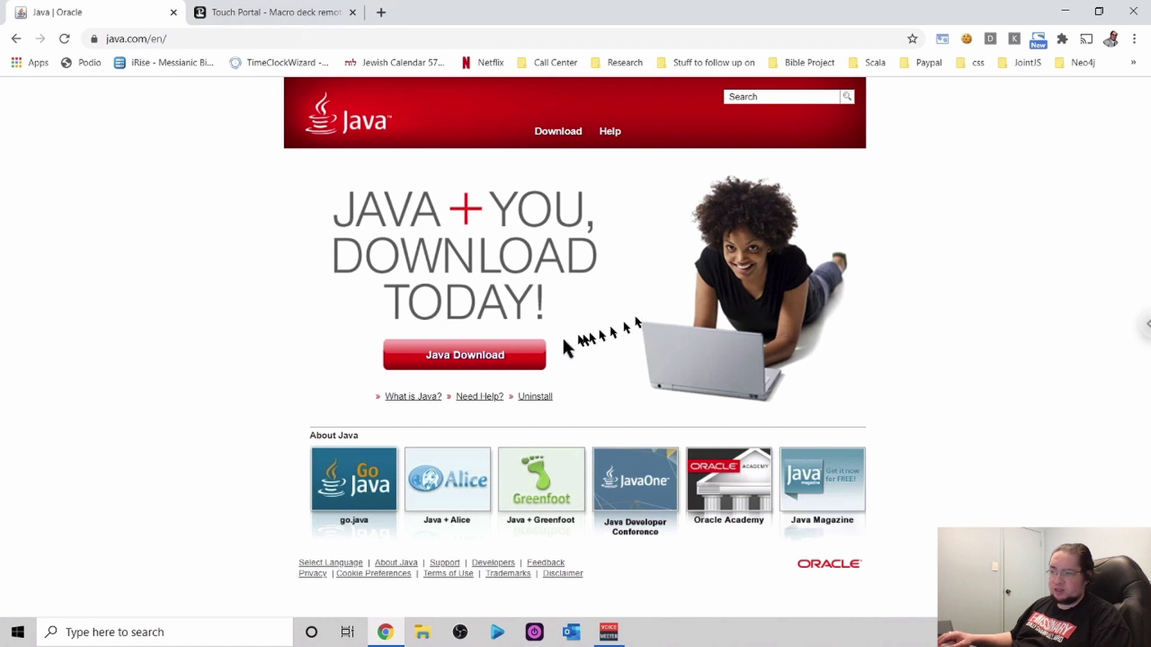
- Download the free 64-bit Java for Windows installer from java.com, agreeing to the license terms
click(474, 359)
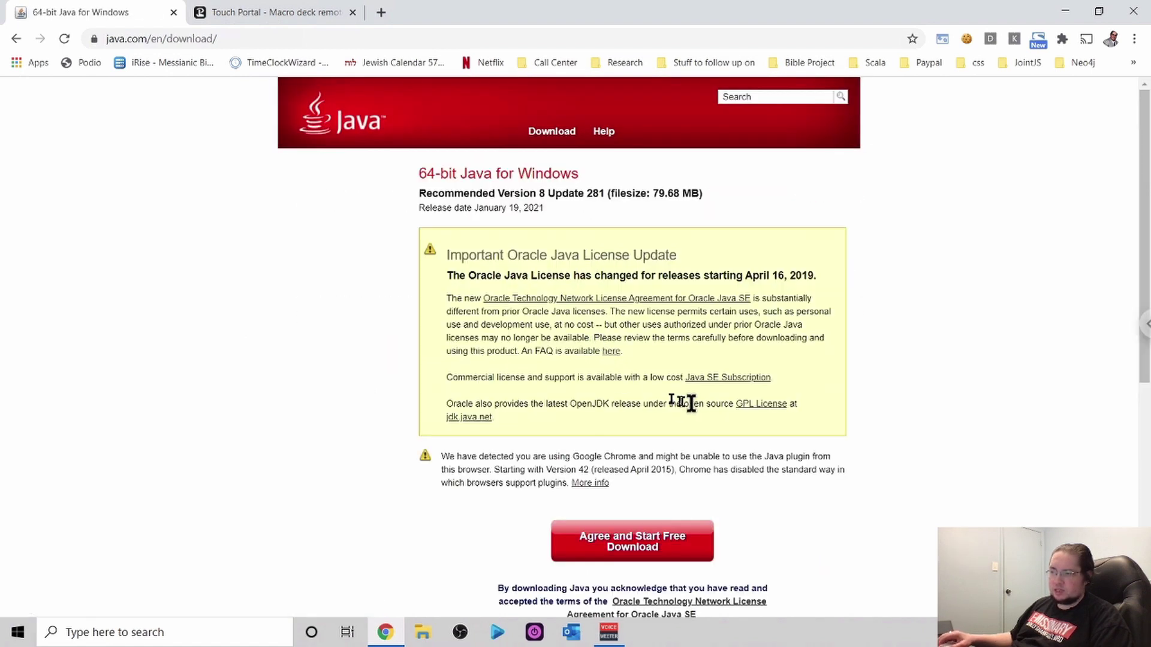
scroll(694, 404, down, 3)
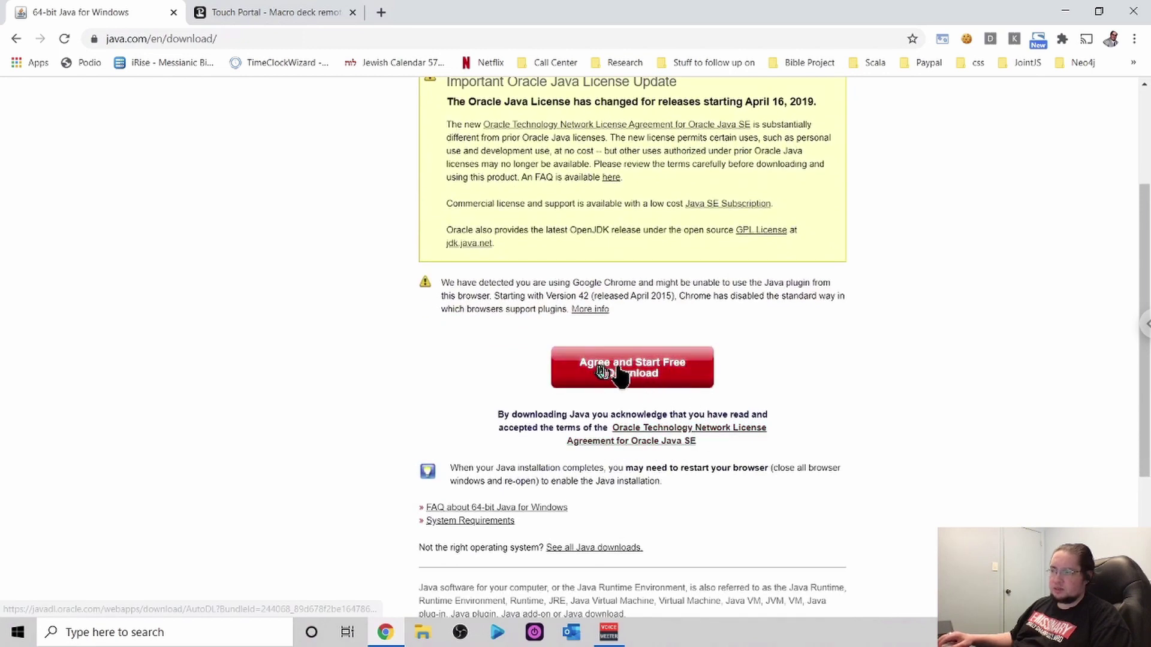
click(640, 375)
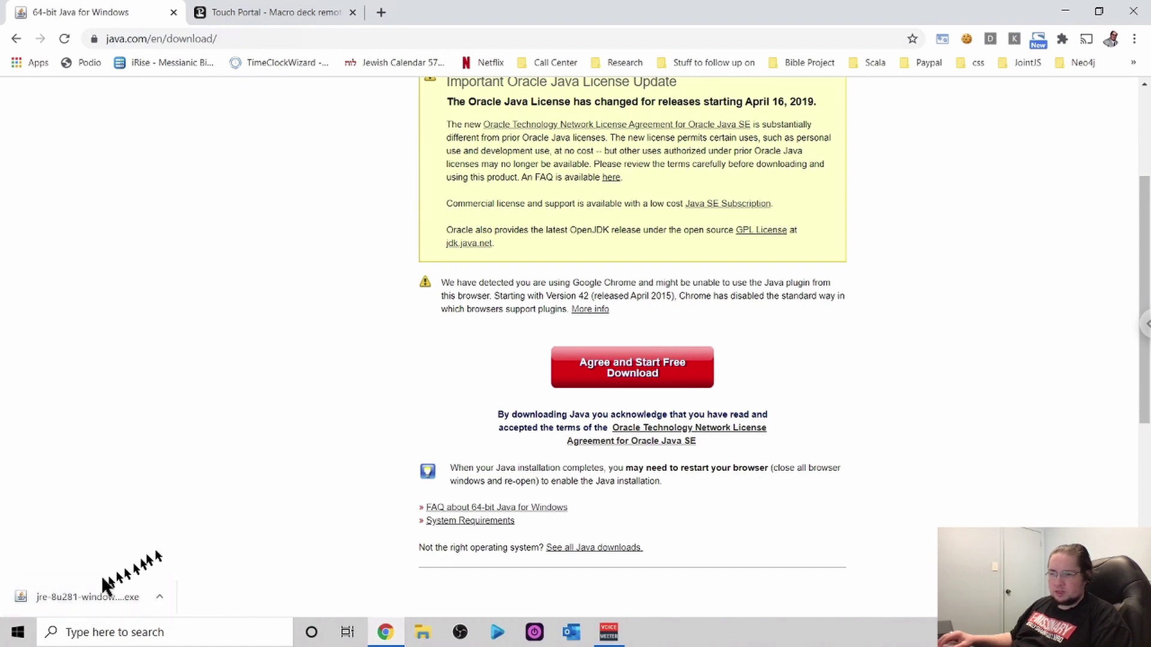
- Run the downloaded Java installer, allow it to make changes, install Java to the default folder, and close the setup
click(80, 588)
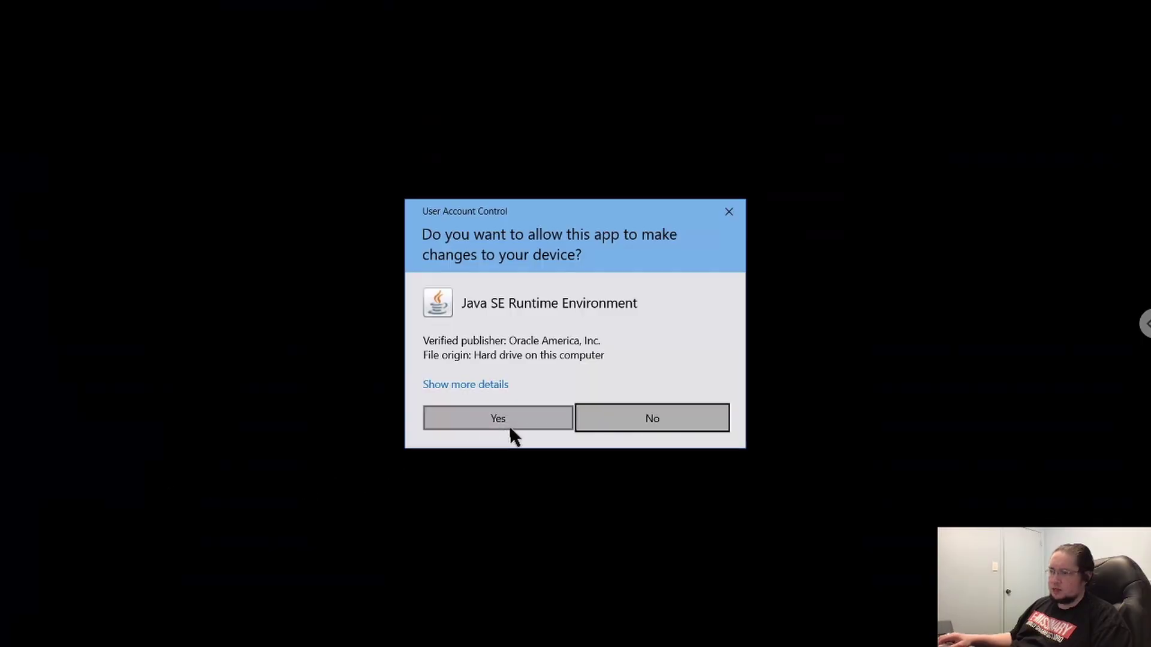
click(502, 418)
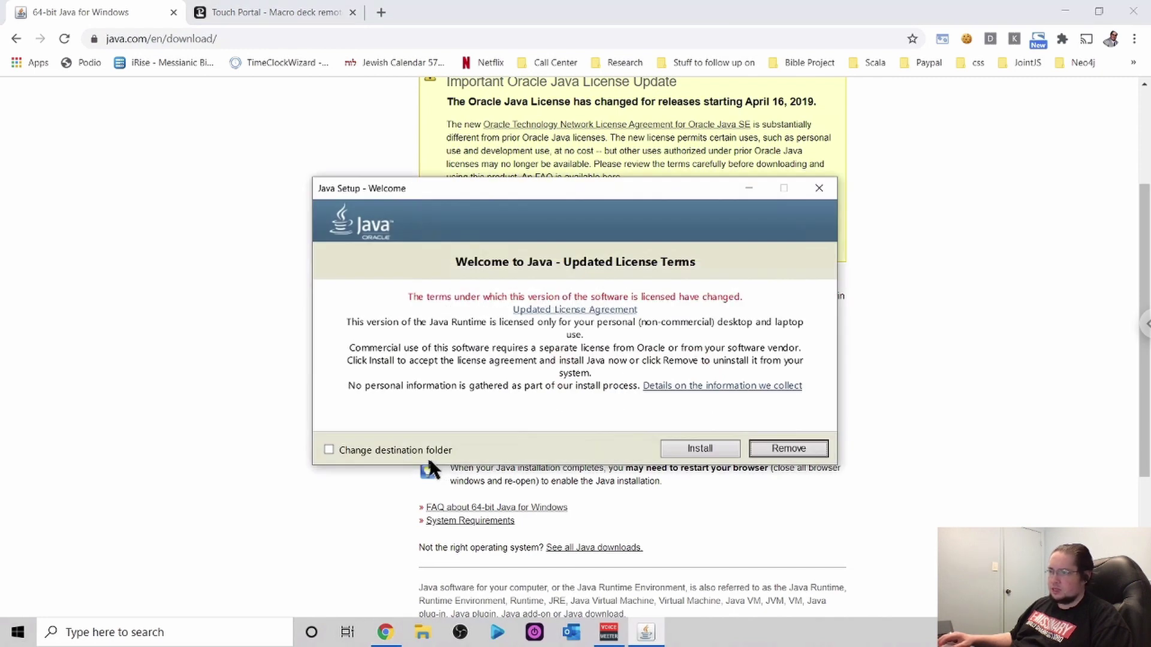
click(698, 447)
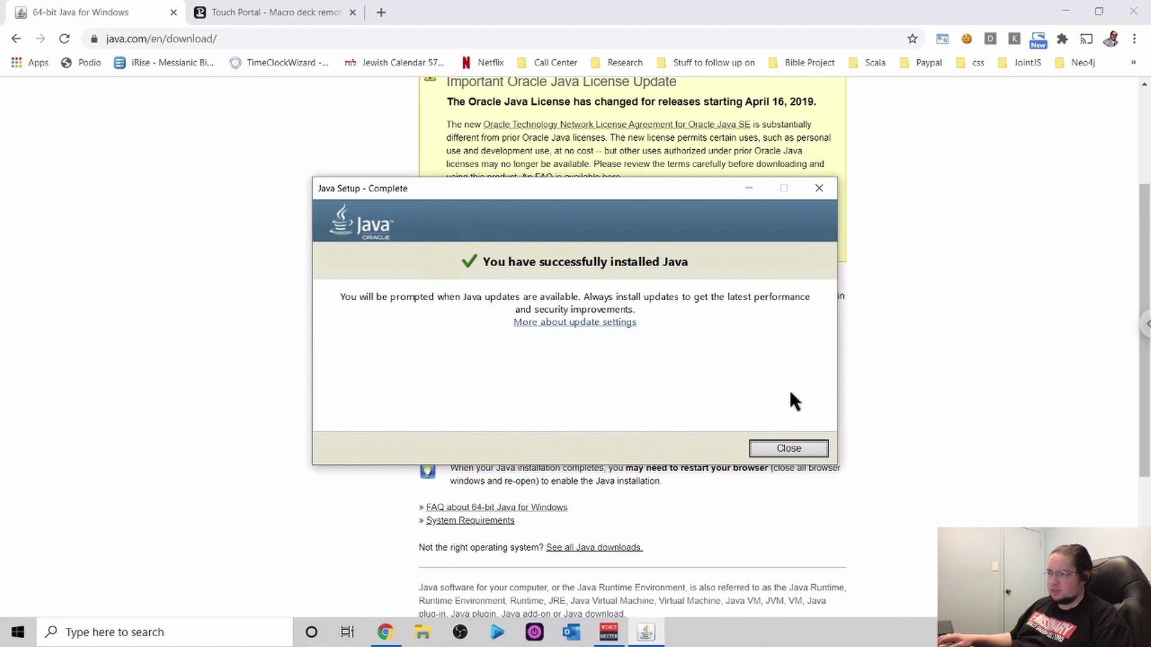
click(790, 448)
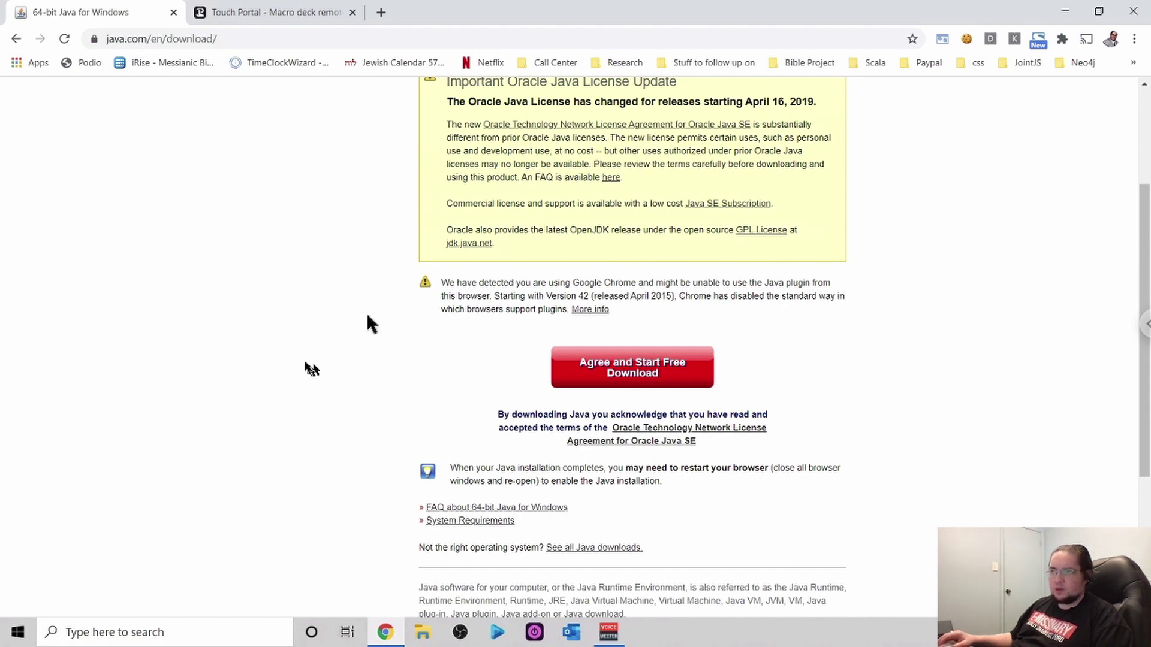
- Switch to the Touch Portal website and review the product overview, from its main features to the multi action macro button layers
click(294, 12)
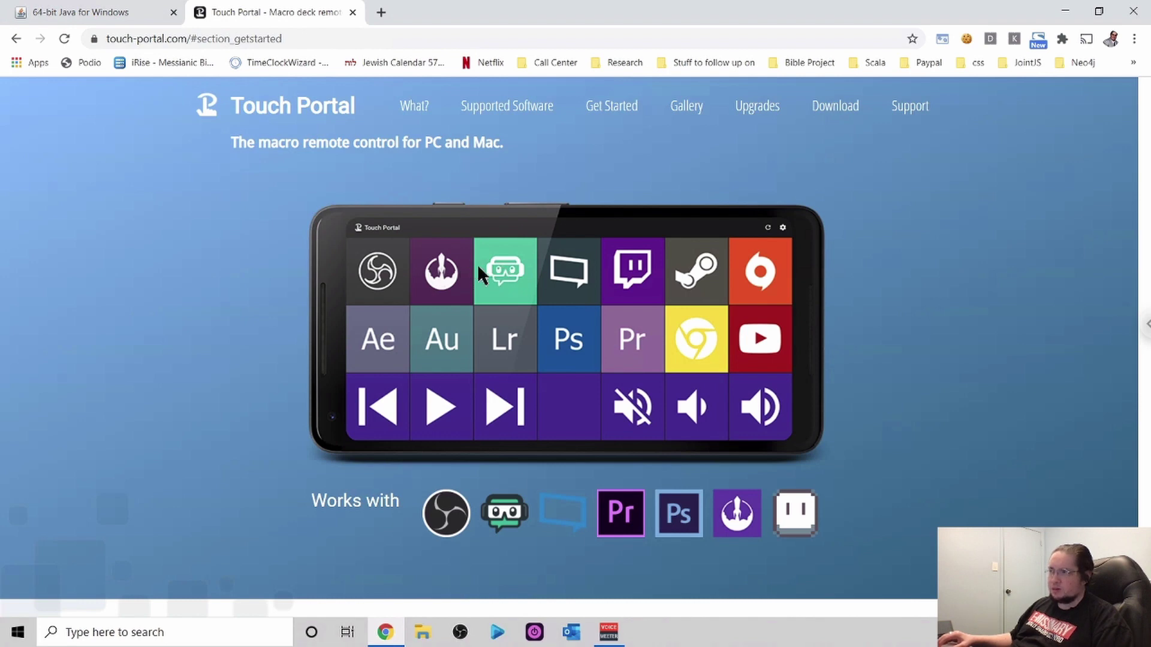
click(421, 108)
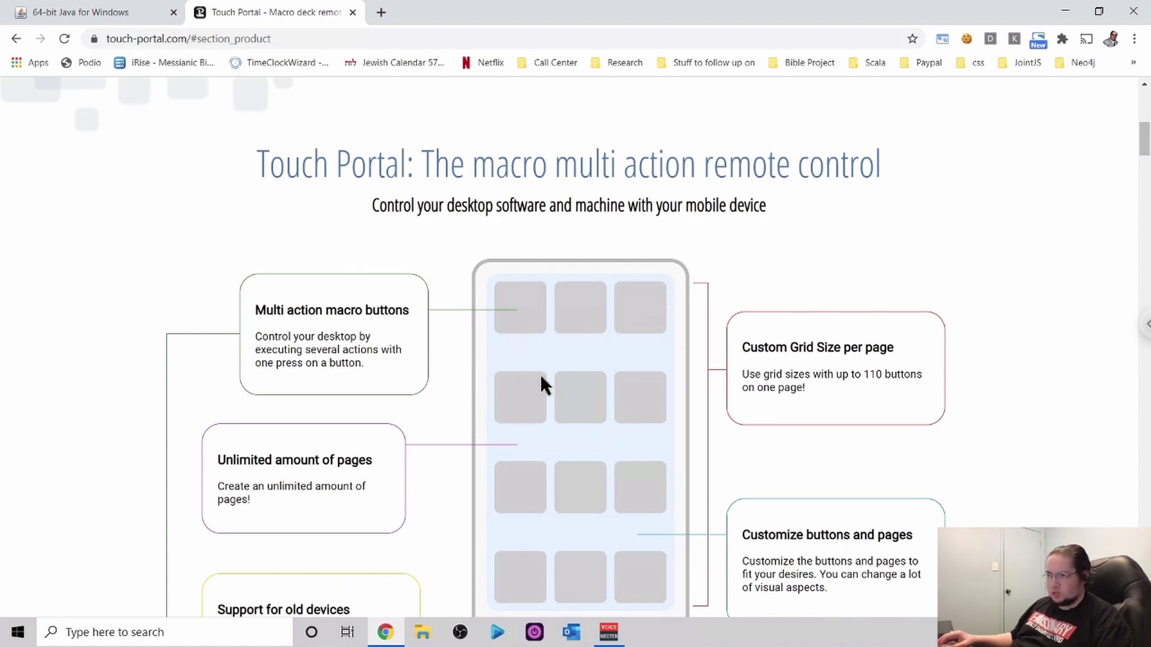
scroll(548, 383, down, 1)
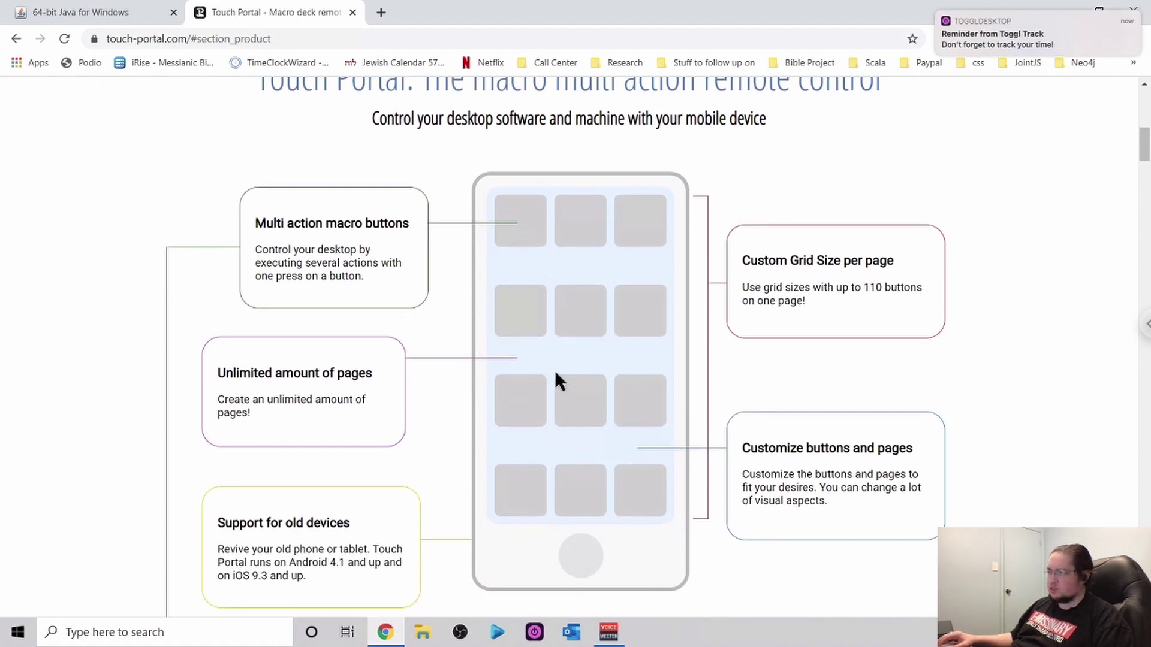
scroll(556, 373, down, 1)
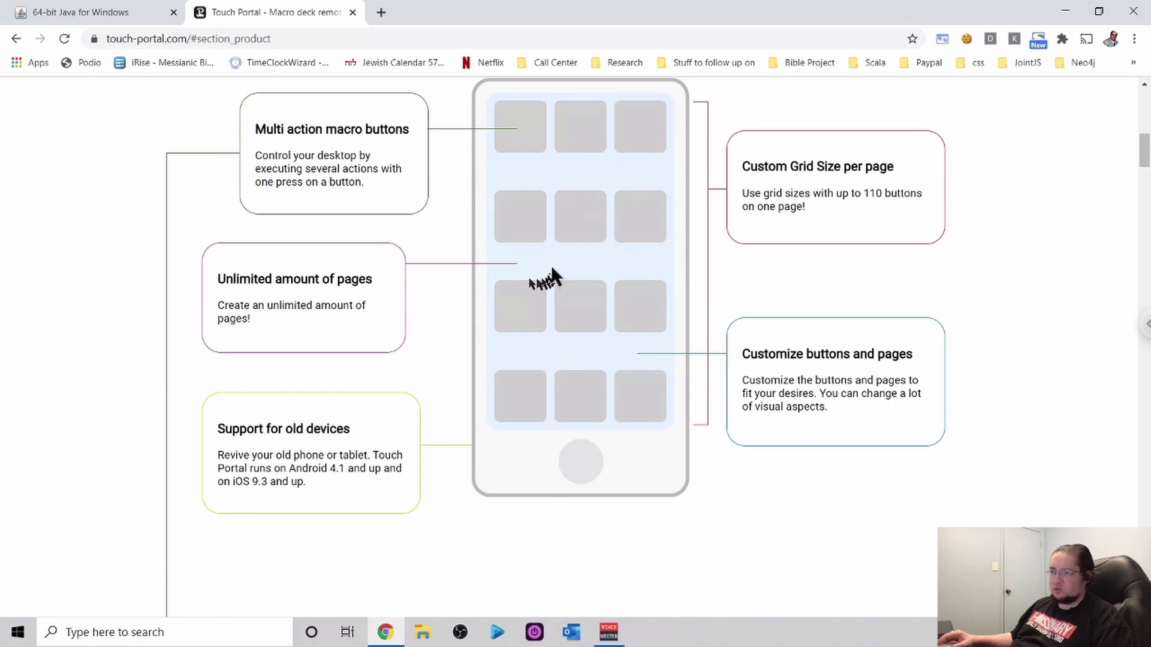
scroll(477, 256, down, 1)
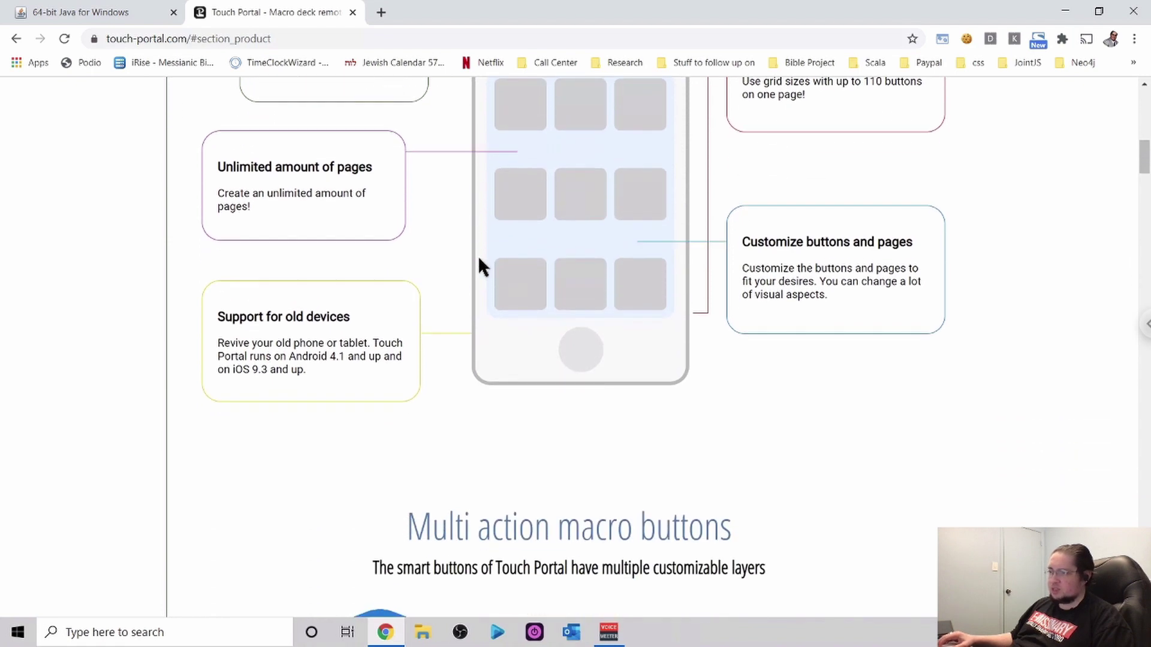
scroll(478, 260, down, 5)
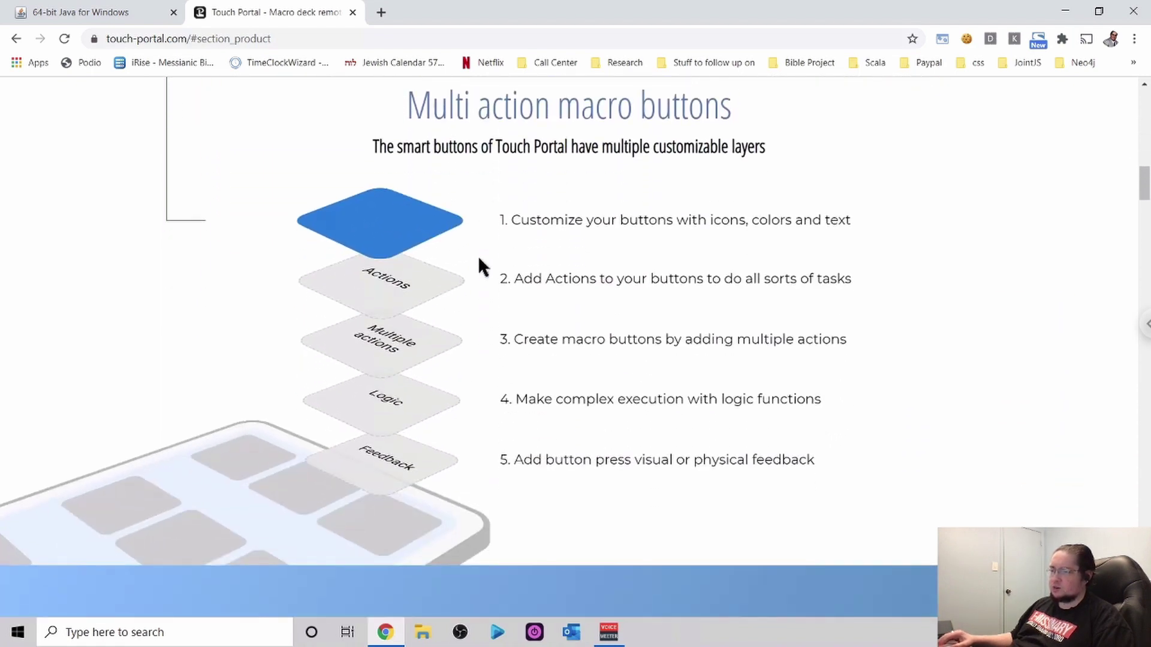
- Examine the integrated services Touch Portal supports, from keyboard shortcuts to logic, highlighting the HTTP communication heading and the IFTTT mention
scroll(479, 264, down, 5)
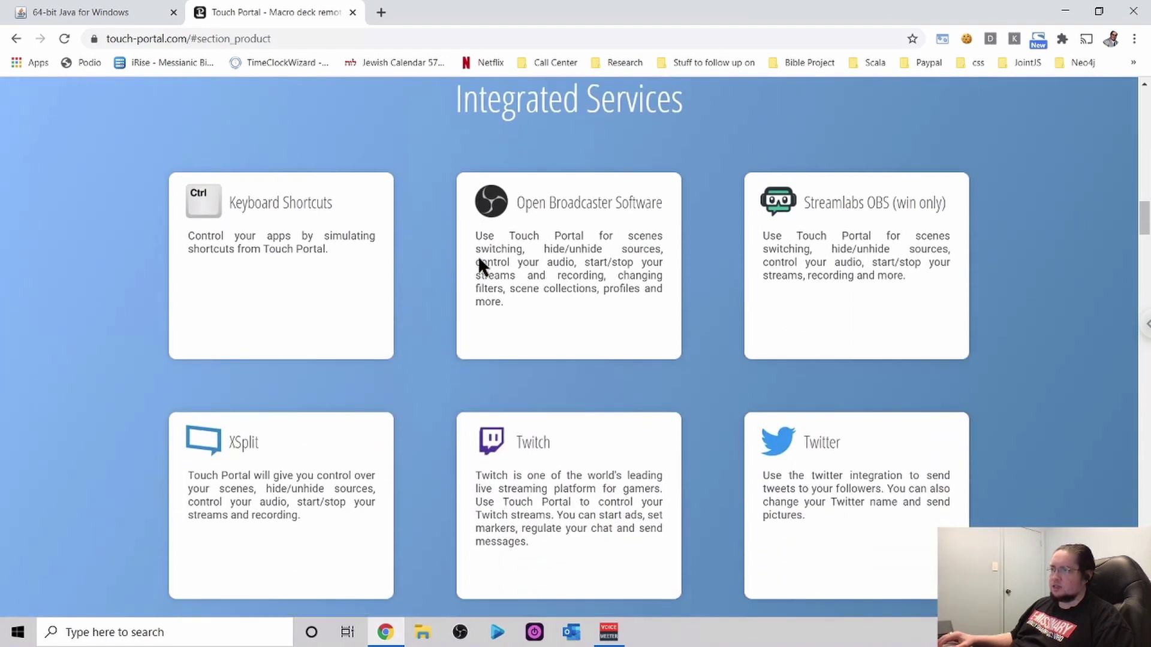
scroll(477, 256, up, 1)
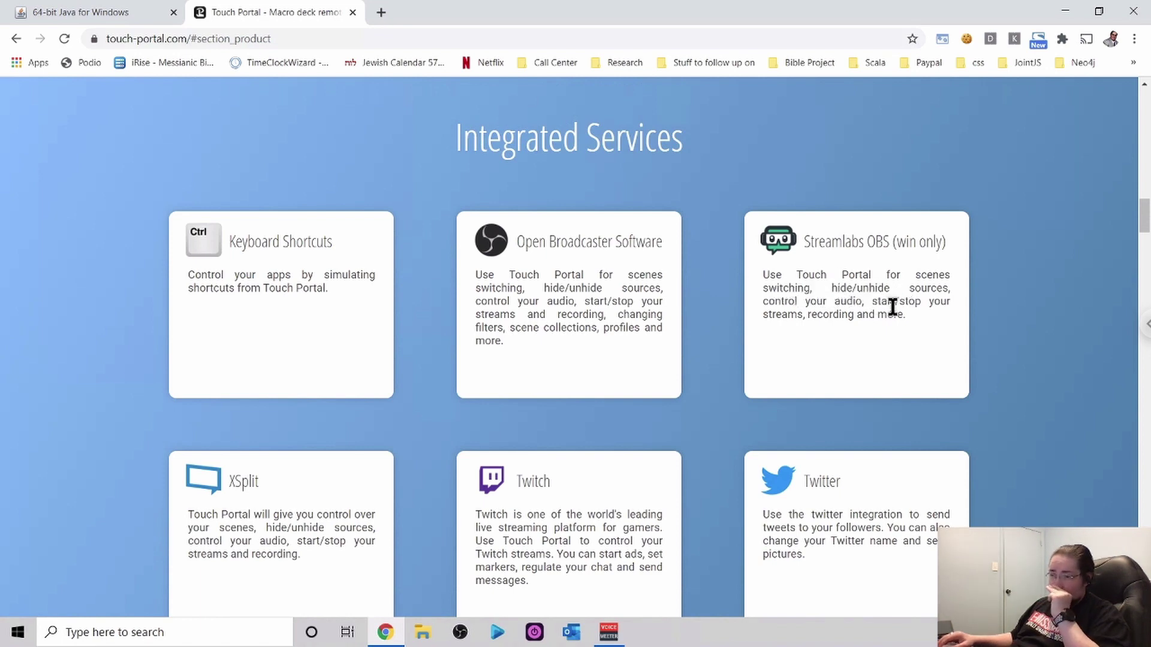
scroll(894, 307, down, 3)
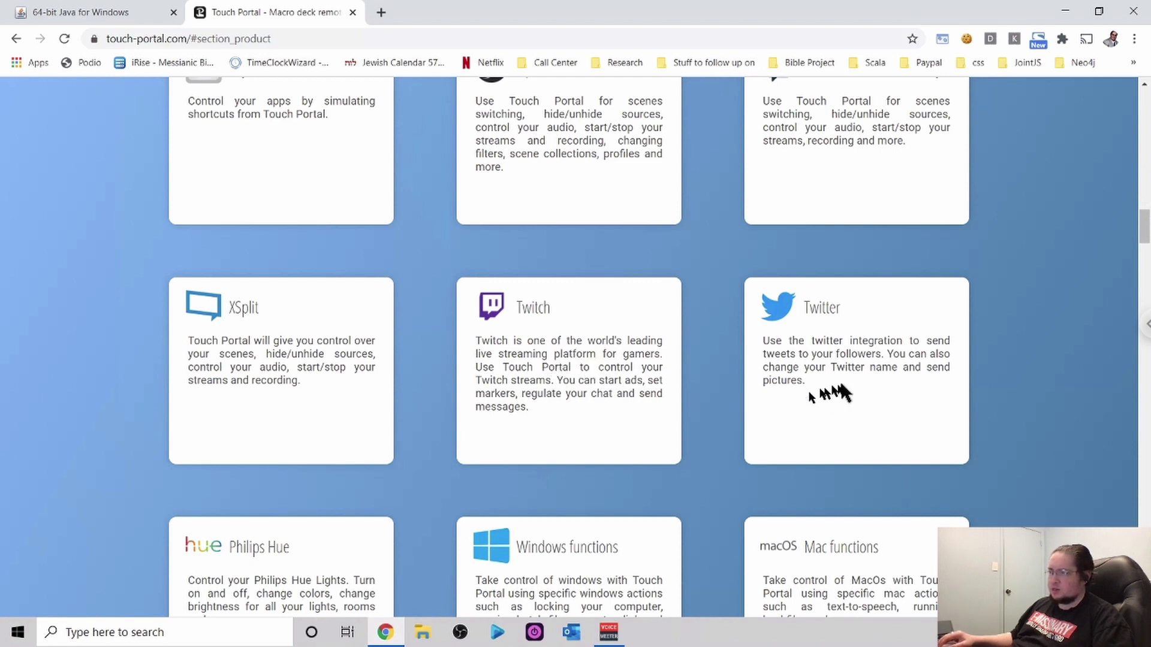
scroll(843, 391, down, 2)
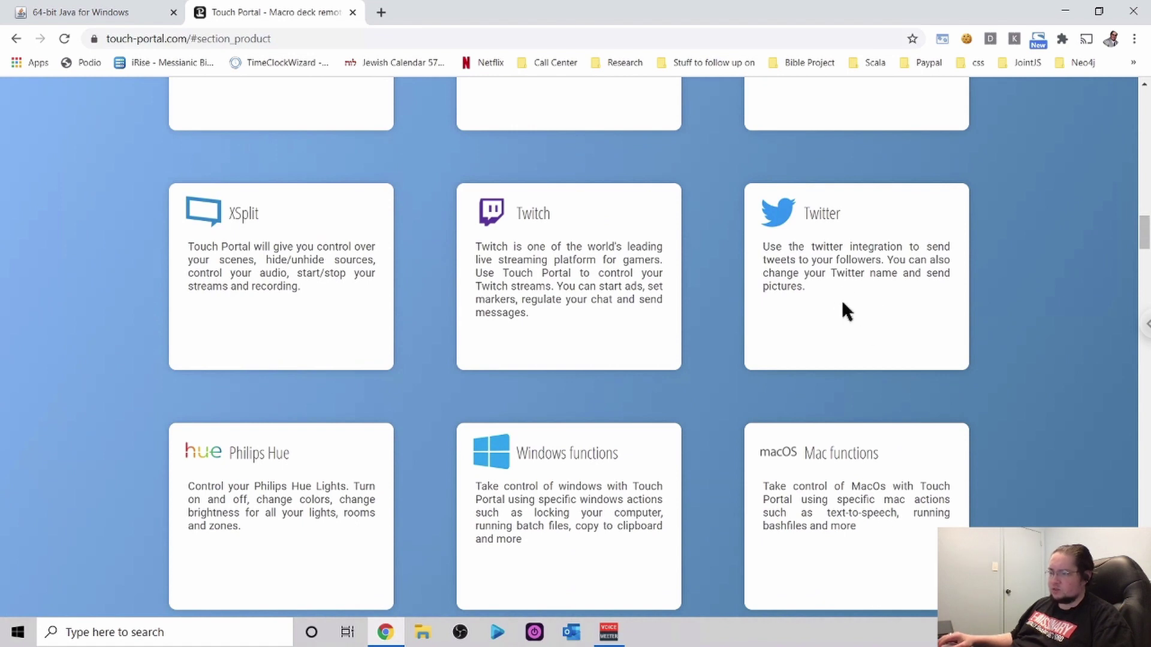
scroll(841, 309, down, 2)
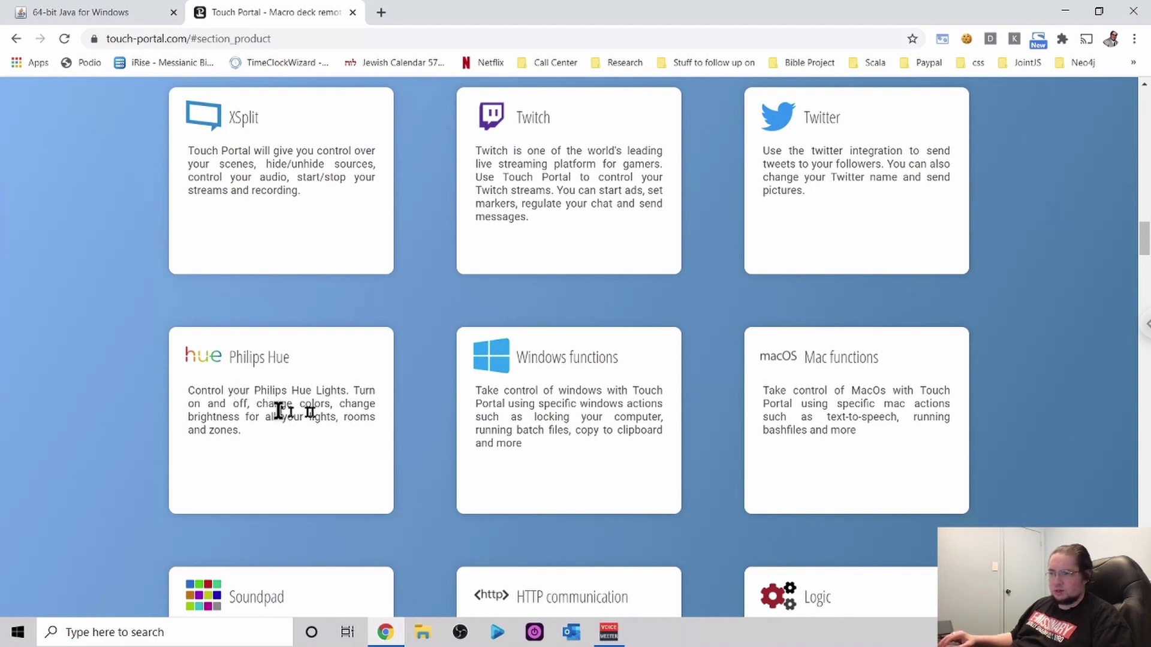
scroll(317, 409, down, 1)
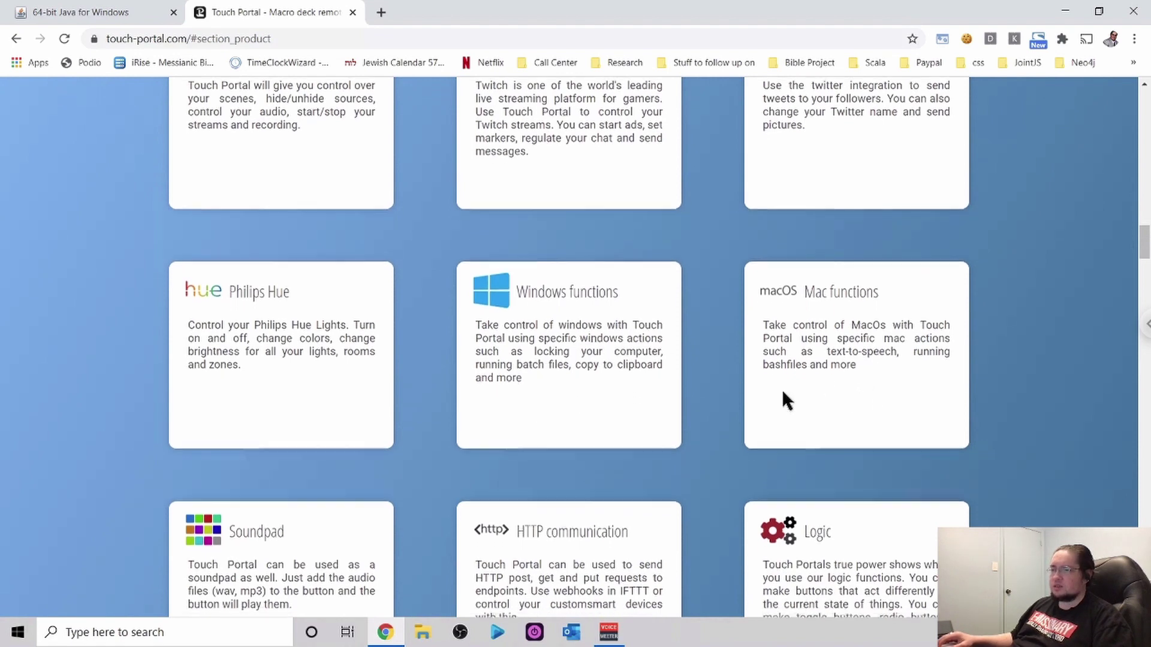
scroll(781, 389, down, 4)
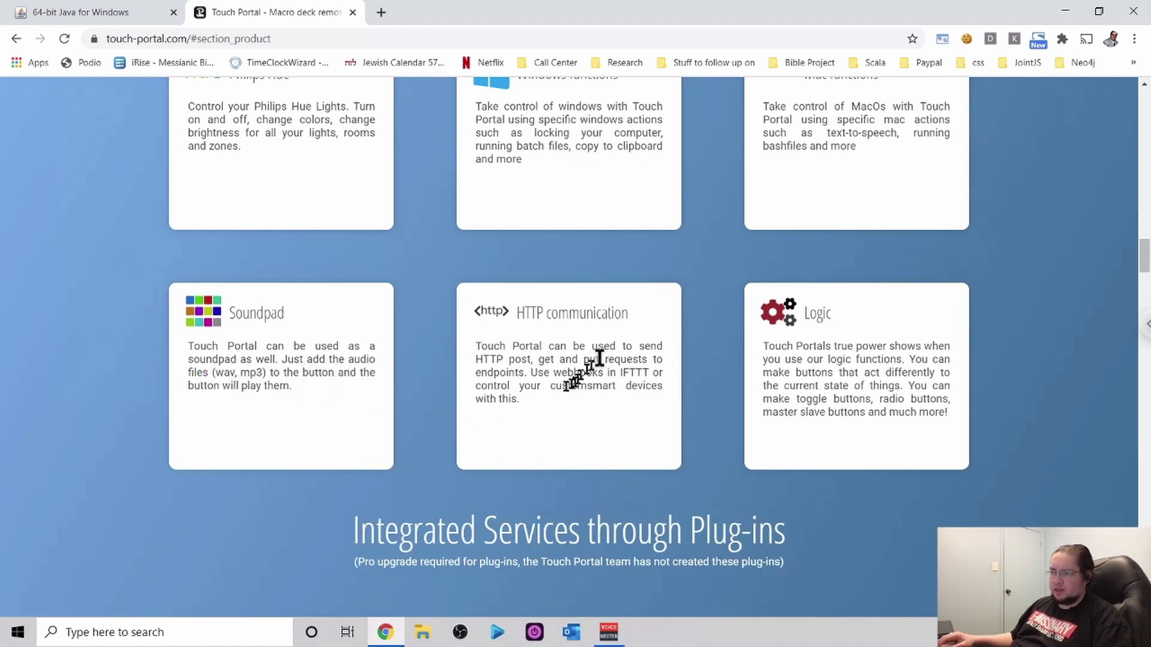
drag(515, 313, 622, 318)
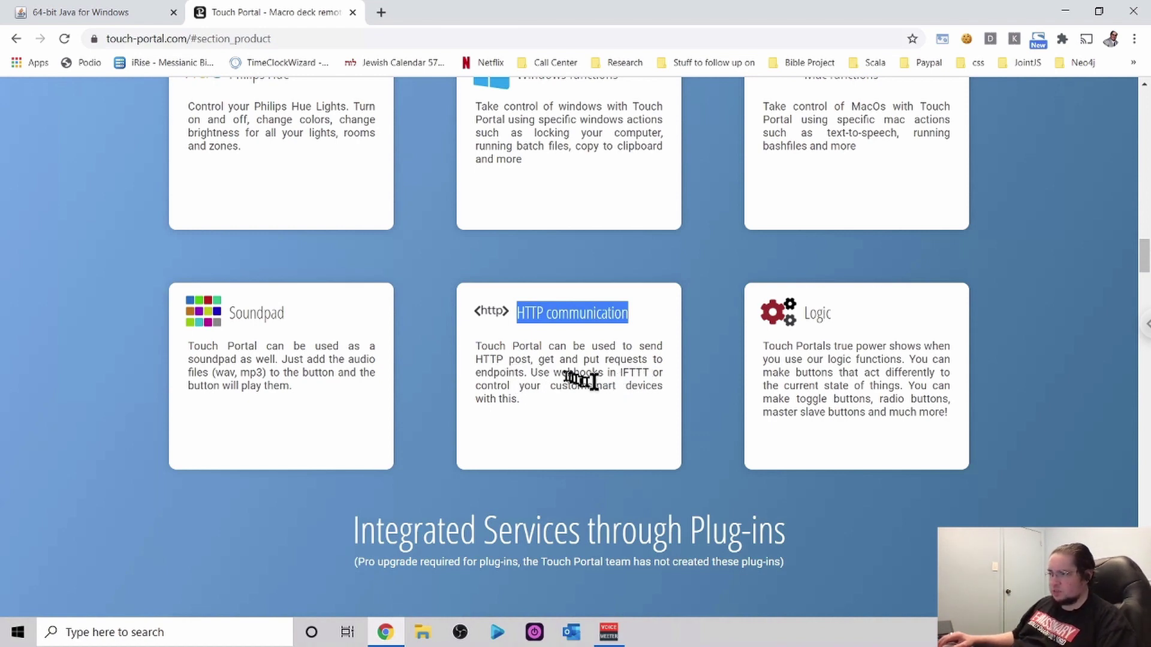
double_click(637, 372)
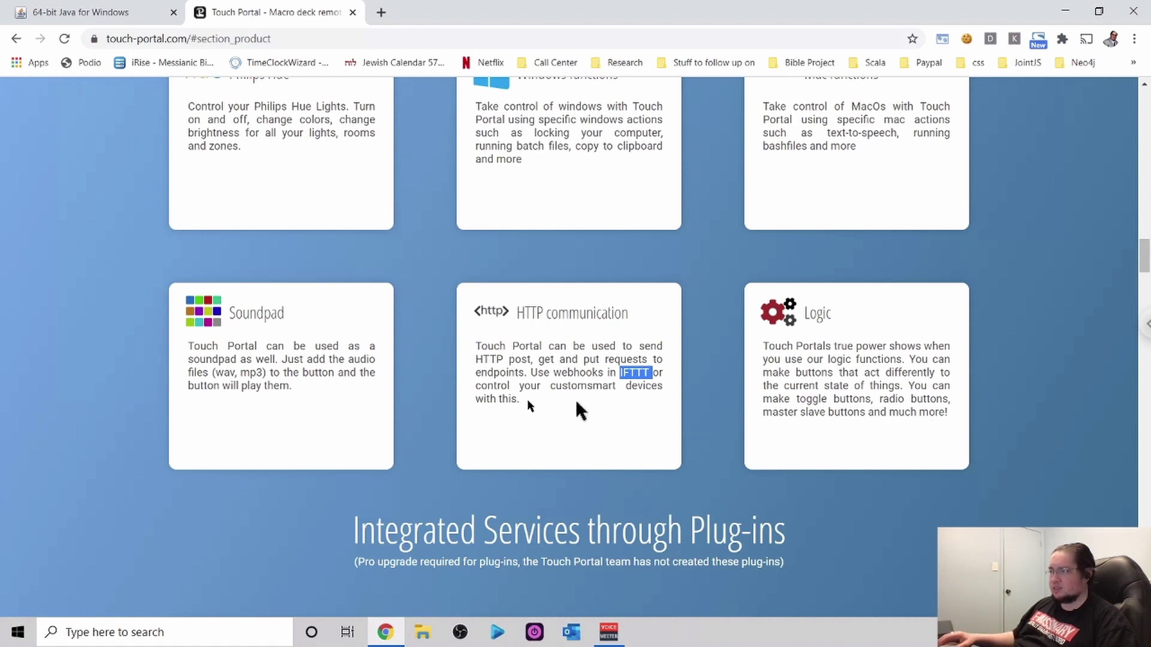
click(852, 382)
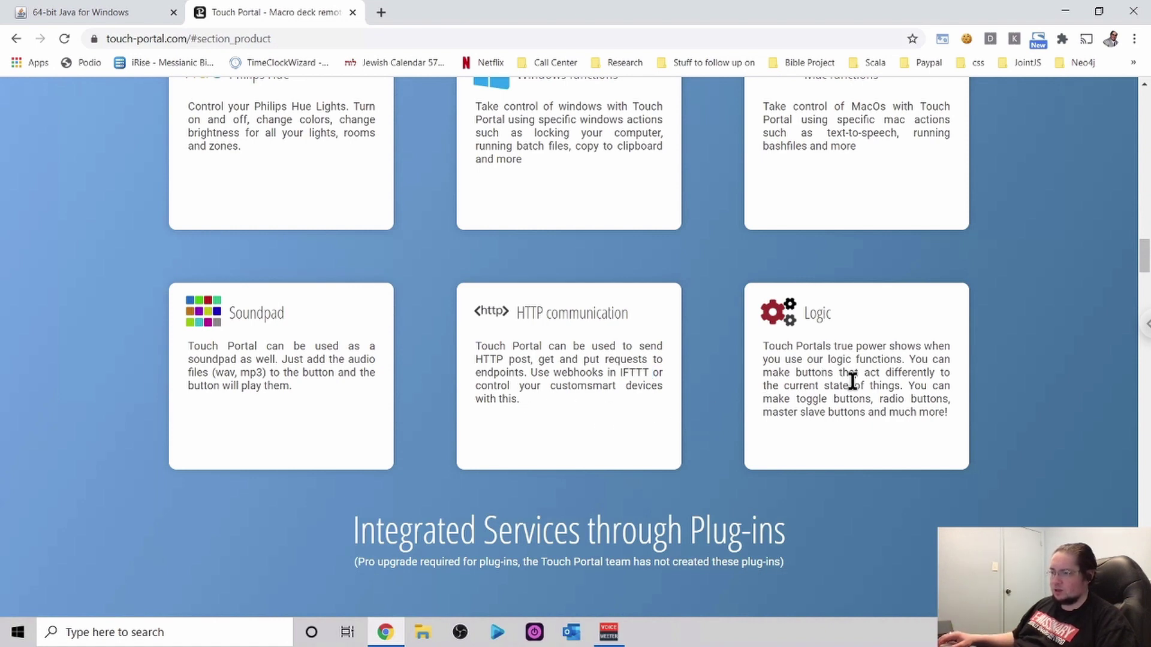
- Review the services integrated through plug-ins, from Spotify and VoiceMeeter to Trovo
scroll(789, 398, down, 4)
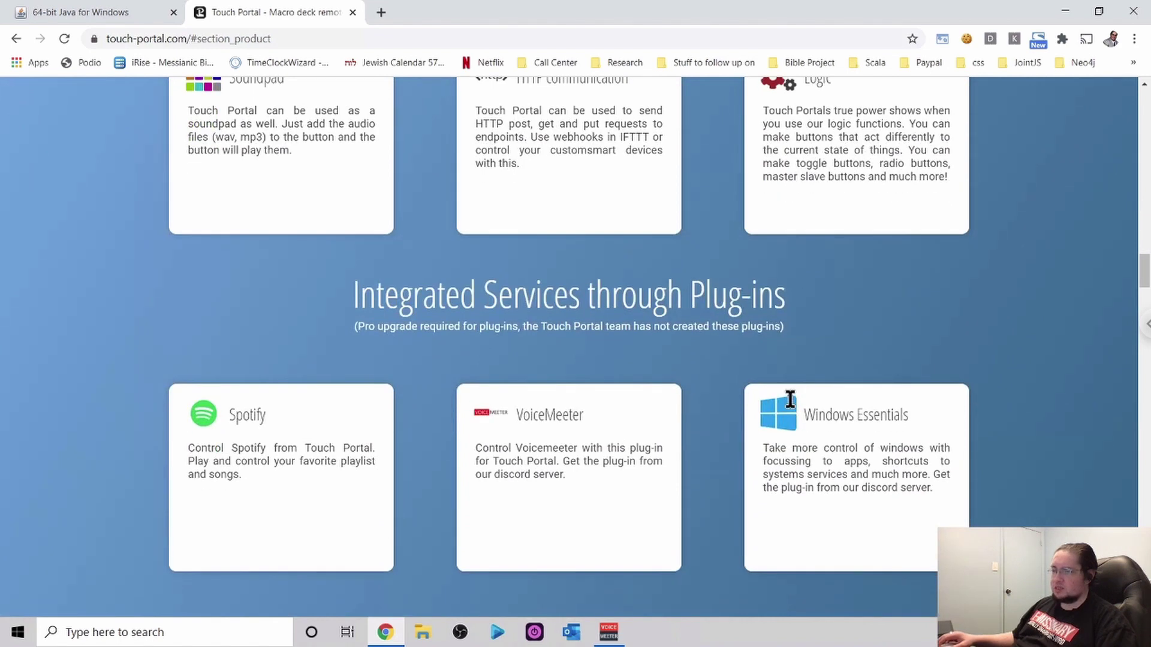
scroll(790, 400, down, 2)
scroll(789, 396, down, 1)
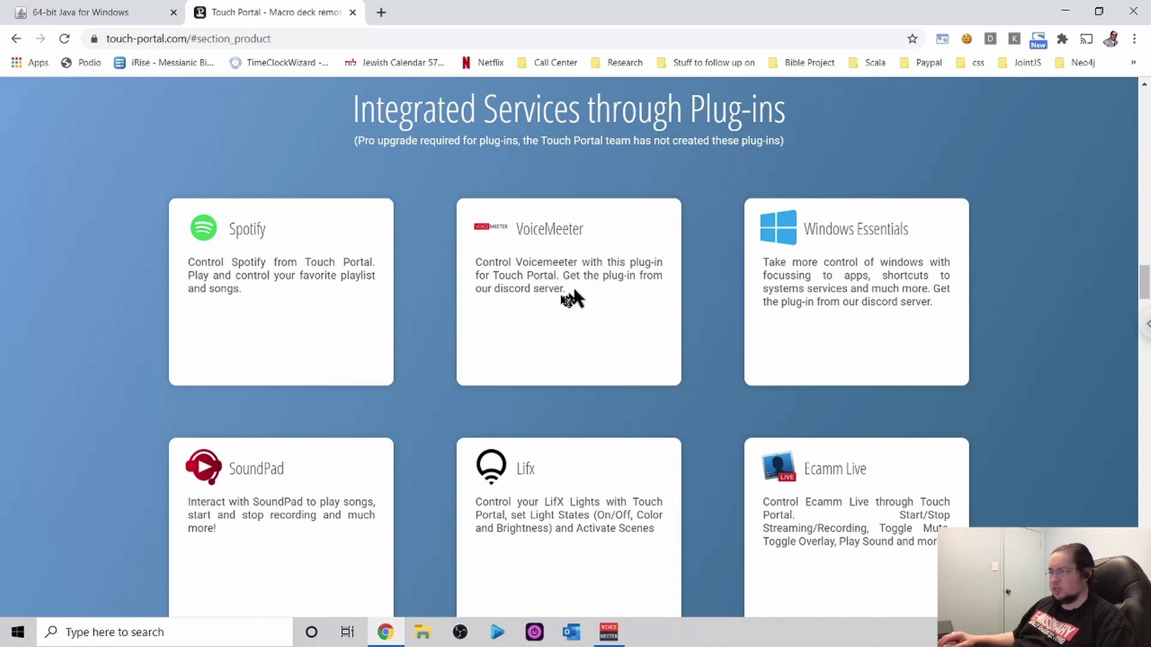
scroll(575, 287, down, 1)
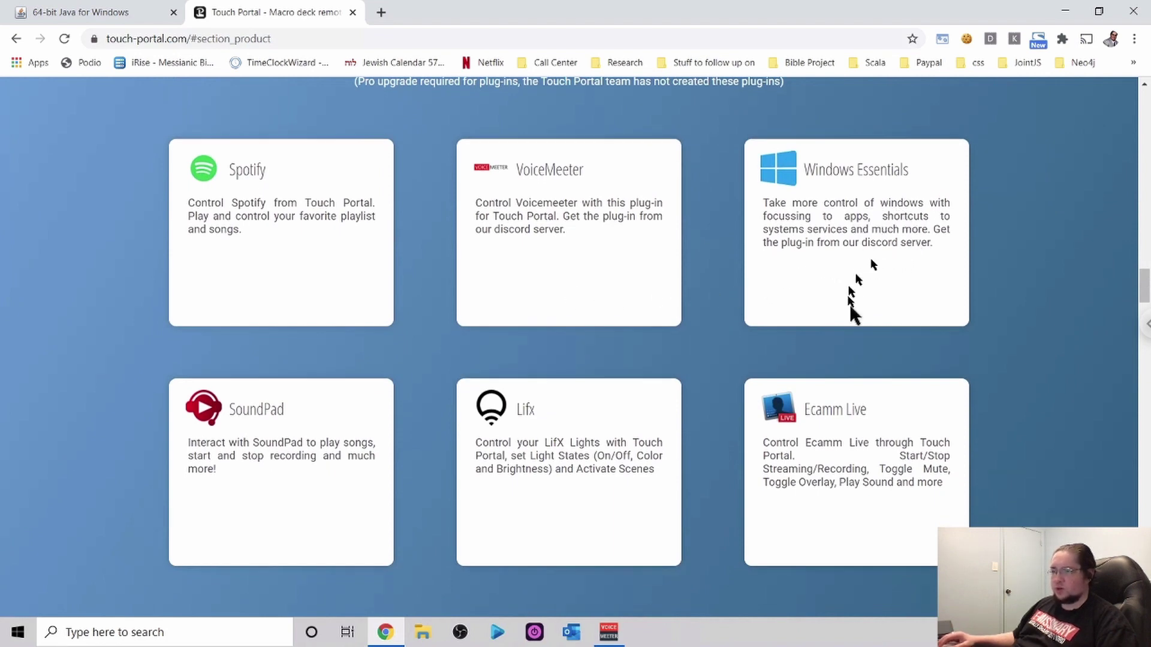
scroll(671, 312, down, 2)
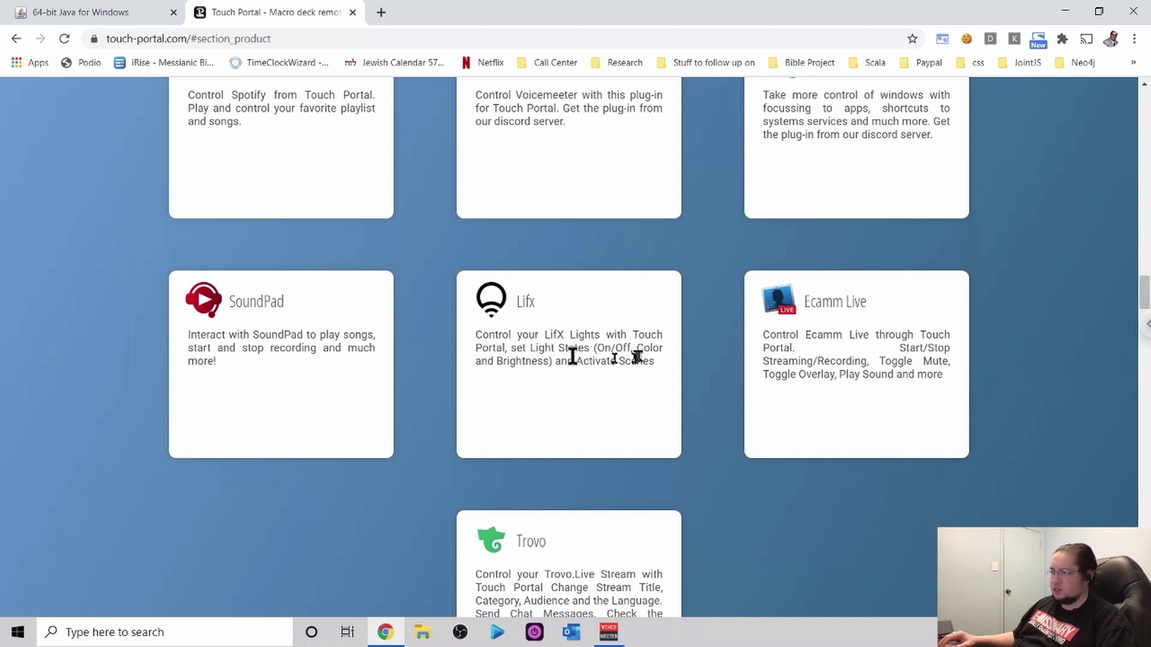
scroll(742, 357, down, 3)
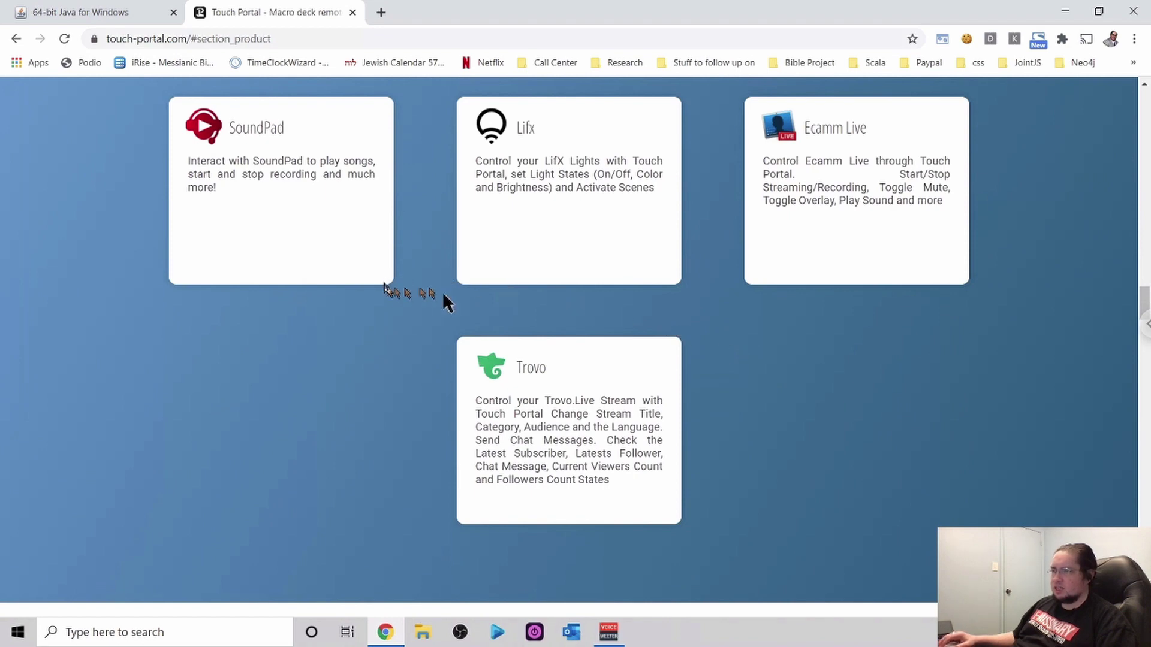
scroll(590, 318, down, 3)
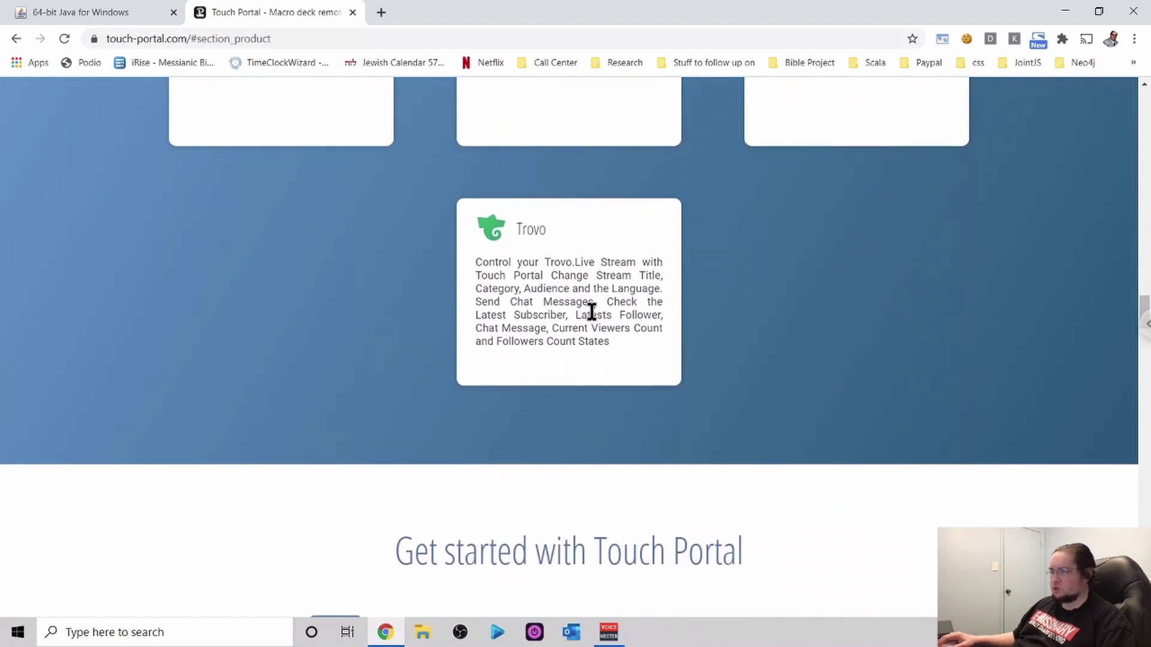
- Read the Touch Portal getting-started instructions for the desktop and mobile apps, and return to the start of the page
scroll(591, 312, down, 2)
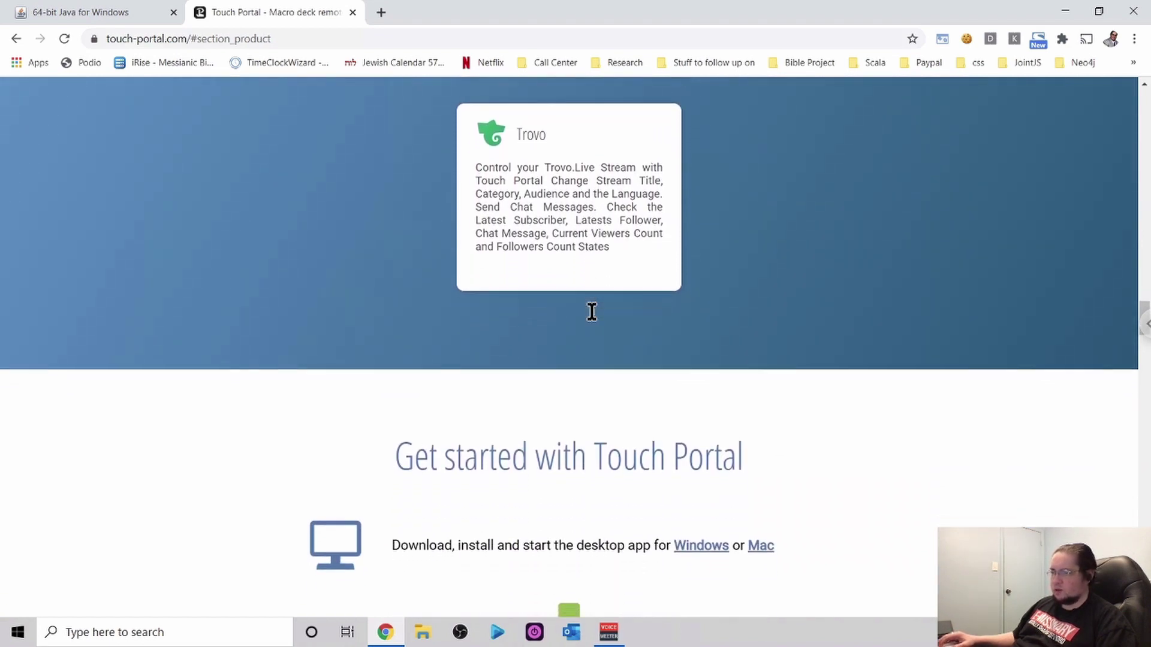
scroll(592, 311, down, 4)
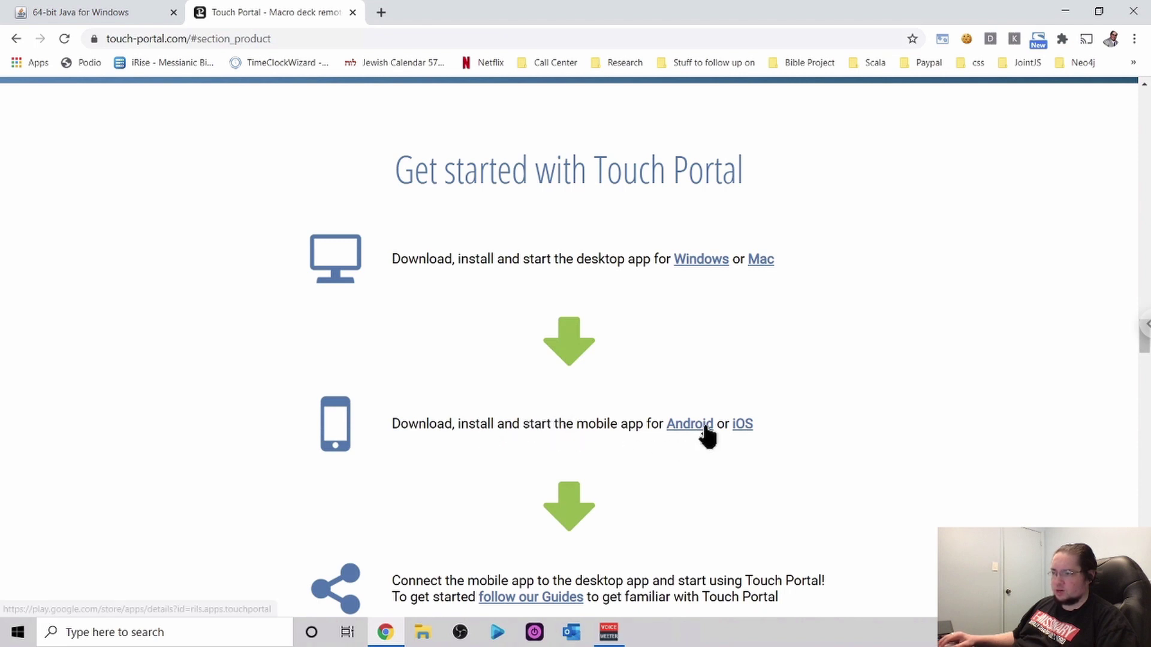
scroll(753, 430, down, 4)
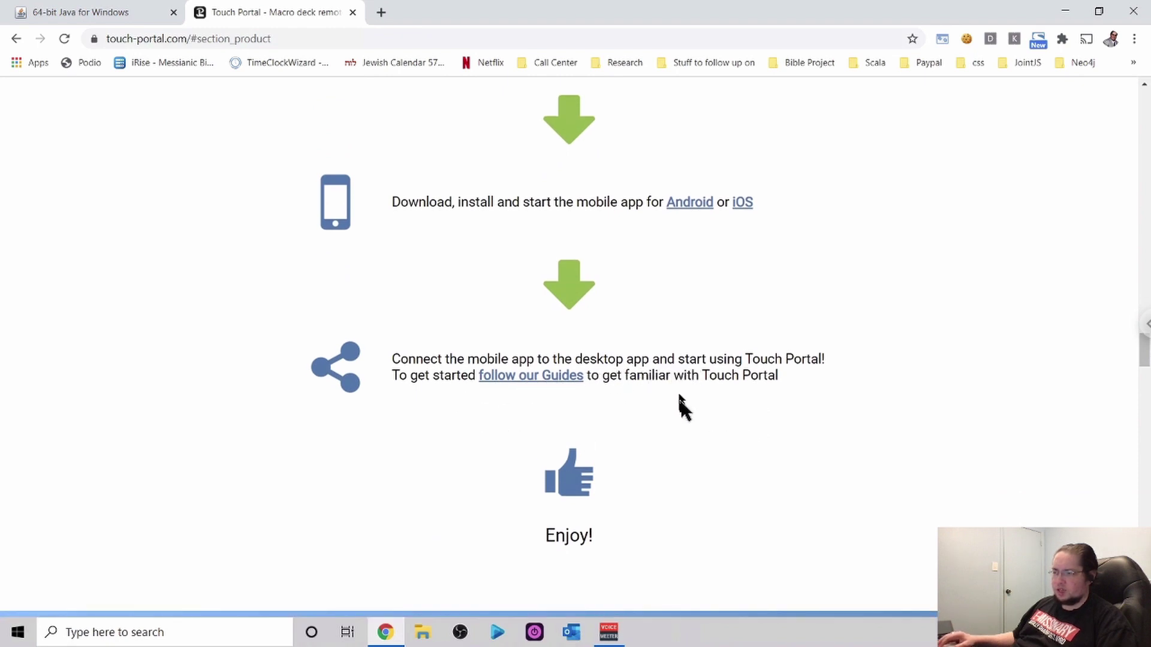
scroll(682, 407, down, 2)
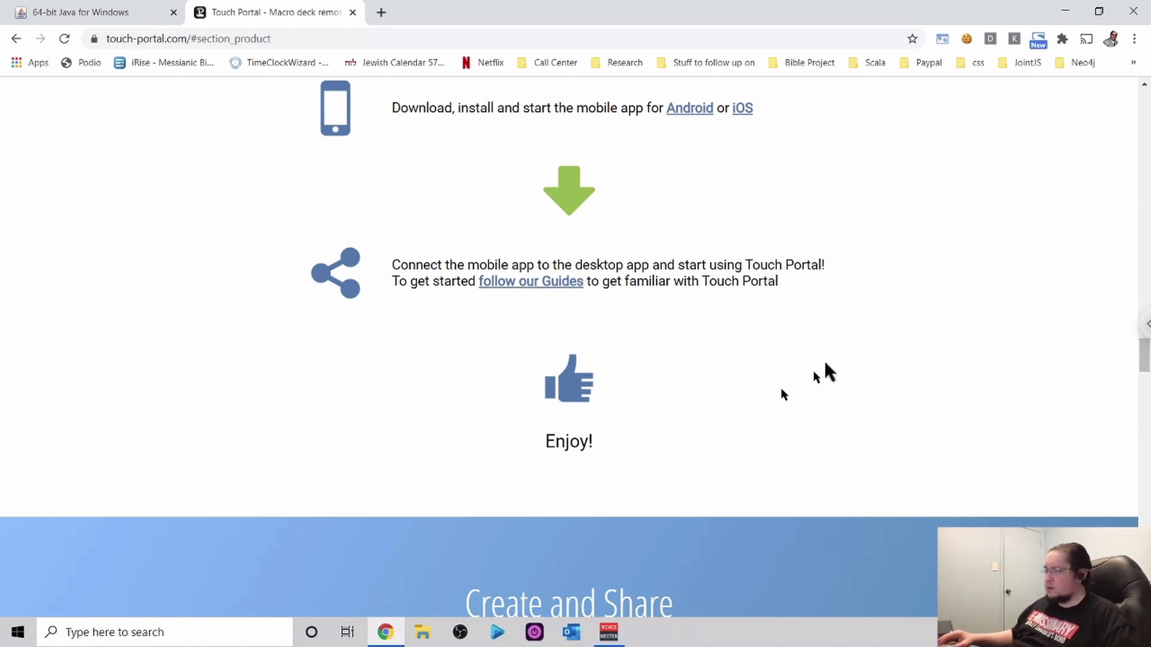
scroll(786, 376, down, 1)
scroll(786, 376, down, 1)
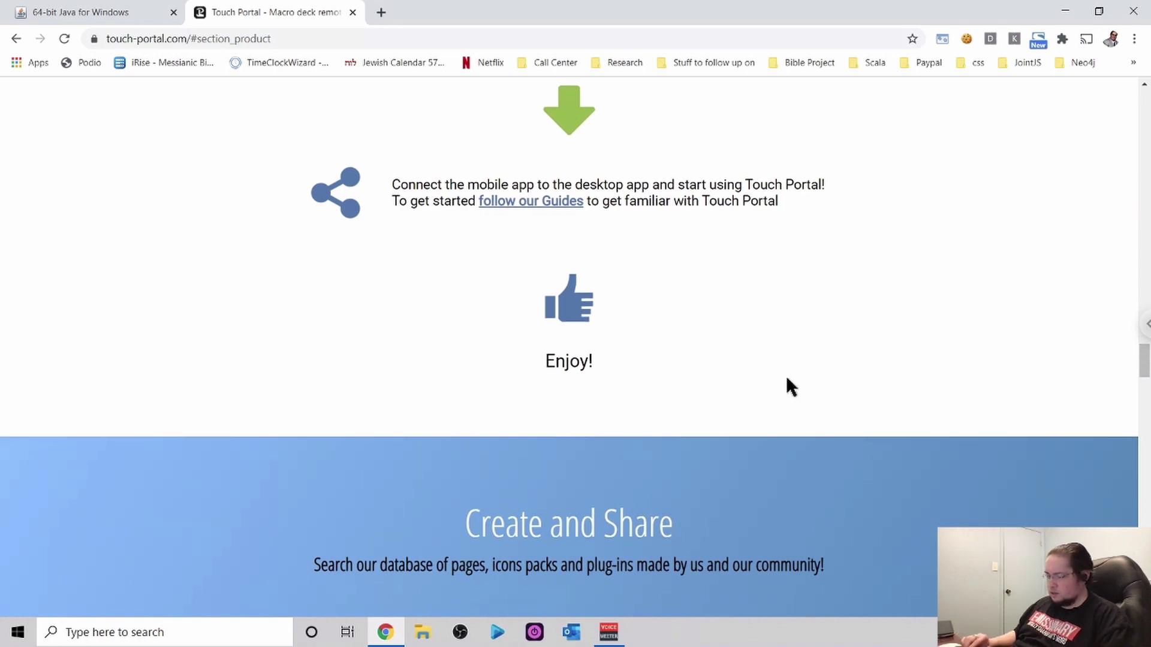
scroll(786, 375, up, 10)
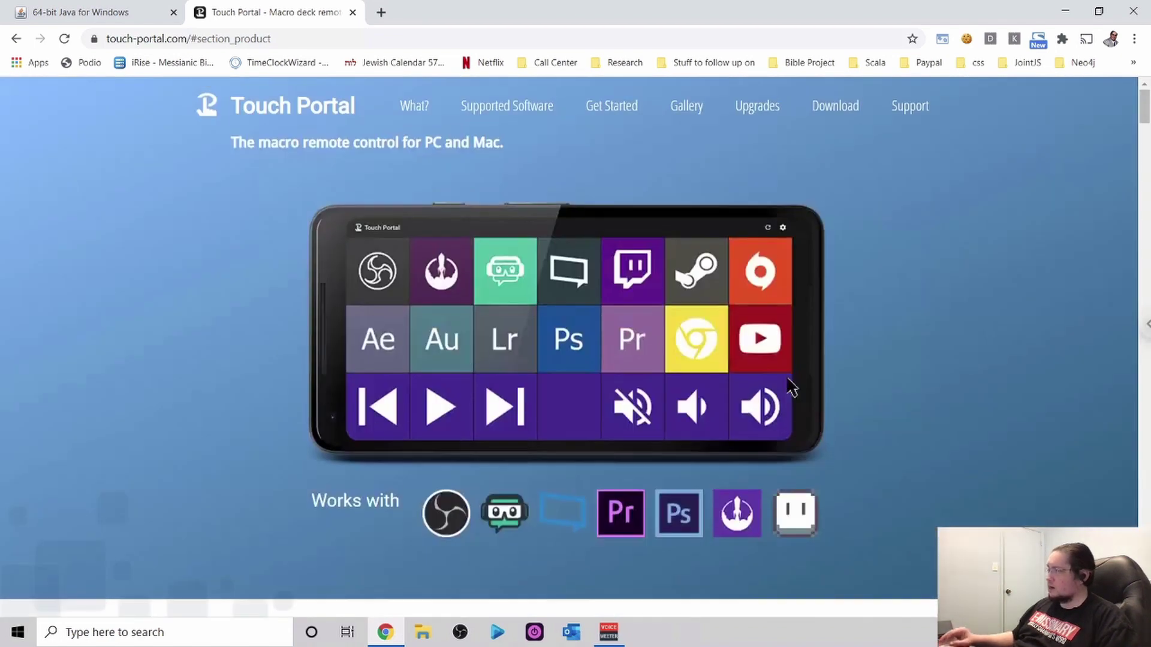
- Go to the Touch Portal download section and download the Windows 10 64-bit installer, v2.2.005
click(835, 106)
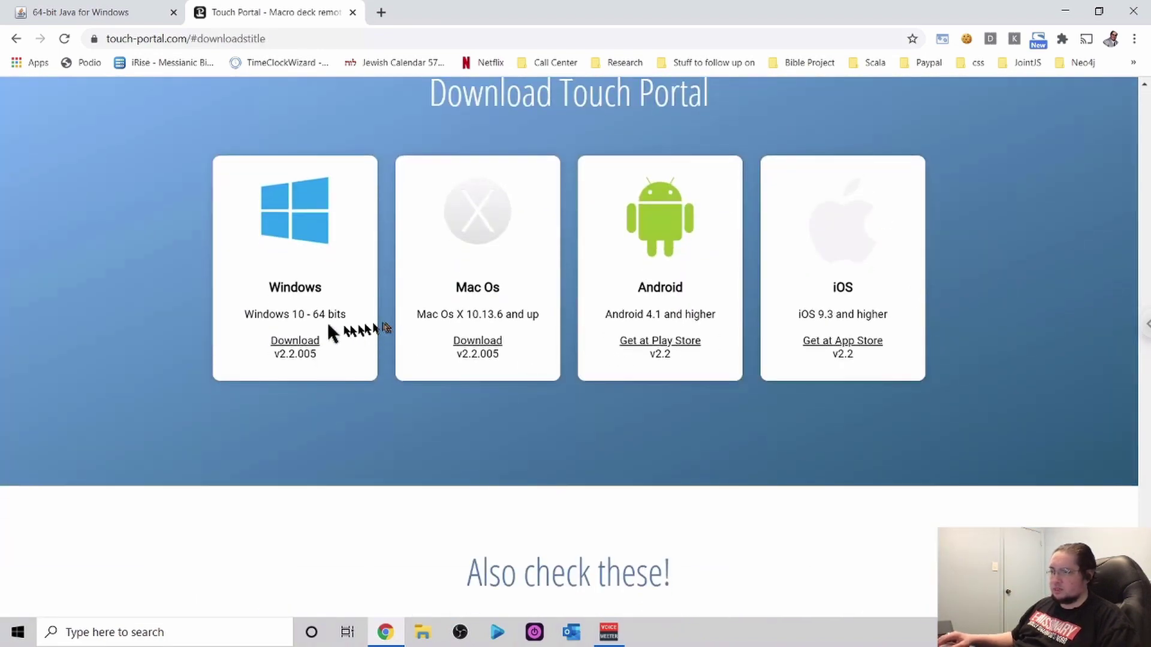
click(301, 343)
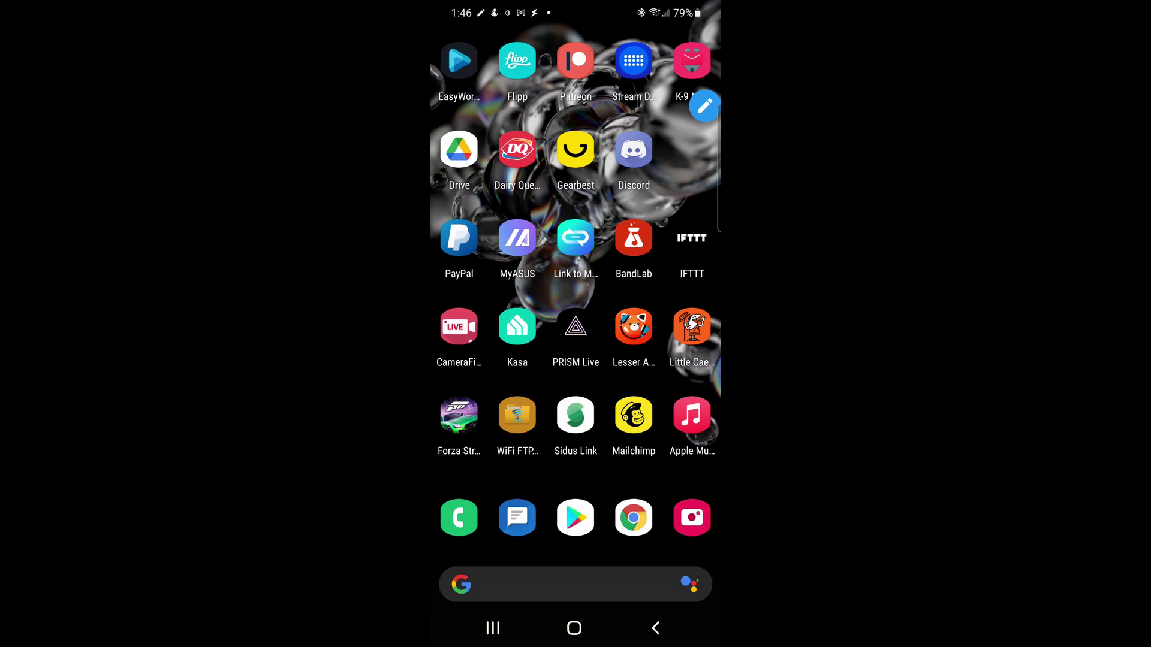
- Circle the Play Store app on the phone's home screen, clear the drawing and switch off the drawing overlay
mouse_move(569, 467)
mouse_down()
mouse_move(571, 548)
mouse_move(568, 479)
mouse_up()
click(705, 106)
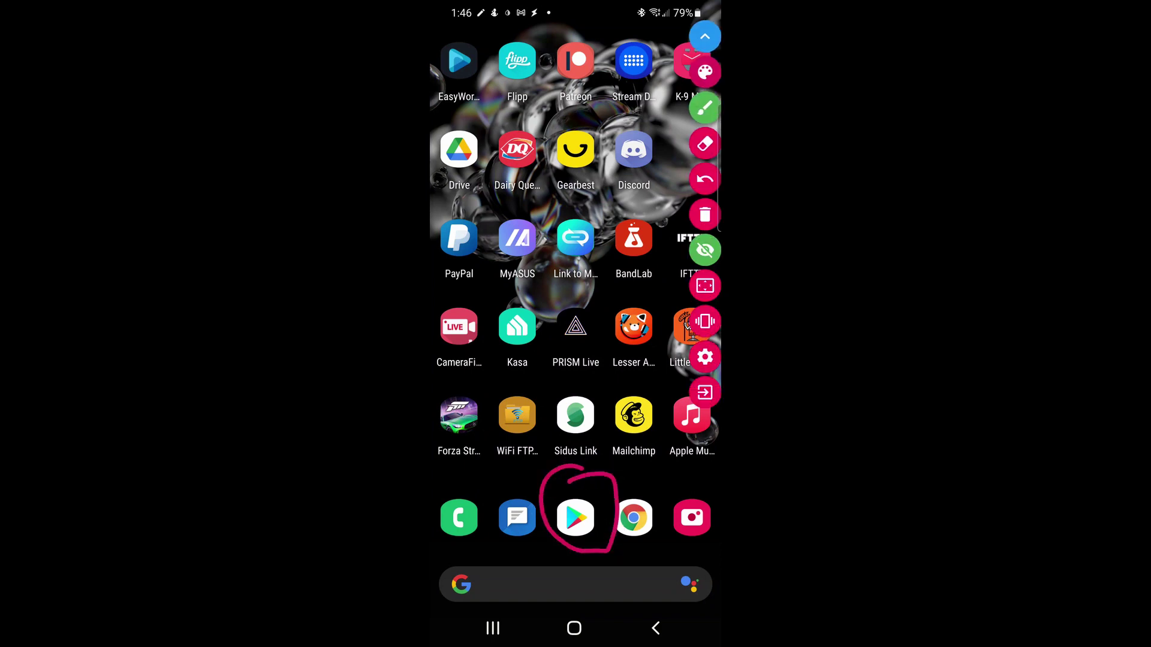
click(705, 214)
click(705, 250)
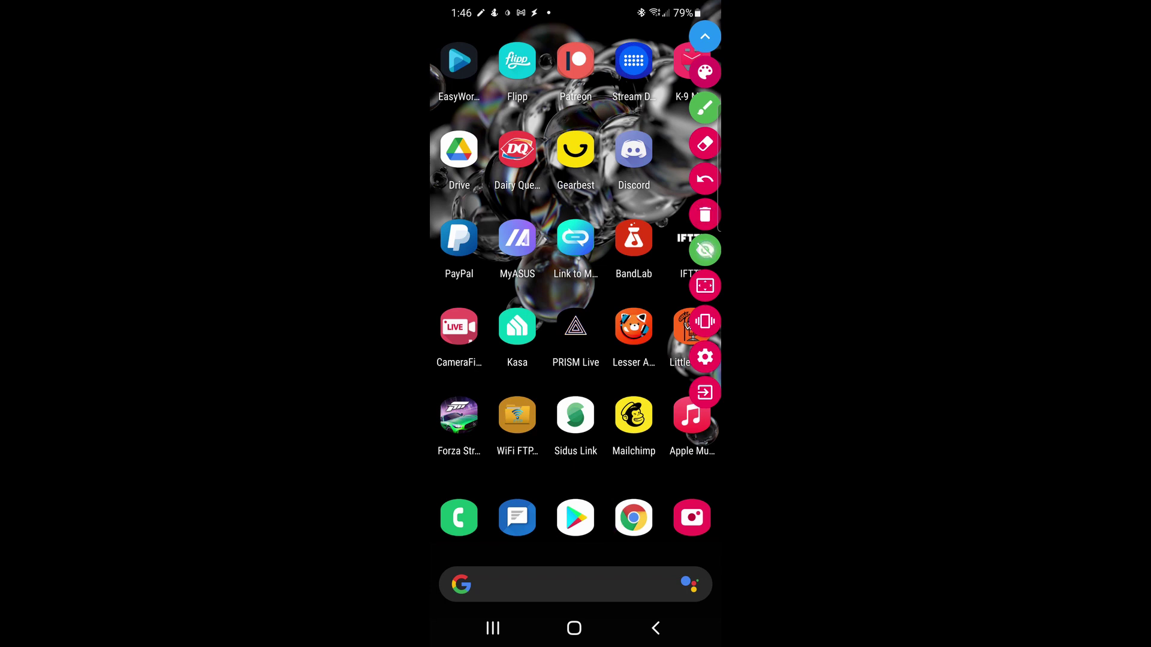
- Search the Play Store on the phone for "touch p", open the Touch Portal app page and install the app
click(575, 517)
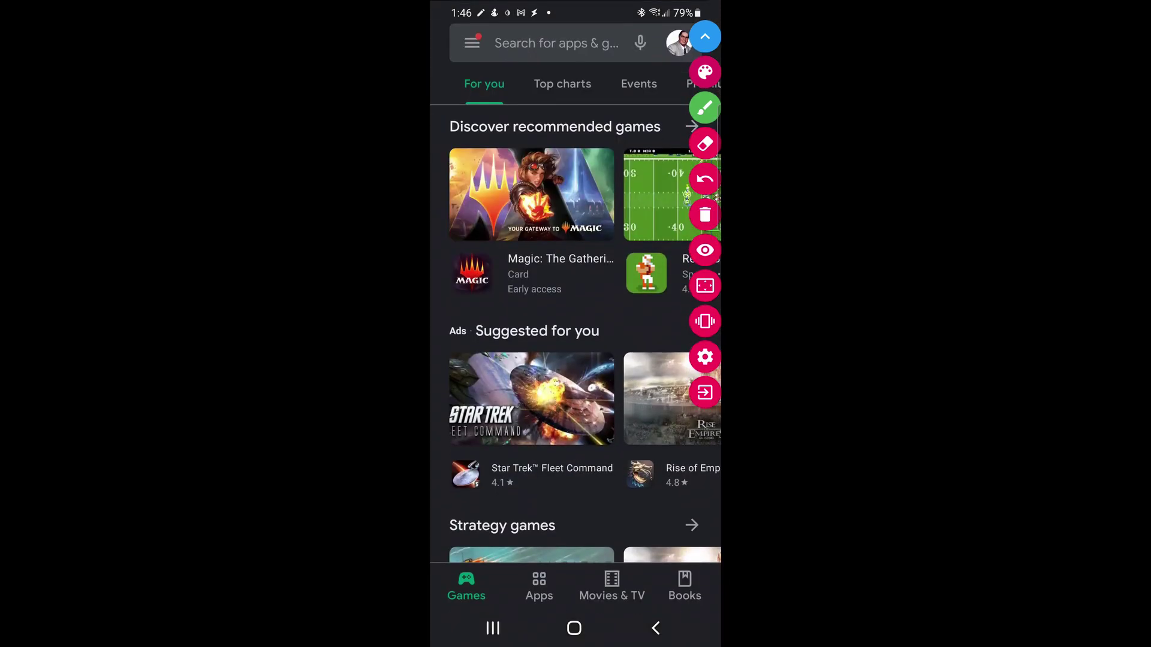
click(515, 37)
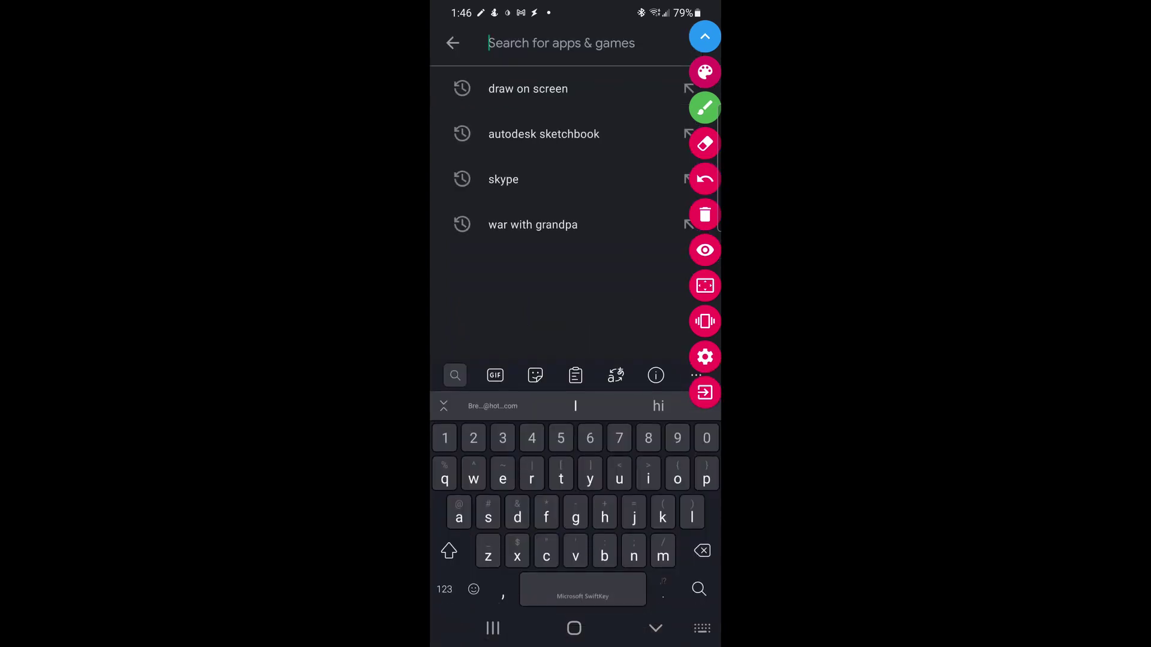
text(t)
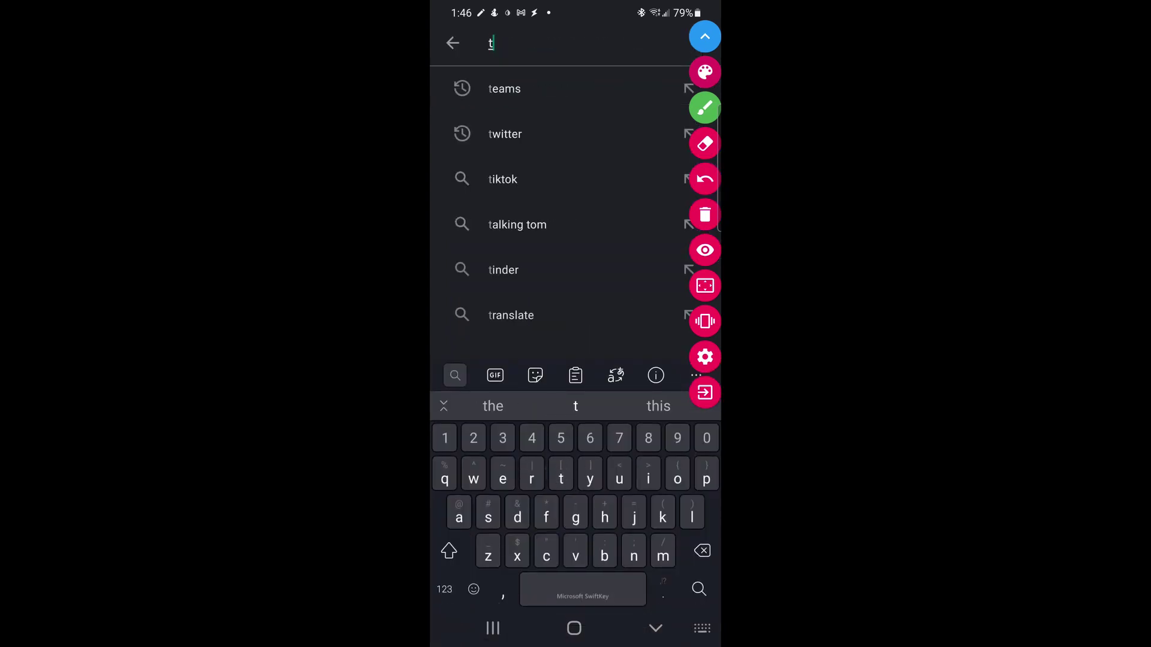
text(ouch p)
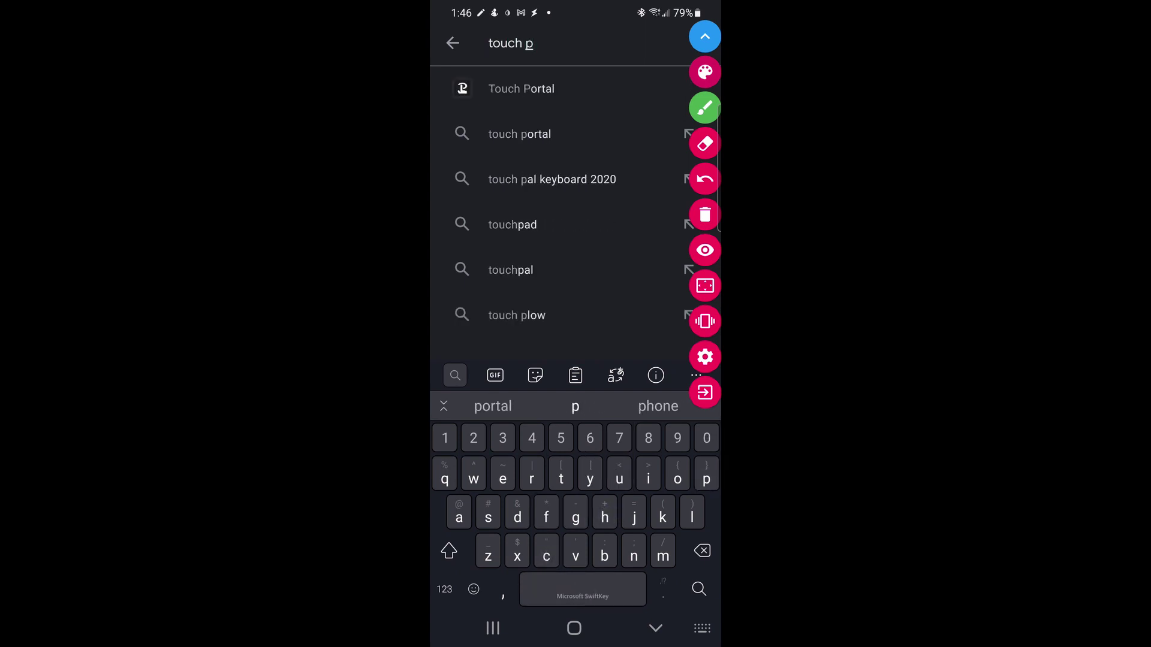
click(556, 78)
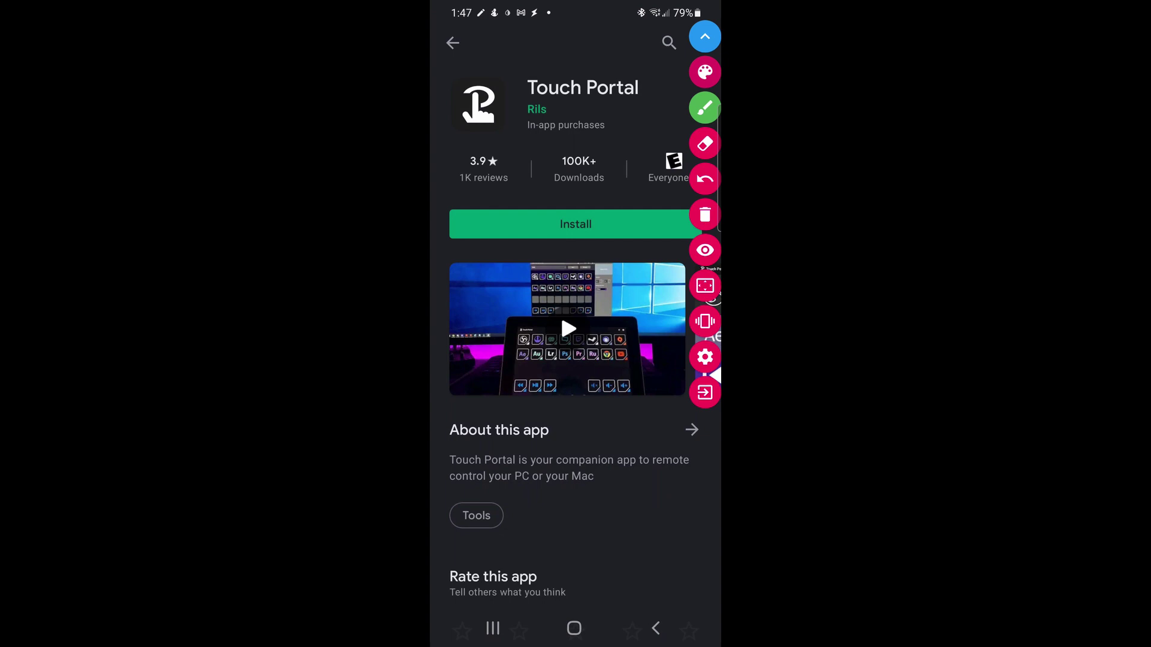
click(570, 226)
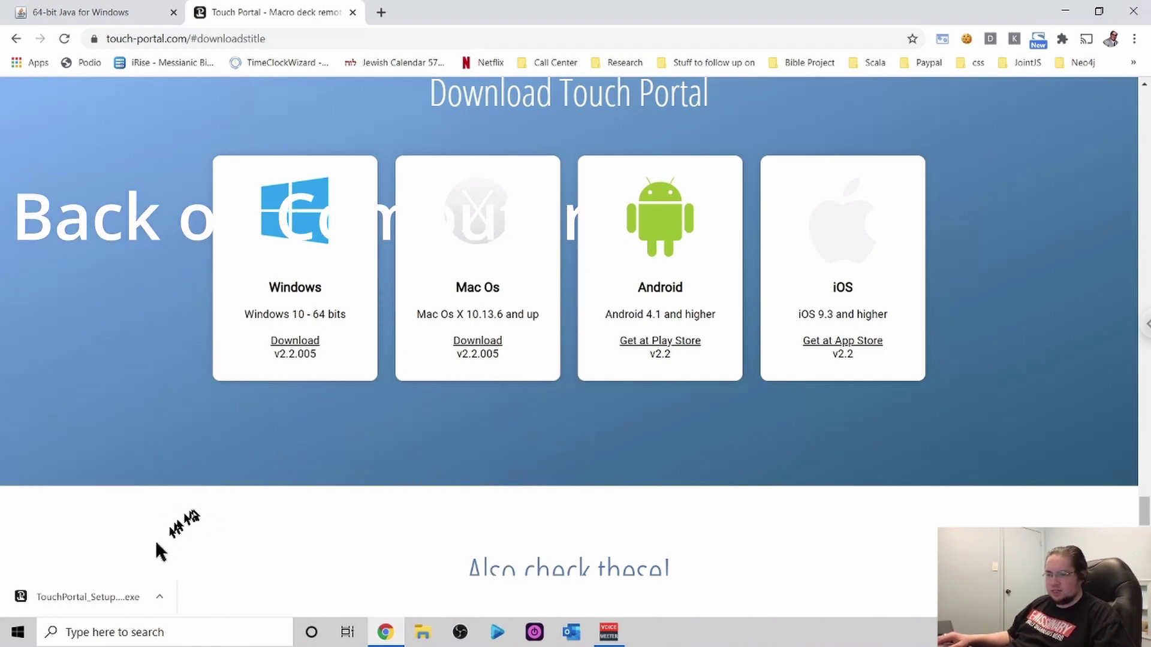
- Run the downloaded Touch Portal setup on the computer, allow it to make changes and accept the license agreement
click(84, 595)
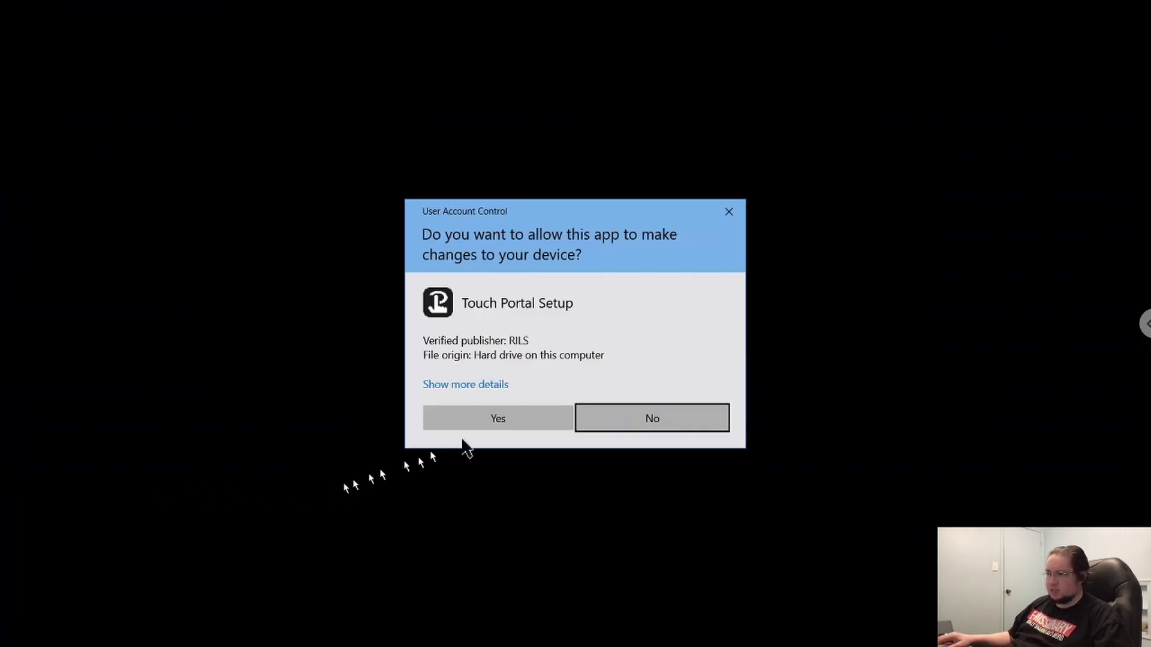
click(501, 418)
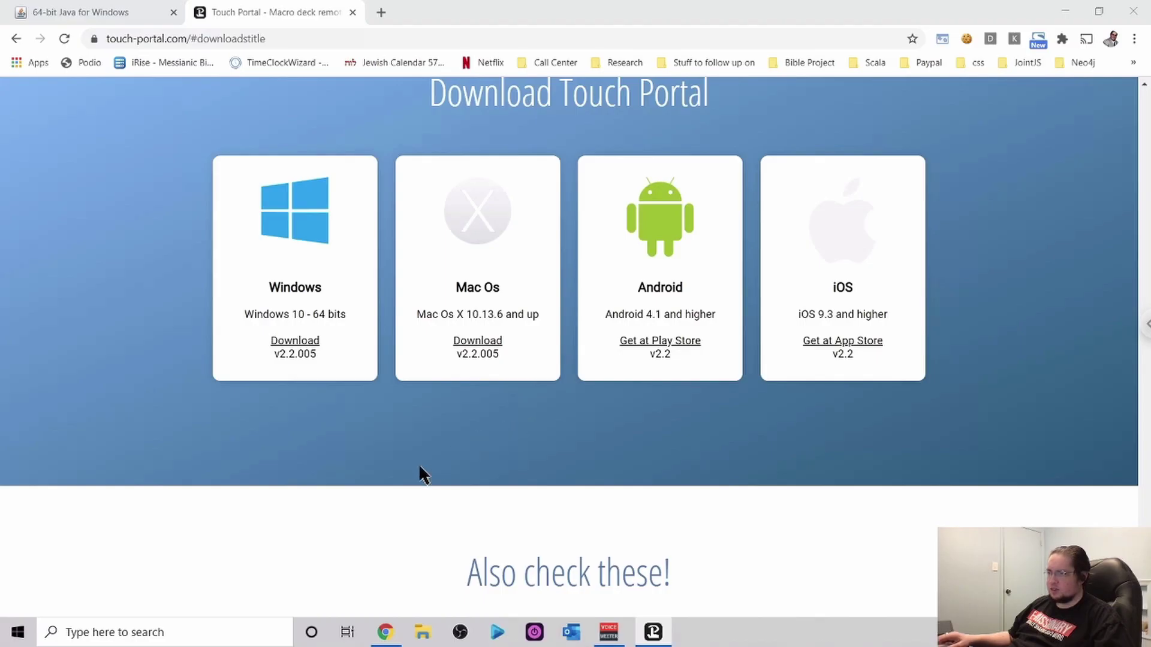
click(462, 389)
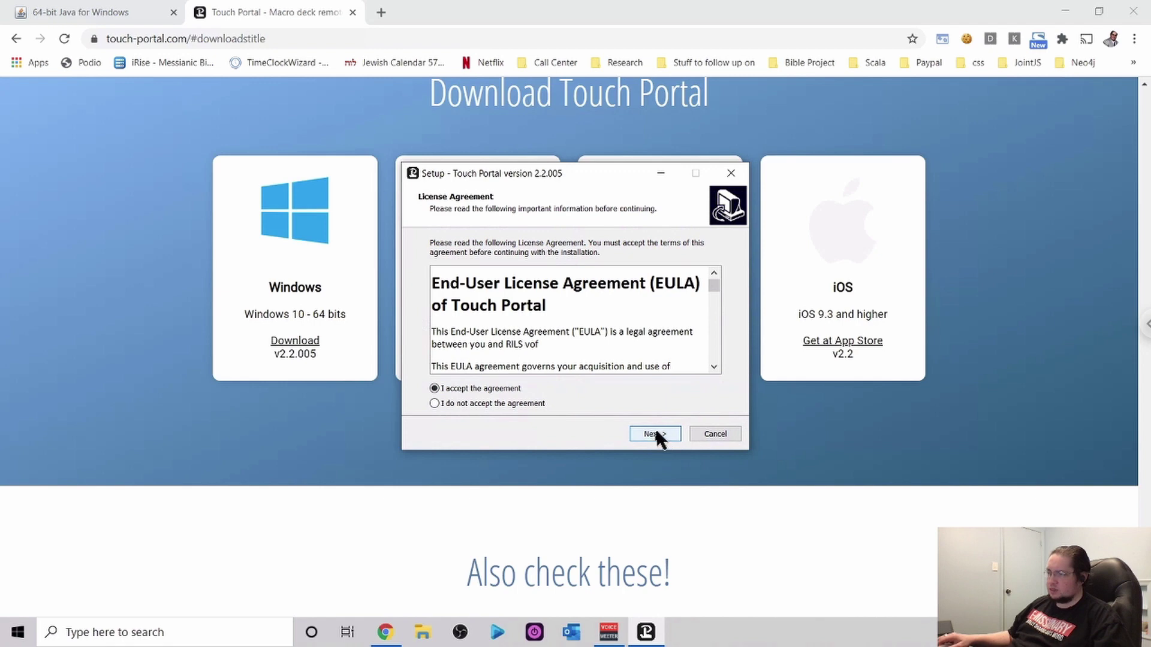
click(655, 431)
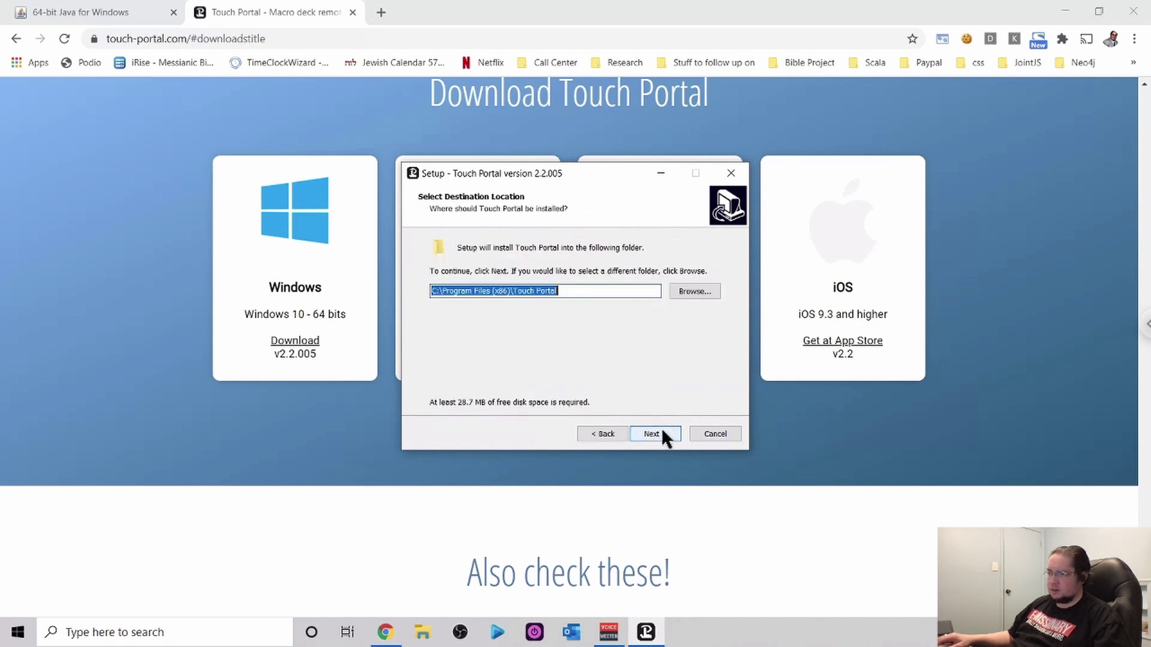
- Install Touch Portal into the existing C:\Program Files (x86)\Touch Portal folder with a desktop shortcut, and finish with a computer restart
click(662, 434)
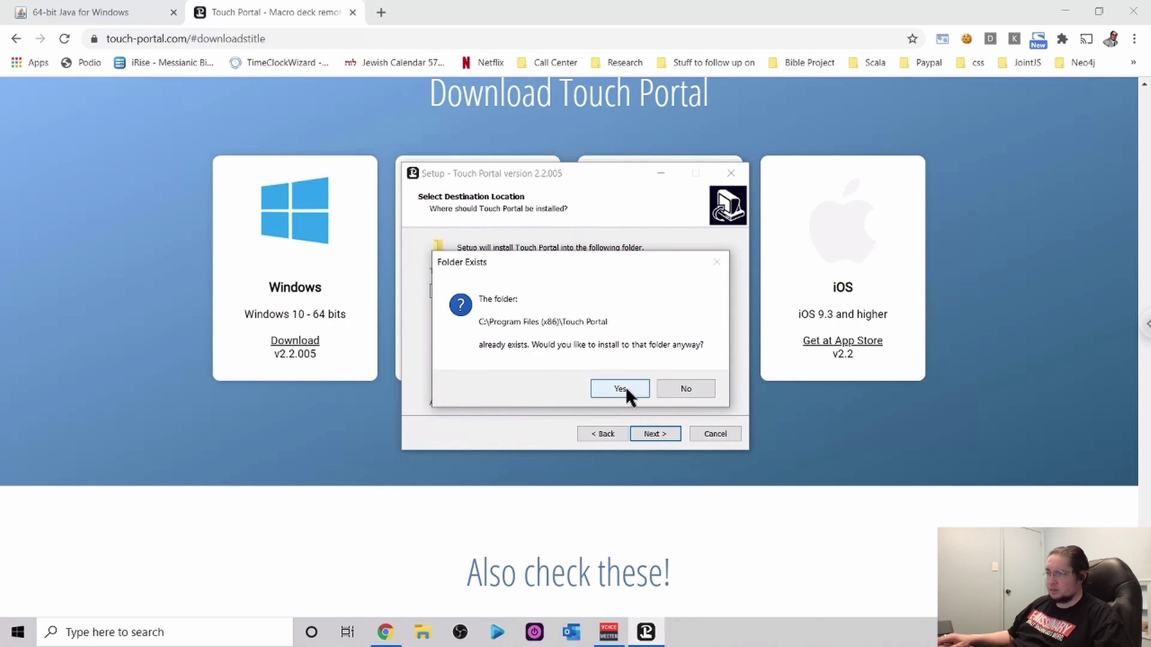
click(624, 389)
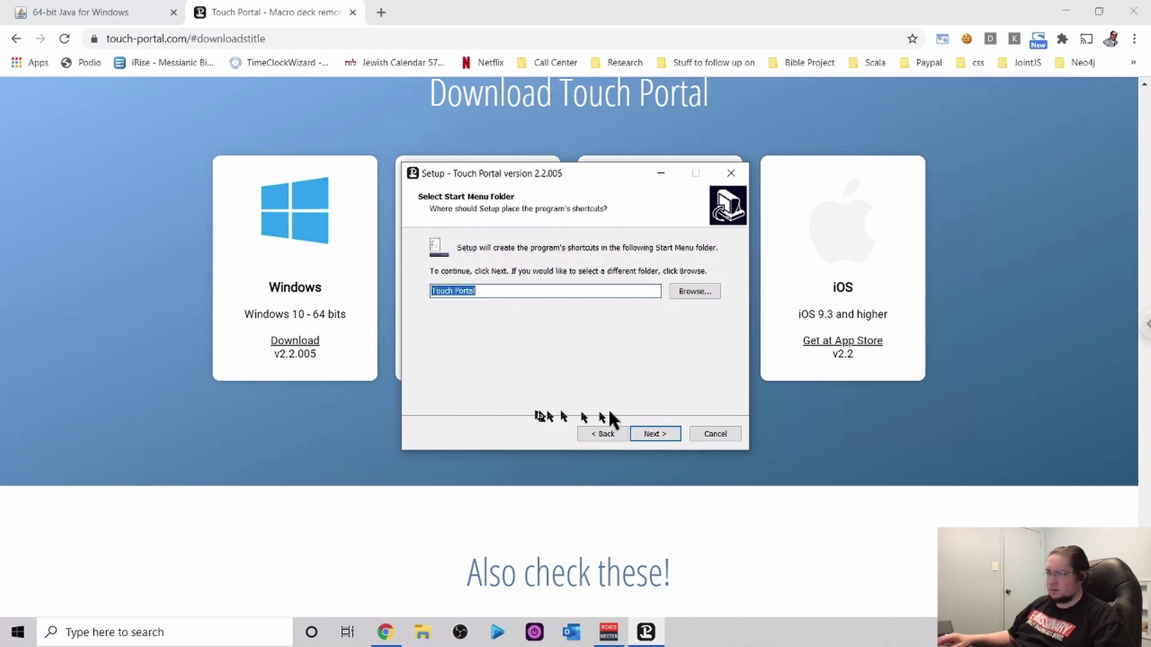
click(655, 433)
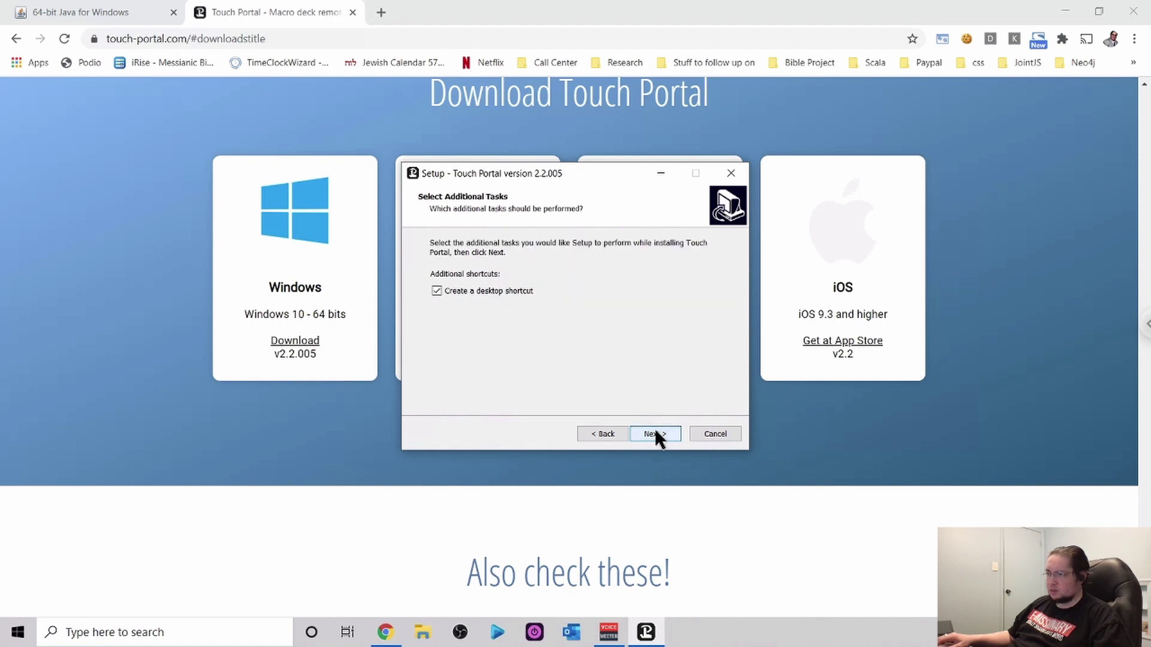
click(656, 431)
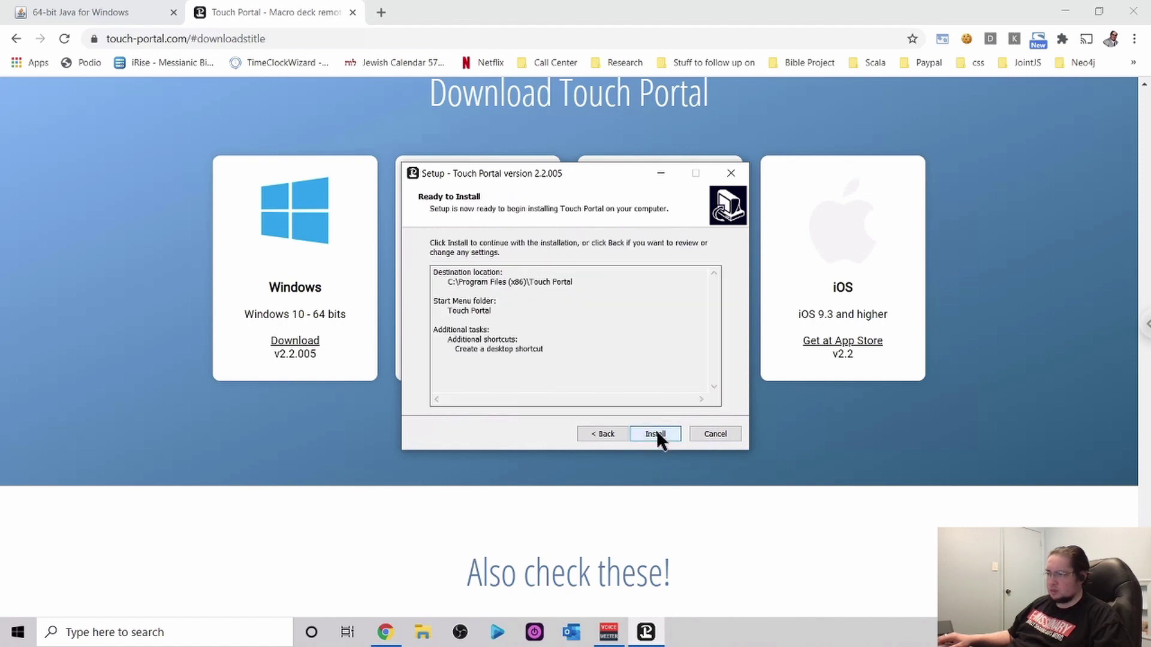
click(657, 433)
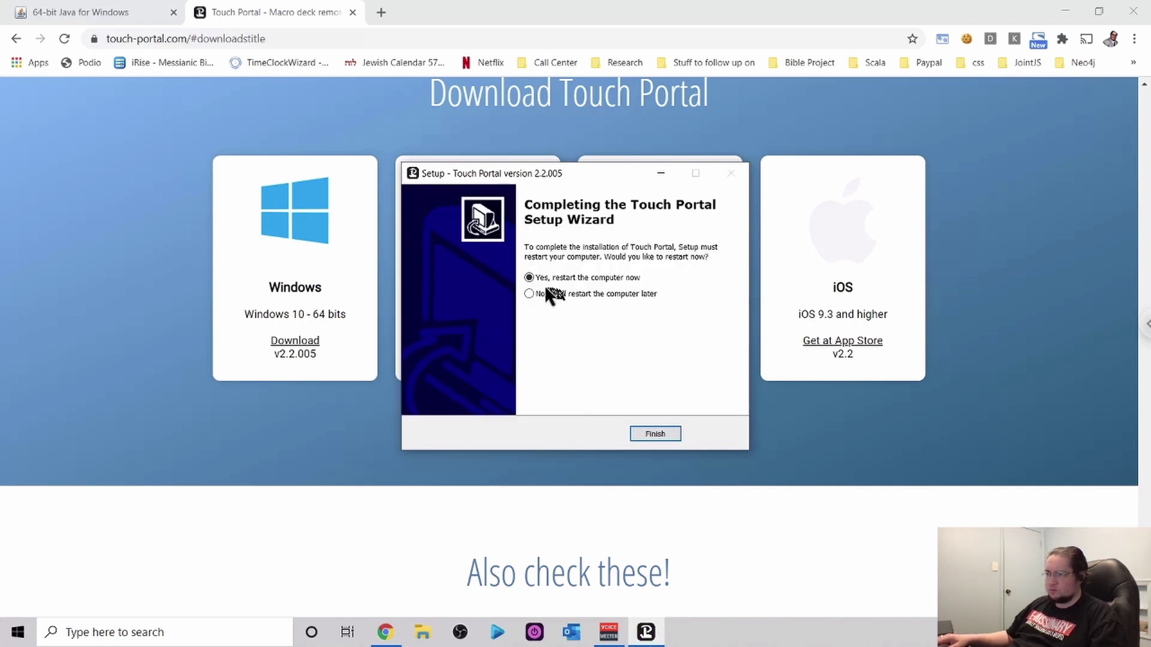
click(657, 435)
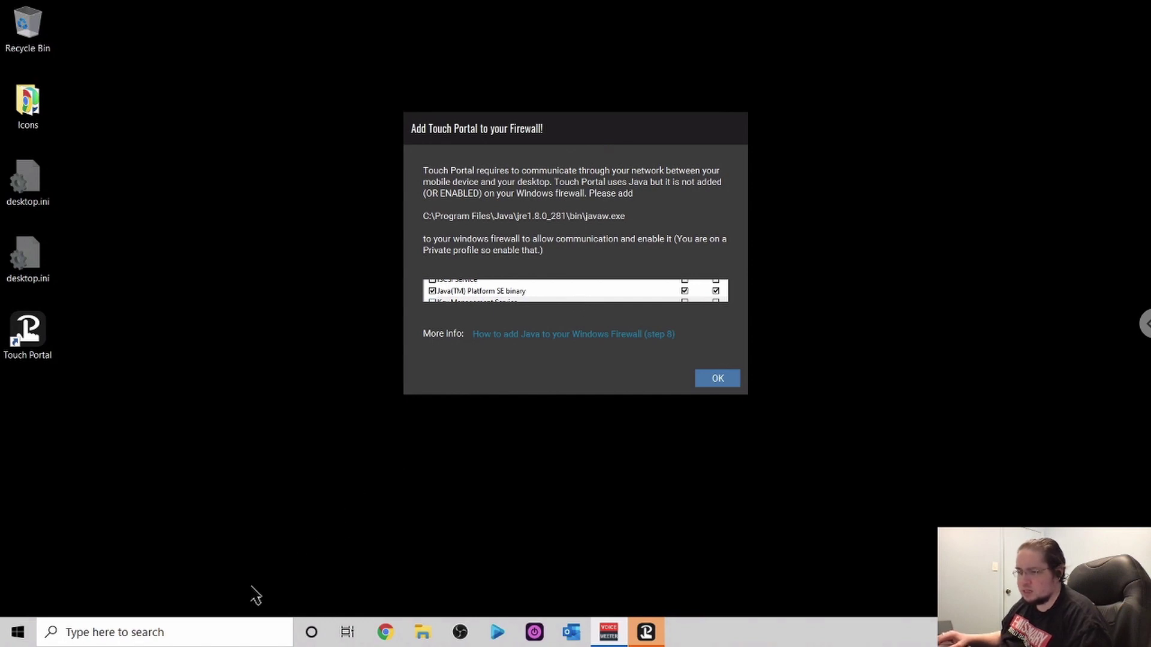
- Find Firewall & network protection through Windows search and open the list of apps allowed through the firewall
click(192, 631)
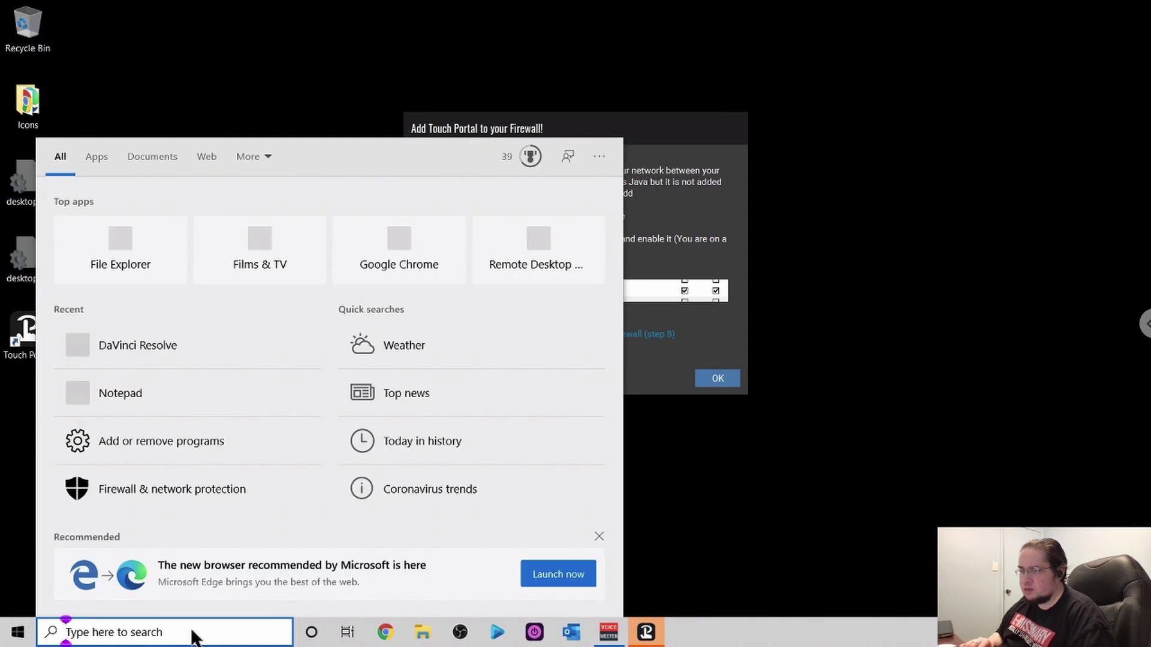
text(fire)
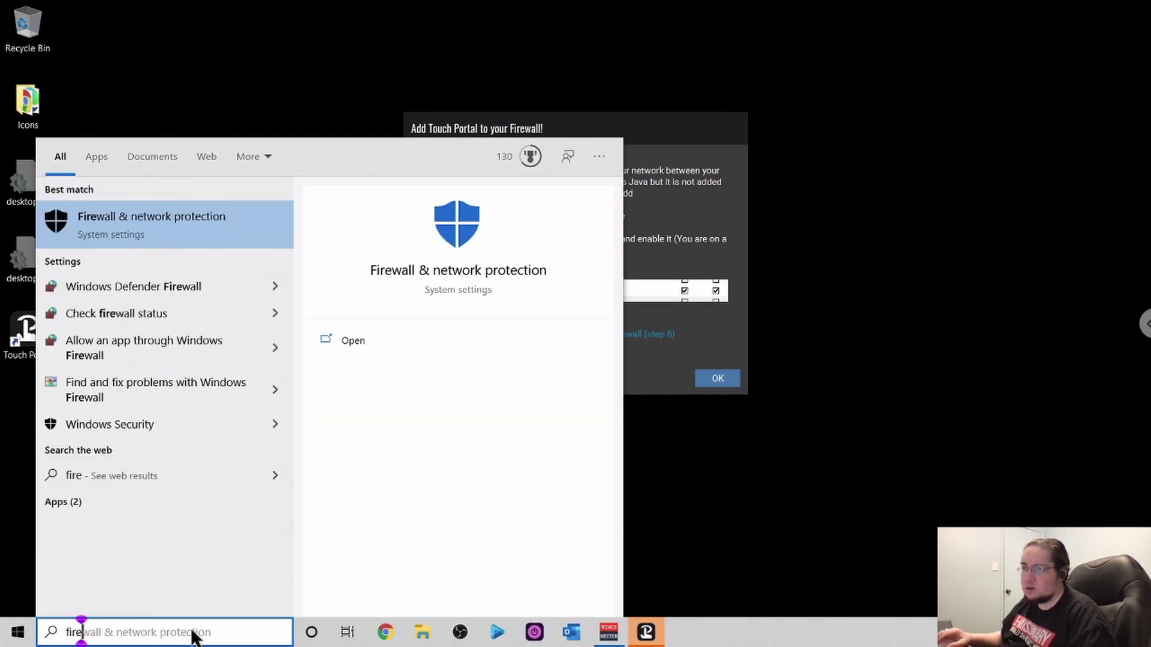
click(188, 217)
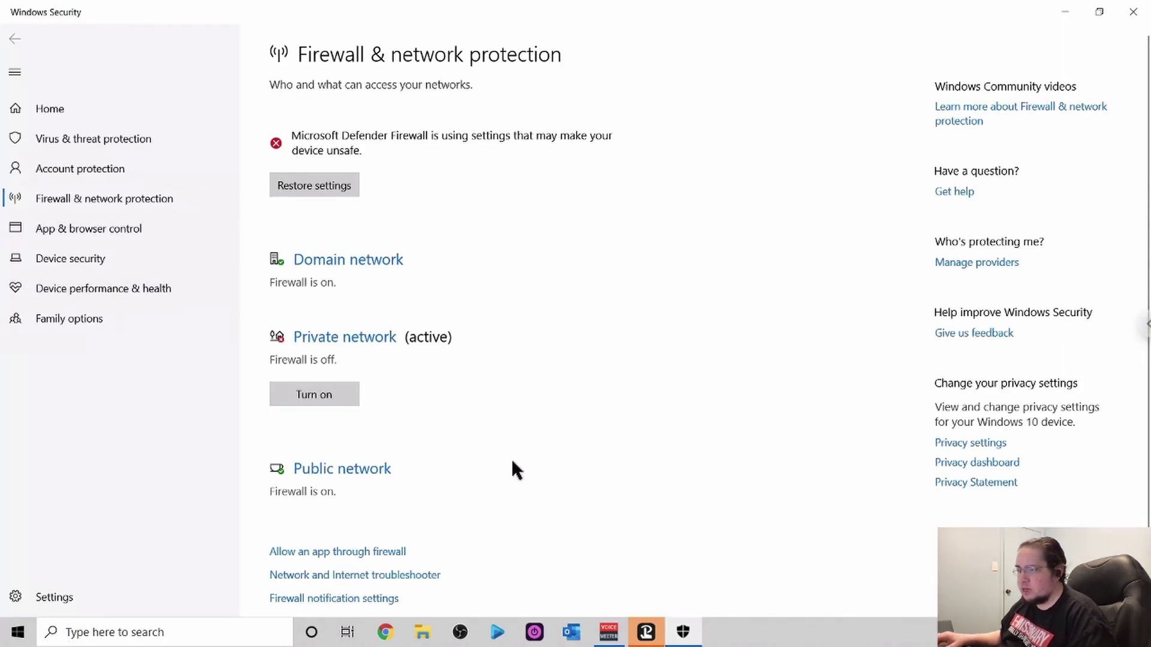
scroll(513, 462, down, 1)
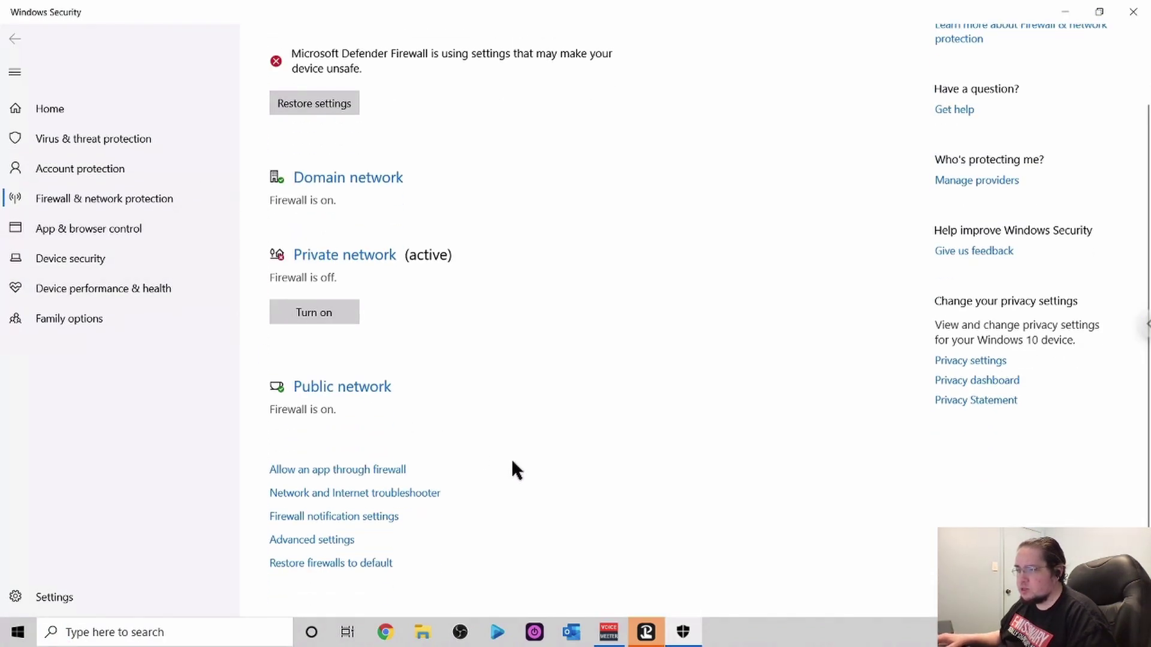
click(327, 471)
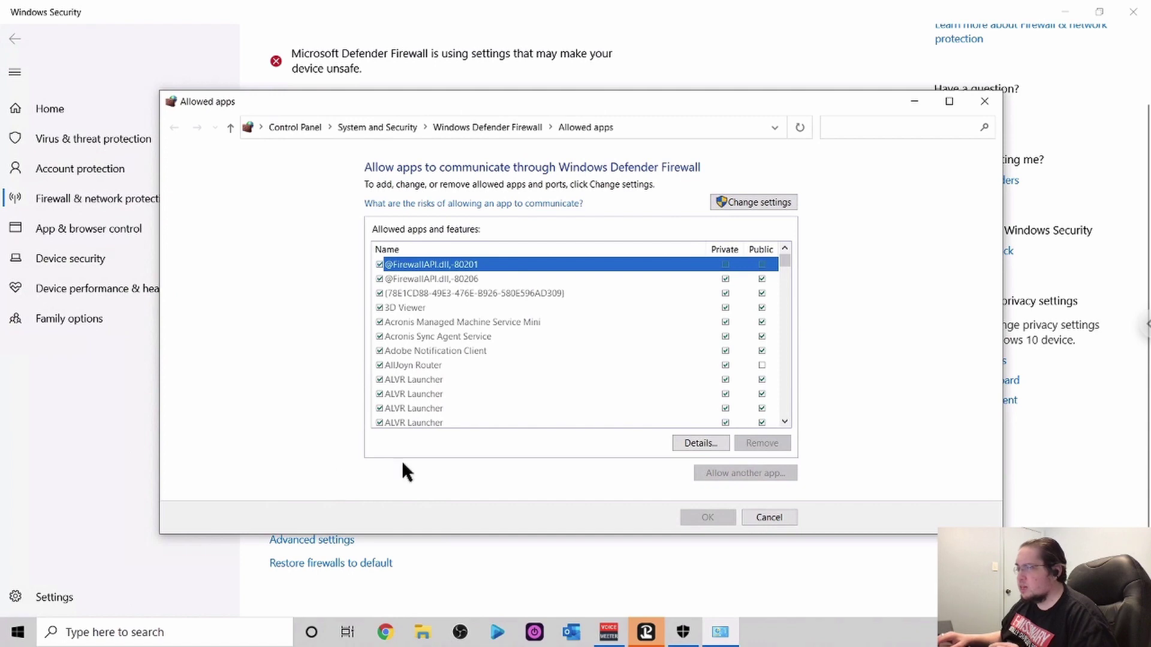
- Unlock the allowed apps list, check the Private and Public permissions of the Java(TM) Platform SE binary entries, and confirm the list
click(752, 199)
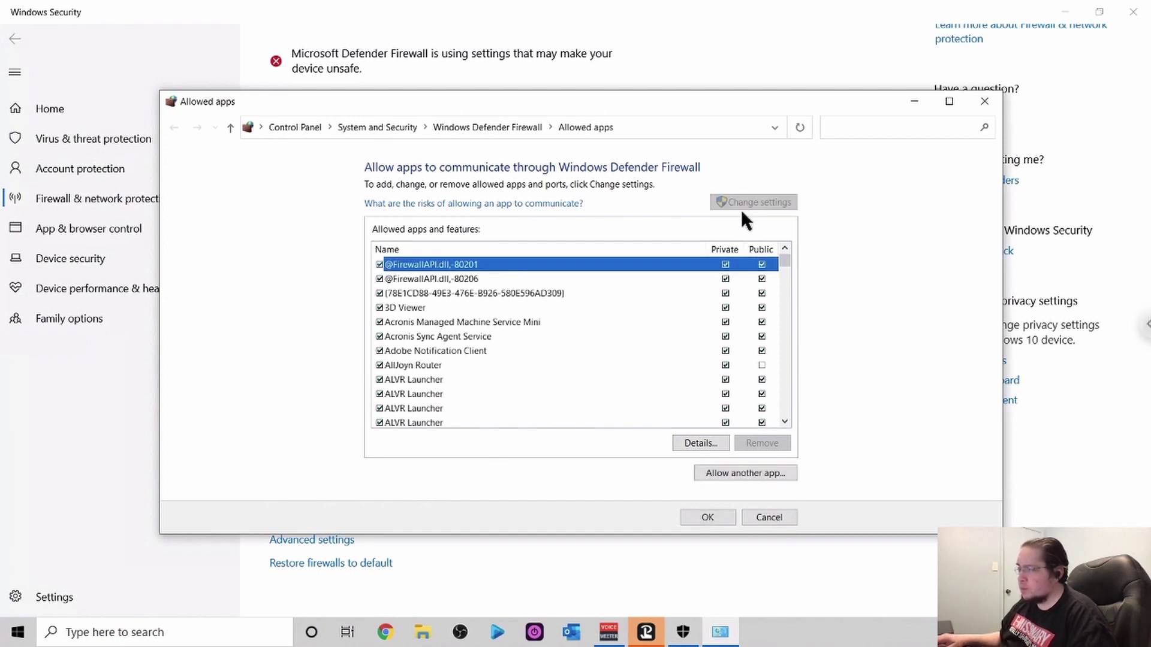
scroll(576, 388, down, 3)
scroll(576, 388, down, 7)
scroll(575, 389, down, 15)
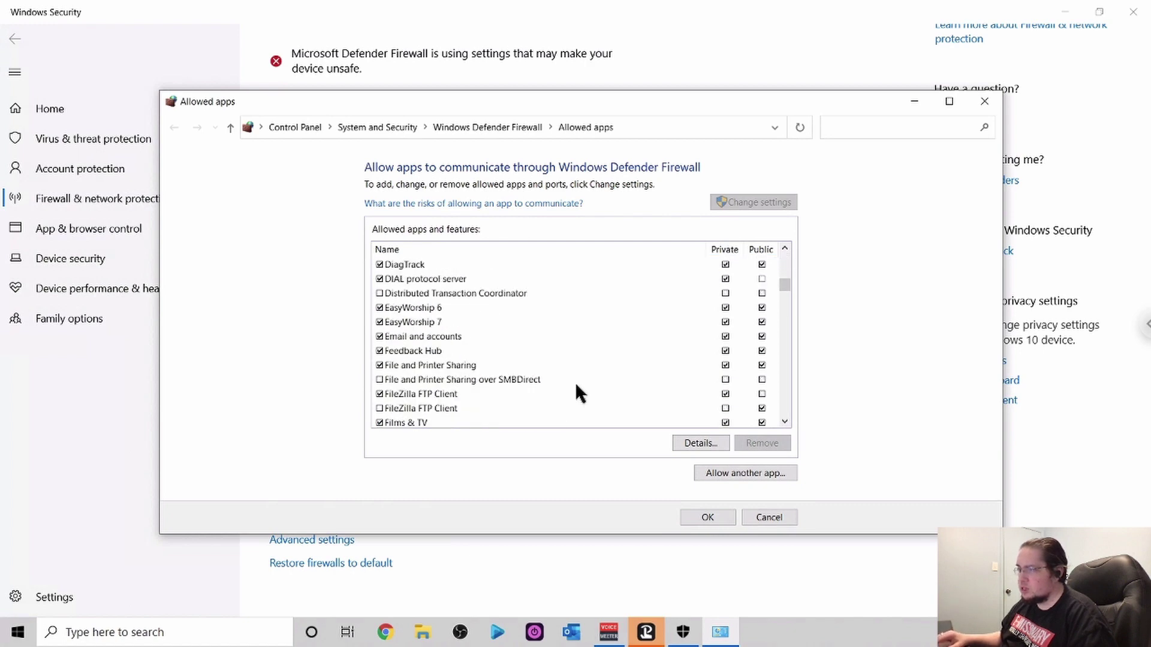
scroll(576, 389, down, 12)
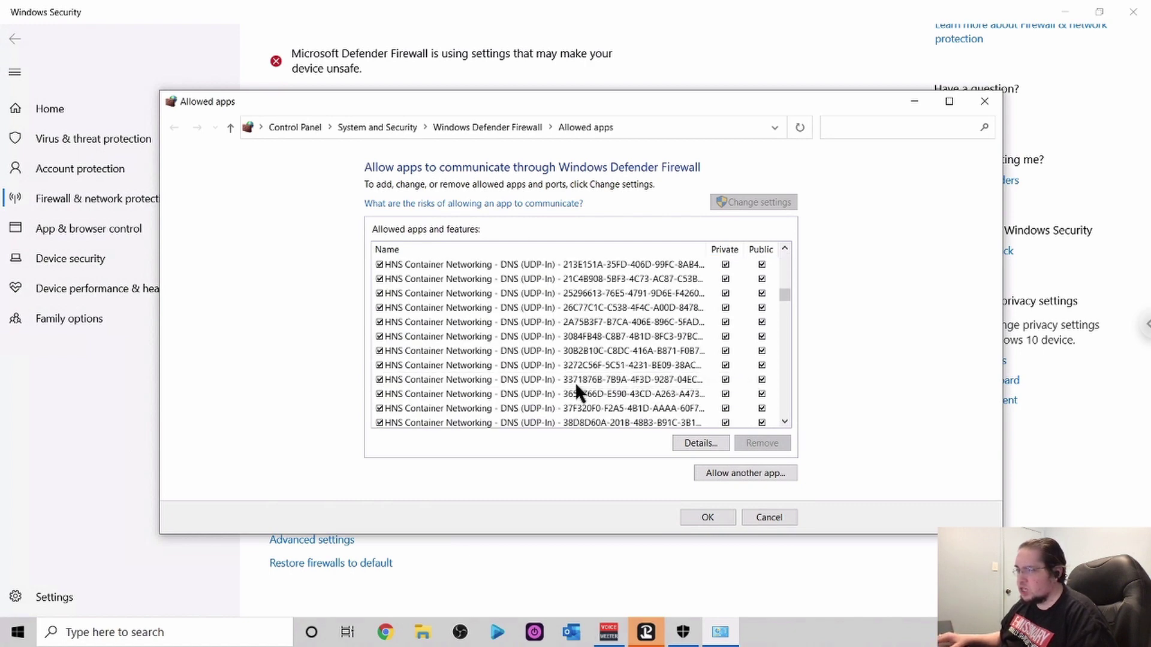
scroll(574, 389, down, 12)
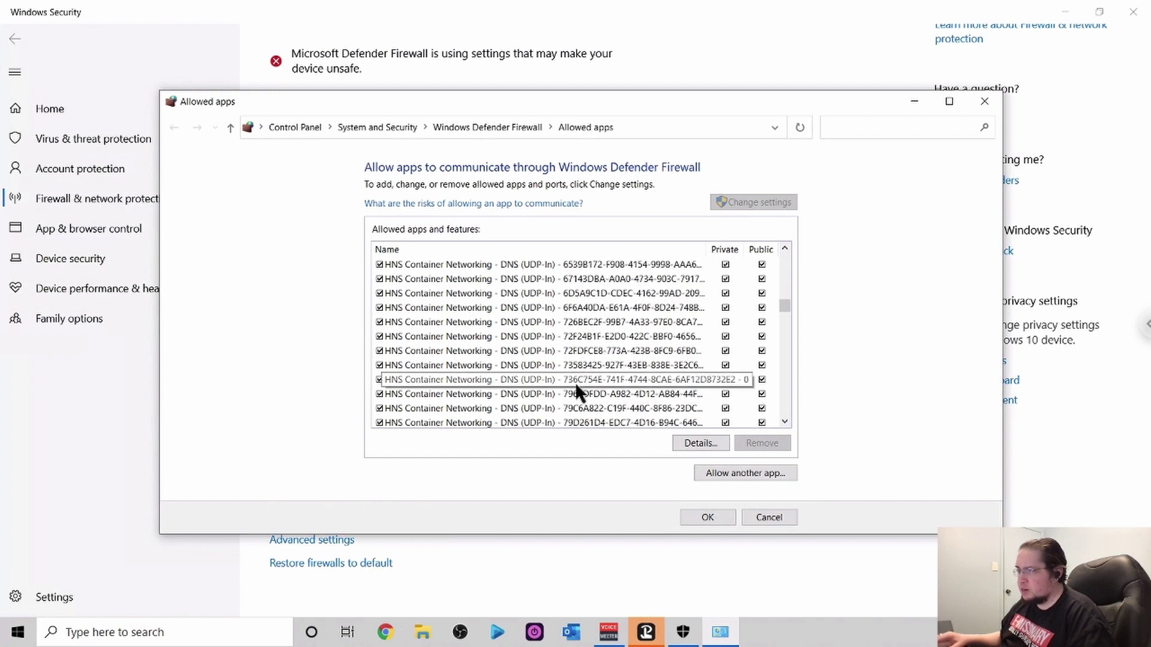
scroll(577, 388, down, 12)
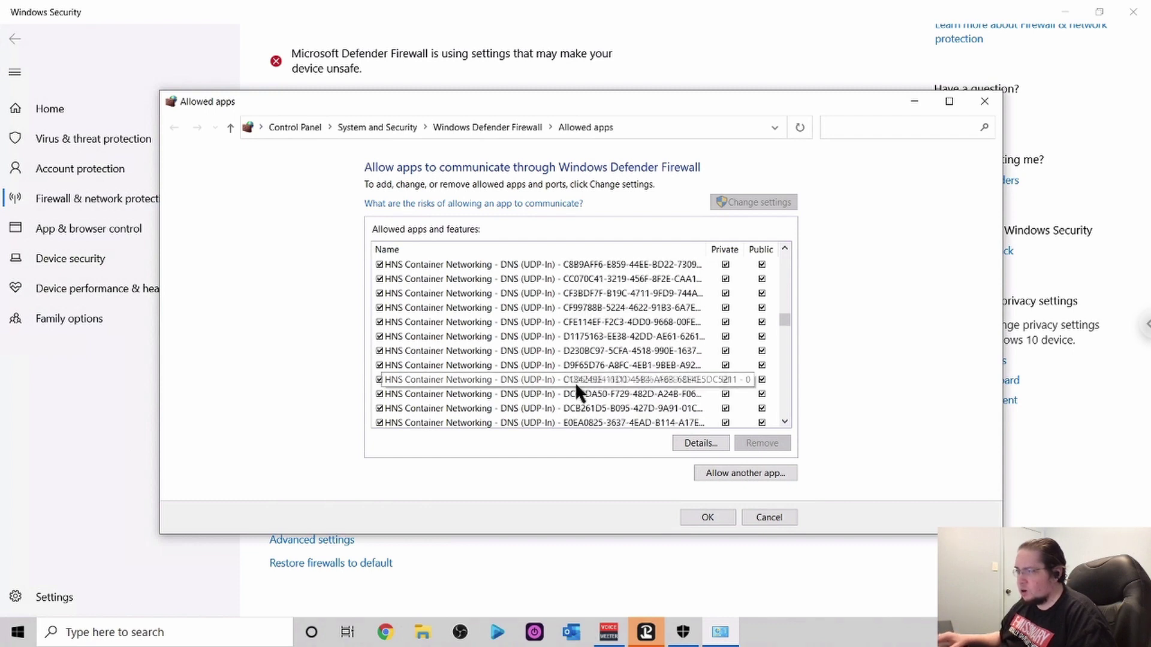
scroll(575, 388, down, 12)
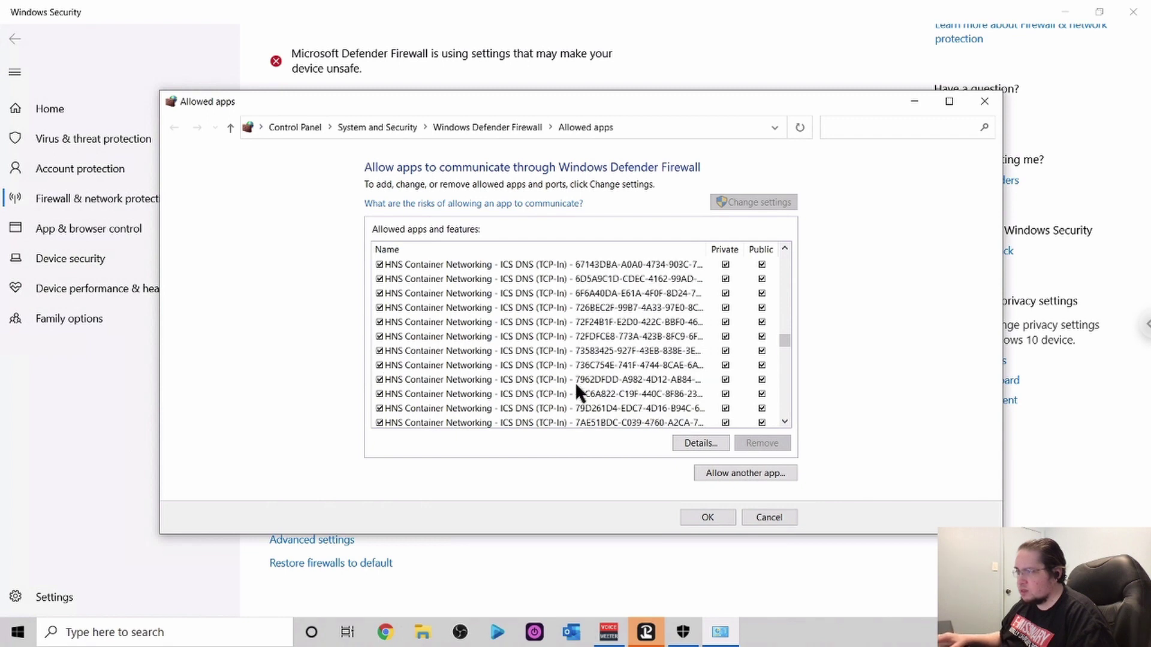
scroll(576, 388, down, 8)
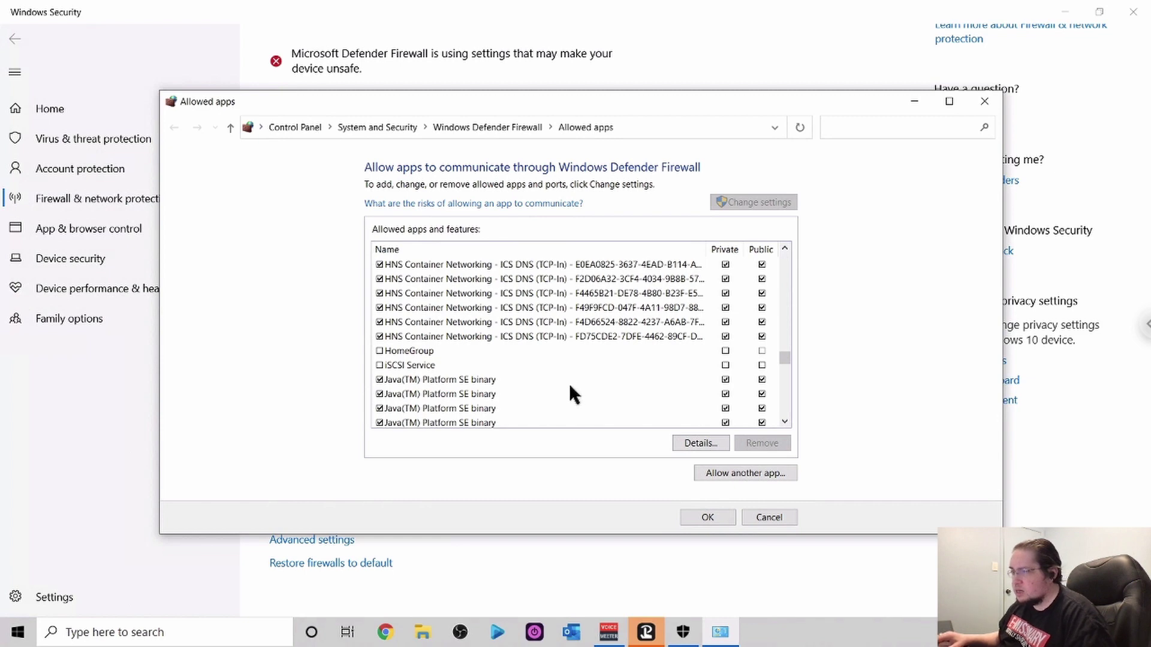
scroll(565, 389, down, 3)
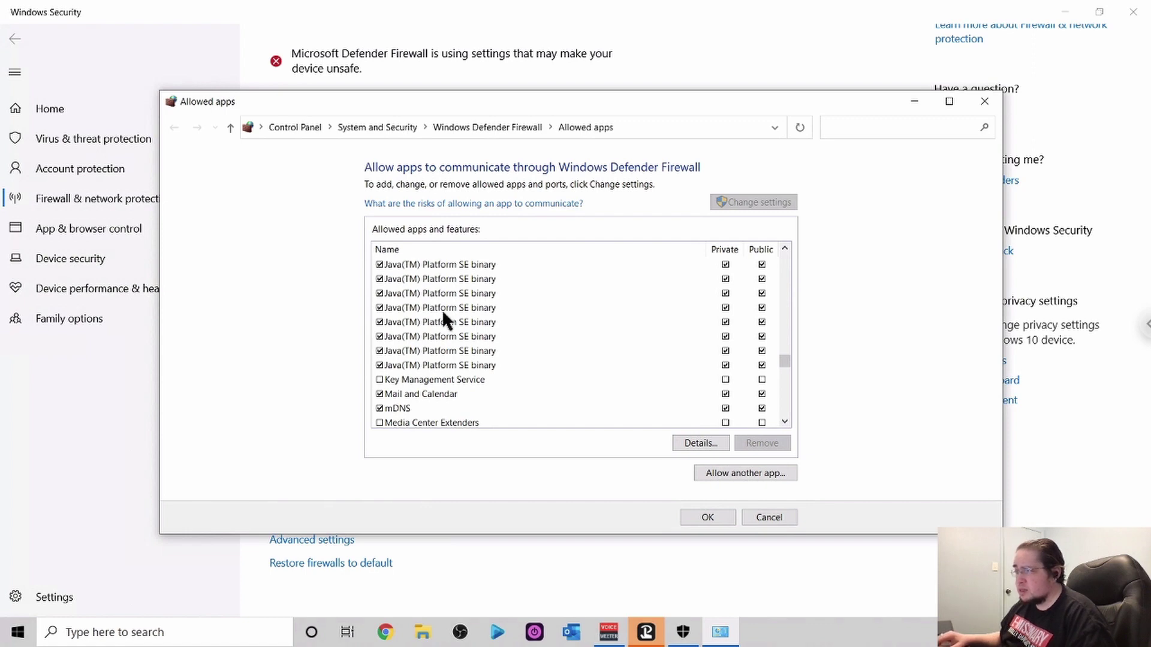
click(445, 364)
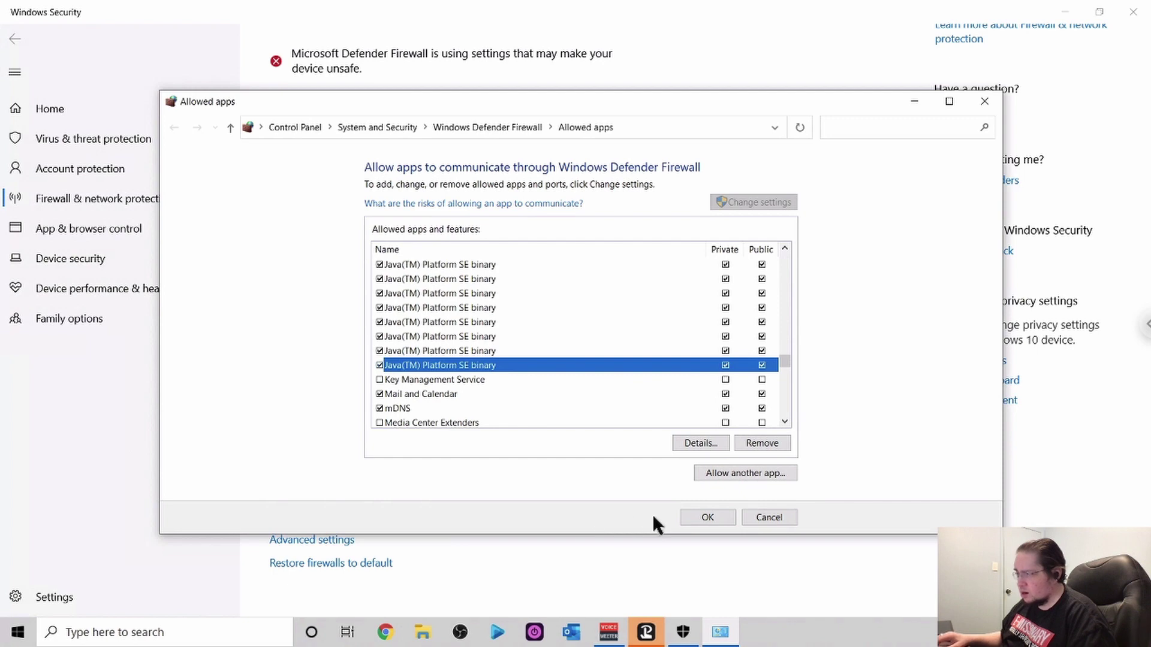
click(707, 516)
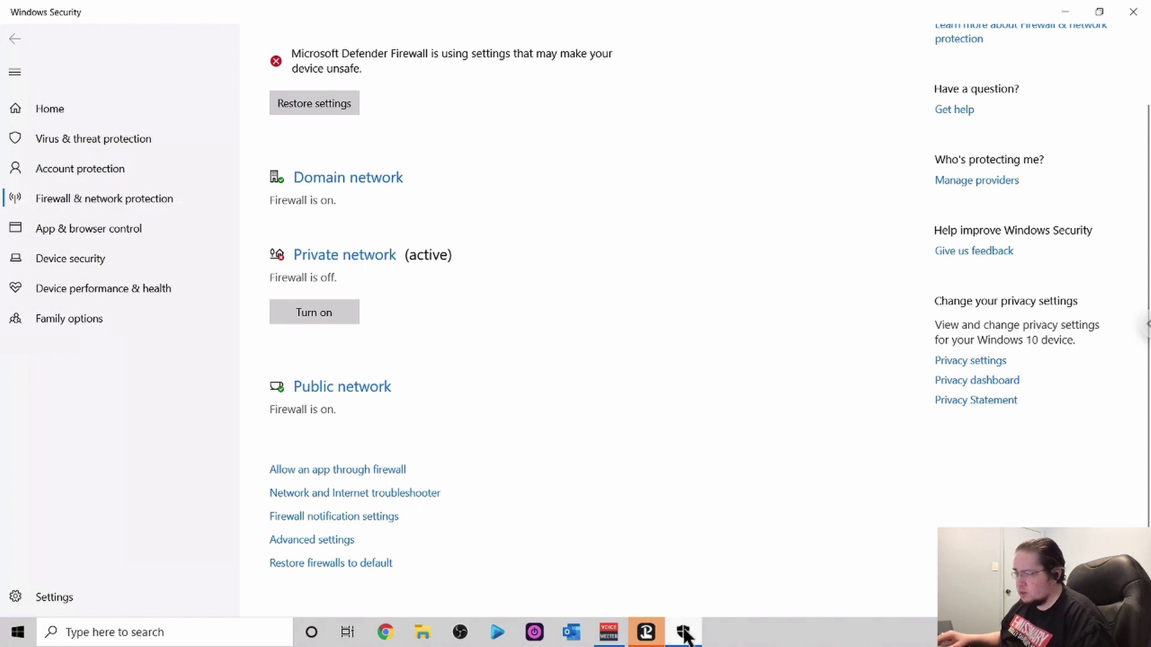
- Close Windows Security and acknowledge Touch Portal's notice about adding Java to the Windows firewall
click(1133, 11)
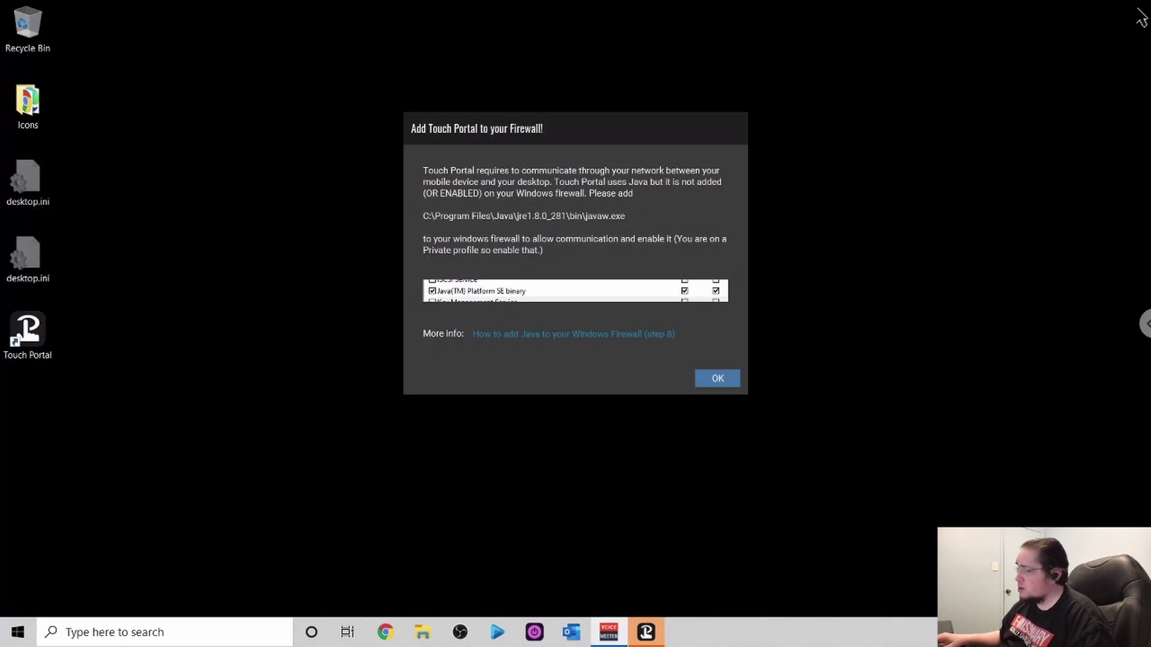
click(718, 379)
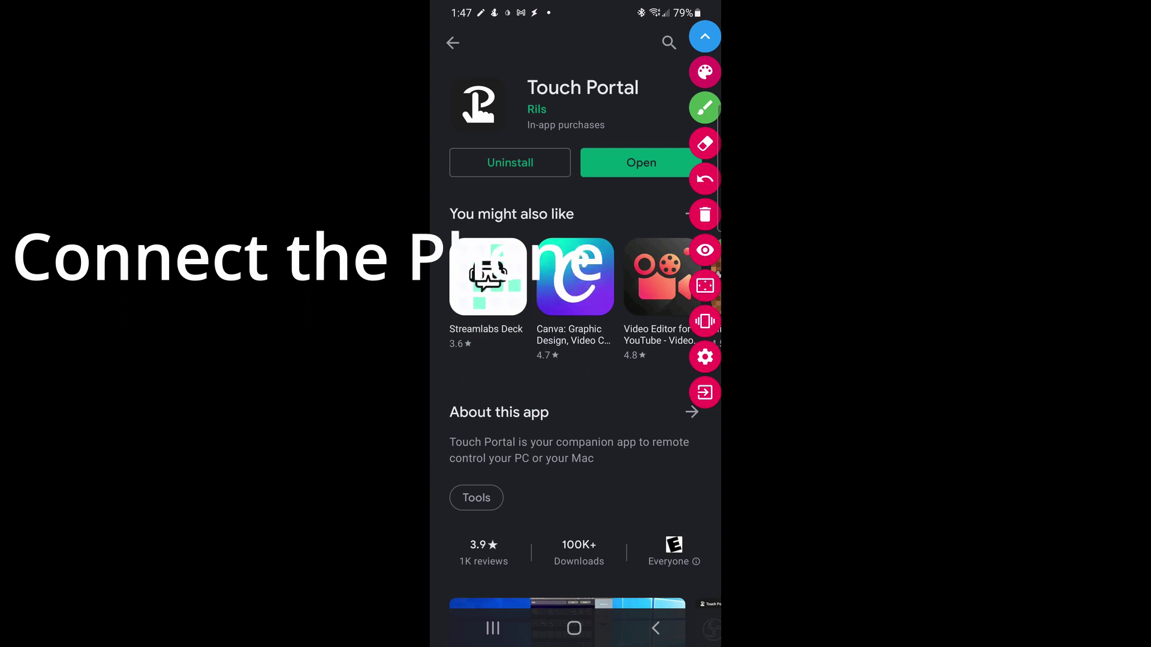
- Launch the Touch Portal app on the phone and bring up its connection settings
click(641, 163)
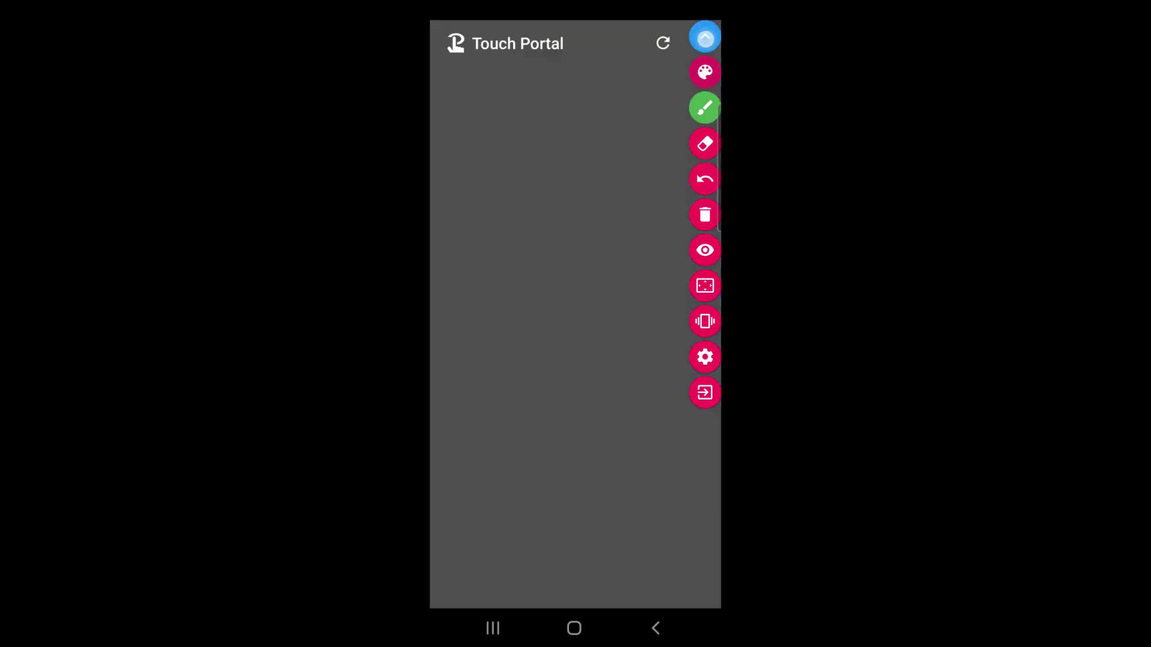
drag(627, 63, 653, 483)
click(705, 37)
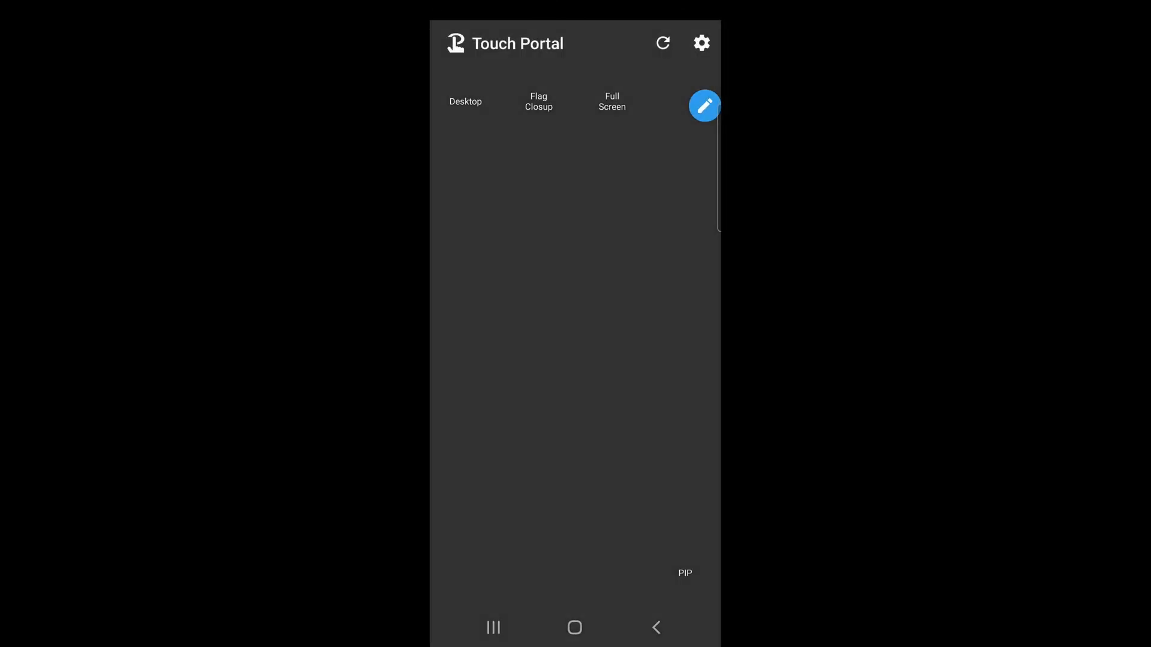
click(701, 42)
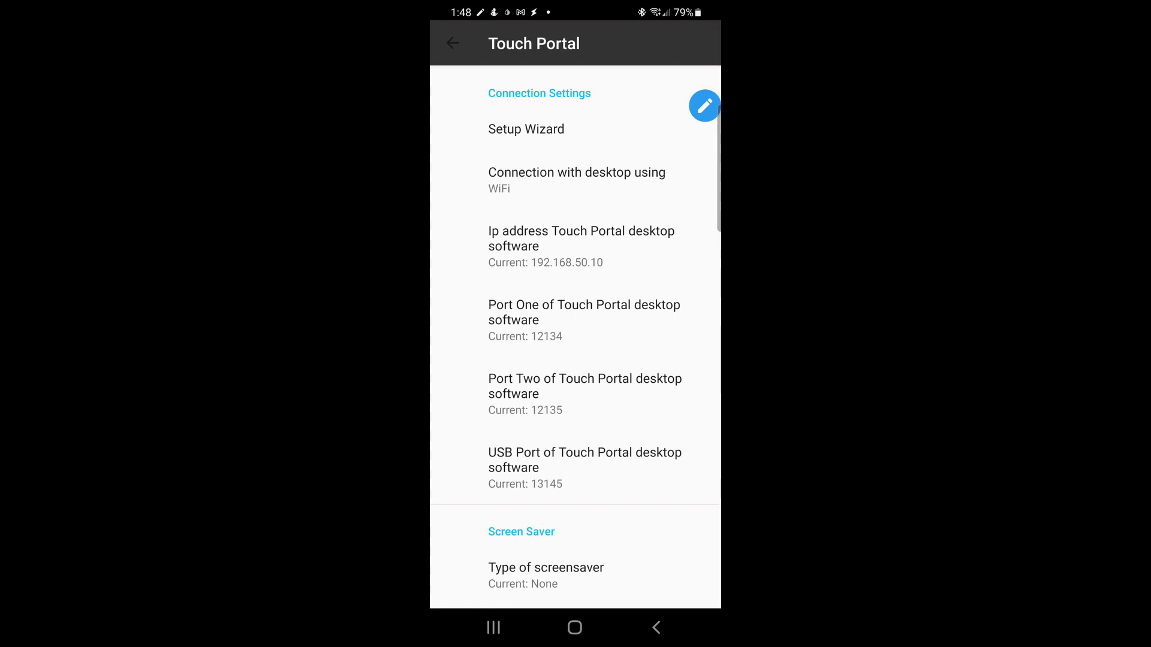
- Run the Setup Wizard on the phone through the scan for the Touch Portal desktop software and finish it
click(538, 129)
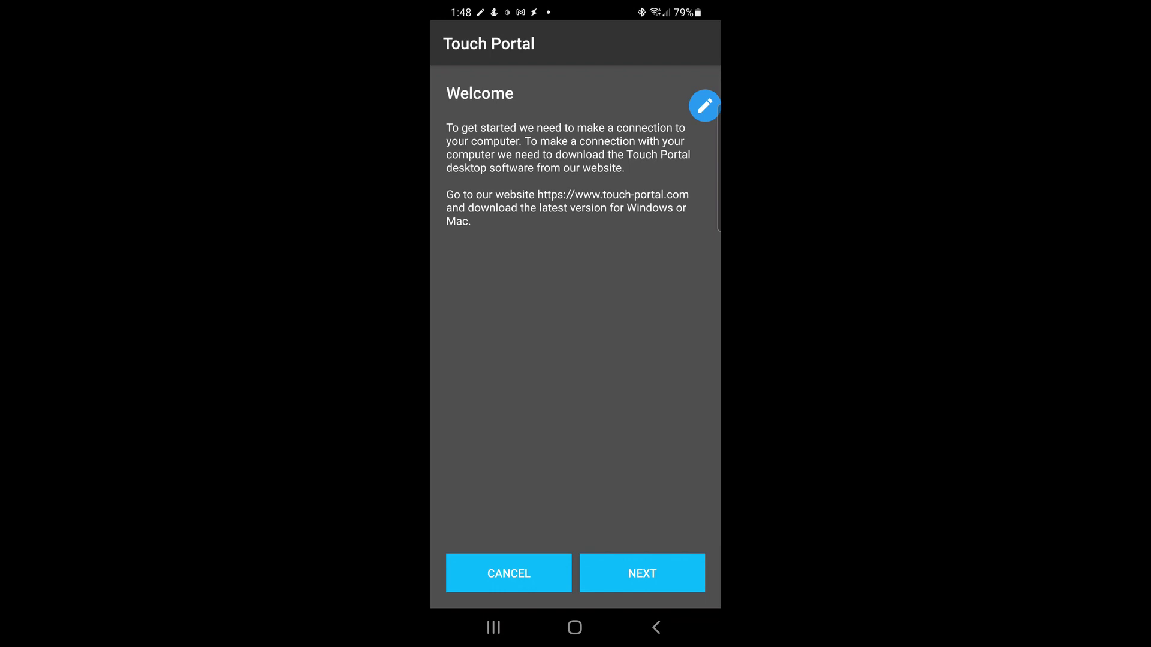
click(644, 569)
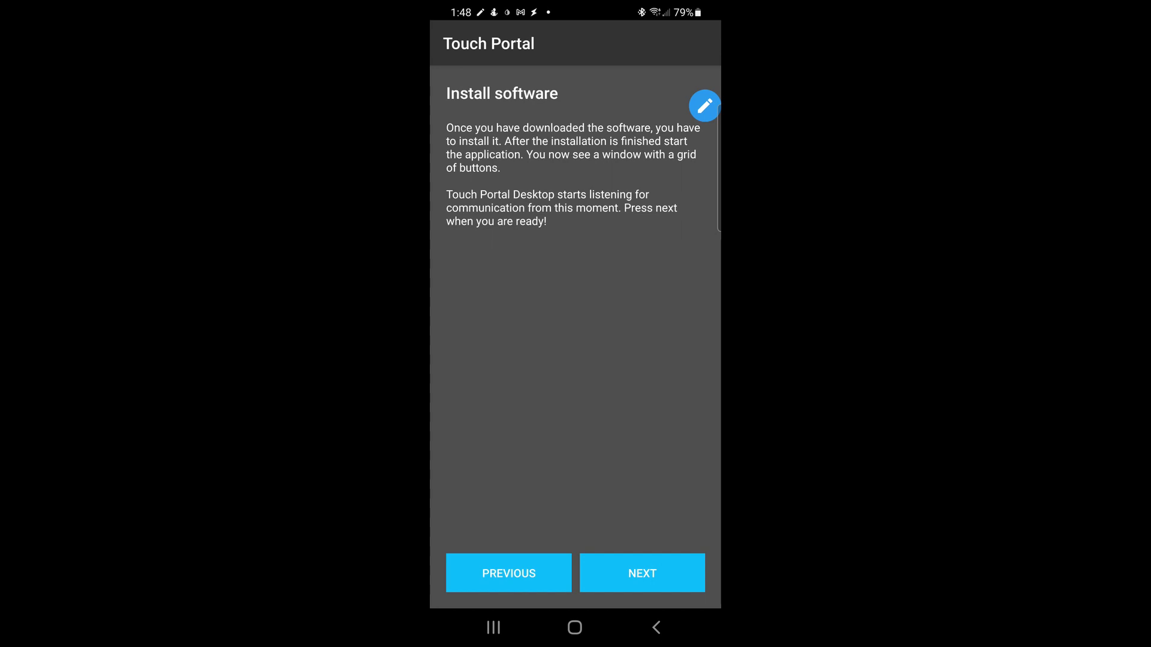
click(642, 573)
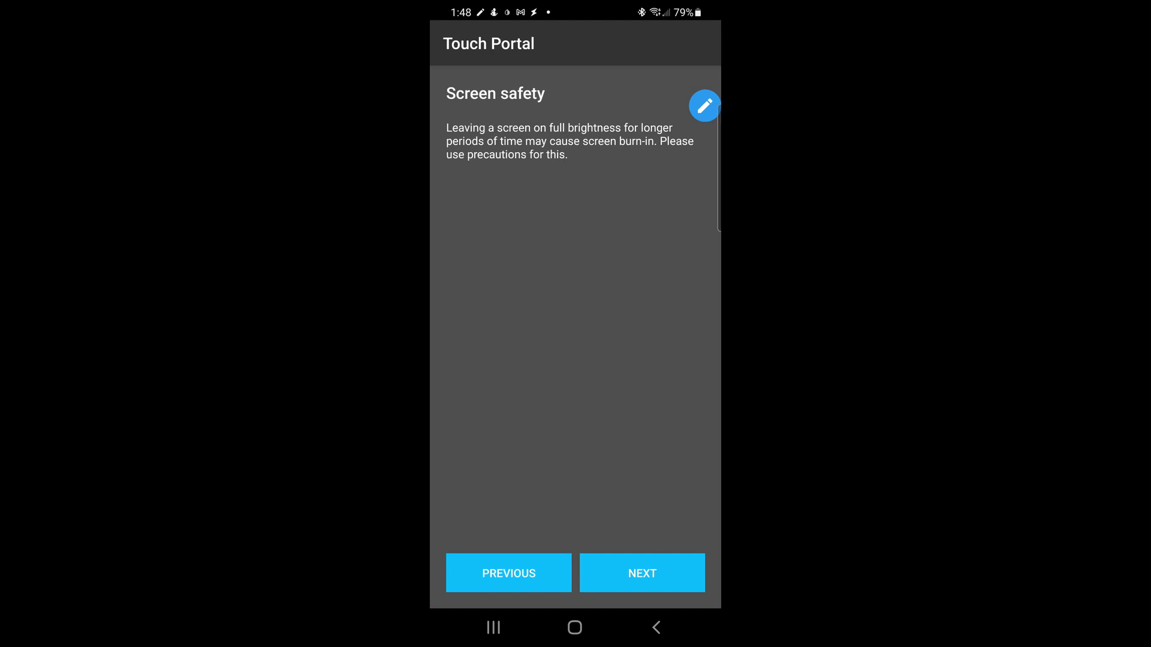
click(642, 573)
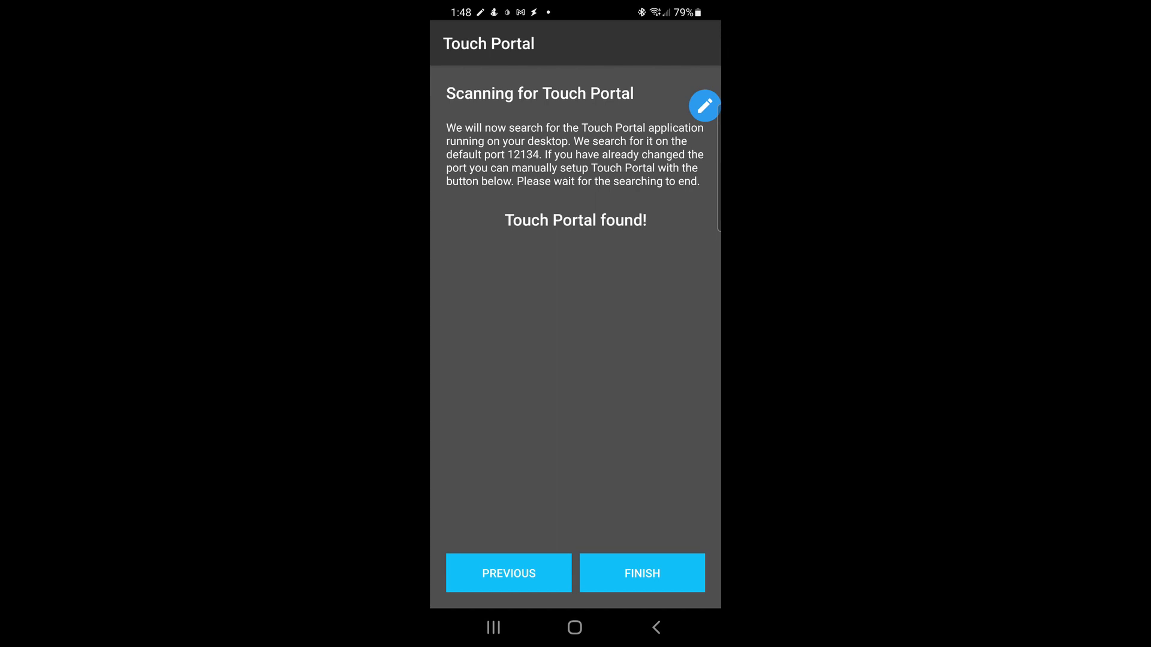
click(642, 573)
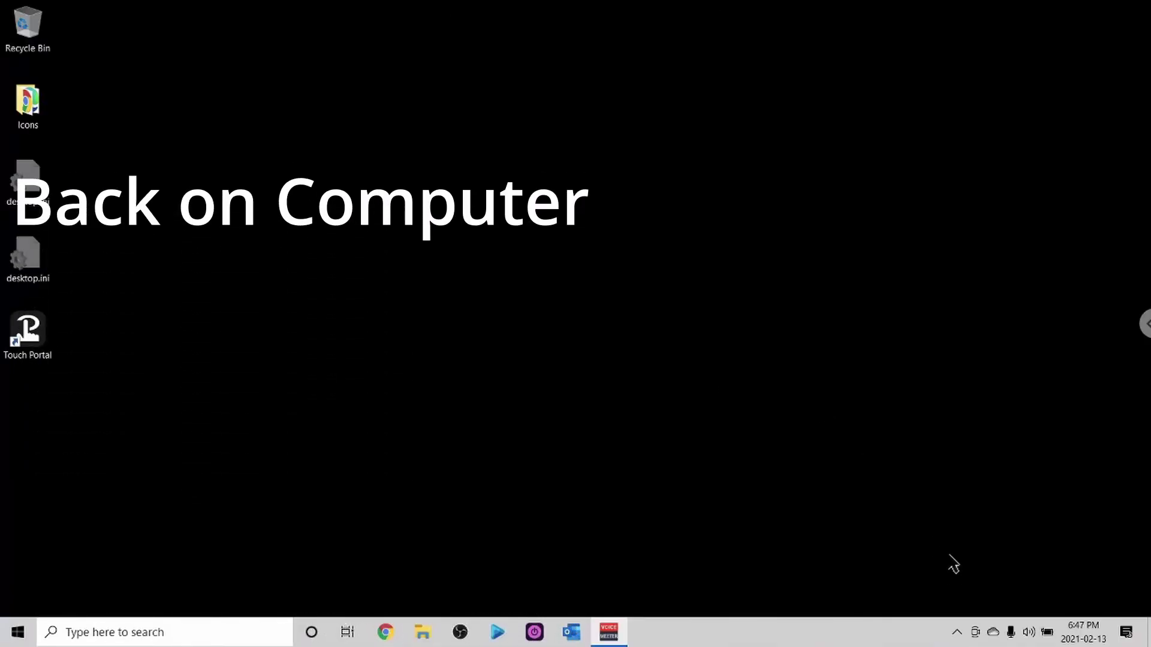
- Back on the computer, bring up the Touch Portal window from the hidden notification-area programs
click(957, 632)
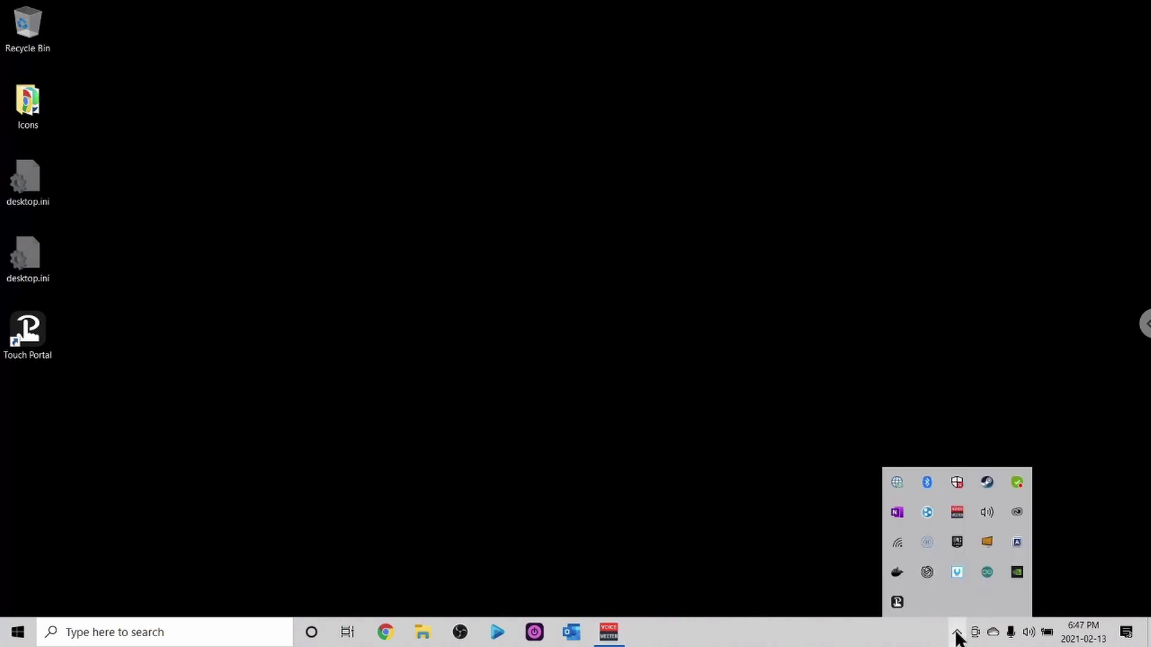
click(897, 603)
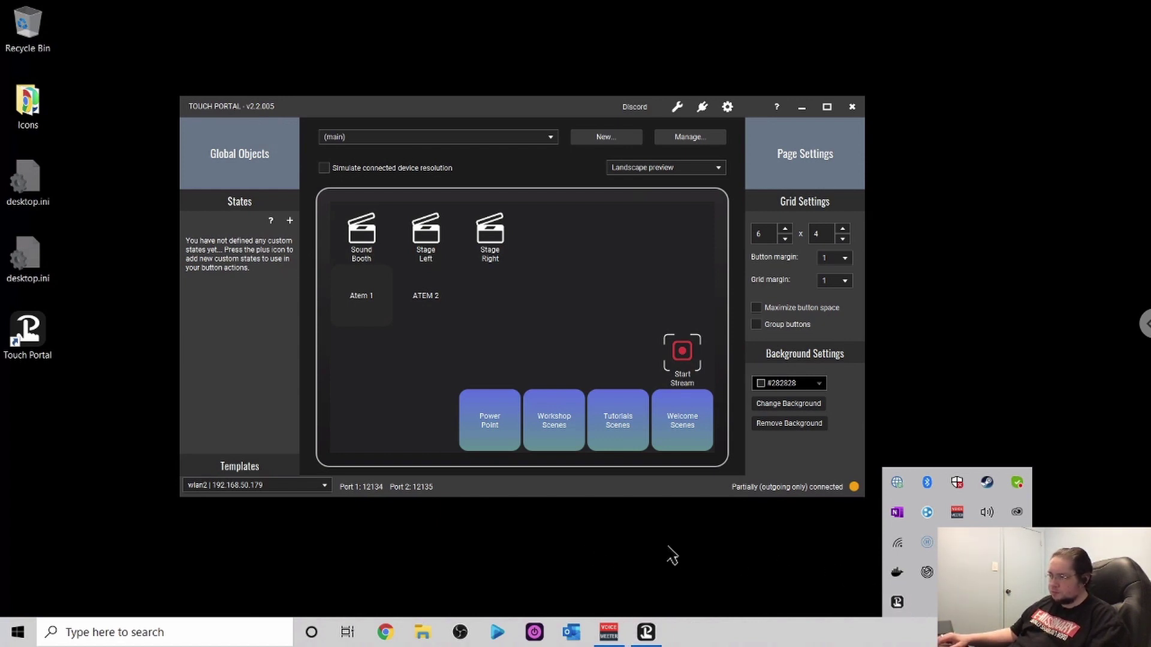
click(1049, 381)
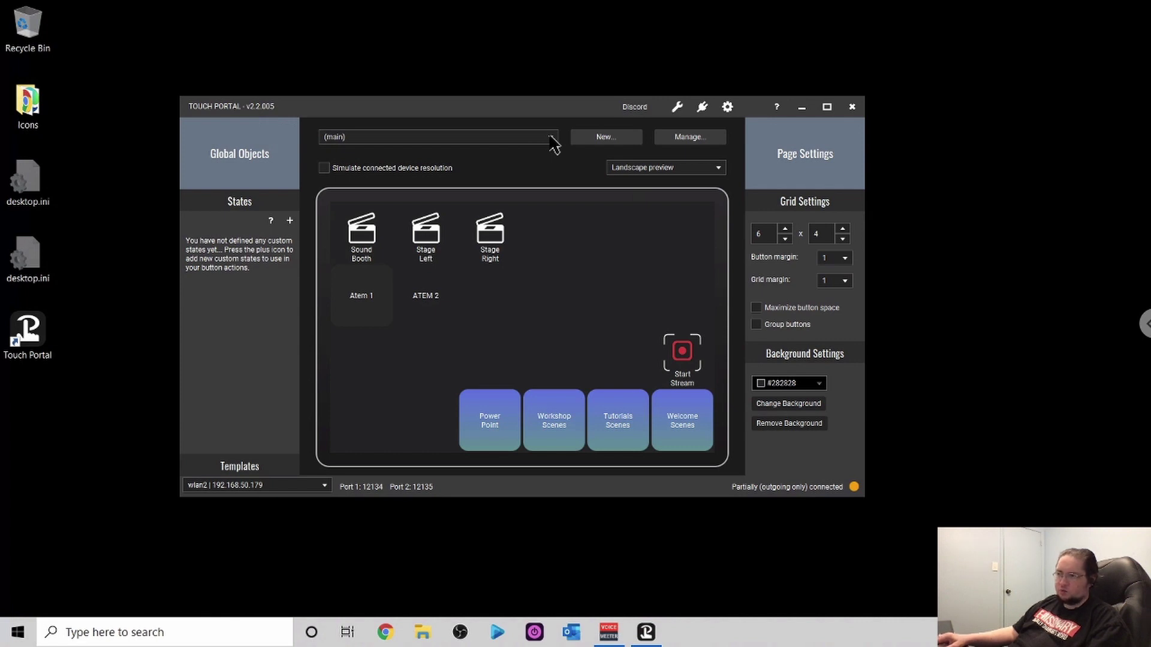
- Create a page named Test New Page and set its grid size to 5 x 3
click(608, 137)
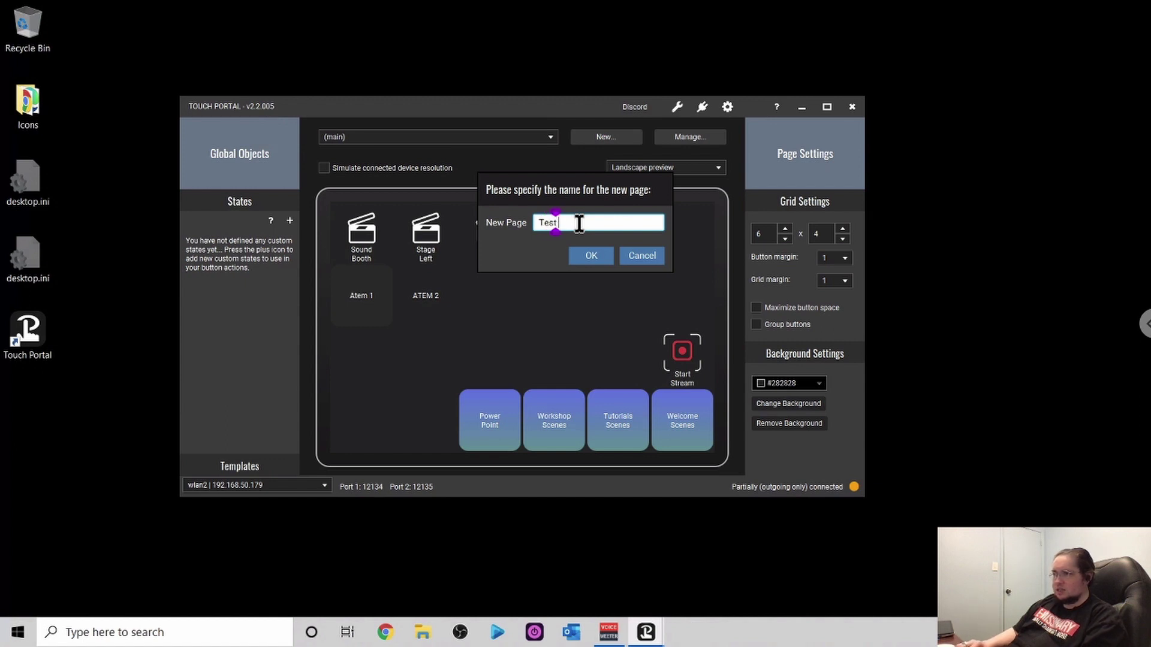
text(Test New Page)
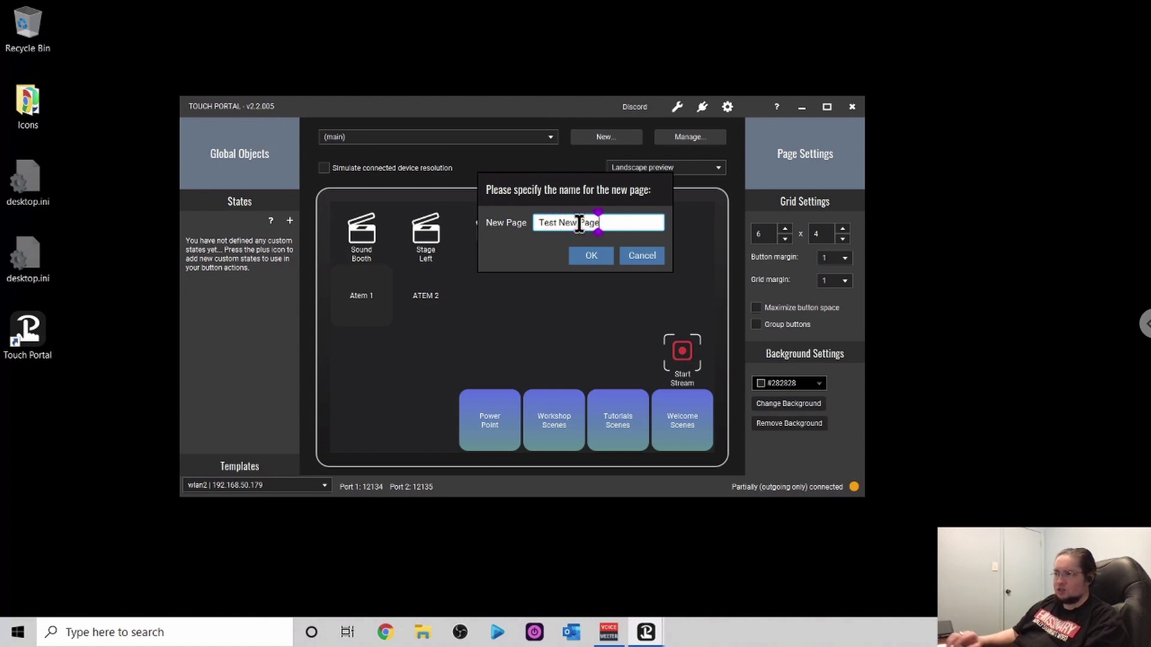
click(591, 256)
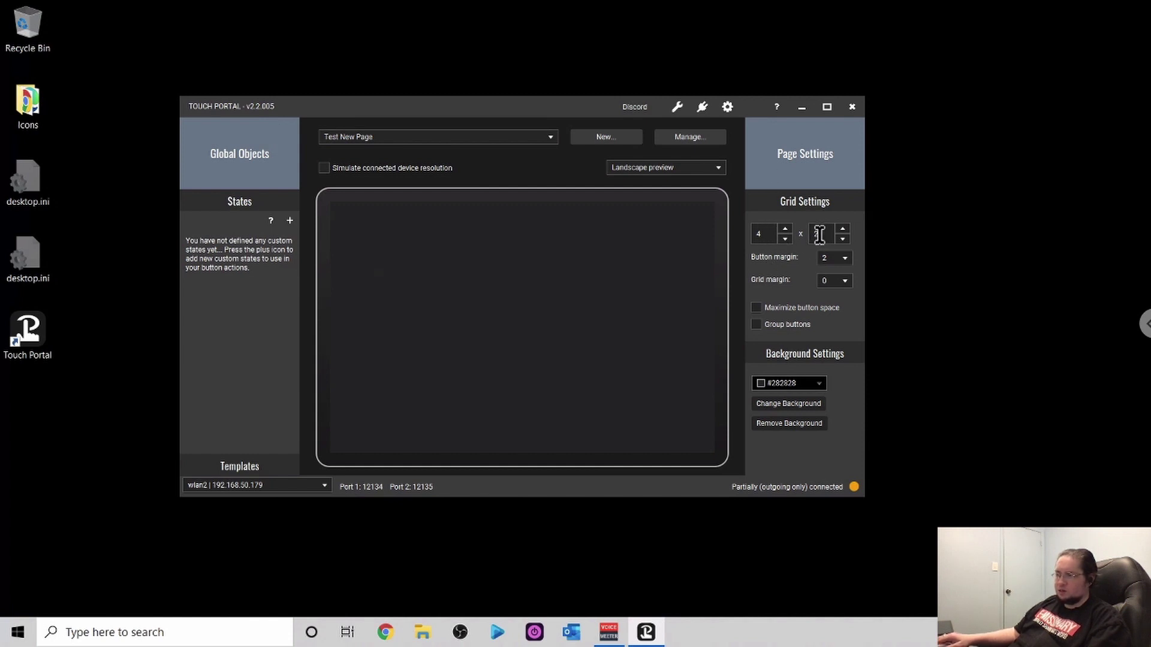
click(785, 231)
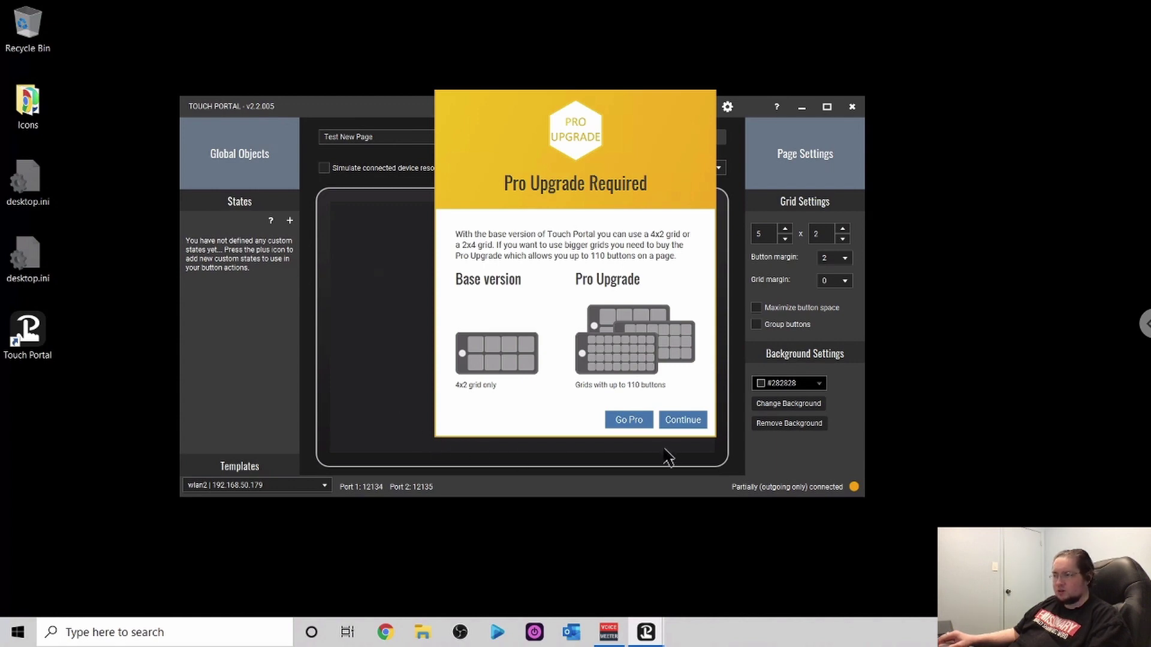
click(687, 420)
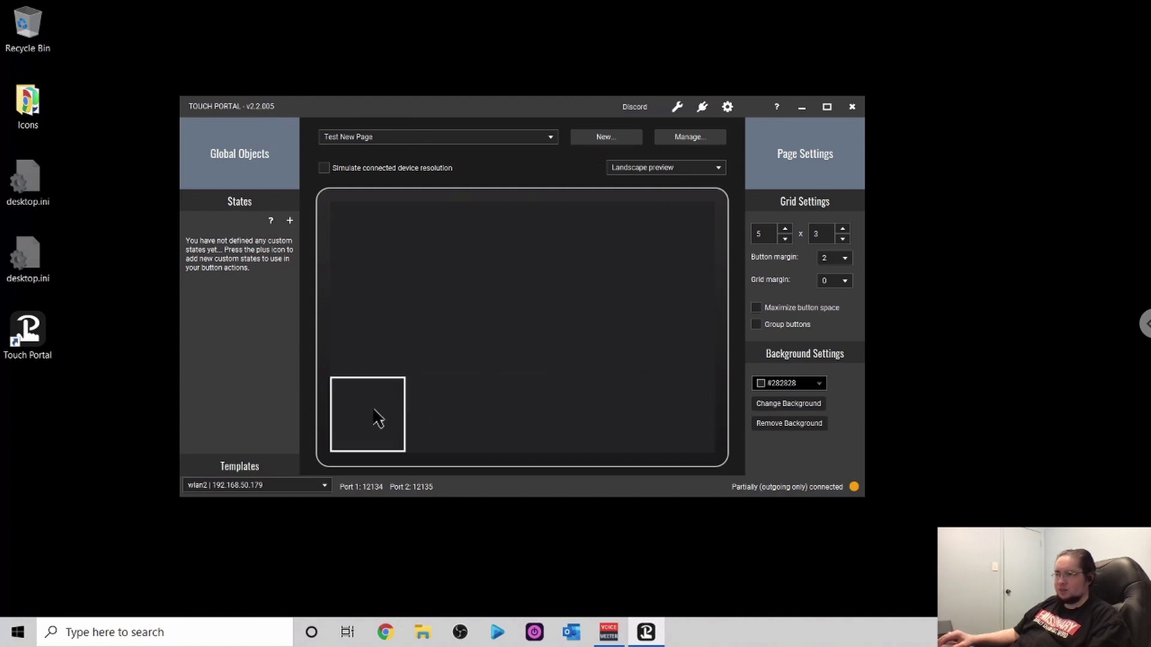
- Open the first grid cell in the button editor and examine the available actions and events, including Run & Open, Visuals and OBS
click(372, 245)
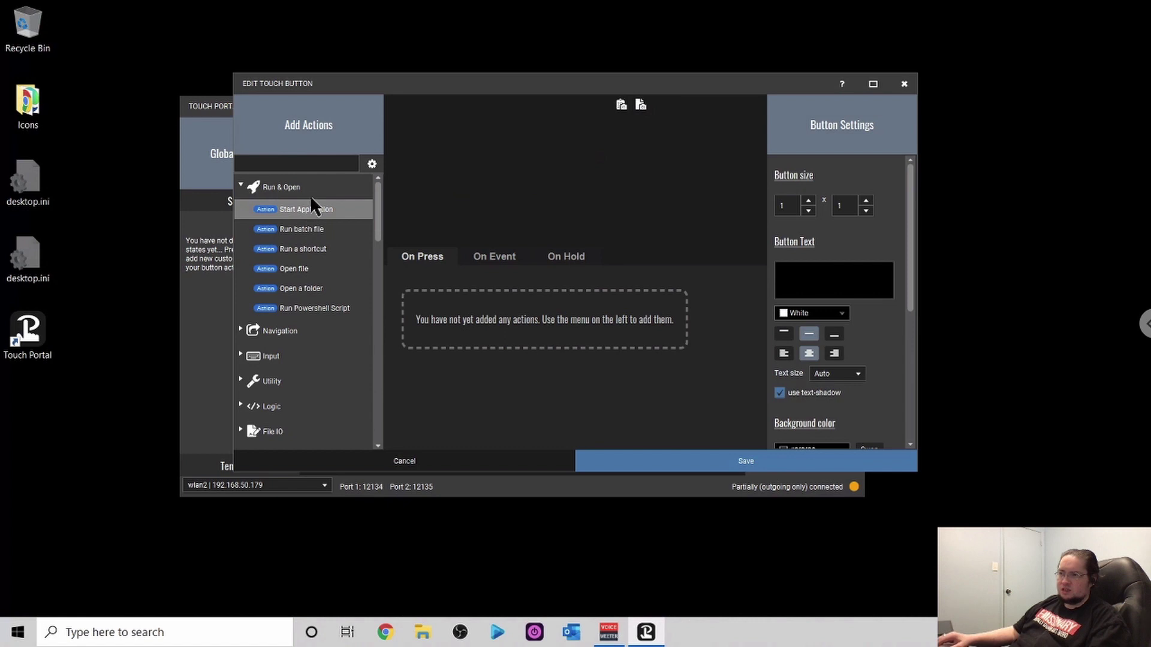
scroll(308, 206, down, 4)
scroll(309, 206, up, 4)
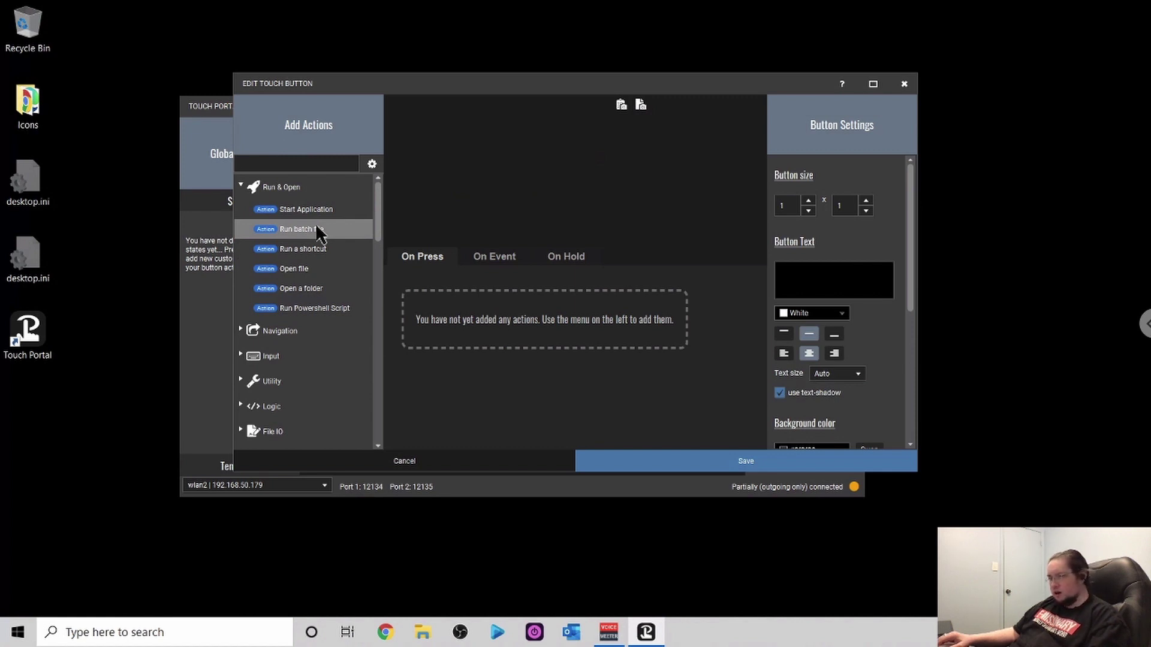
scroll(317, 234, down, 4)
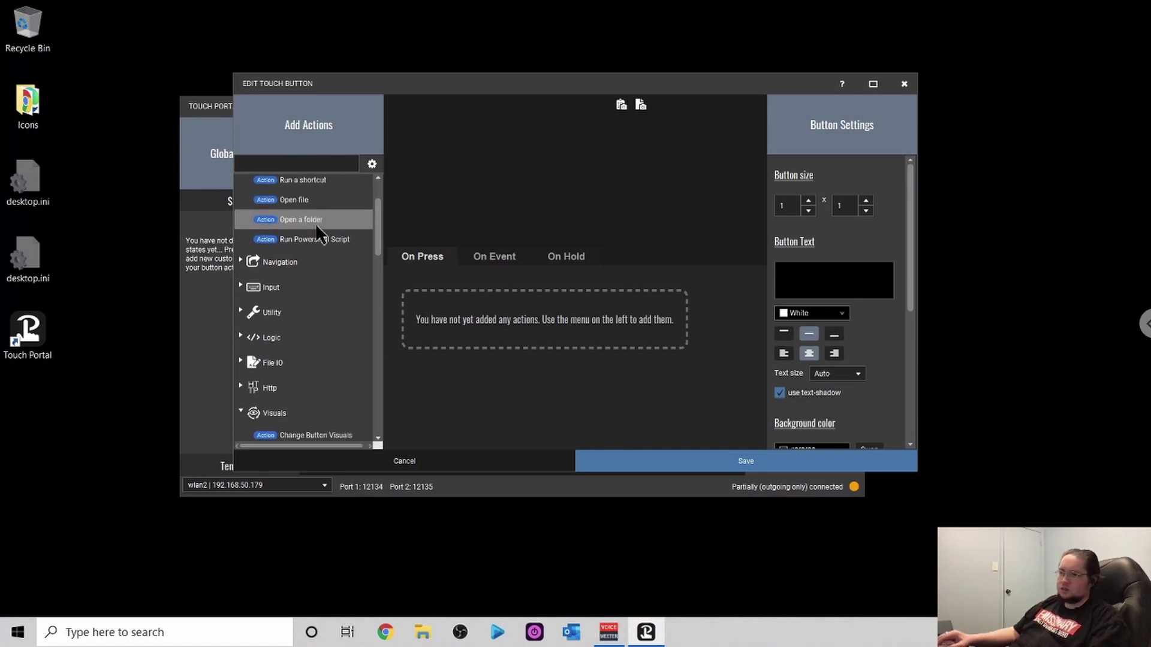
scroll(317, 227, down, 10)
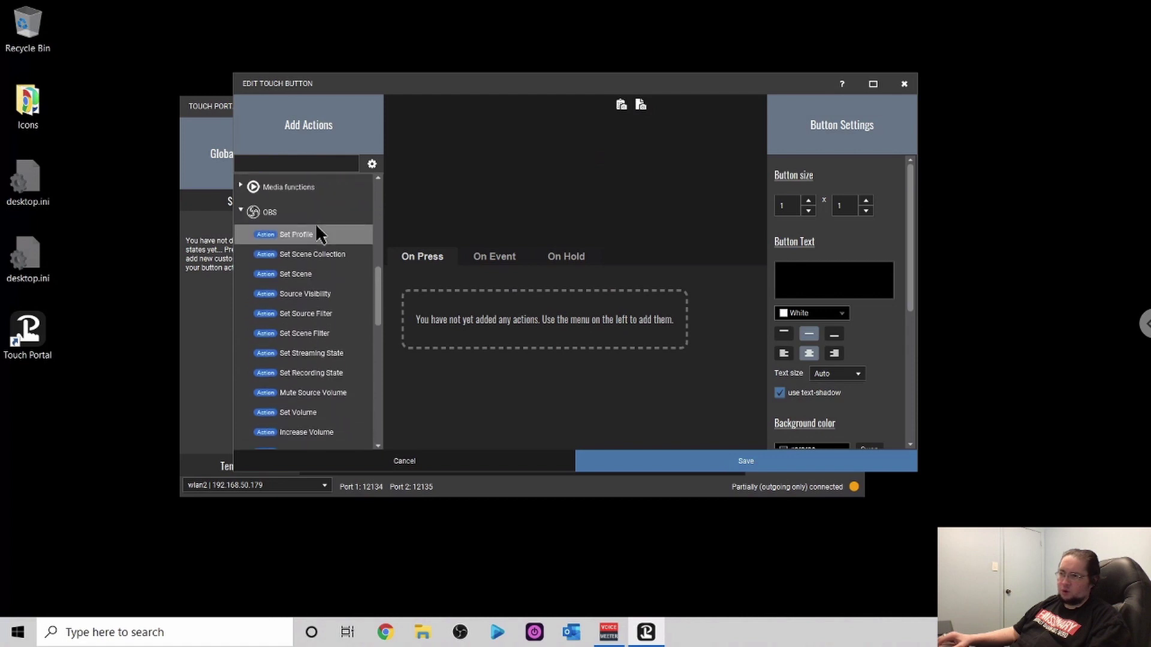
scroll(317, 228, down, 10)
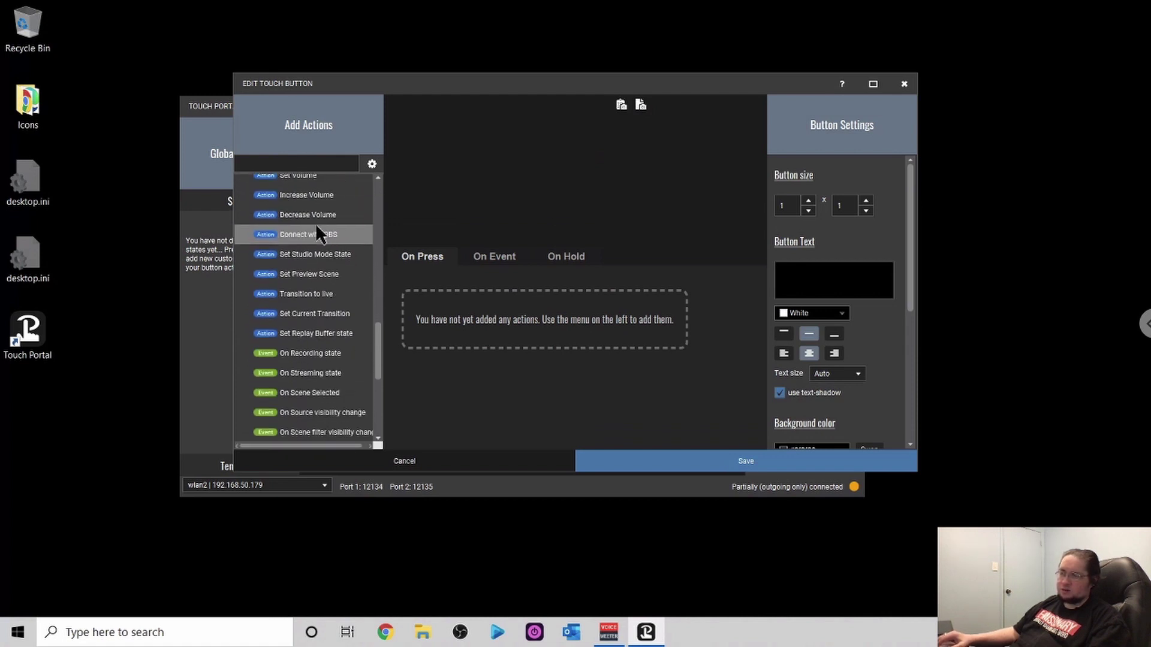
scroll(318, 233, up, 10)
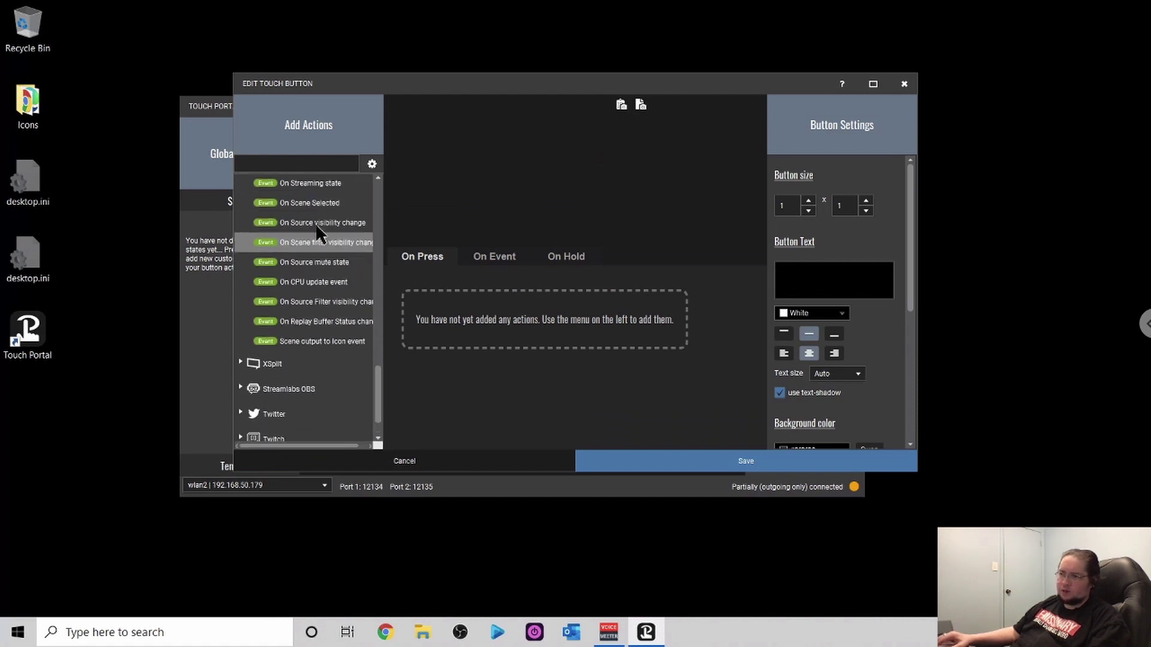
scroll(318, 234, up, 10)
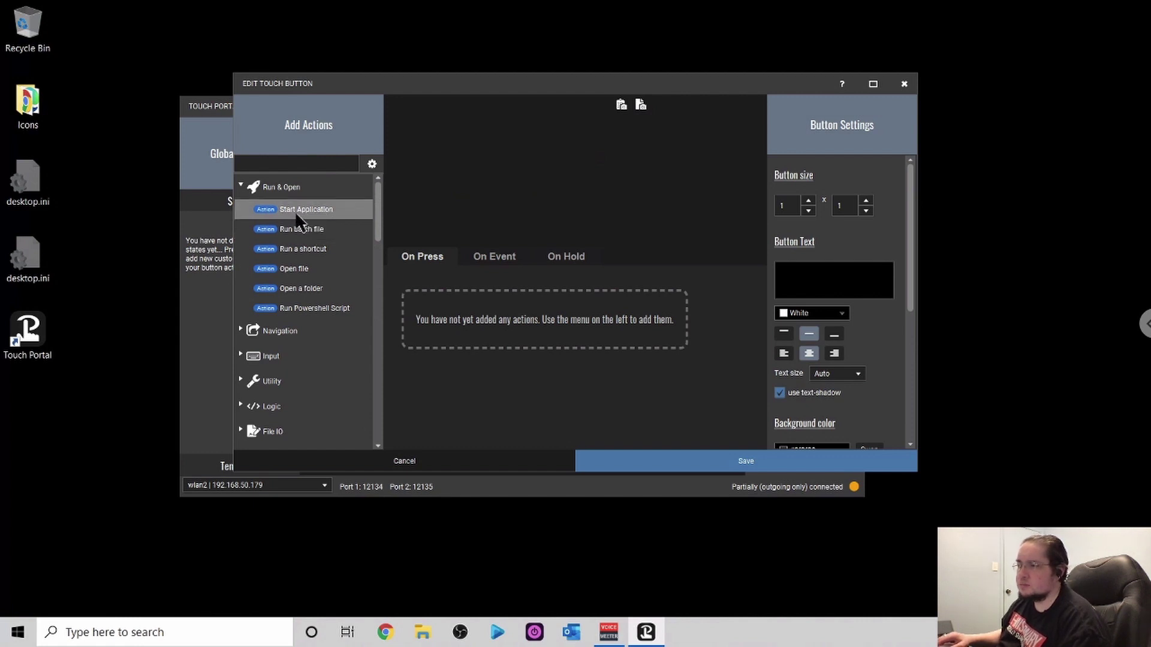
scroll(305, 255, down, 5)
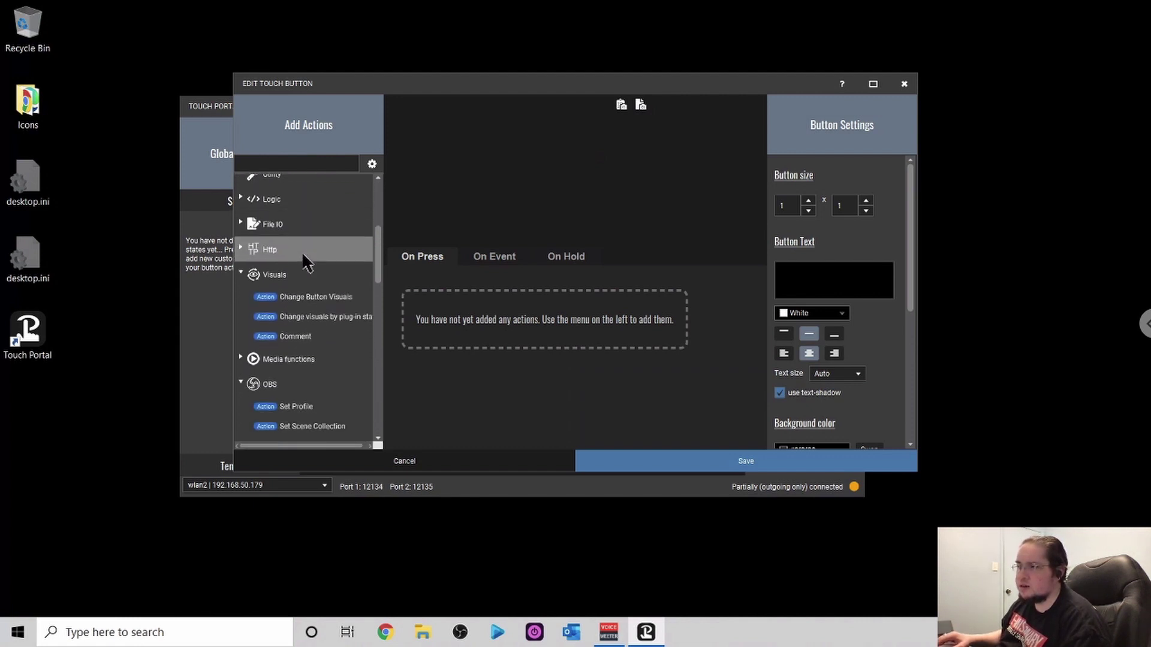
scroll(301, 250, down, 1)
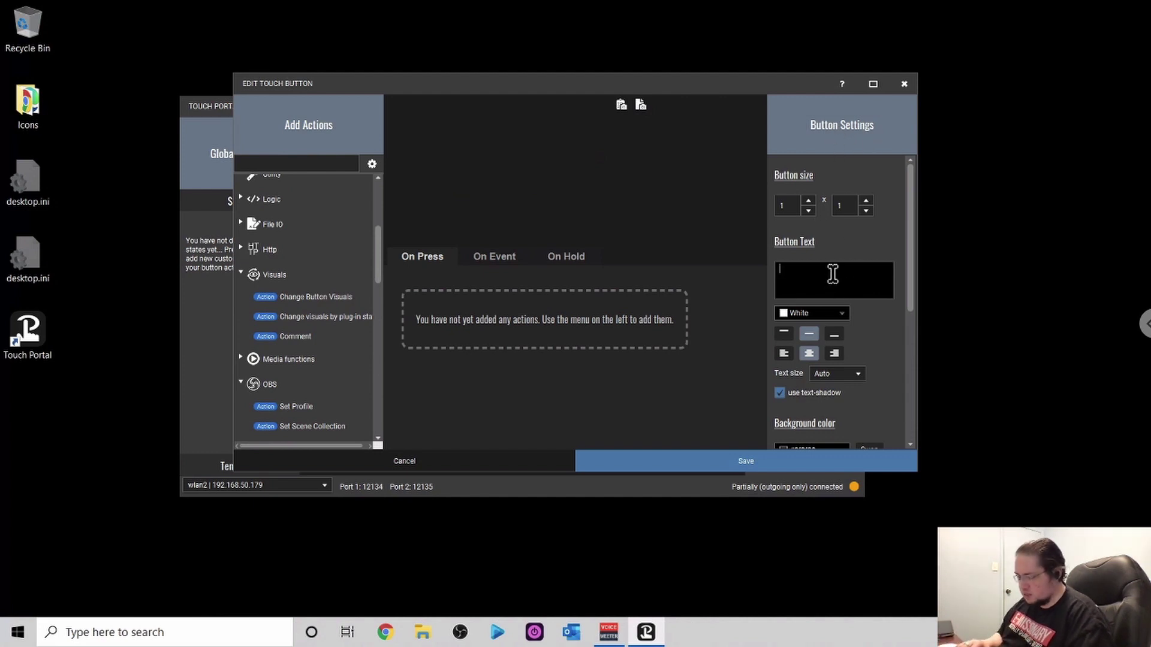
- Label the button Test Button, add the OBS Set Scene action to its On Press actions, and check the scene choices
text(Test Button)
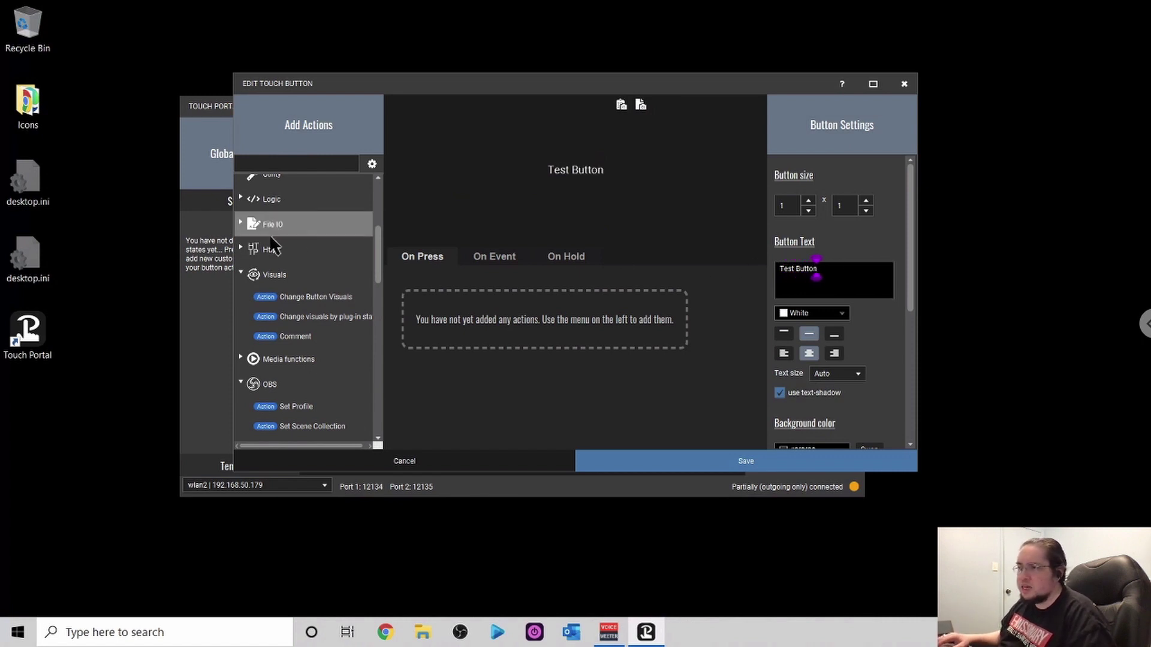
scroll(301, 279, down, 3)
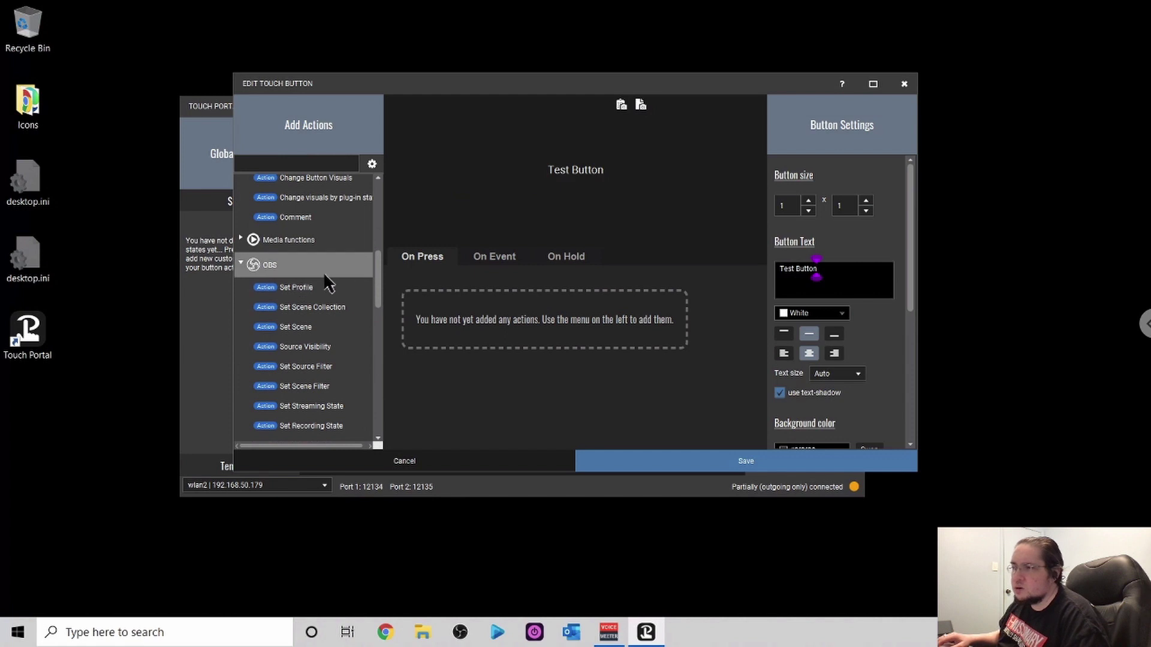
double_click(301, 329)
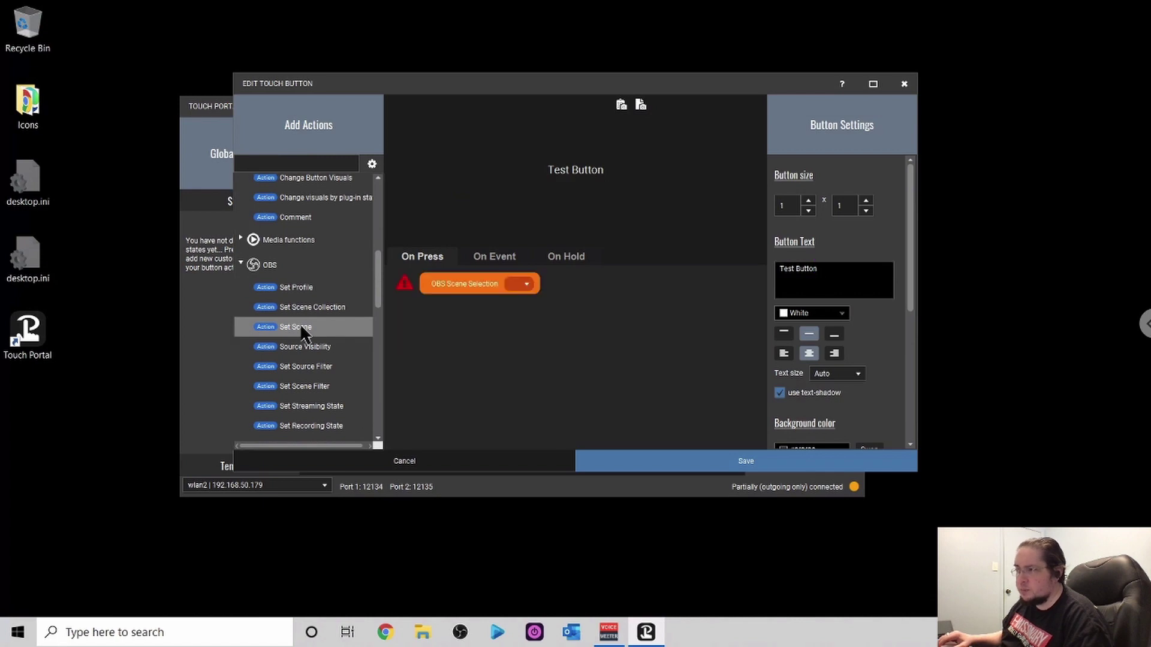
click(520, 284)
click(528, 286)
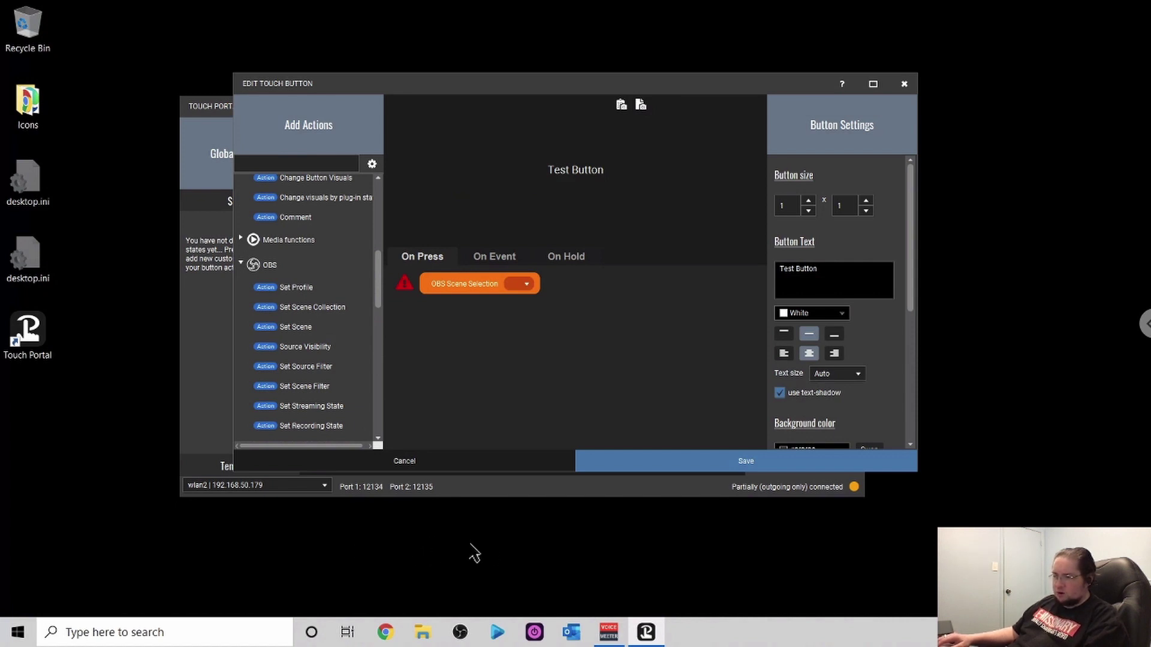
- Switch to a Chrome window and search Google for obs websocket
middle_click(388, 636)
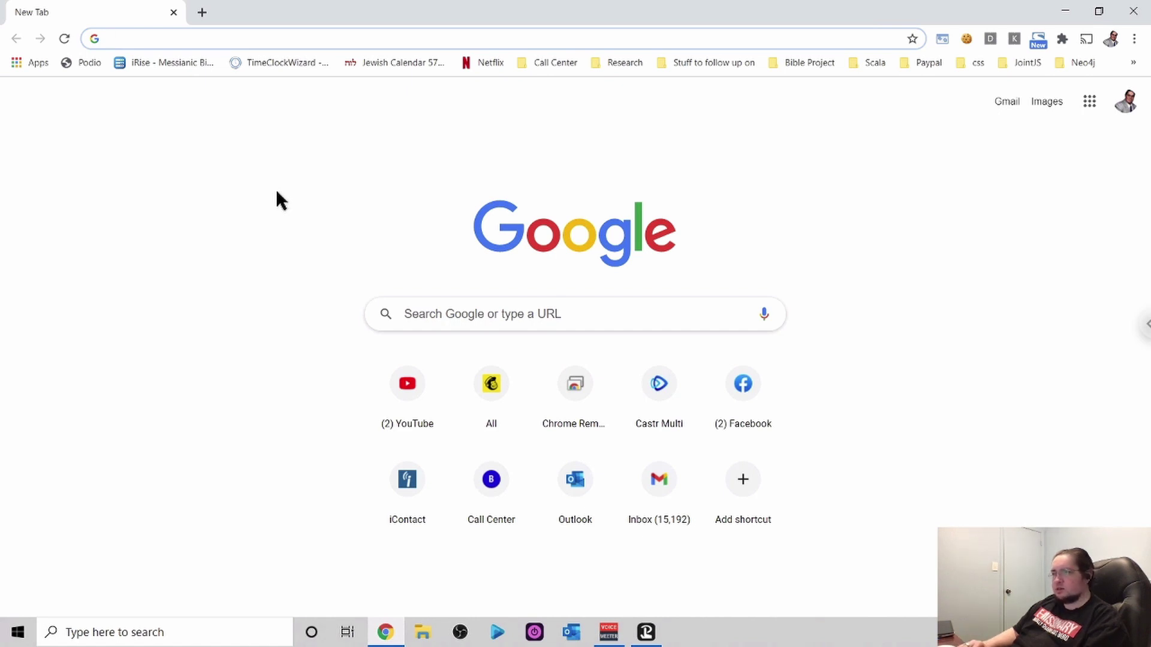
text(o)
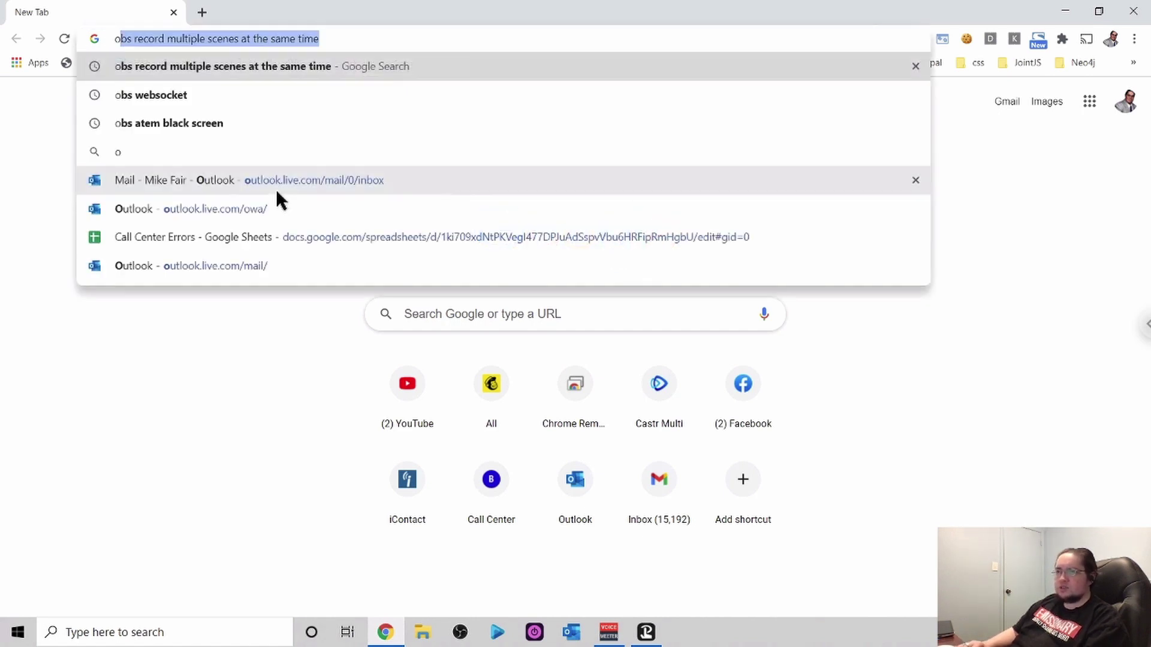
text(bs web)
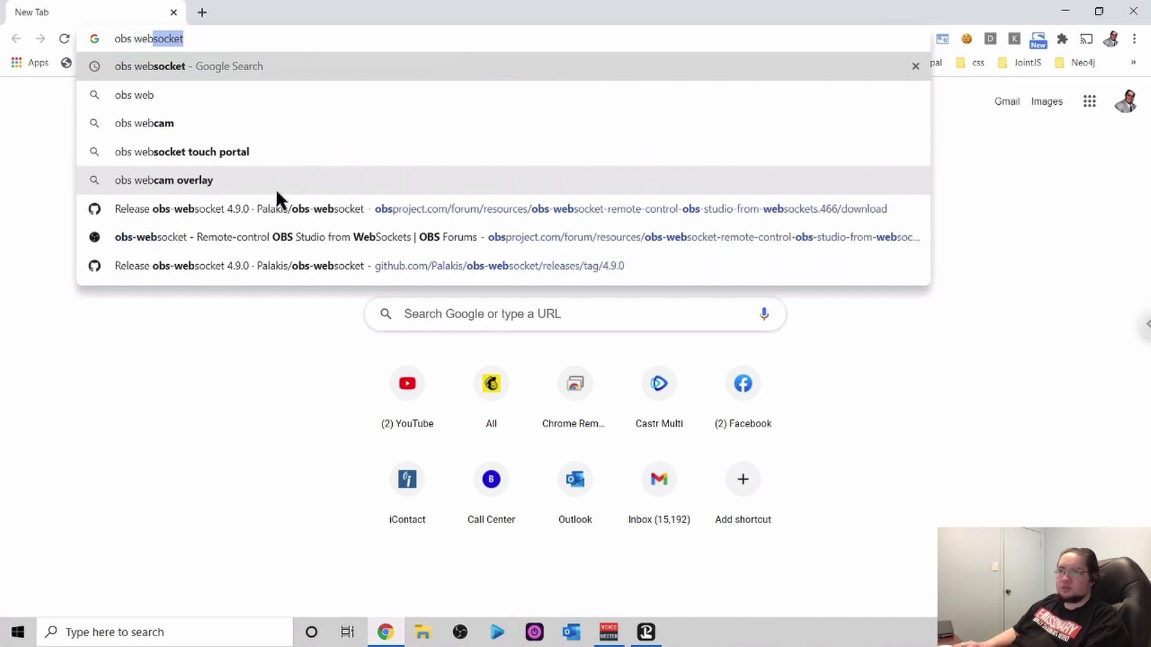
key(Return)
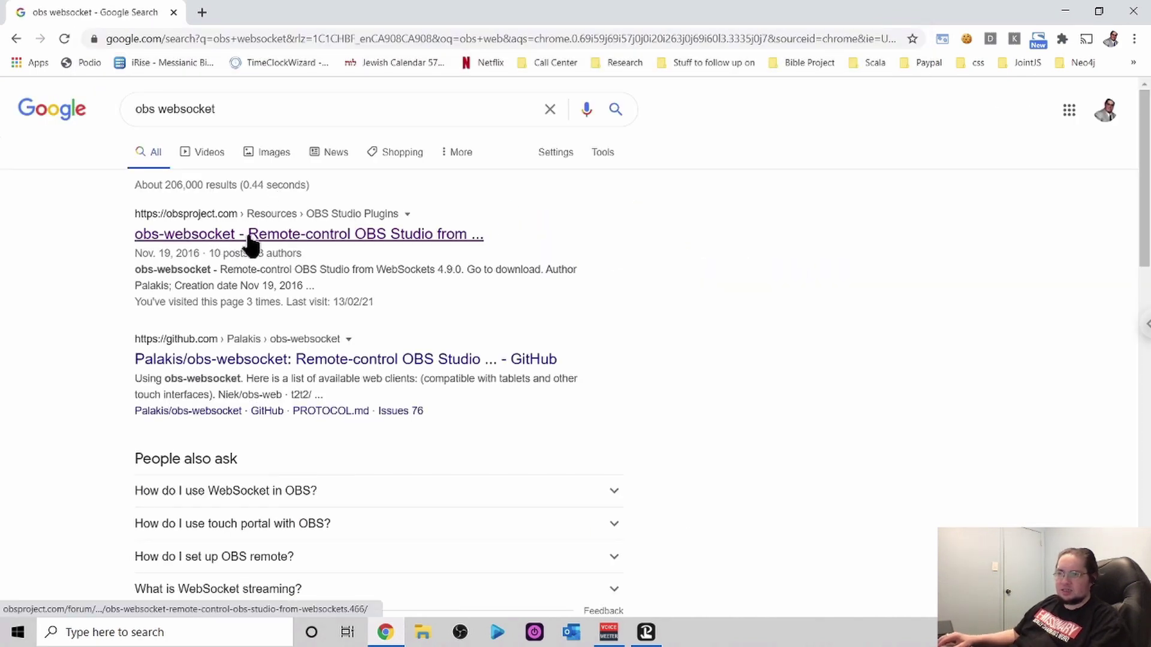
- Open the obs-websocket plugin page, go to its GitHub release 4.9.0, and download obs-websocket-4.9.0-Windows-Installer.exe
click(285, 237)
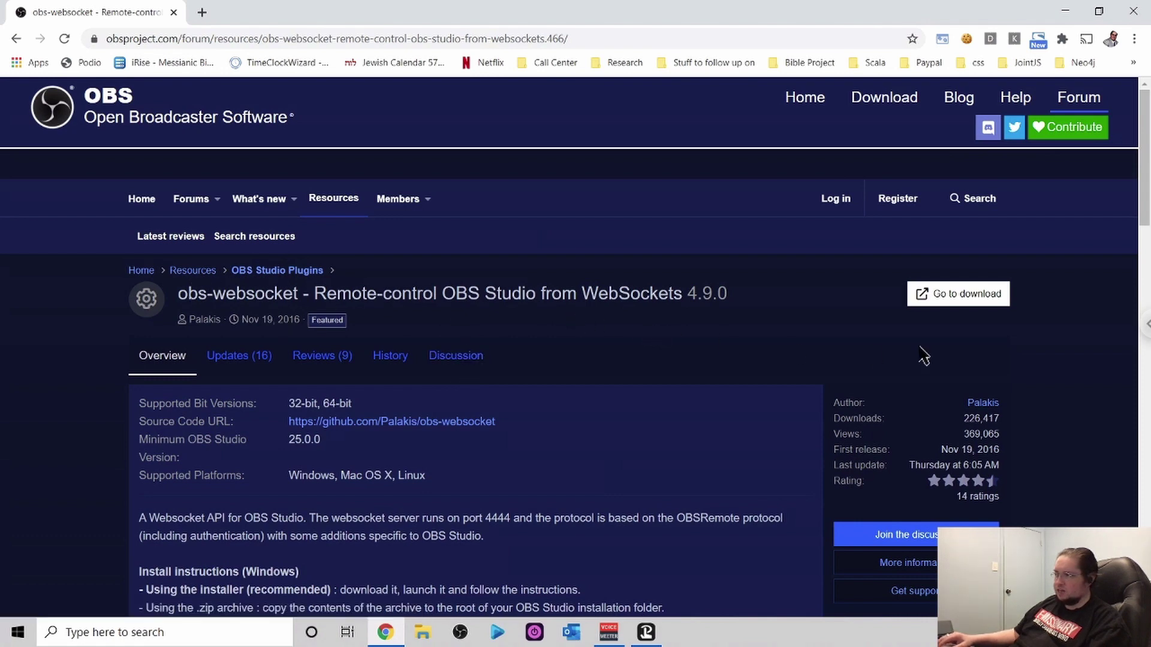
click(964, 299)
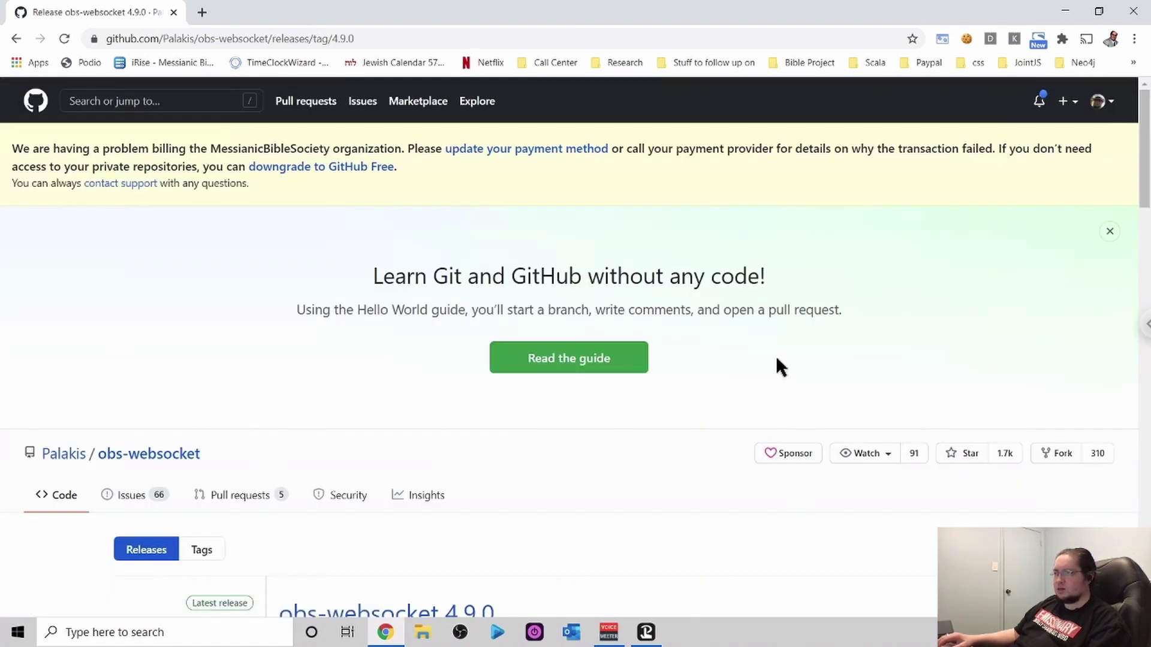
scroll(682, 461, down, 3)
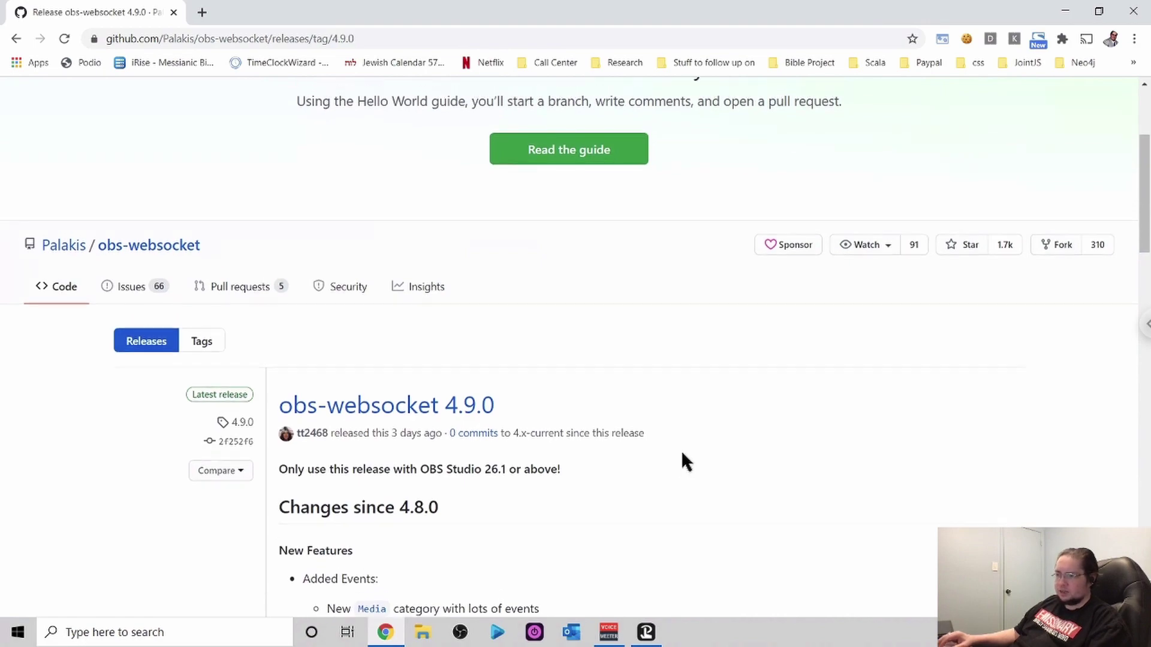
scroll(681, 451, down, 5)
scroll(682, 454, down, 9)
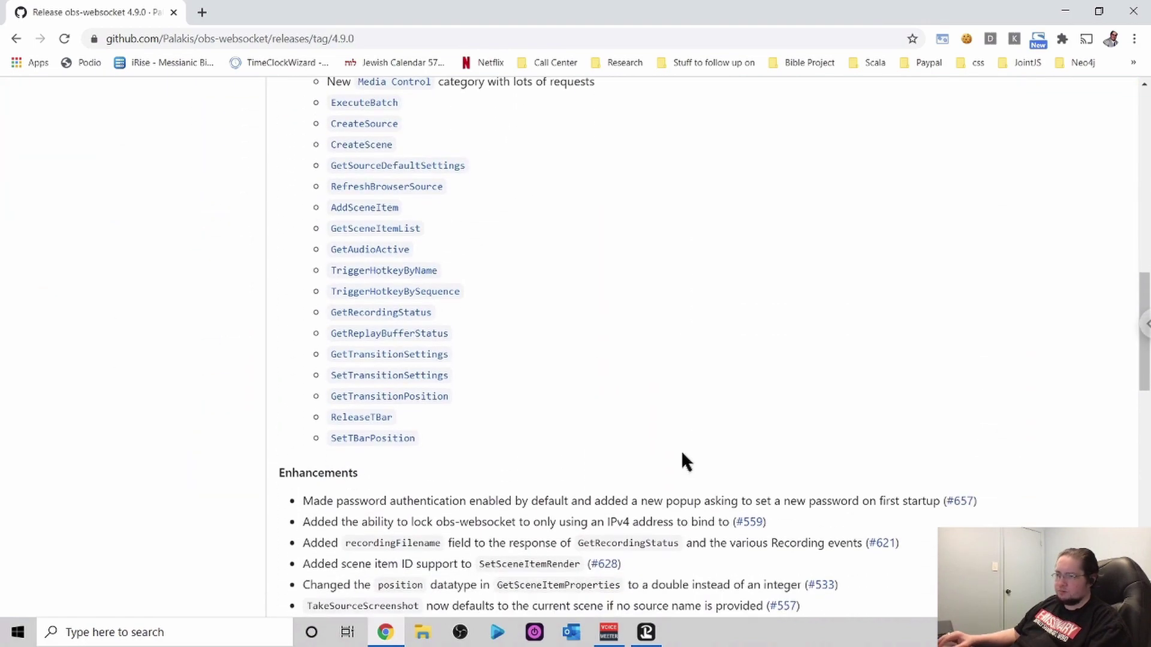
scroll(682, 453, down, 6)
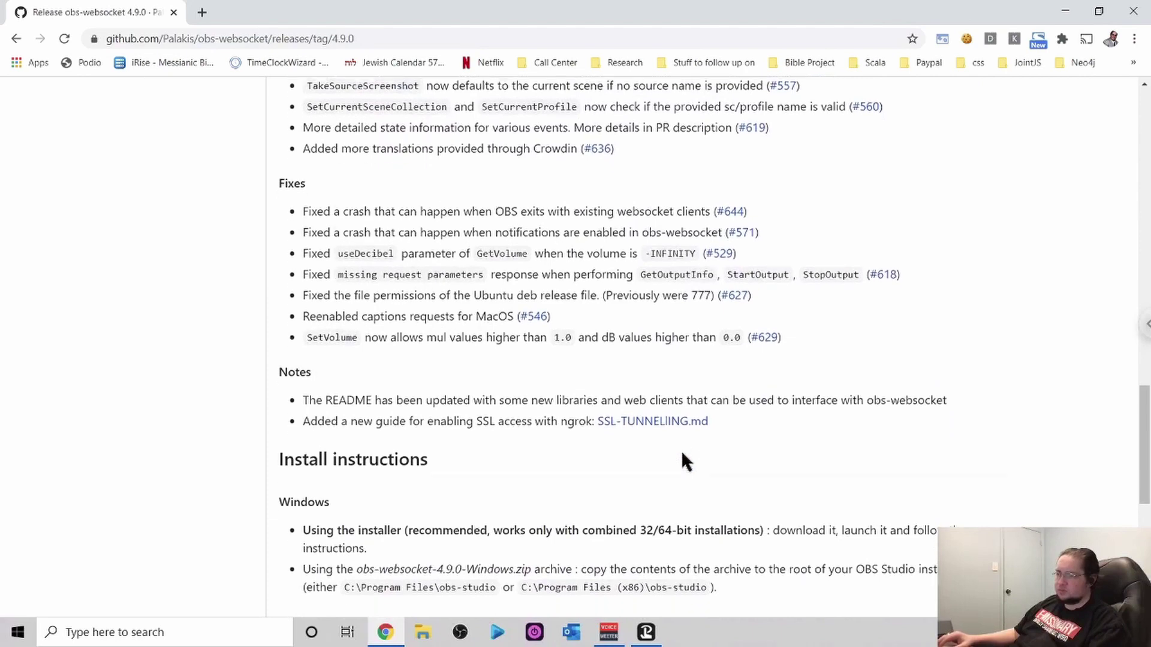
scroll(682, 454, down, 3)
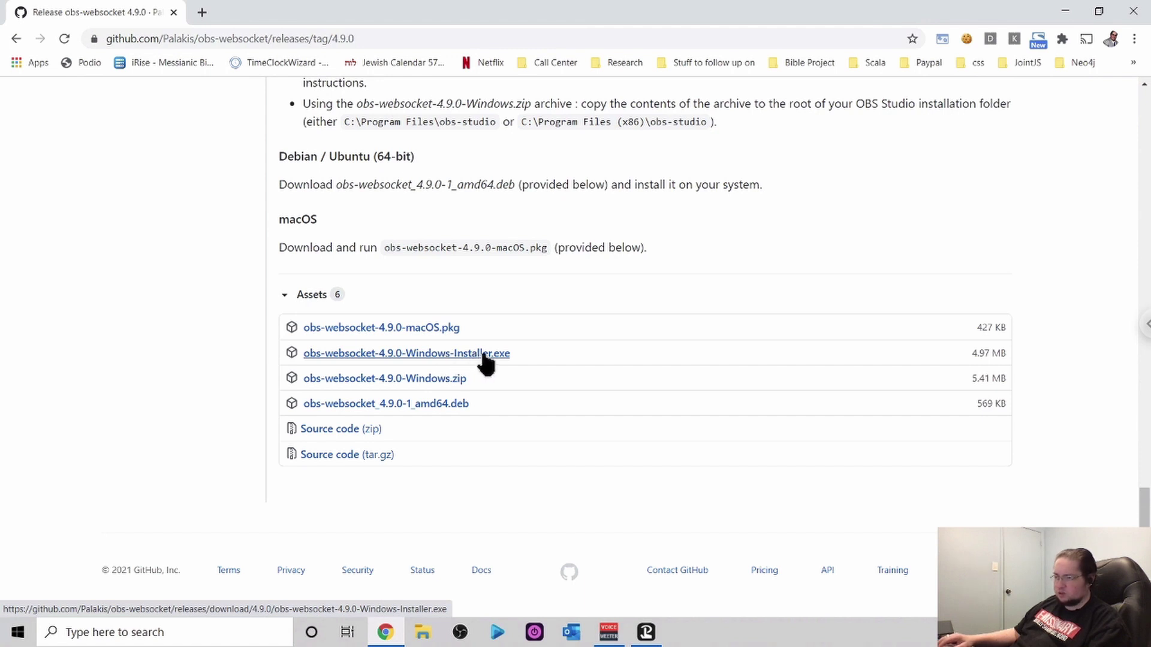
scroll(549, 470, up, 1)
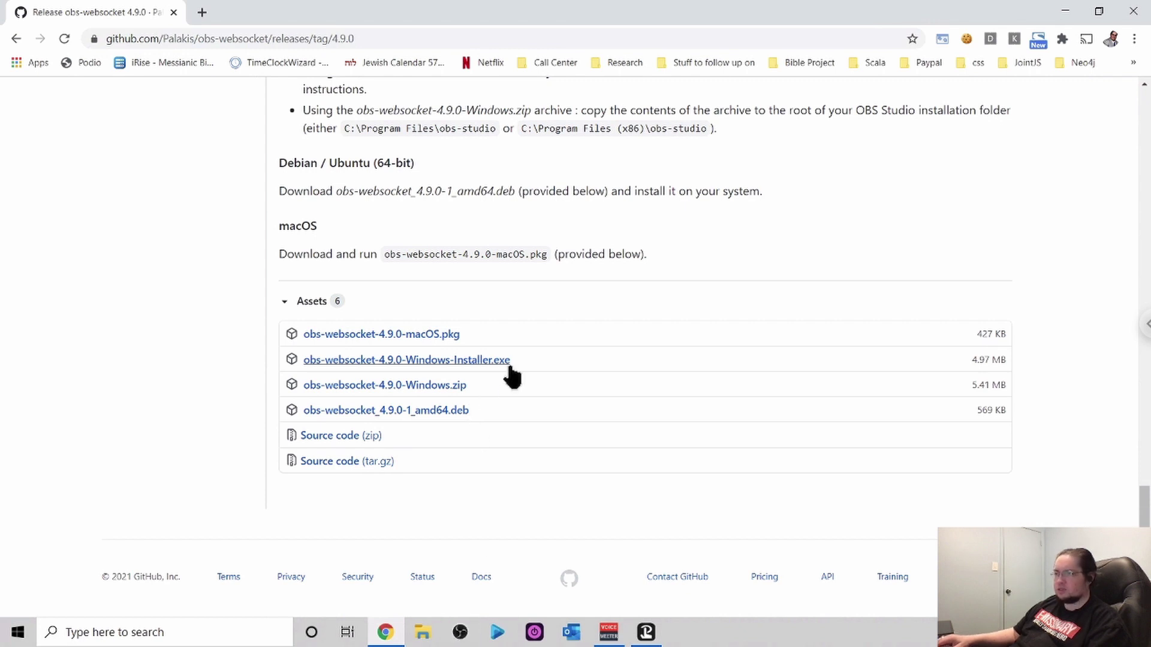
click(448, 361)
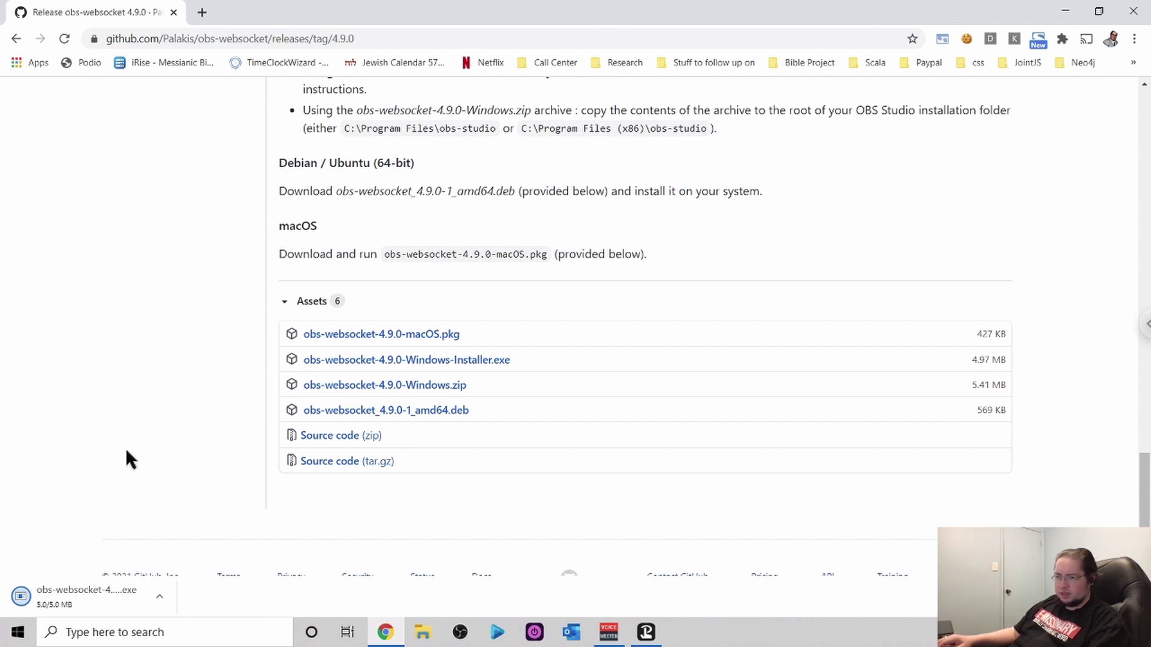
- Run the downloaded obs-websocket installer despite the Windows security warnings and complete the setup wizard
click(77, 598)
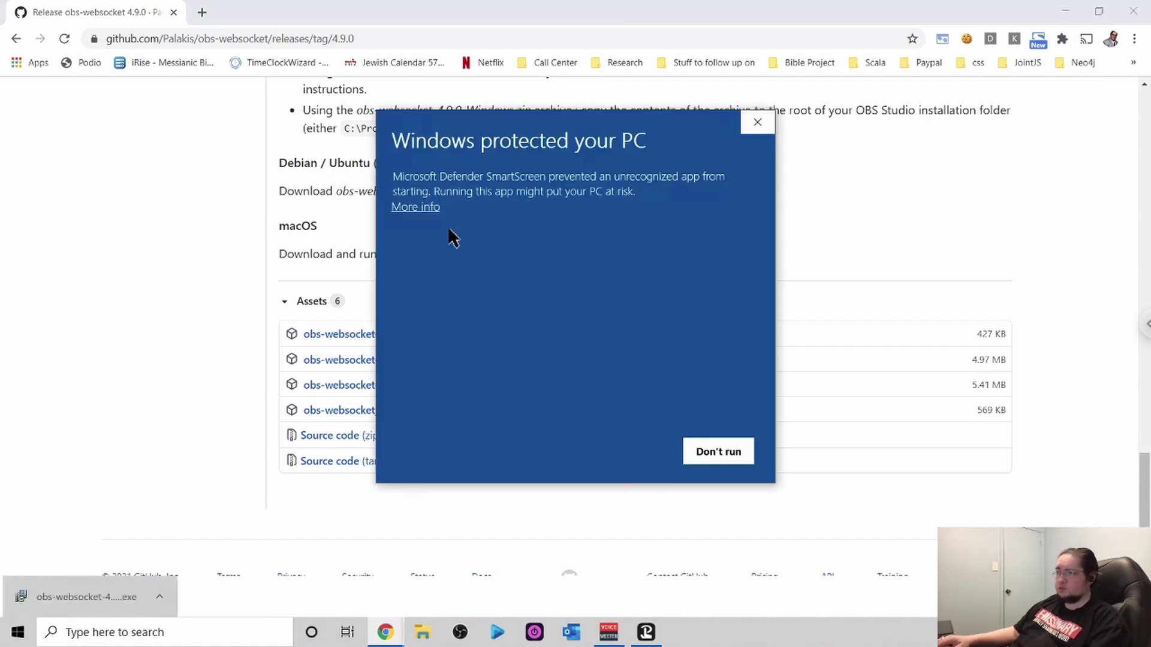
click(413, 207)
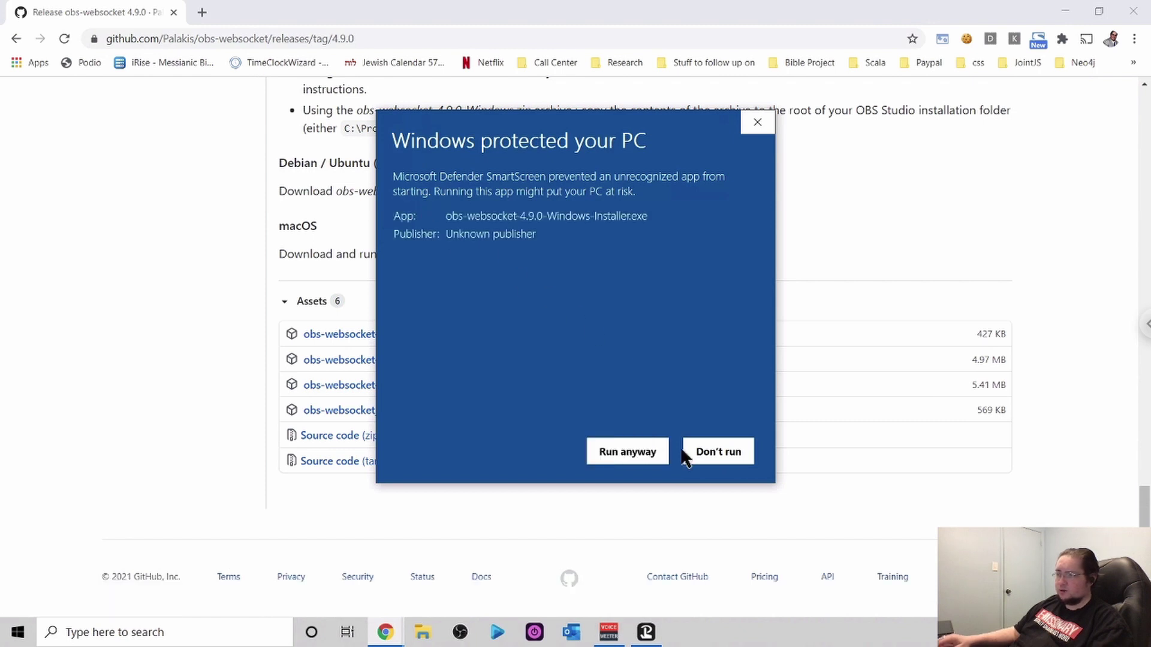
click(627, 456)
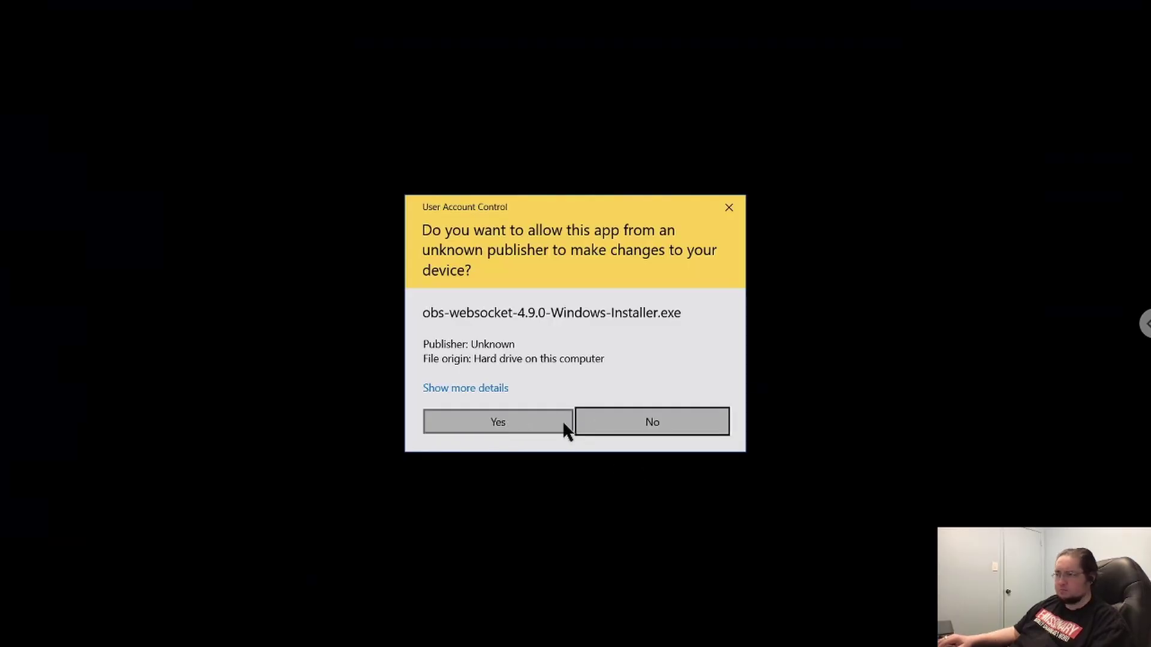
click(521, 421)
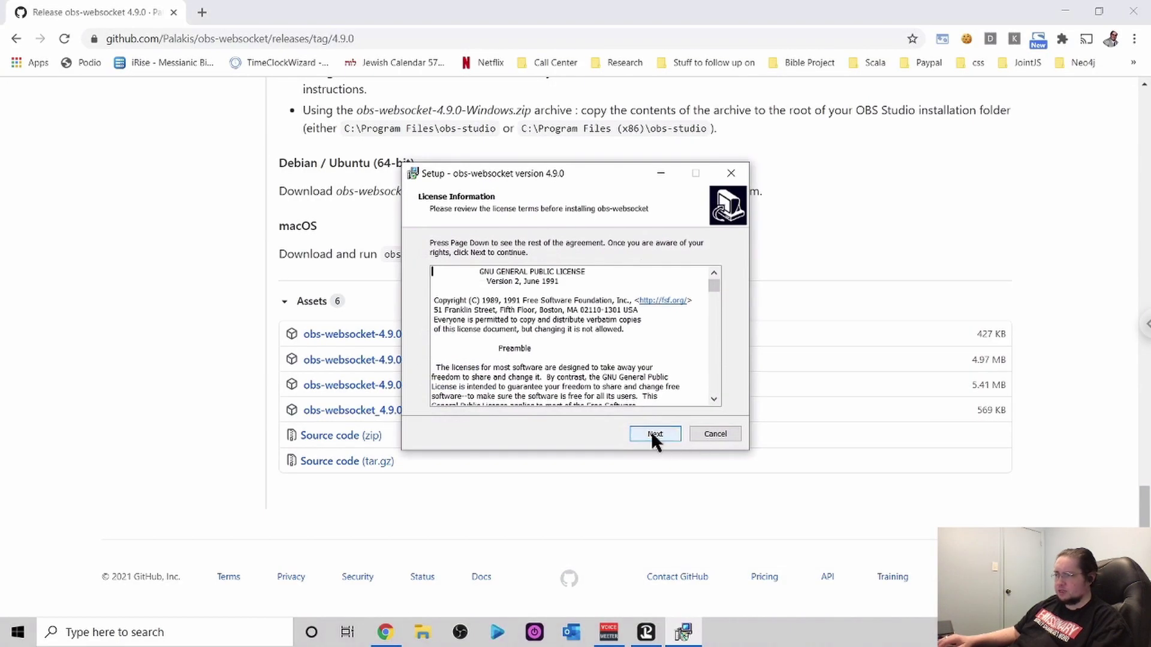
click(652, 435)
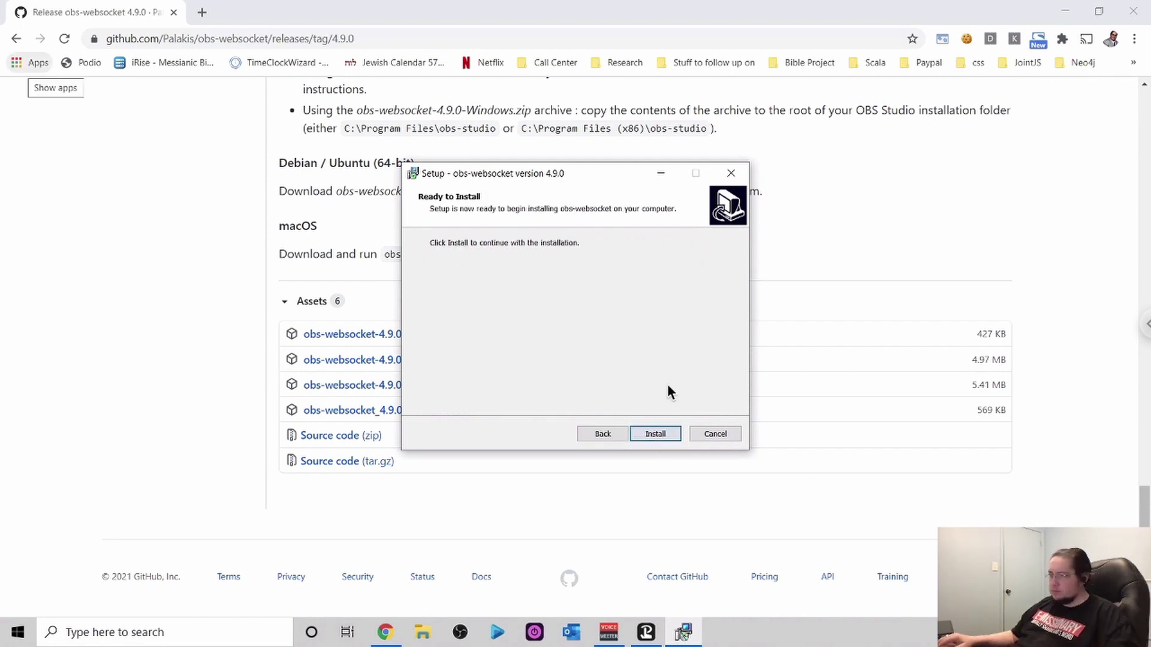
click(656, 434)
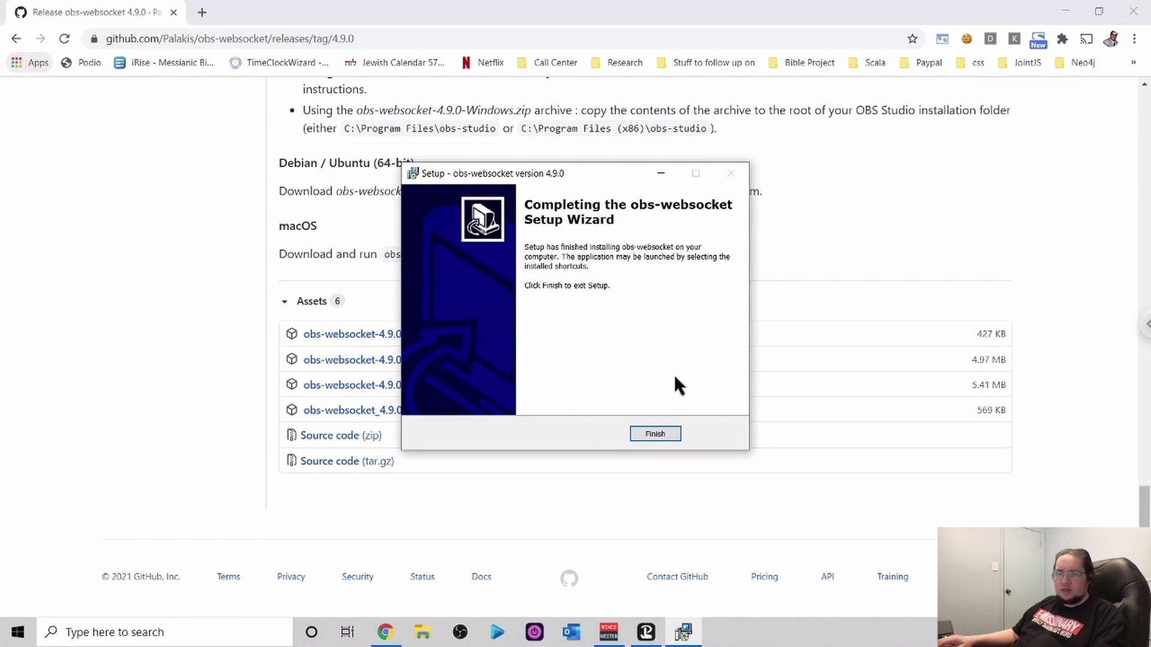
click(660, 433)
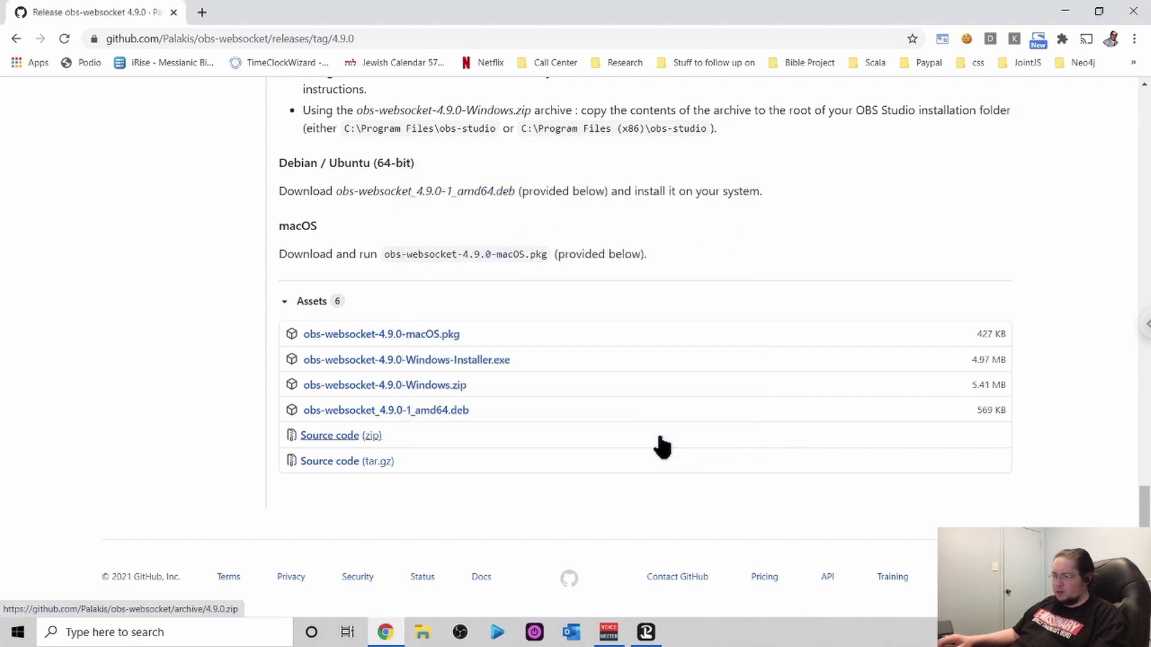
scroll(657, 497, up, 1)
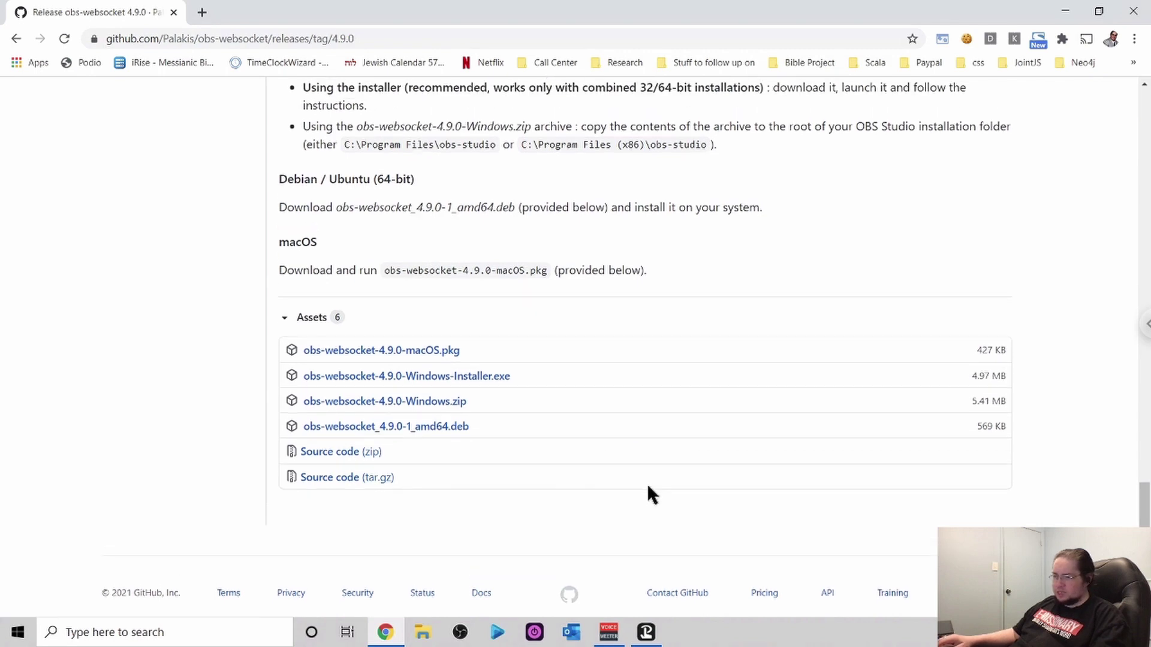
- Switch to OBS, dismiss the StreamFX update notice, and decline configuring a WebSockets server password
click(461, 634)
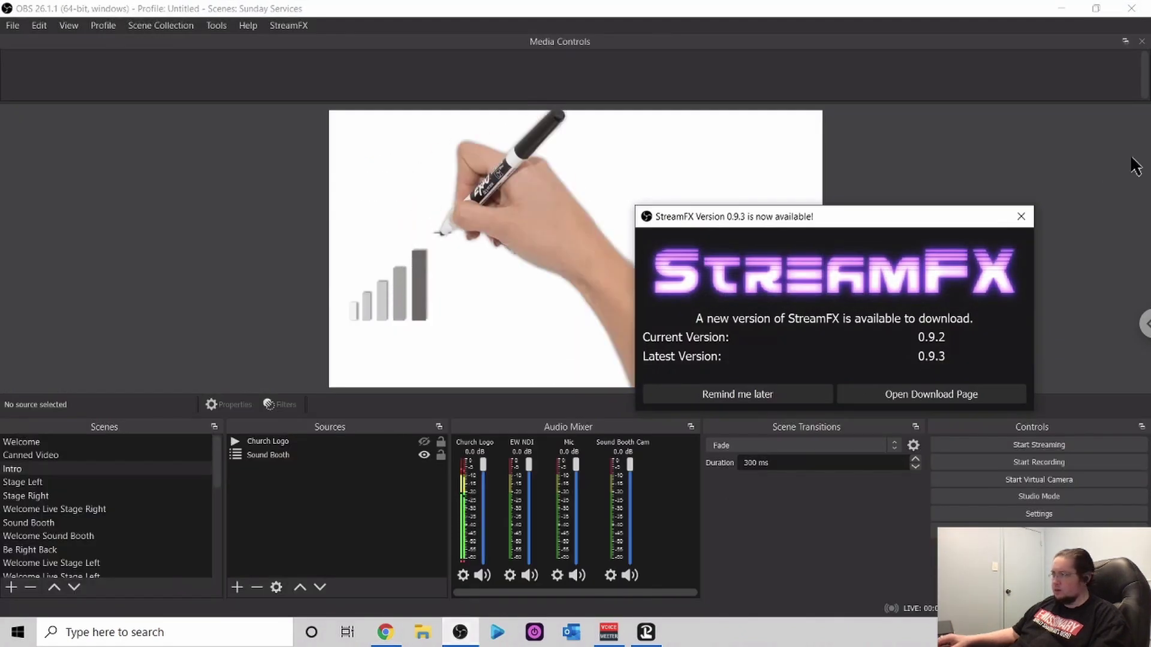
click(1020, 217)
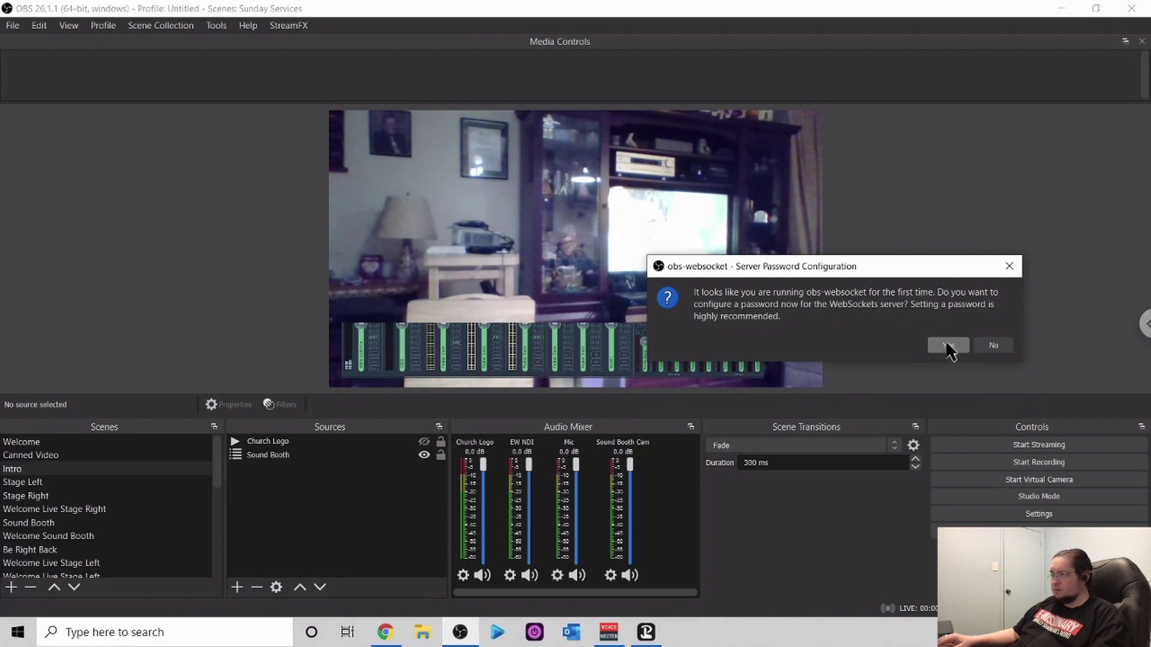
click(994, 346)
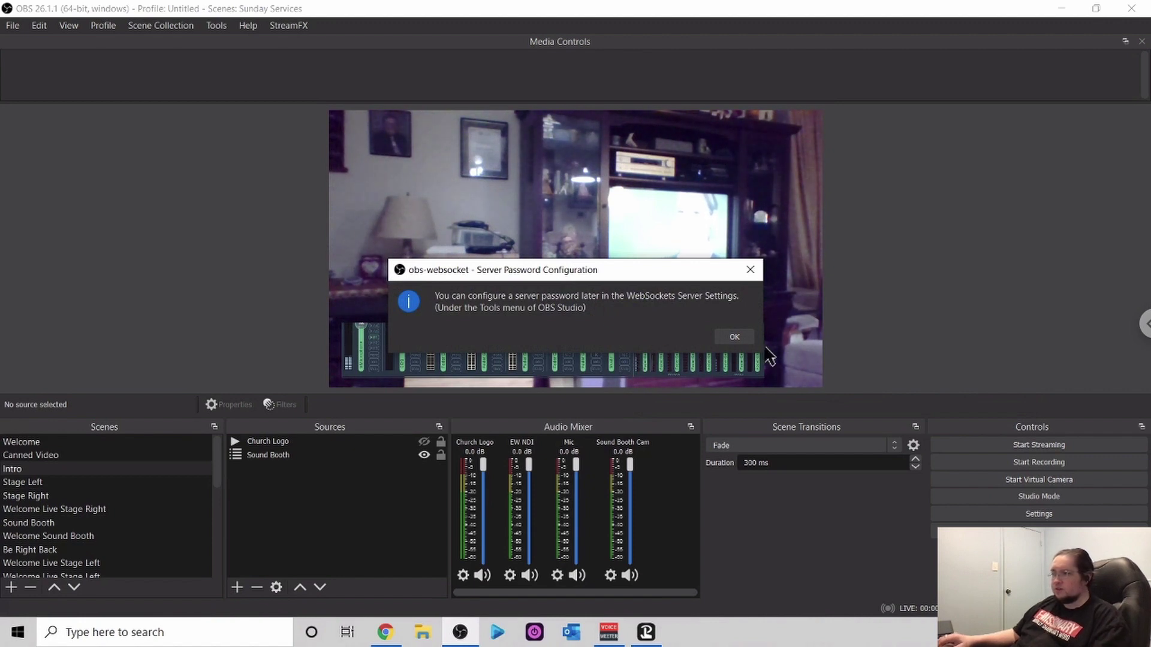
click(735, 338)
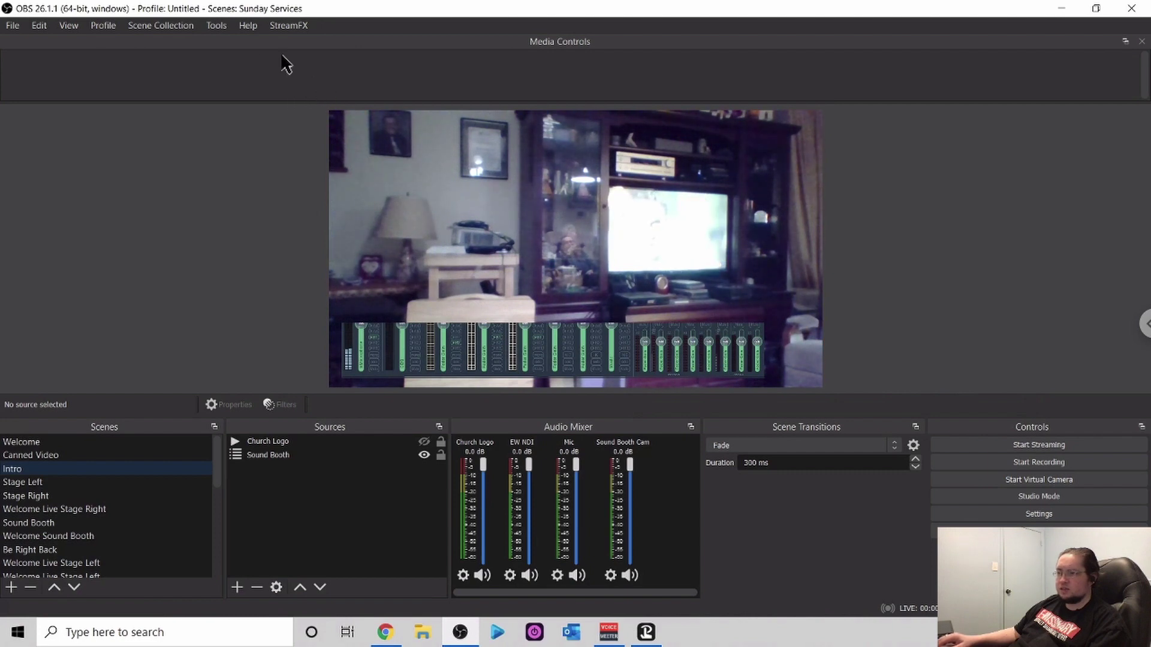
- Open the WebSockets server settings, try the authentication option on and off, and save the settings with authentication disabled
click(217, 26)
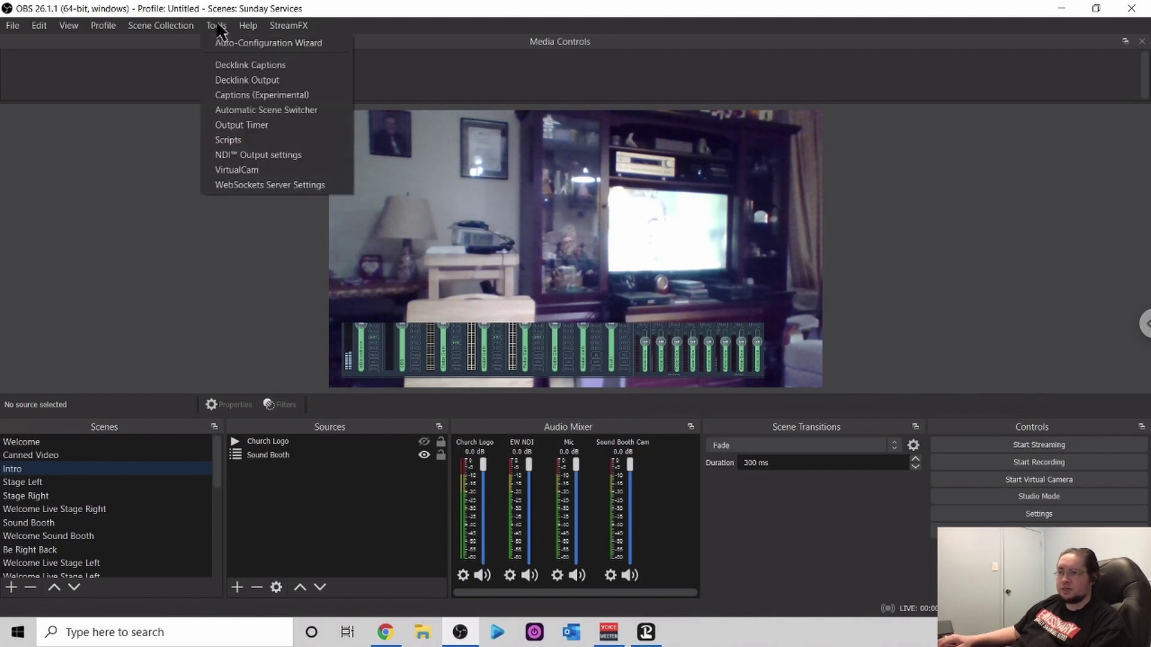
click(291, 186)
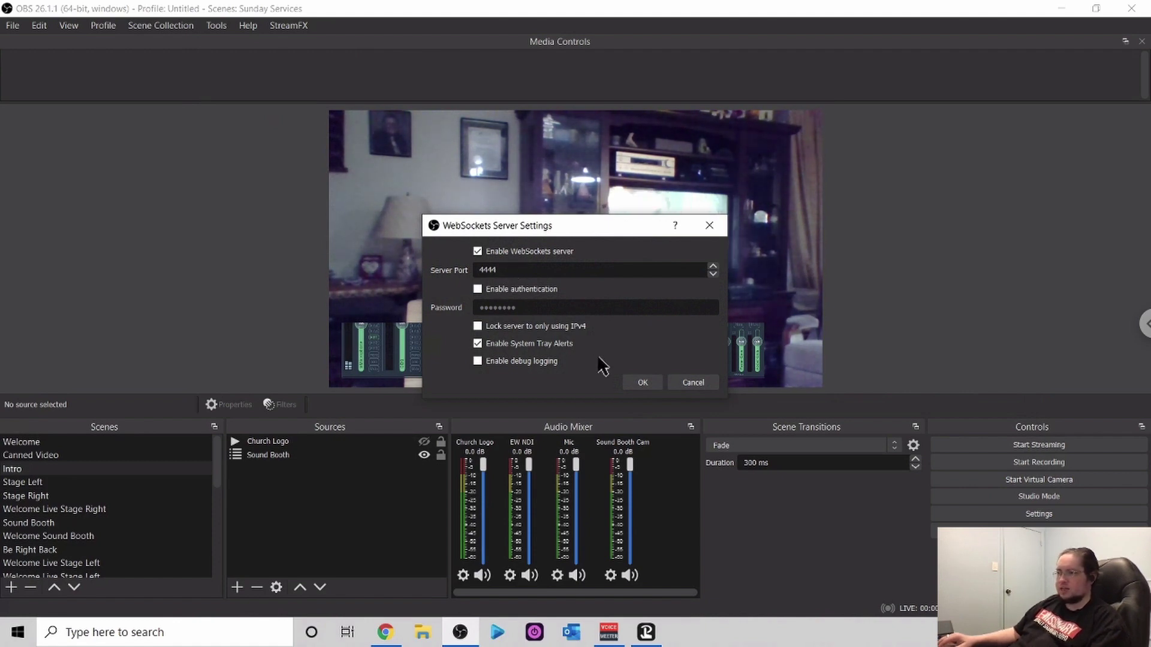
click(477, 289)
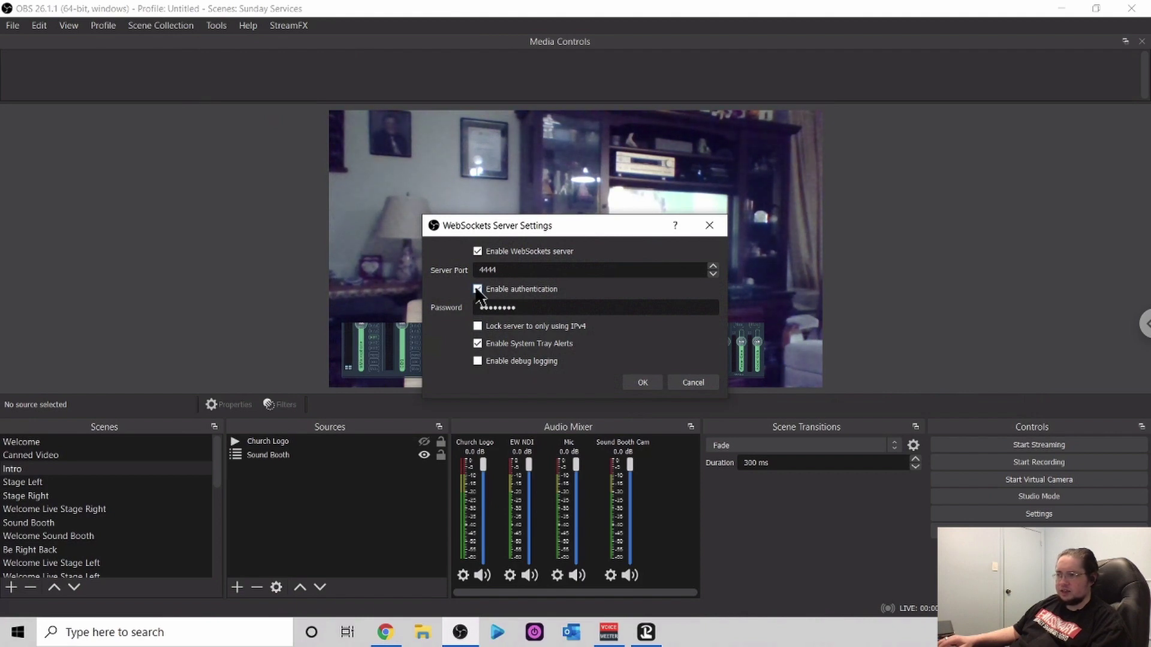
click(478, 289)
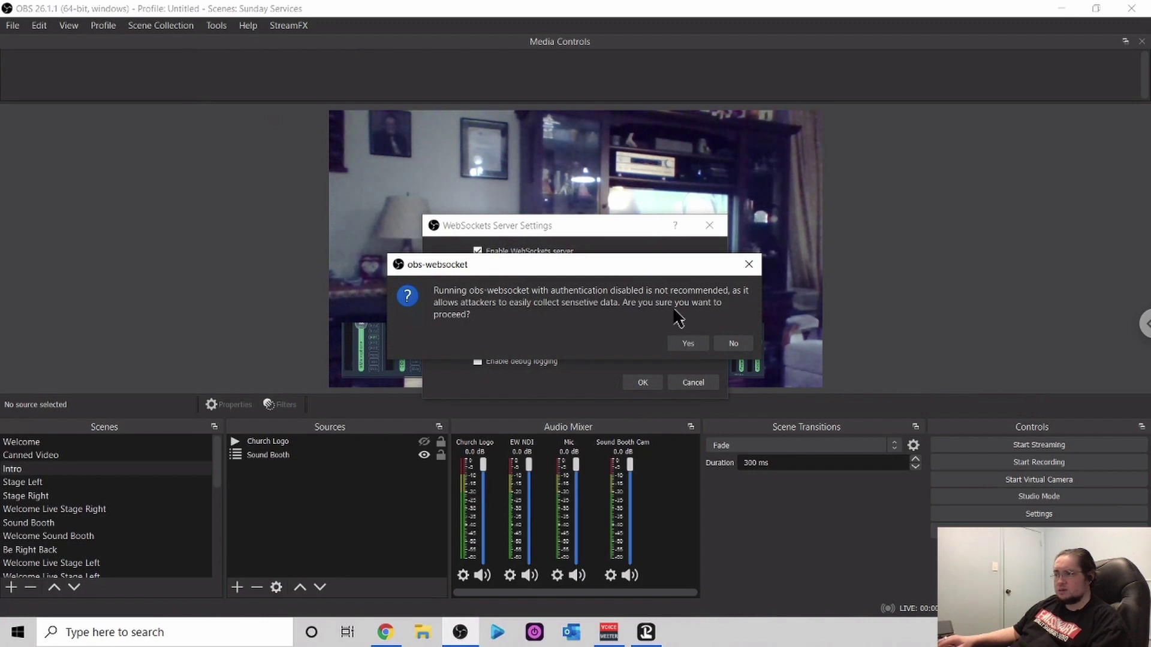
click(732, 344)
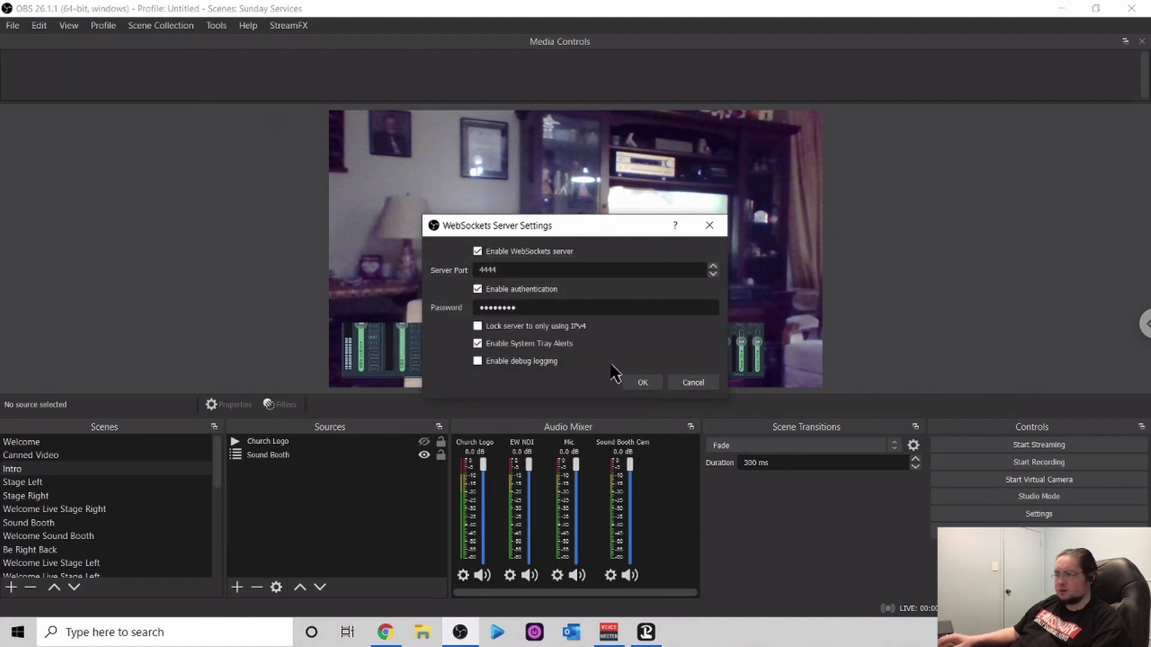
click(477, 290)
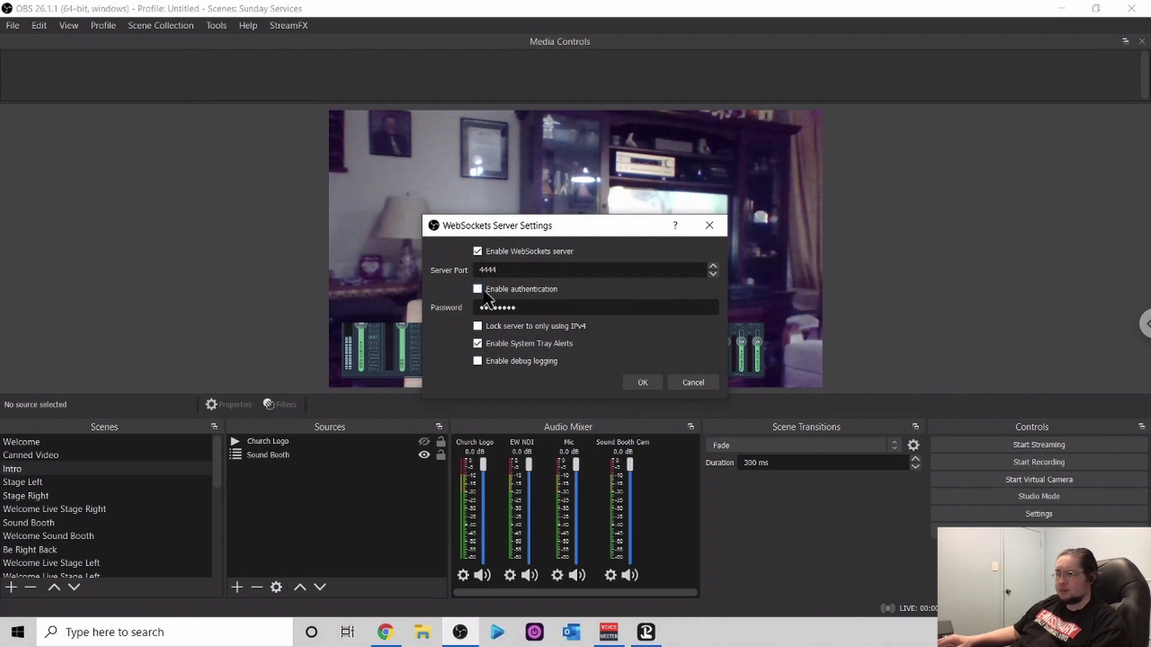
click(640, 383)
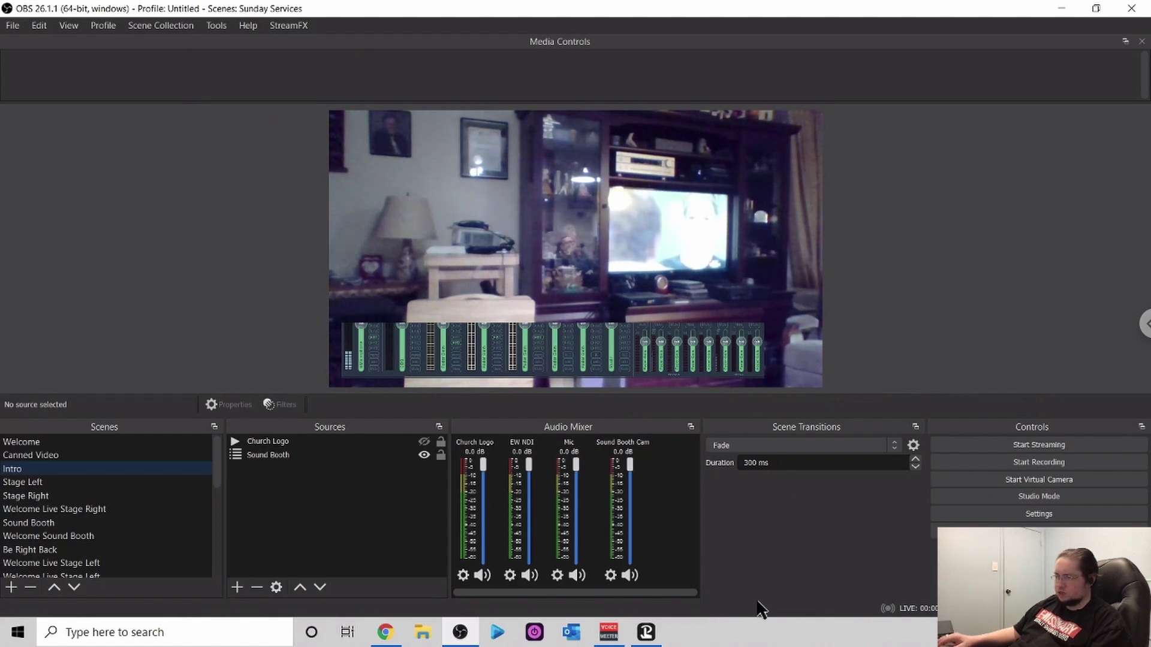
- Switch to Touch Portal and close the open button editor without saving the button
mouse_move(648, 640)
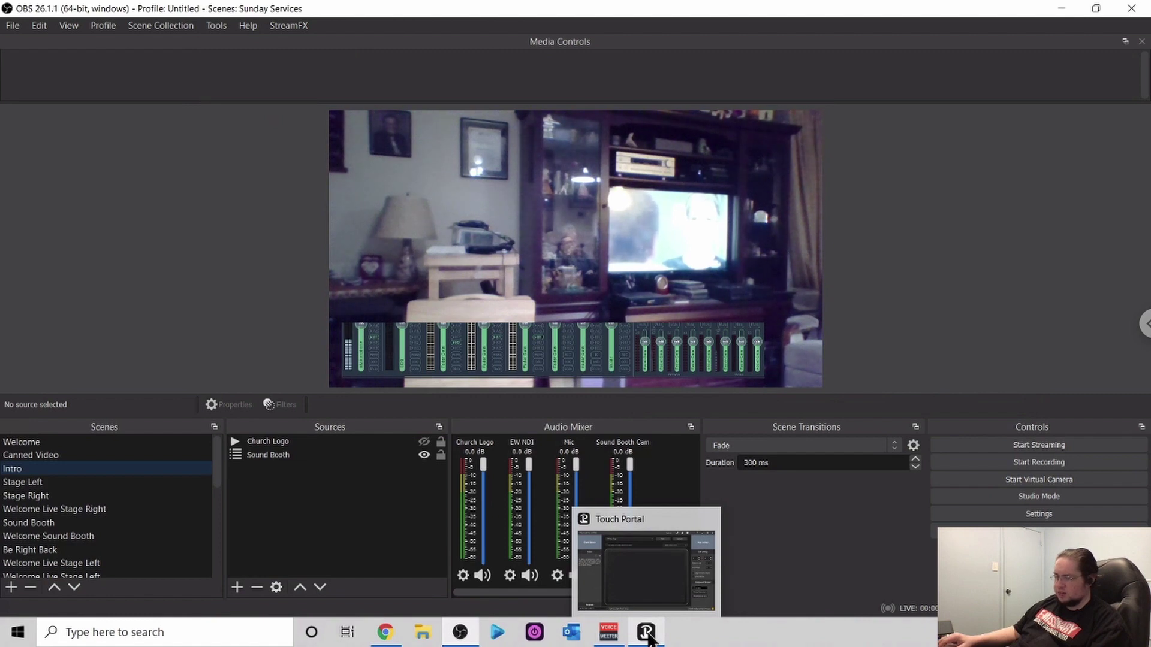
click(647, 633)
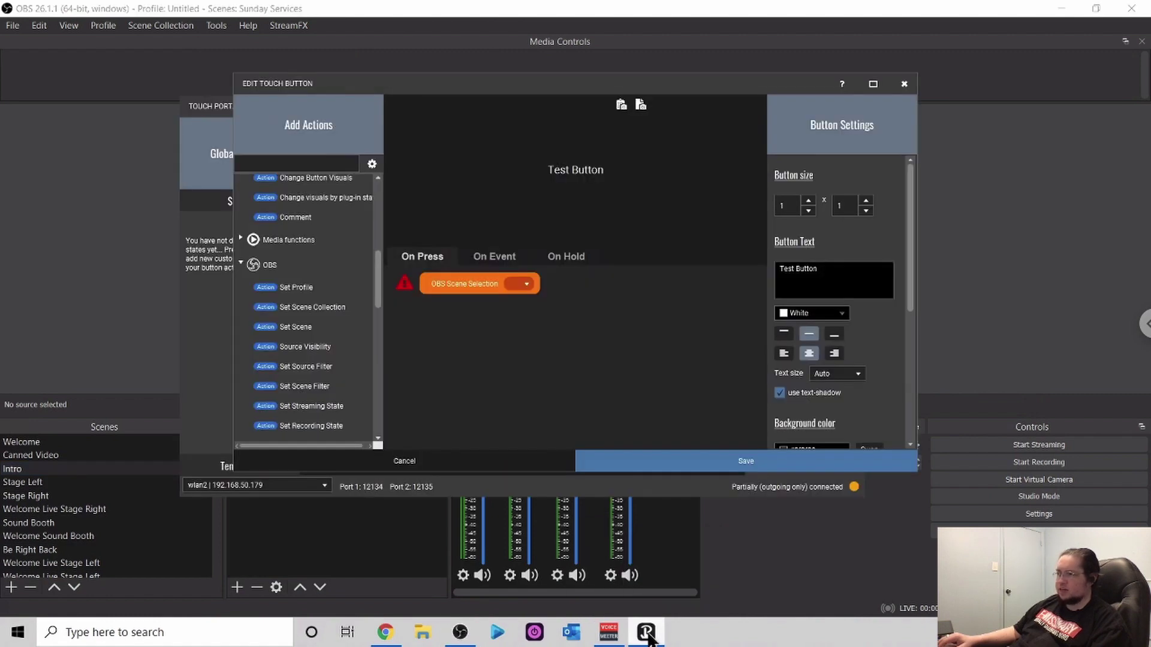
click(905, 85)
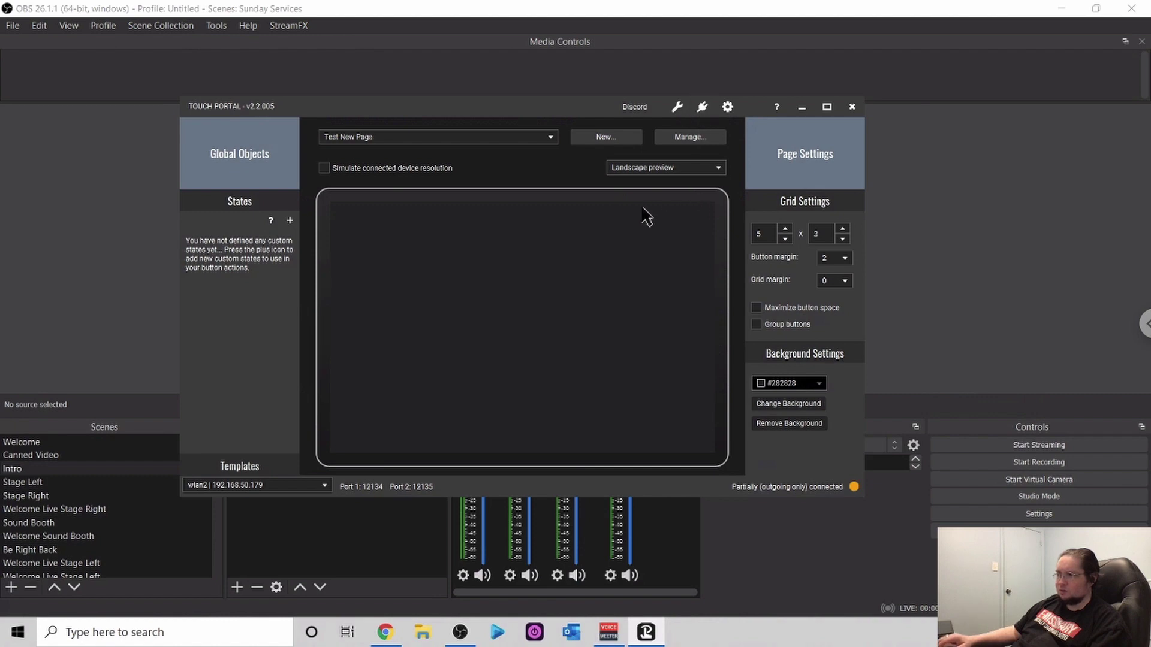
- Open the first grid cell of Test New Page in the button editor and set its text to Test Button on two lines
click(369, 243)
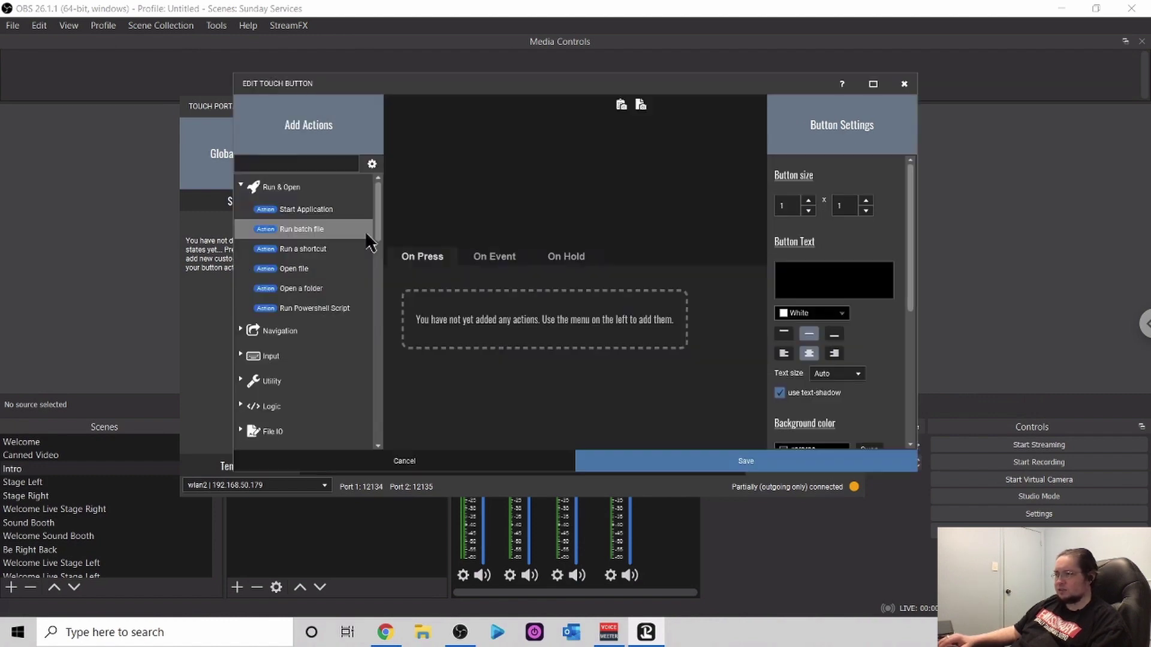
click(806, 277)
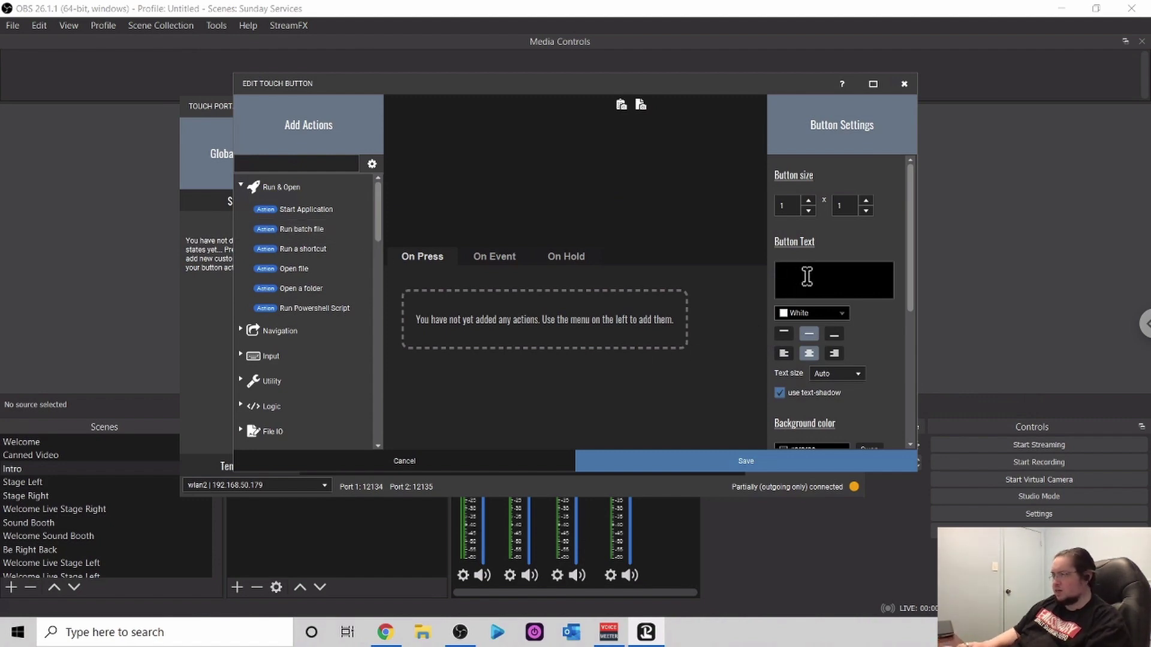
text(Test)
key(Return)
text(Button)
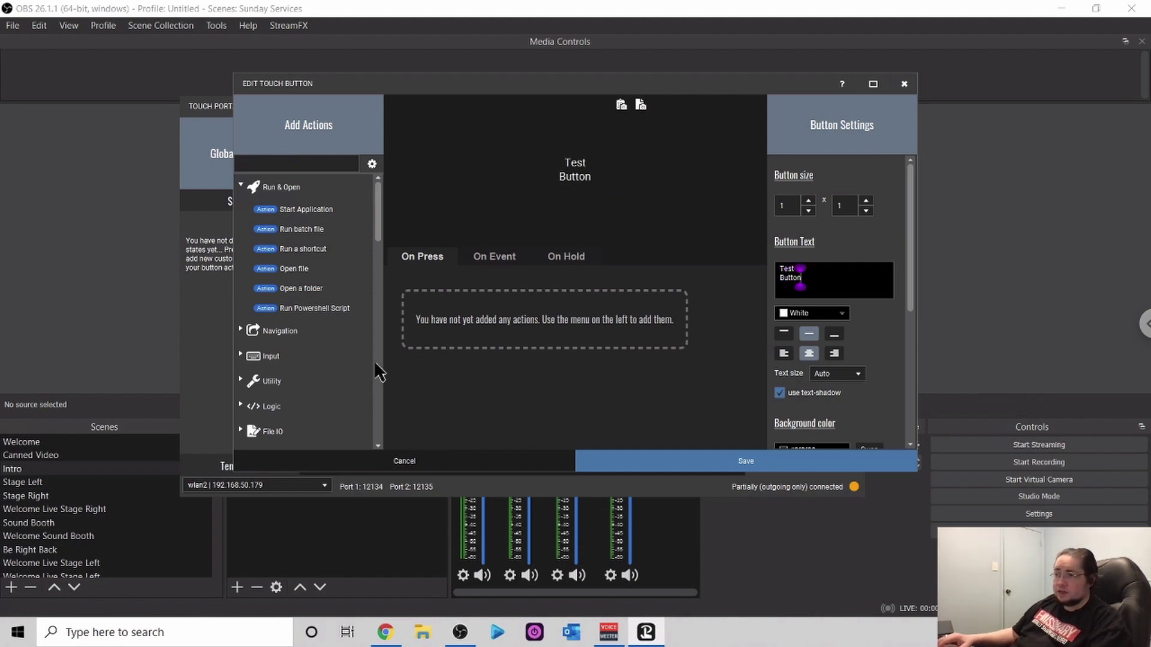
- Add an OBS Set Scene action to the button's On Press actions and choose Sound Booth as the scene
scroll(319, 354, down, 5)
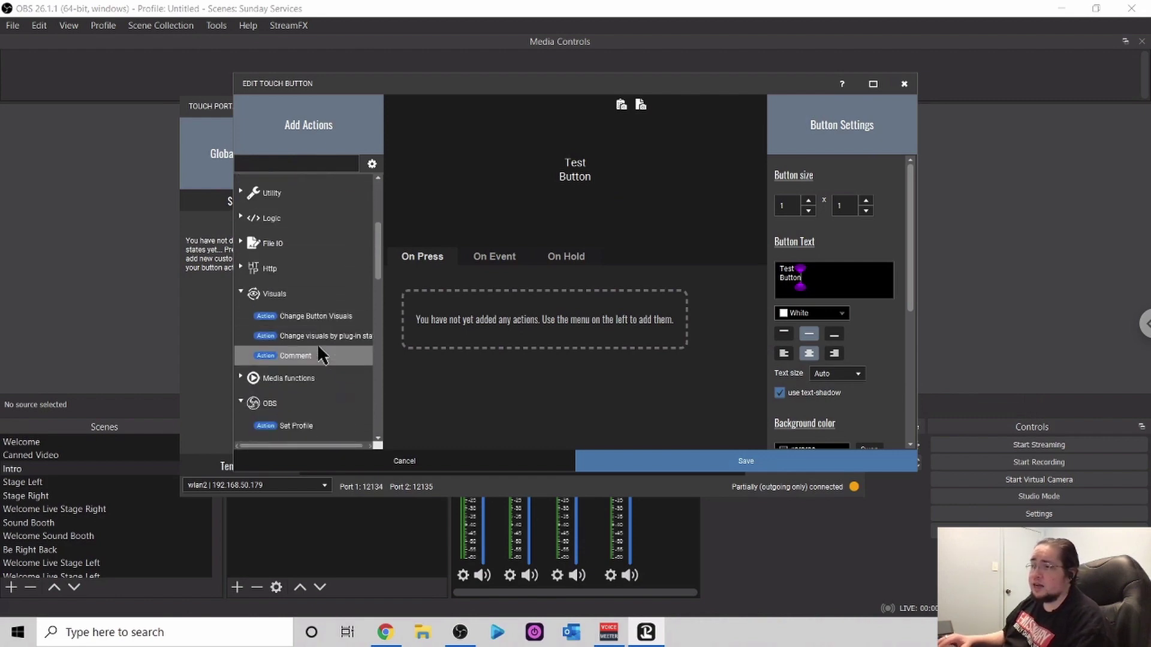
scroll(329, 354, down, 3)
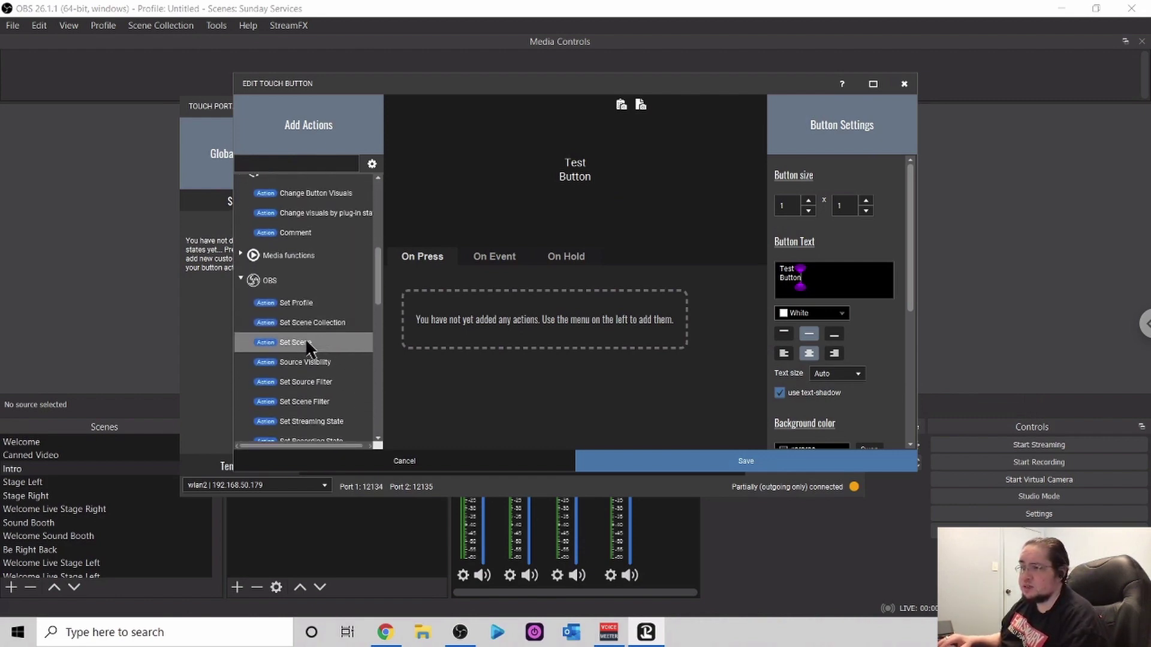
double_click(306, 342)
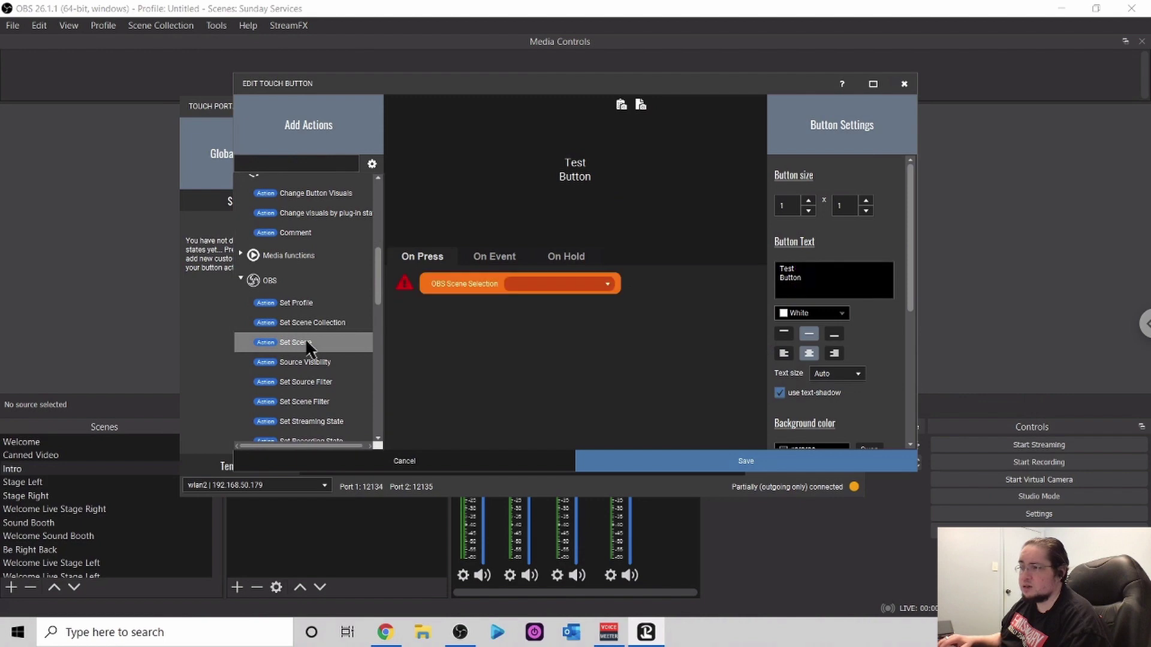
click(609, 285)
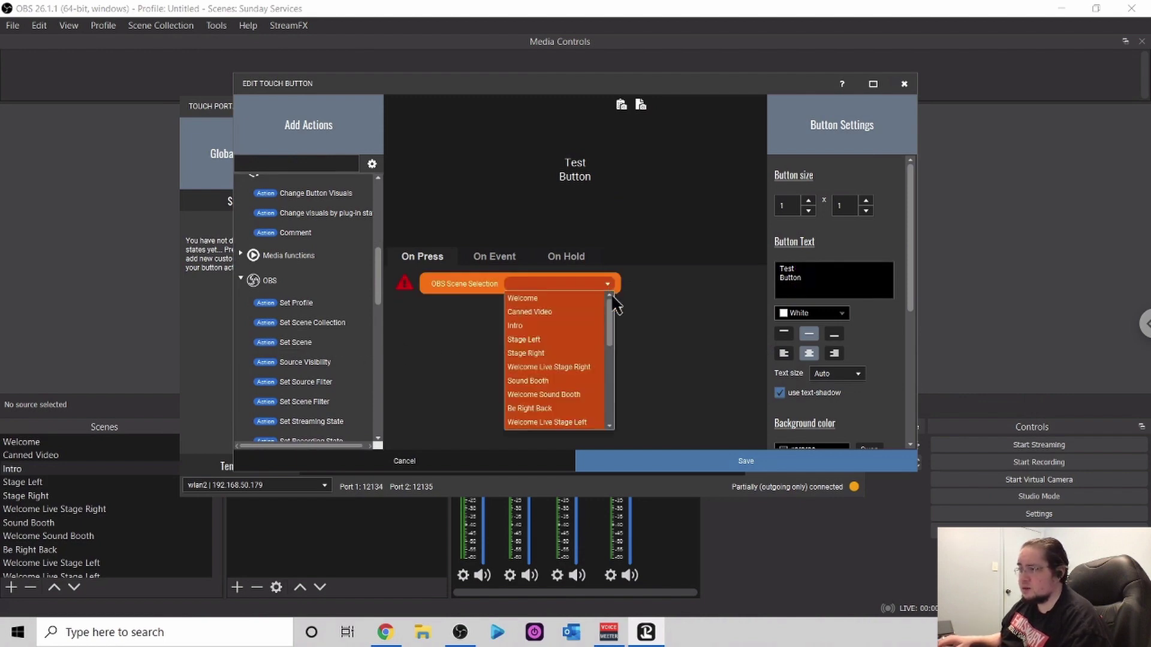
drag(607, 315, 603, 339)
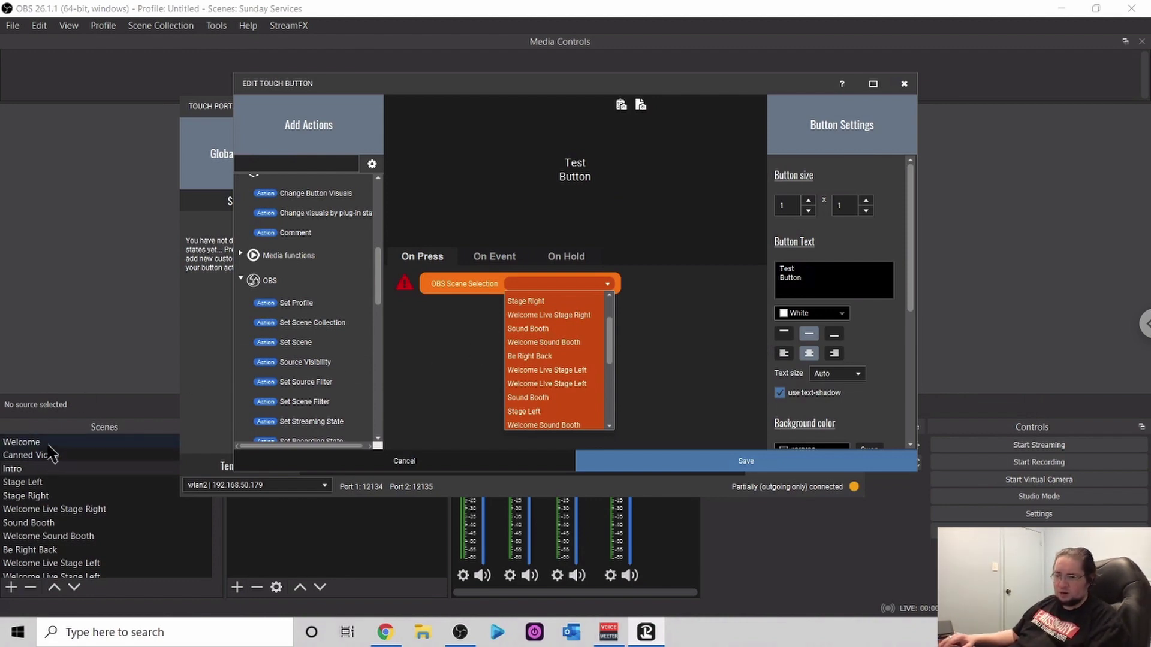
scroll(54, 498, down, 2)
scroll(51, 497, down, 2)
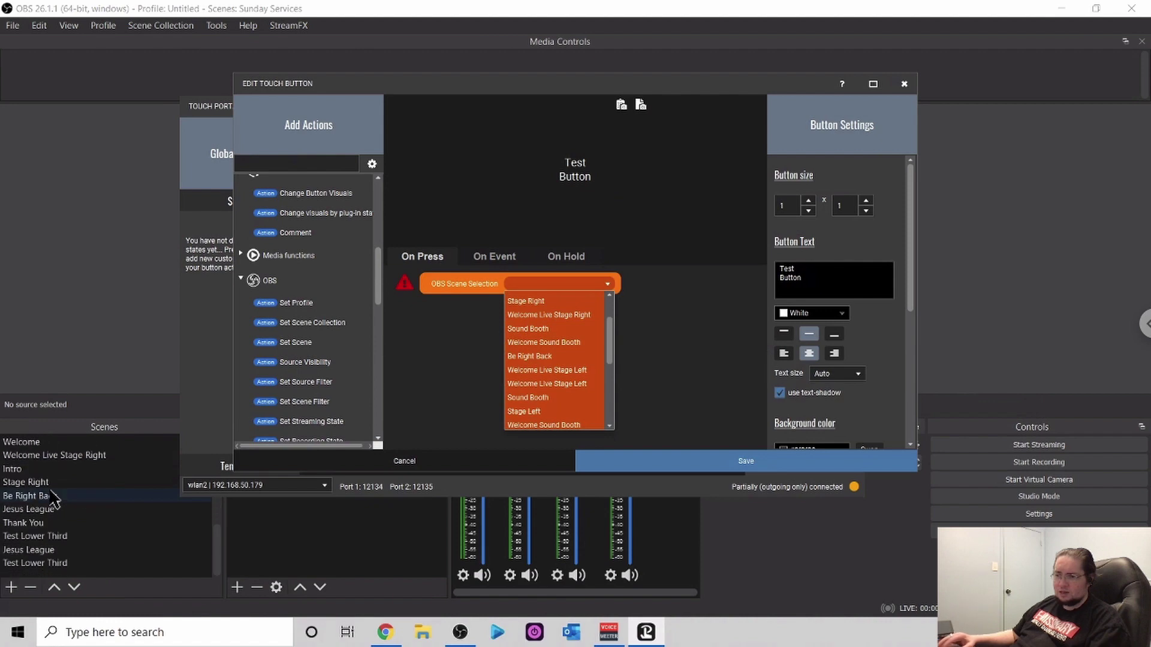
scroll(50, 490, up, 5)
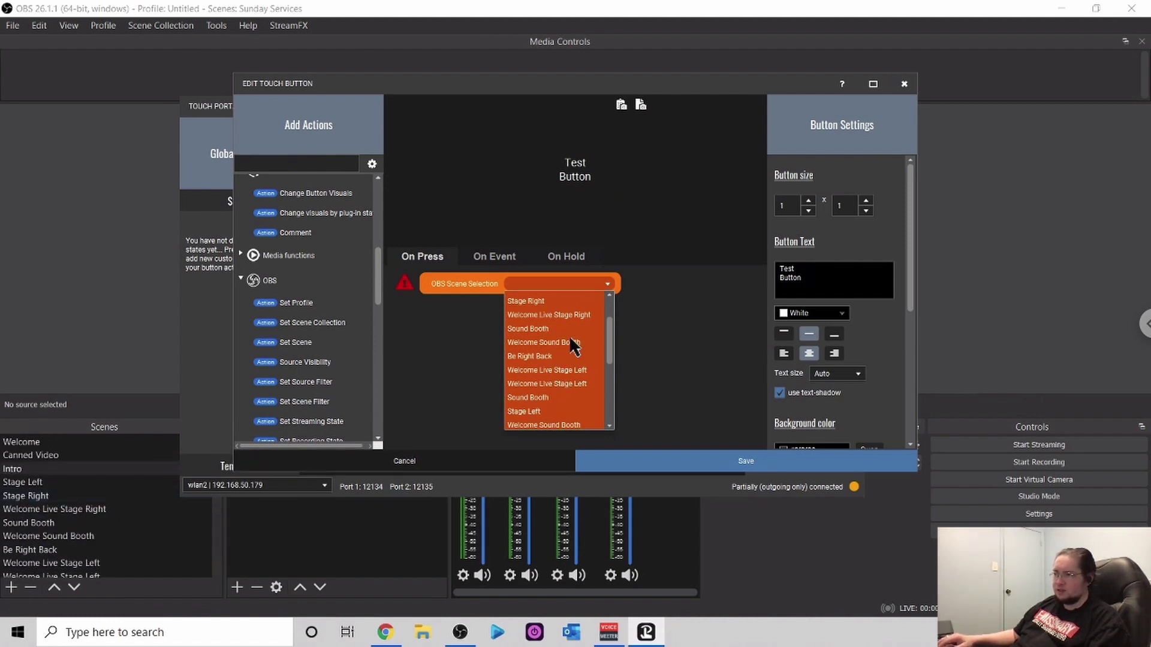
click(538, 328)
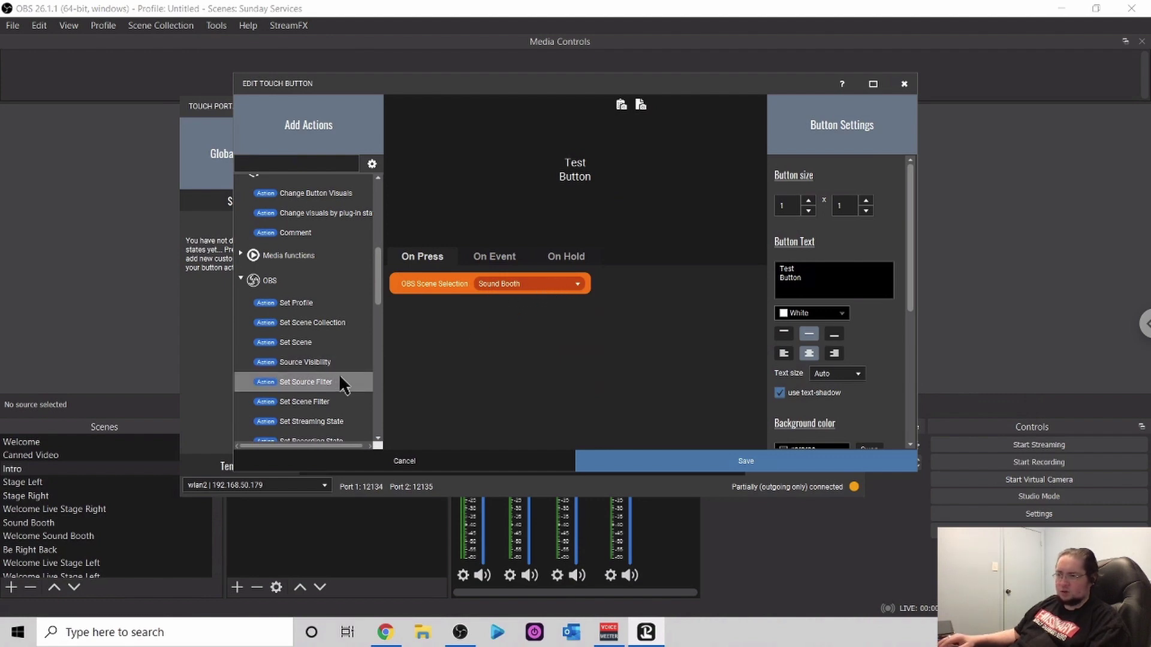
- Try adding a Set Volume action for the Mic source in the Stage Left scene, and delete that action from the button
scroll(347, 383, down, 3)
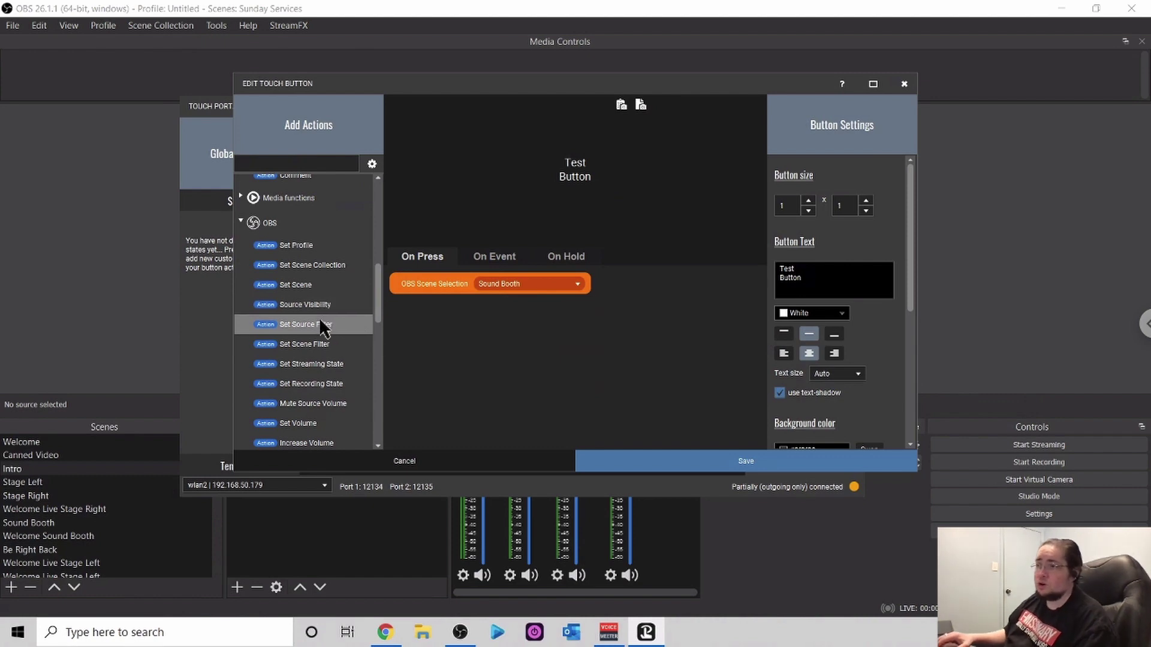
scroll(320, 324, down, 1)
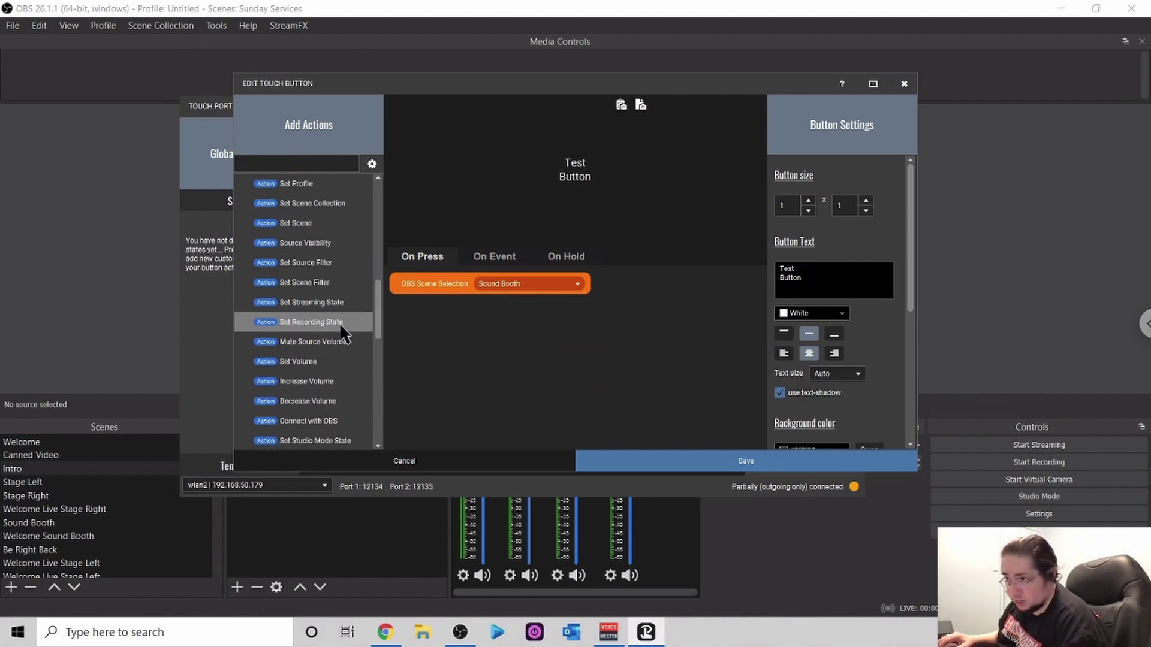
double_click(298, 358)
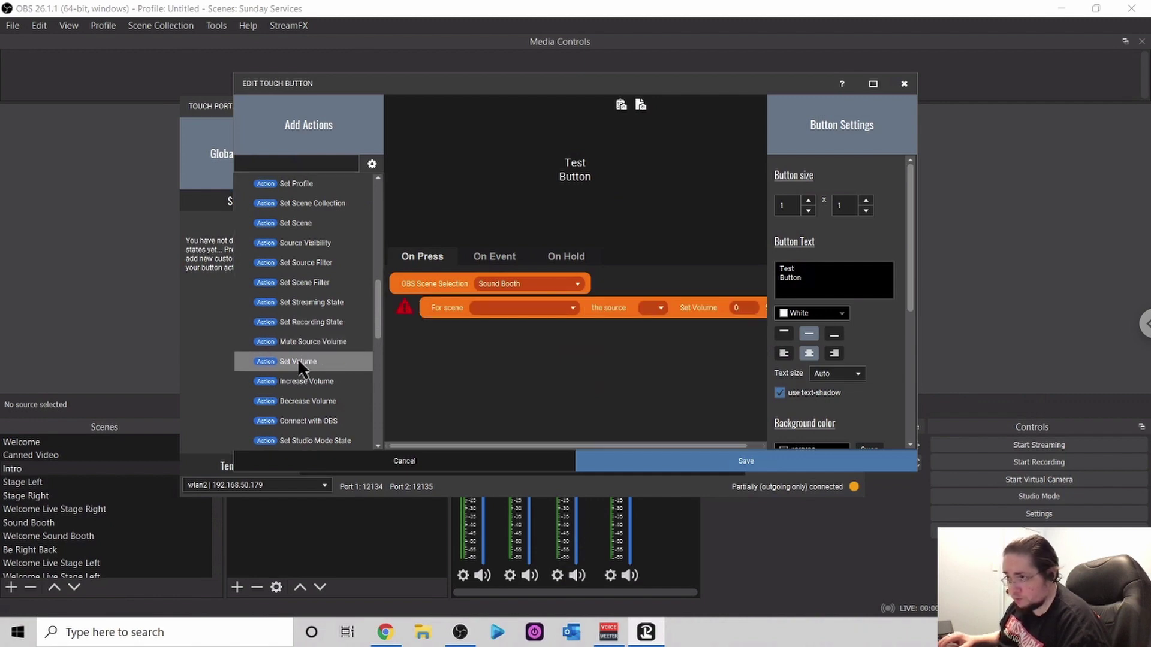
click(573, 310)
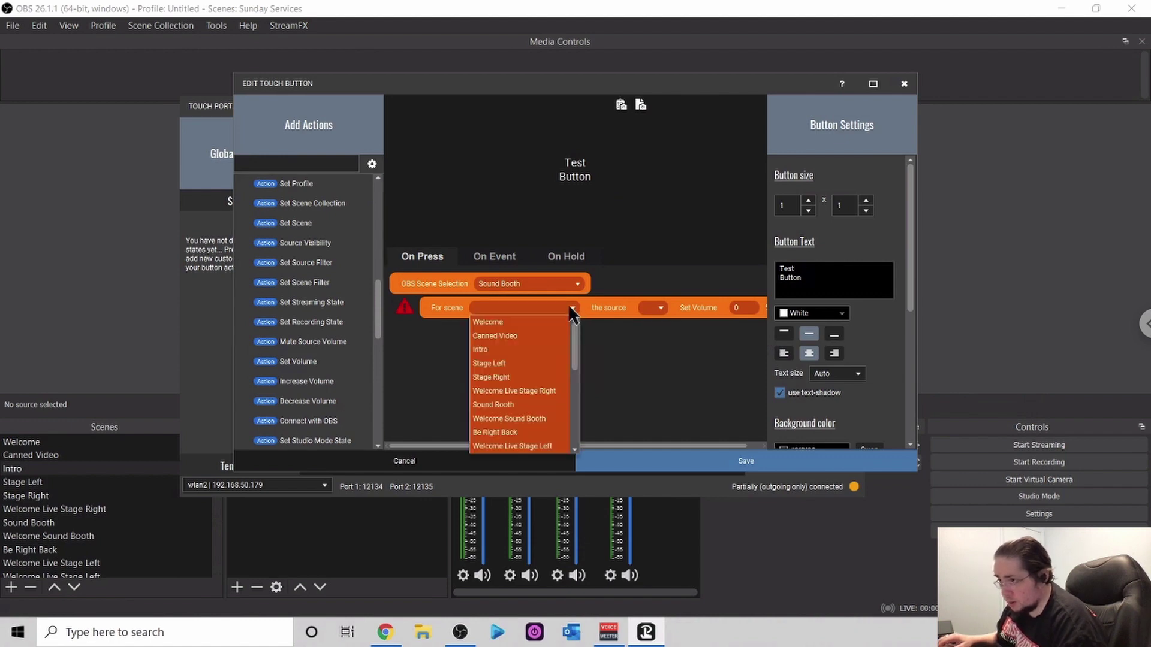
click(503, 363)
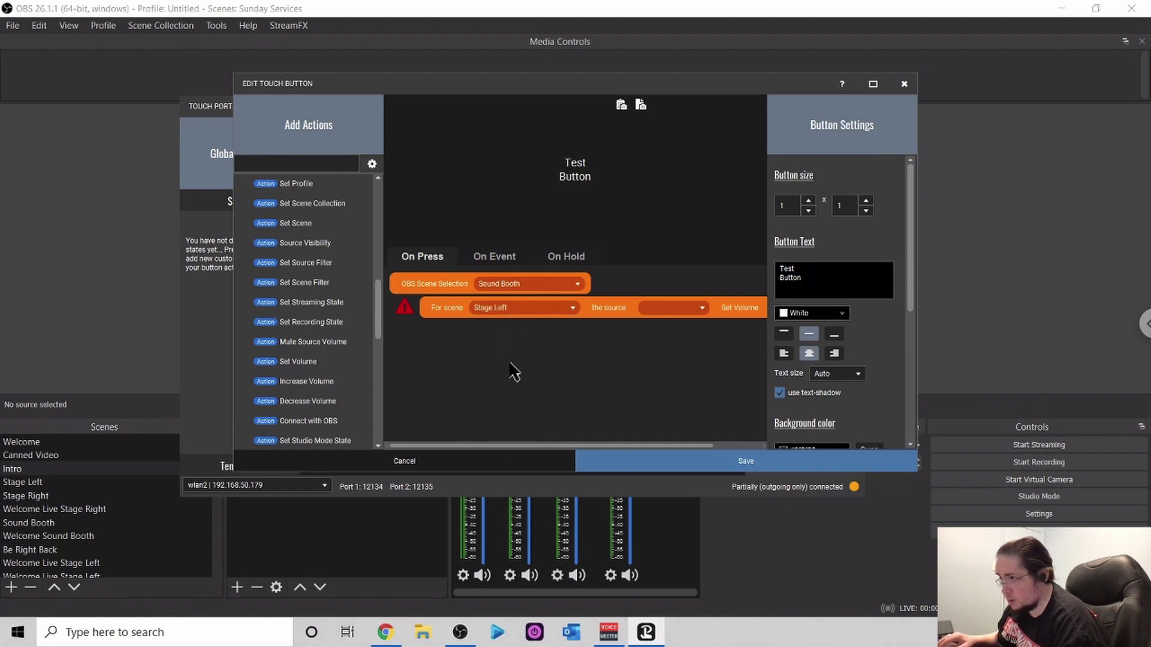
click(699, 308)
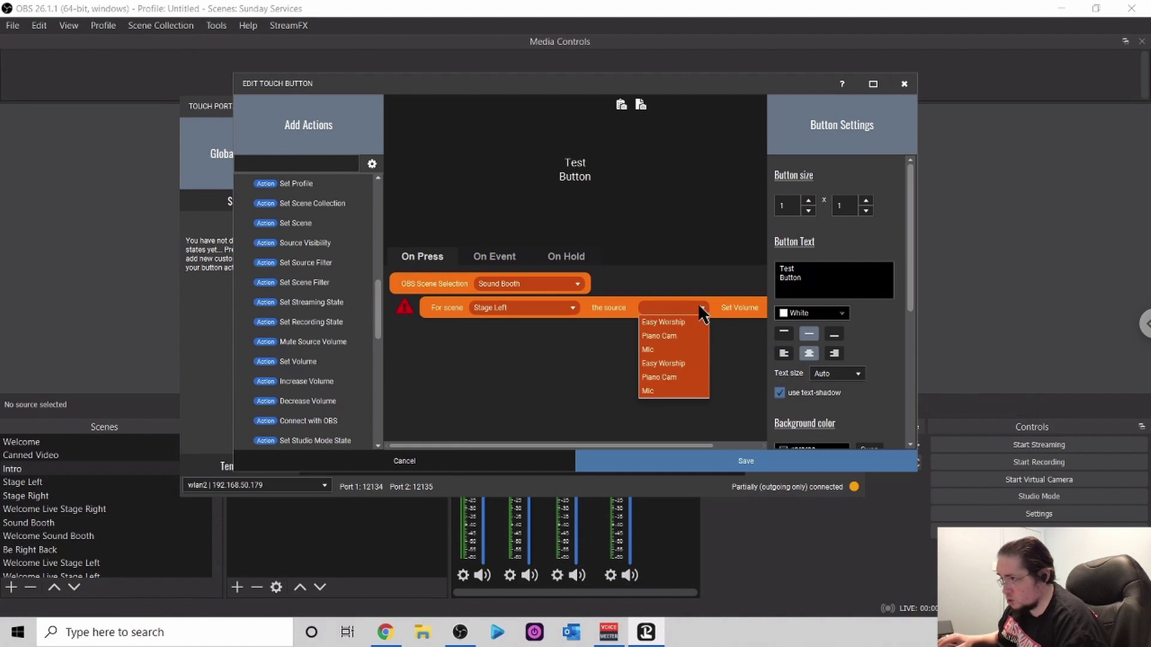
click(649, 348)
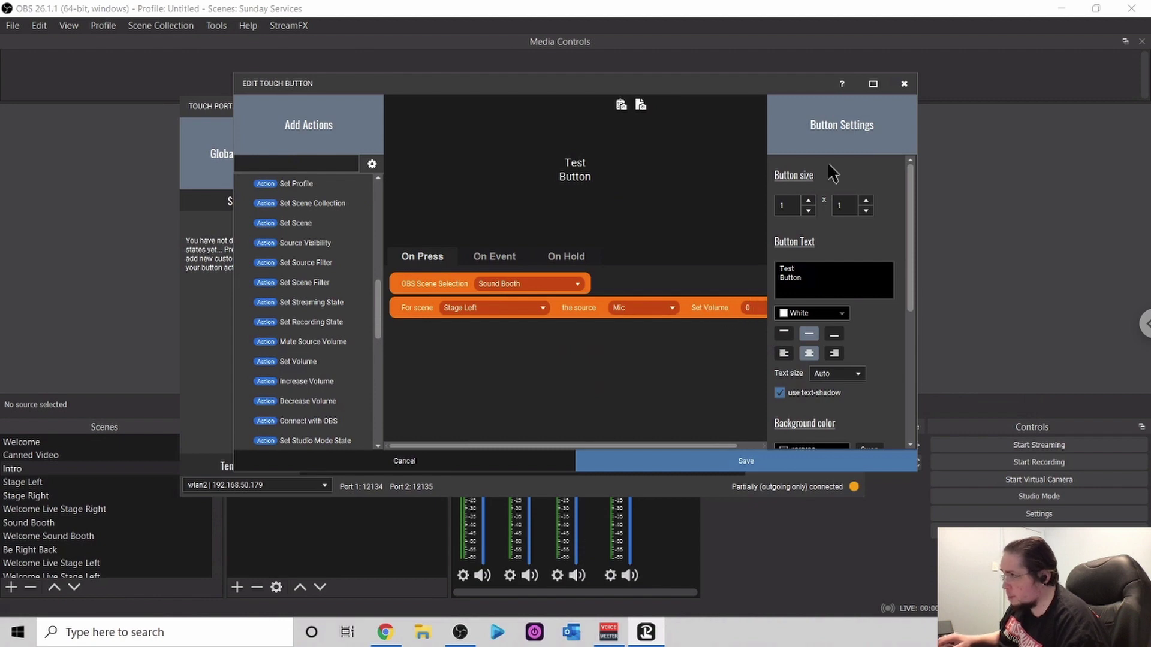
click(873, 83)
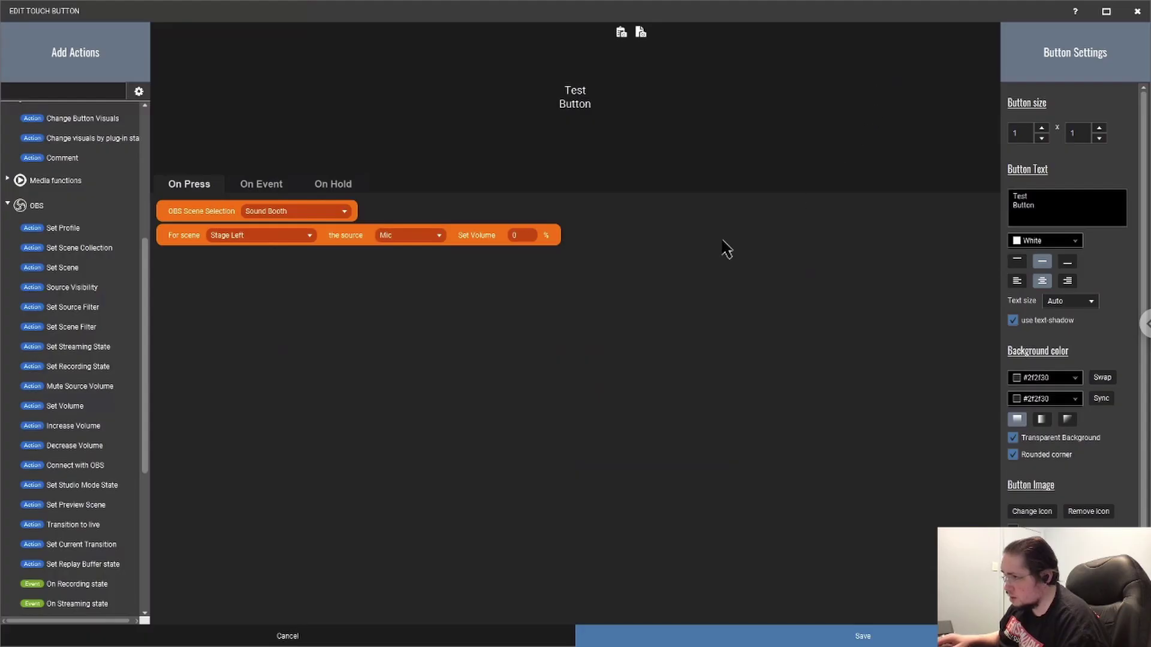
click(531, 235)
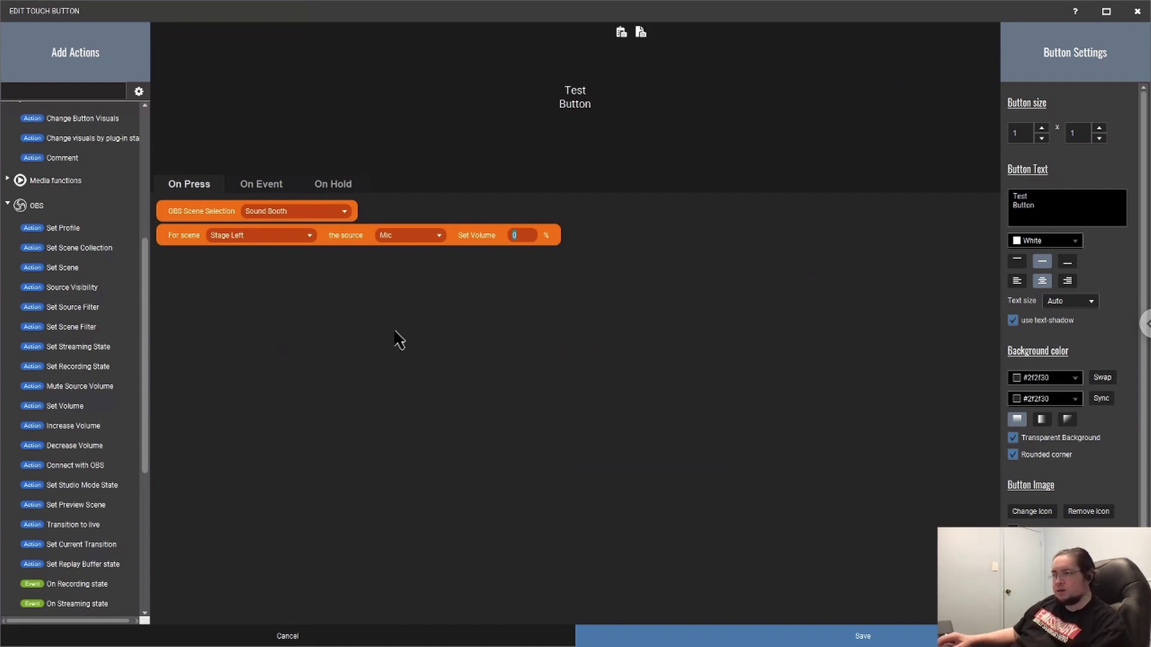
right_click(182, 240)
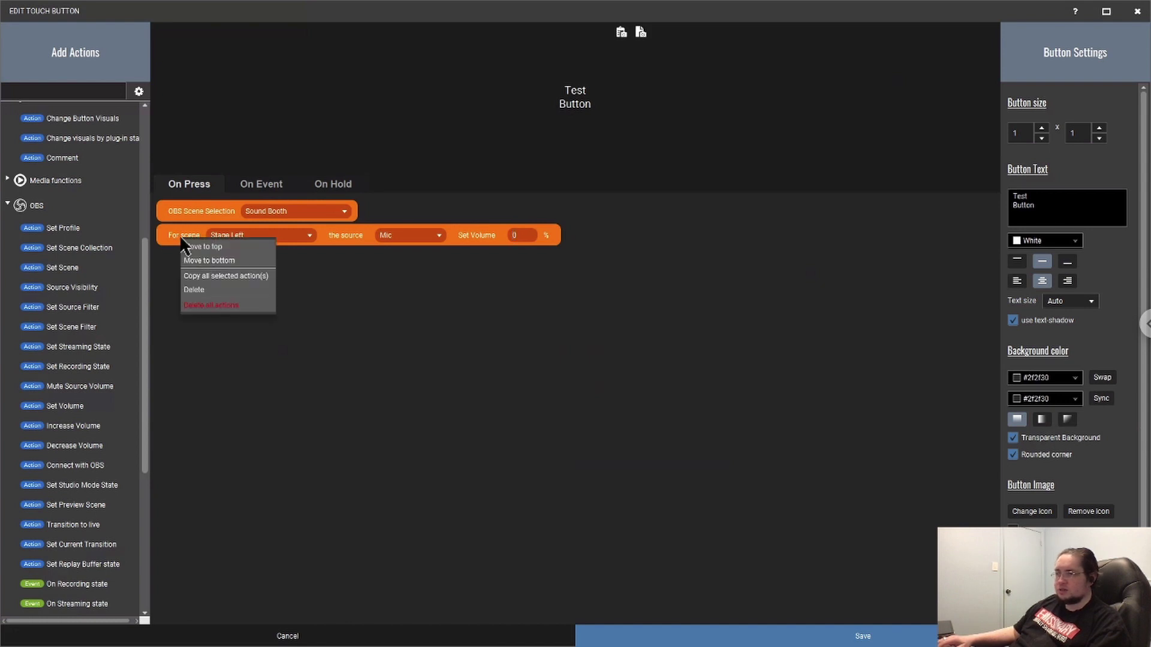
click(196, 290)
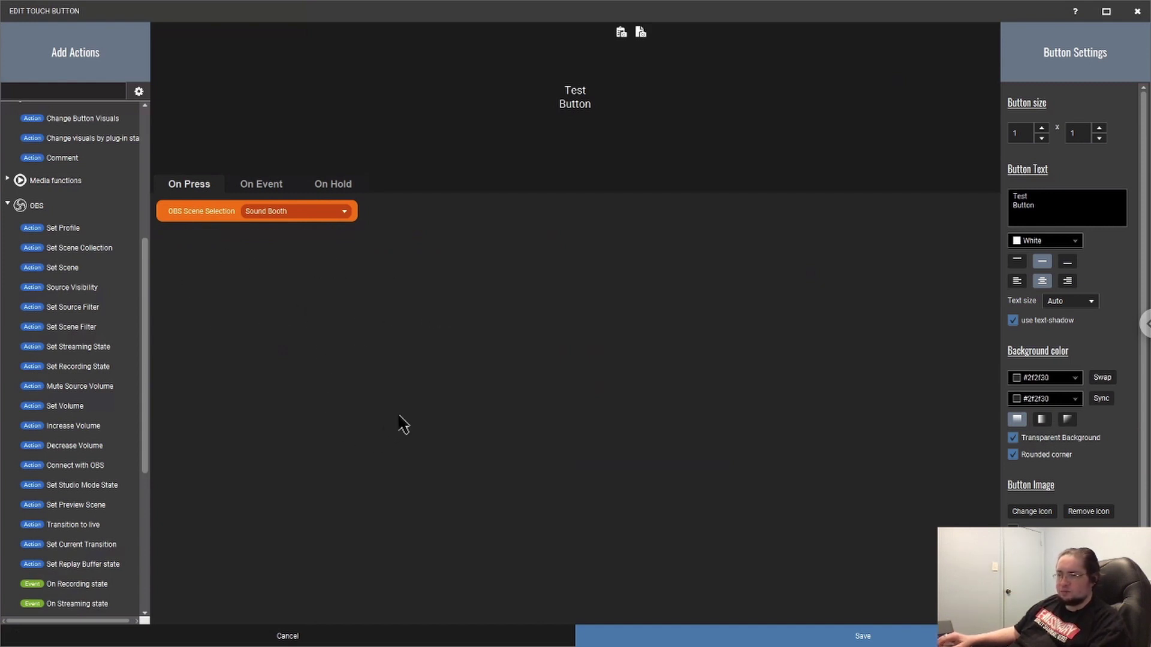
scroll(88, 468, down, 4)
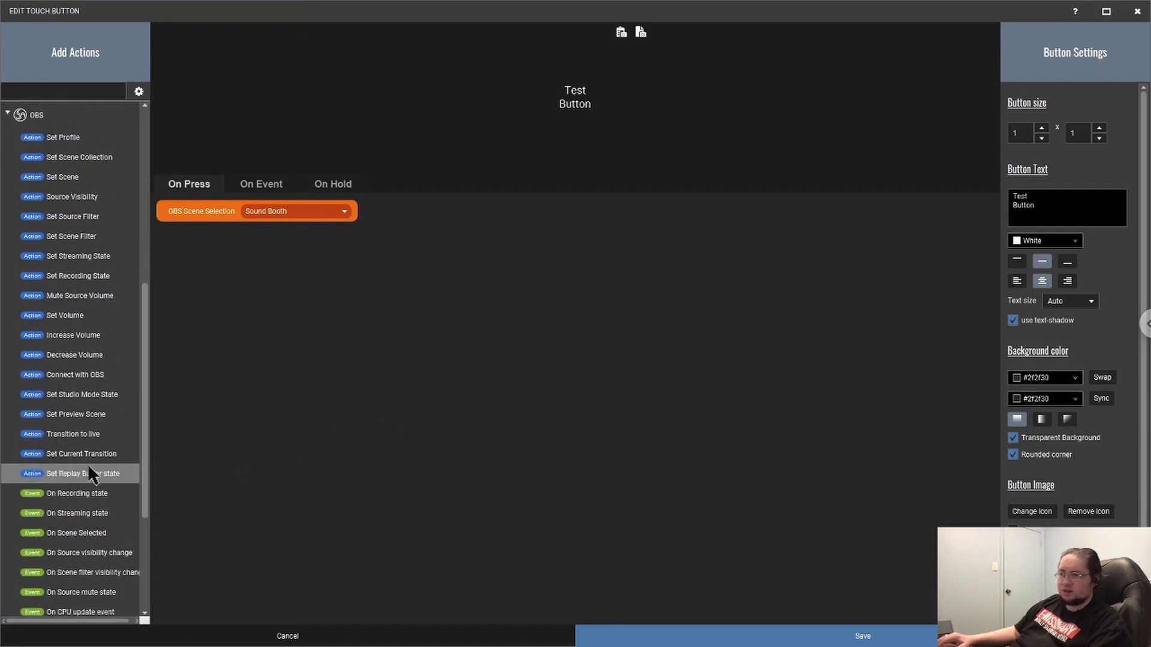
scroll(90, 473, down, 3)
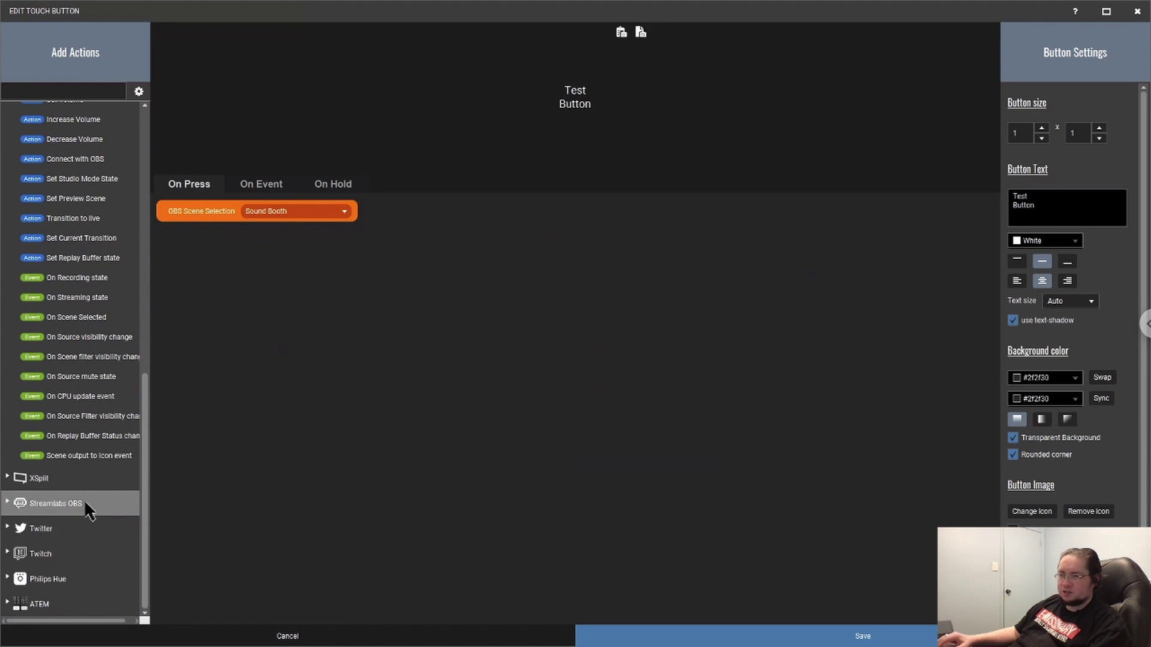
scroll(86, 503, up, 8)
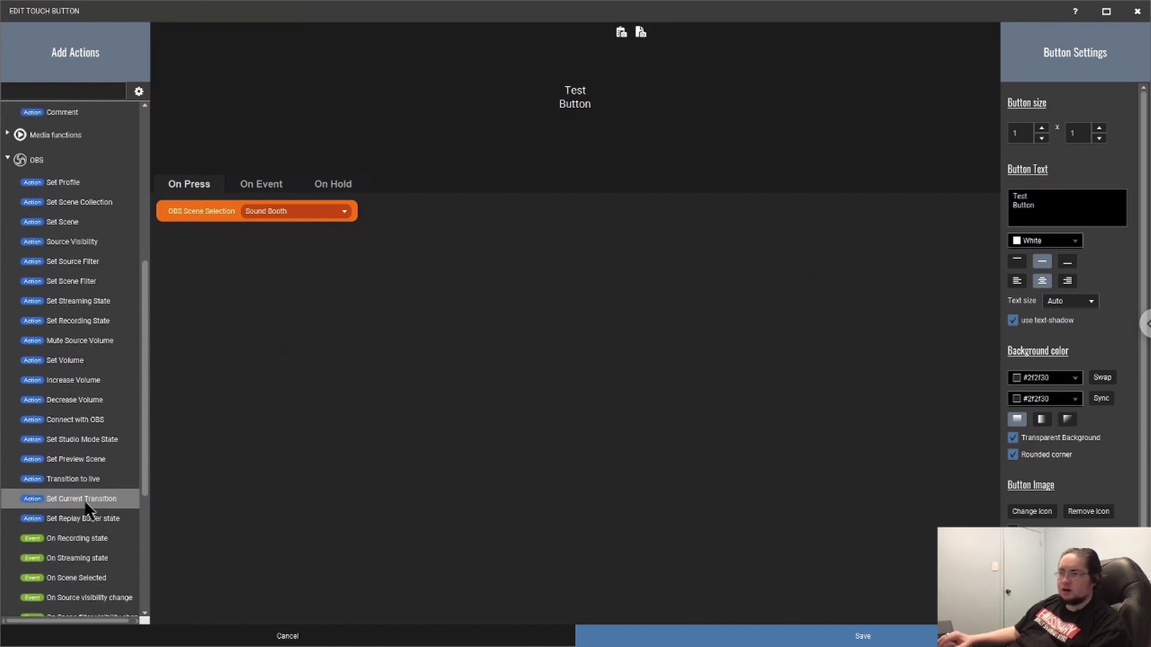
scroll(85, 508, up, 5)
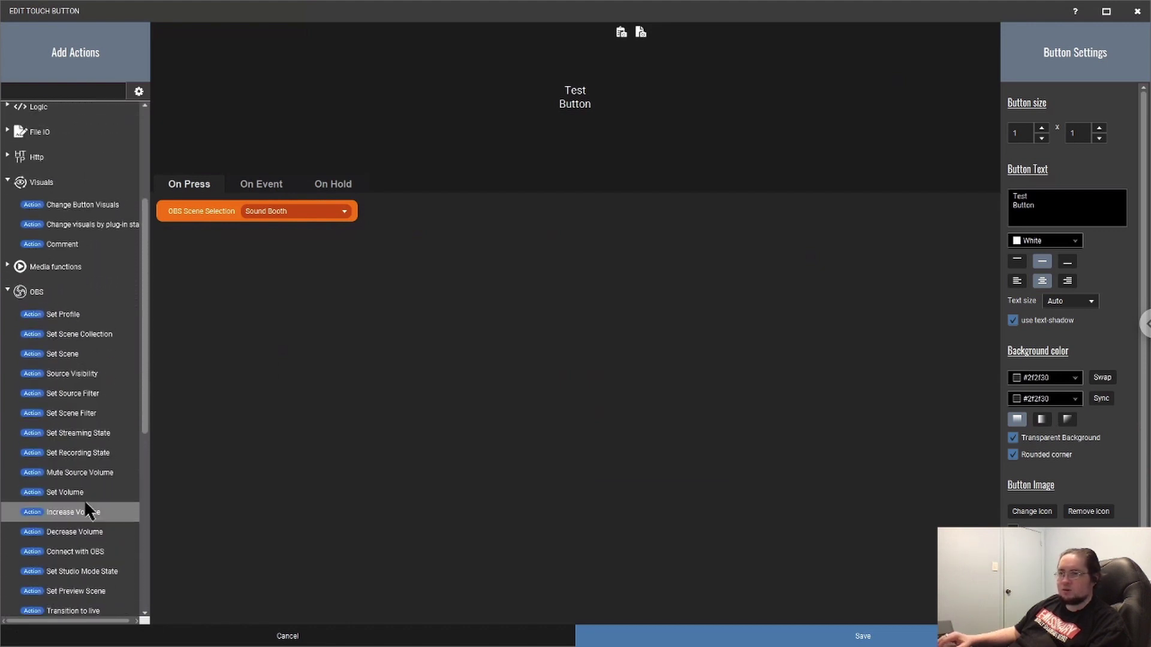
scroll(87, 510, up, 1)
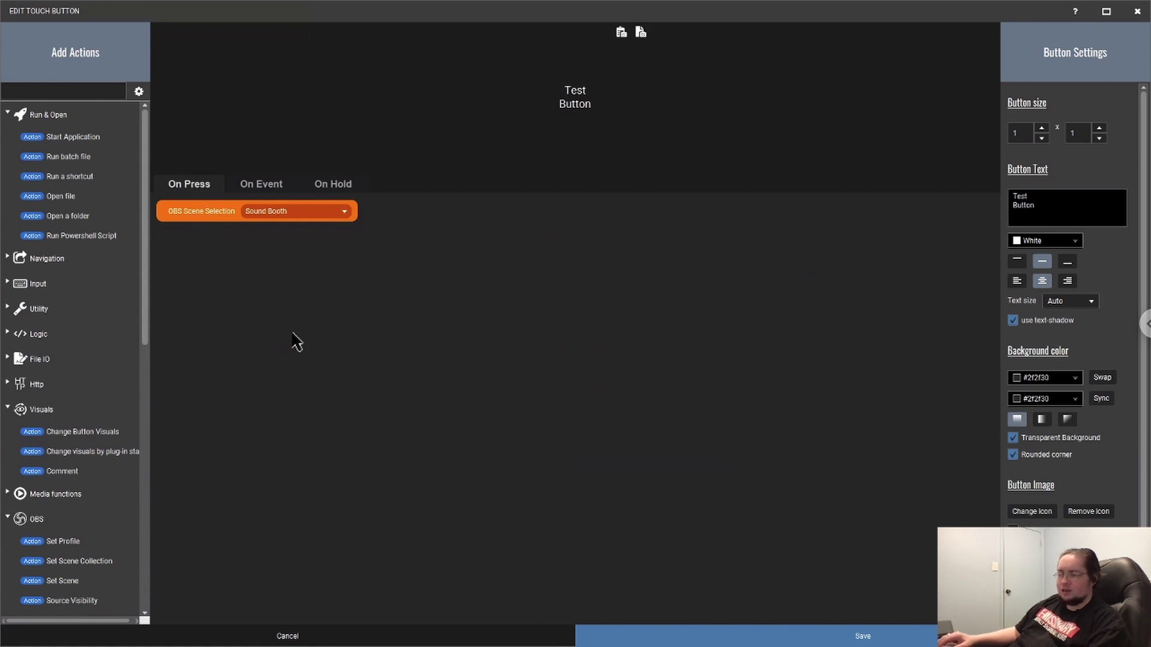
- Add an OBS On Scene Selected event to the button's On Event list for when the active scene is changed to Sound Booth
click(266, 191)
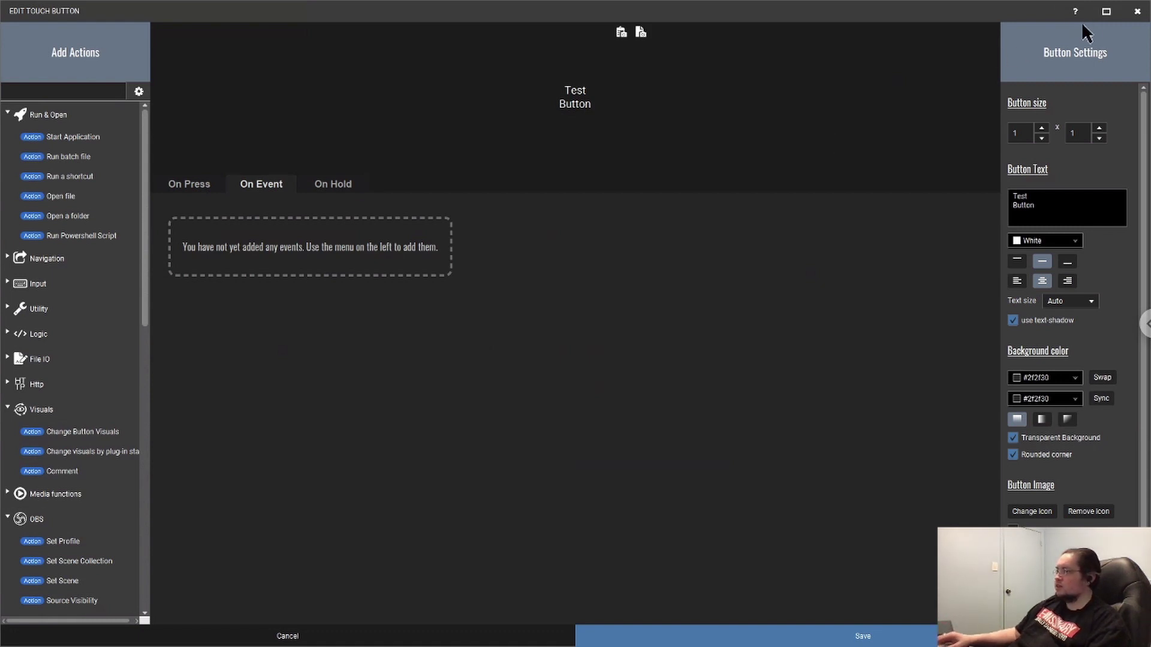
click(1106, 12)
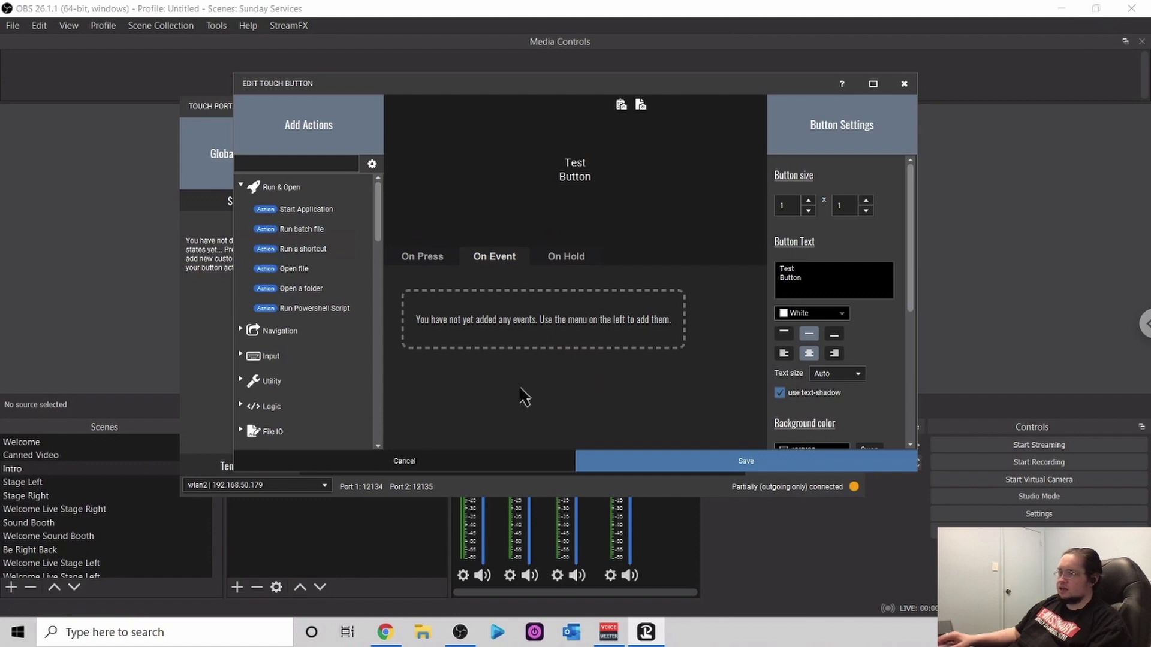
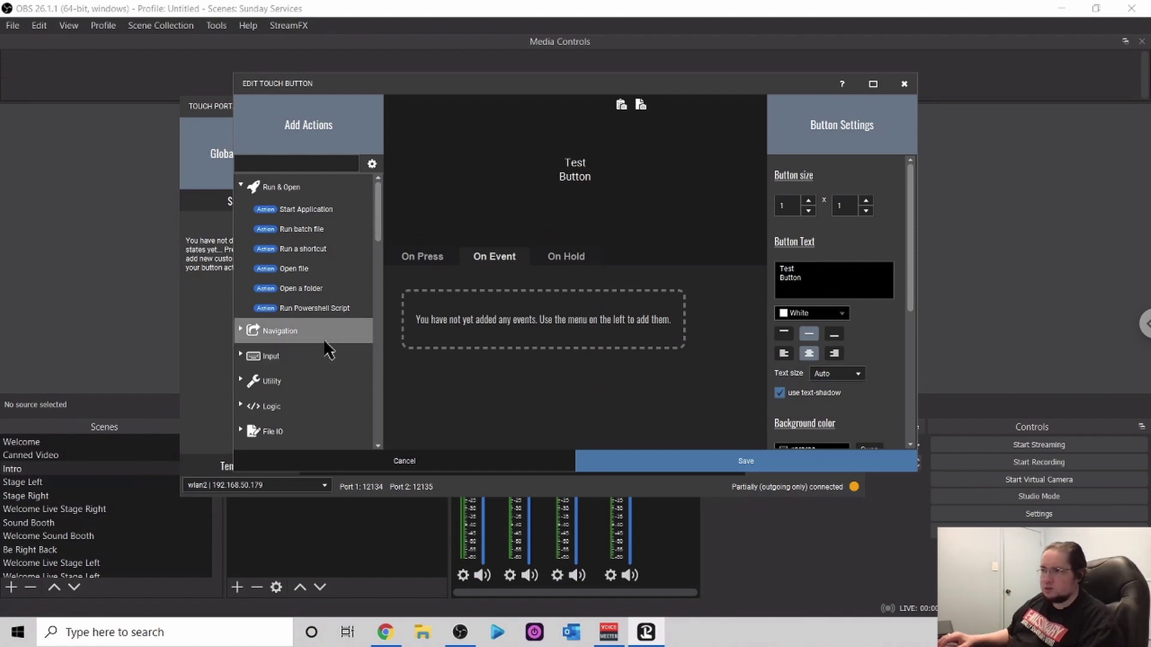
scroll(310, 340, down, 6)
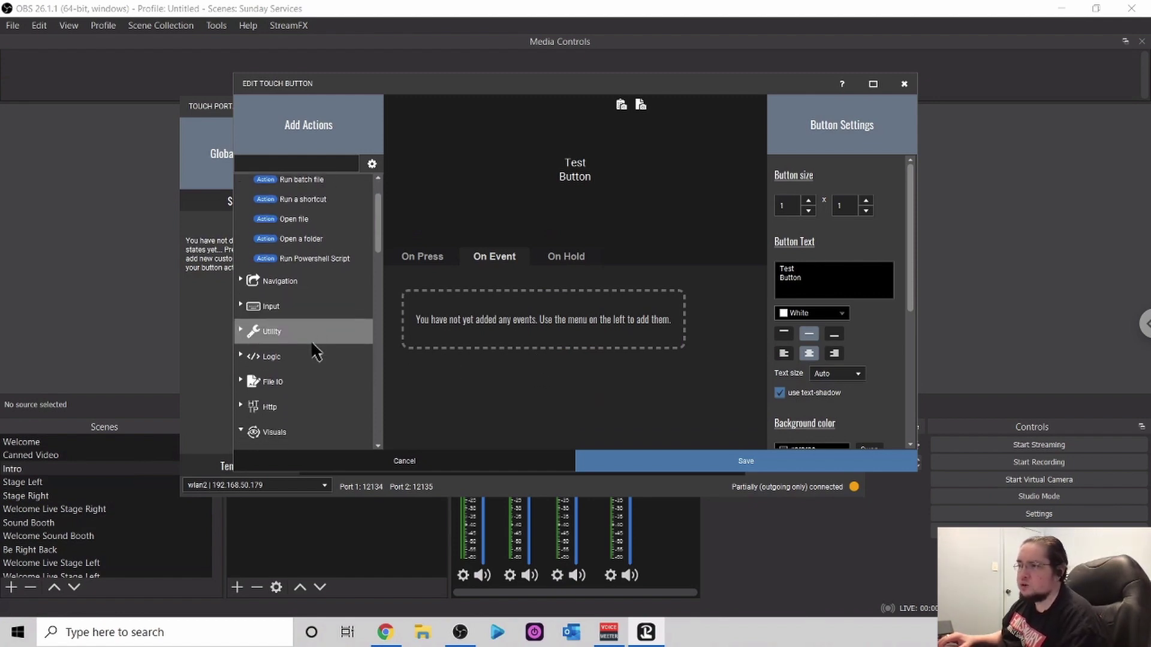
scroll(311, 340, down, 10)
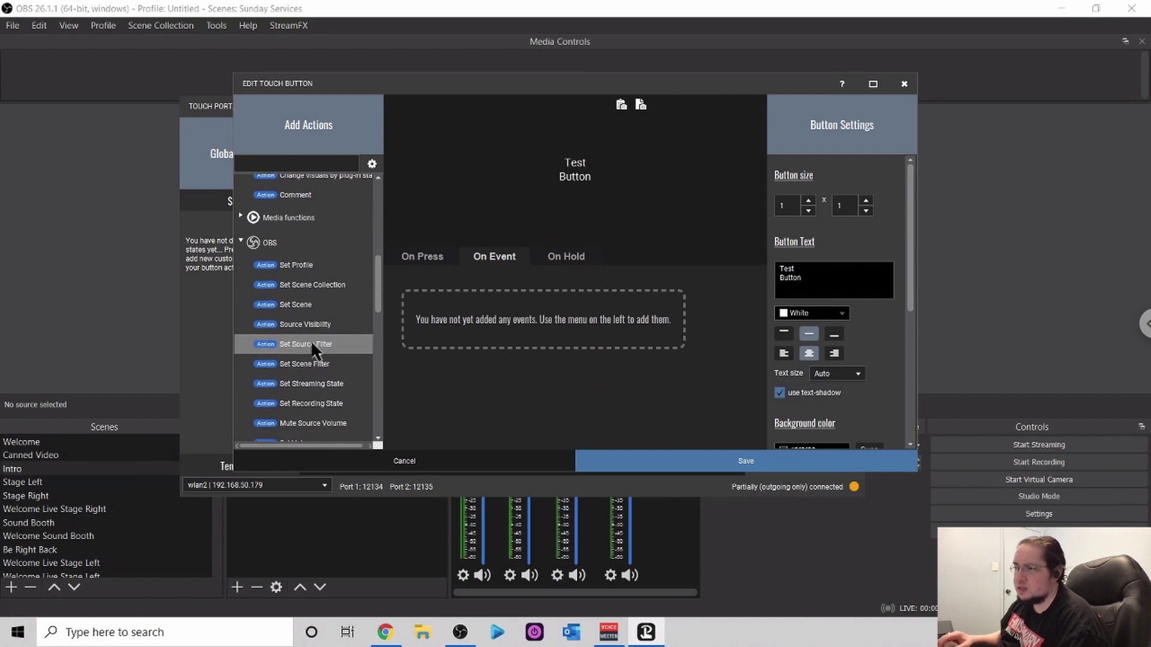
scroll(311, 343, down, 1)
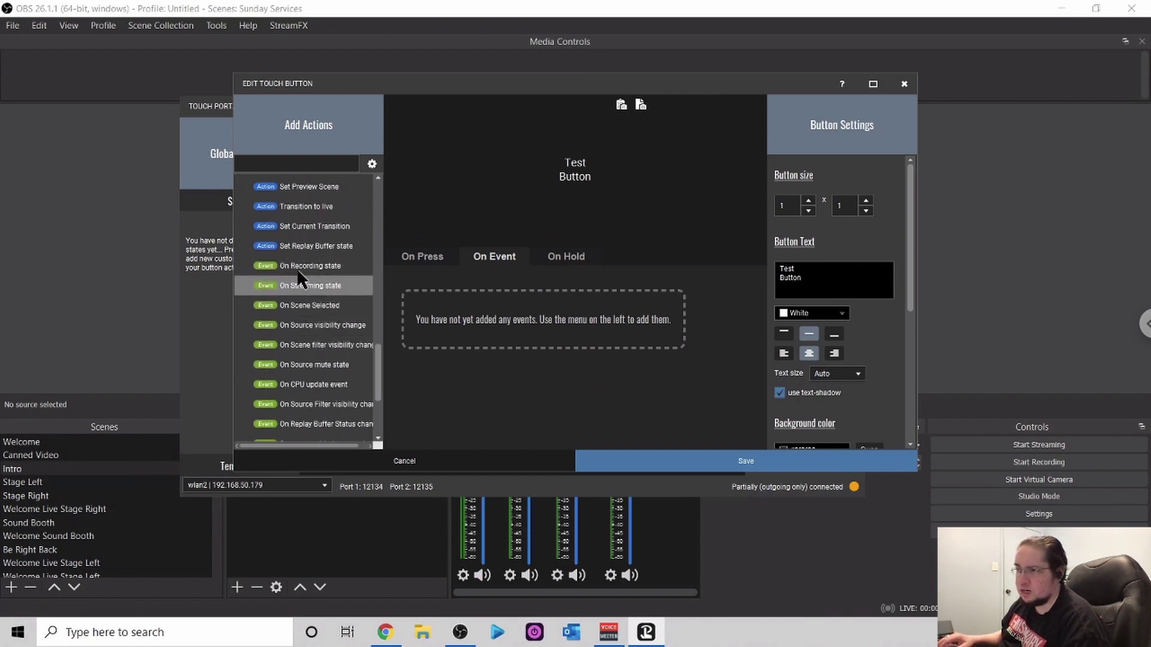
double_click(325, 305)
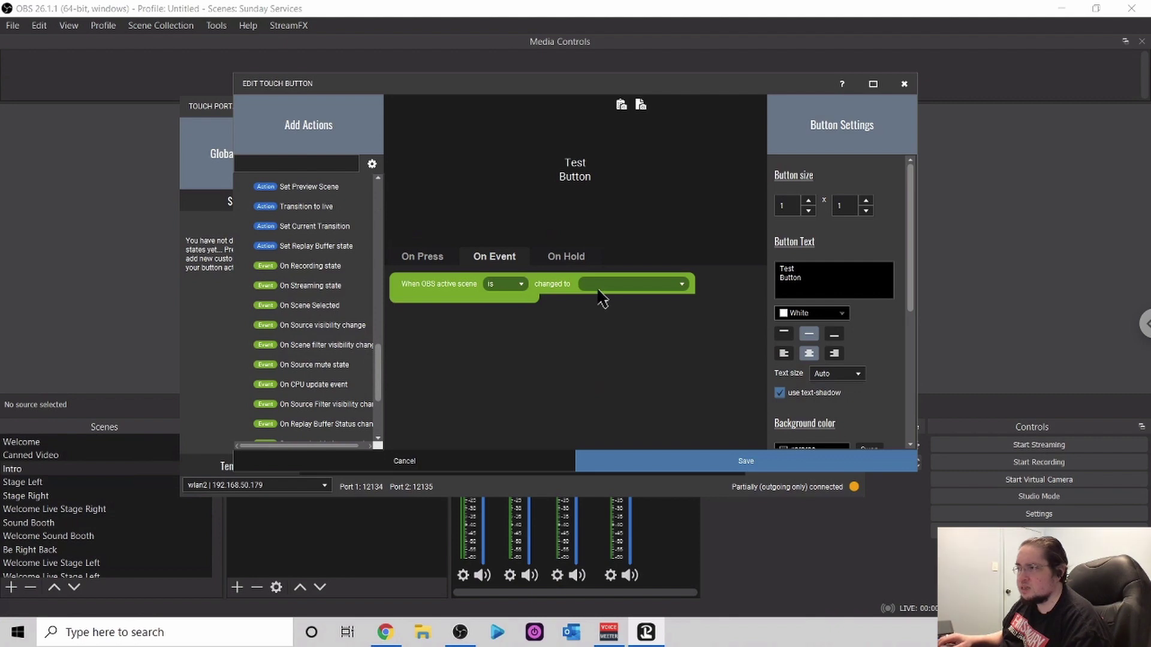
click(683, 287)
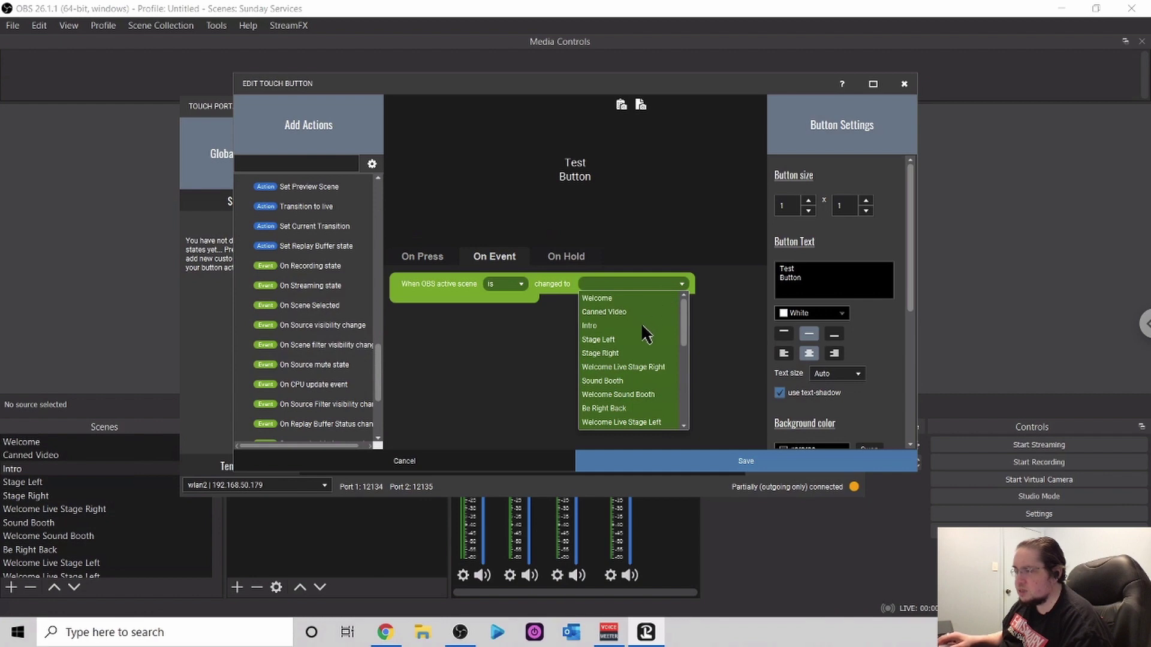
scroll(651, 329, down, 3)
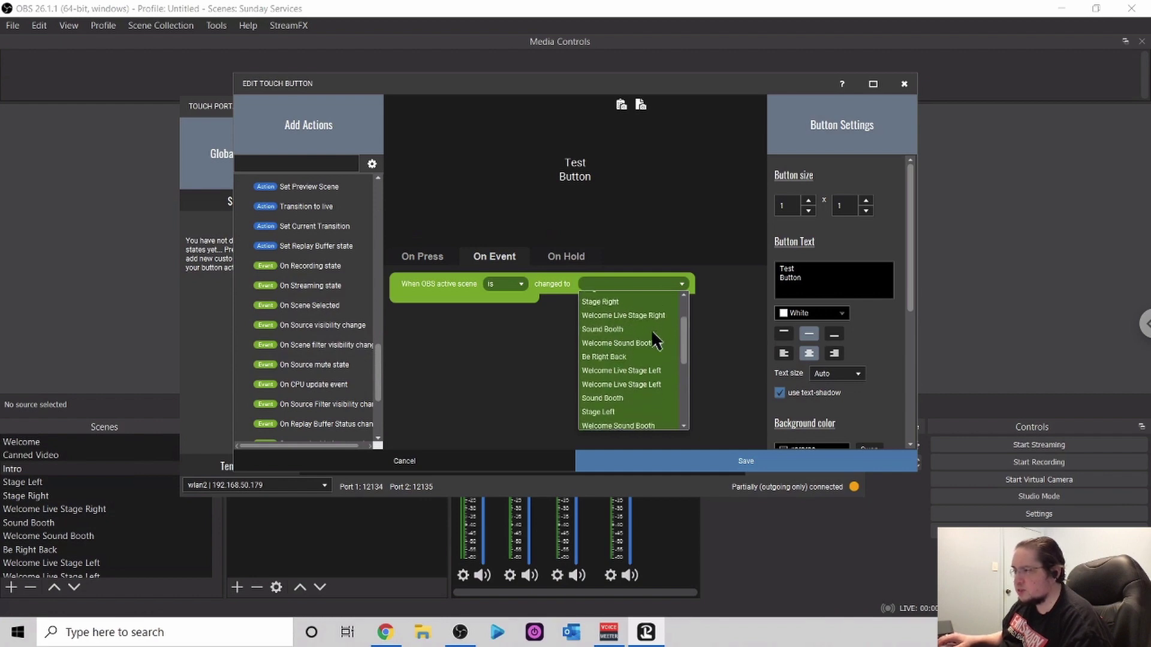
click(610, 327)
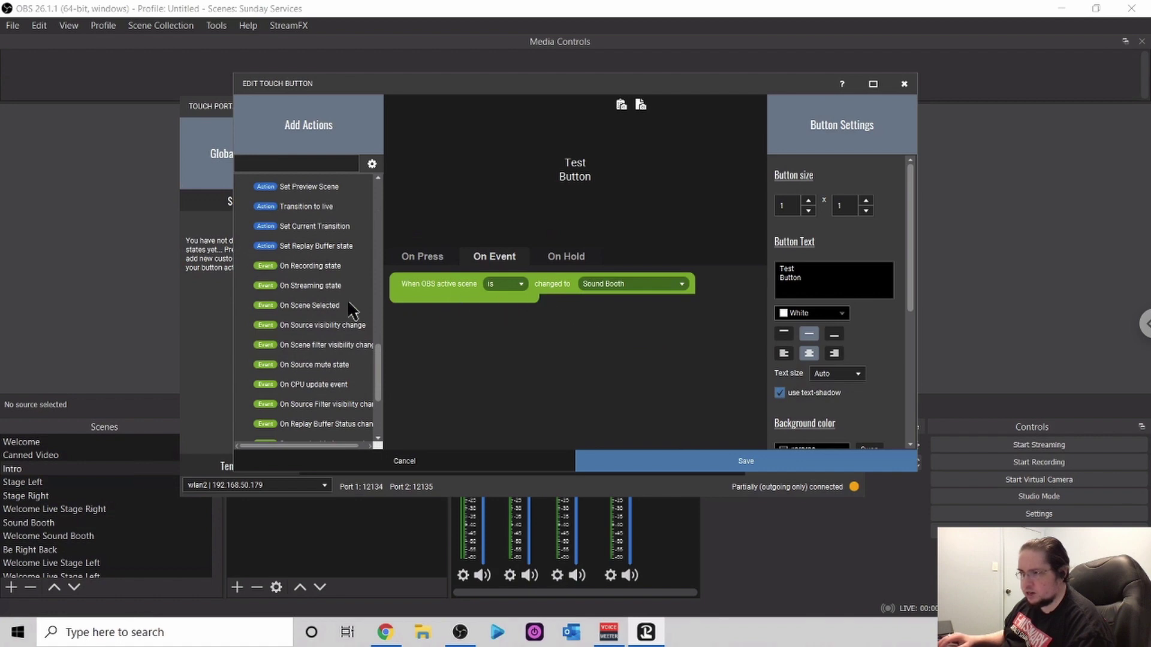
- Add a Change Button Visuals action to the Sound Booth scene event that changes both background colors to red #e64d4d
scroll(340, 298, down, 2)
scroll(339, 297, up, 10)
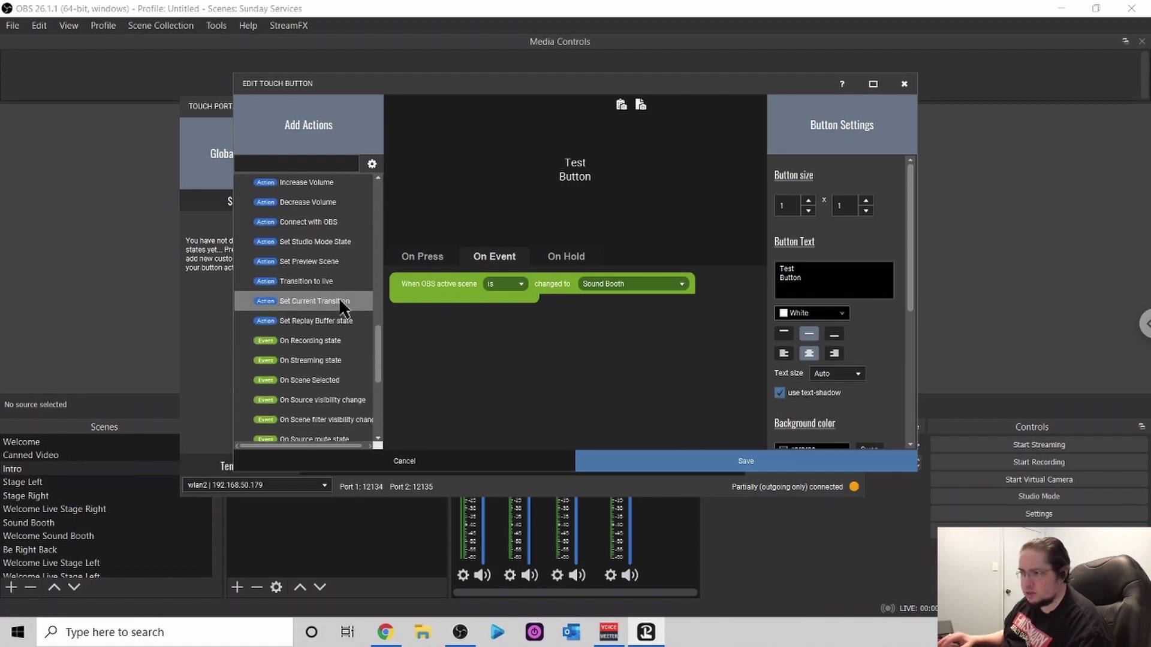
scroll(340, 297, up, 3)
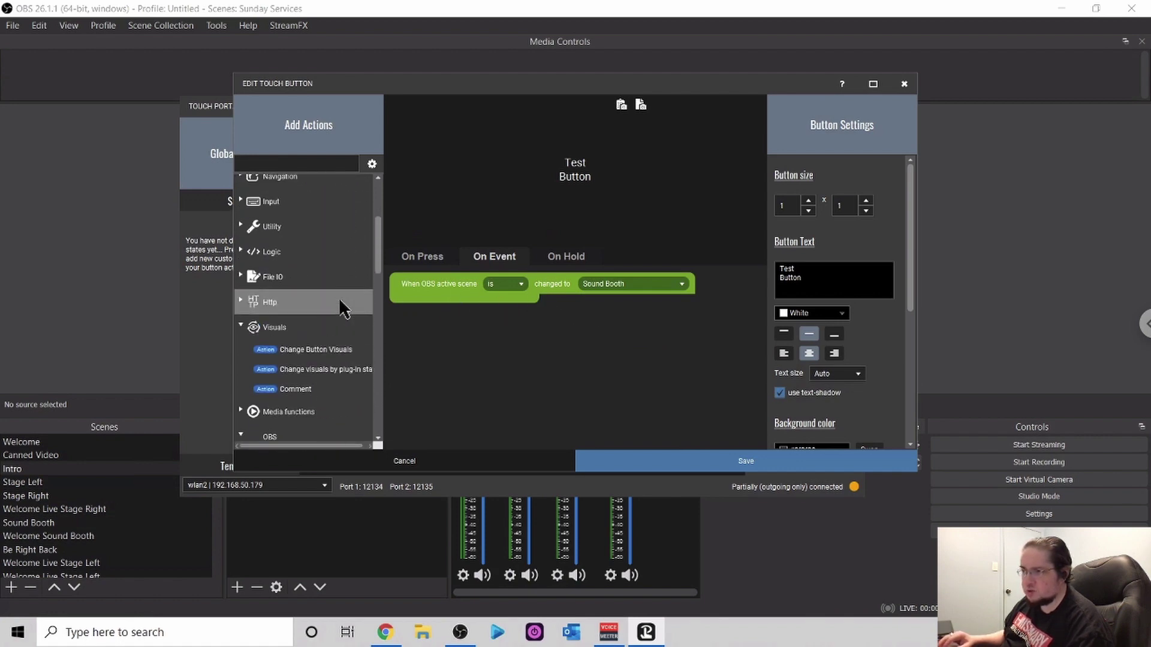
scroll(339, 298, up, 1)
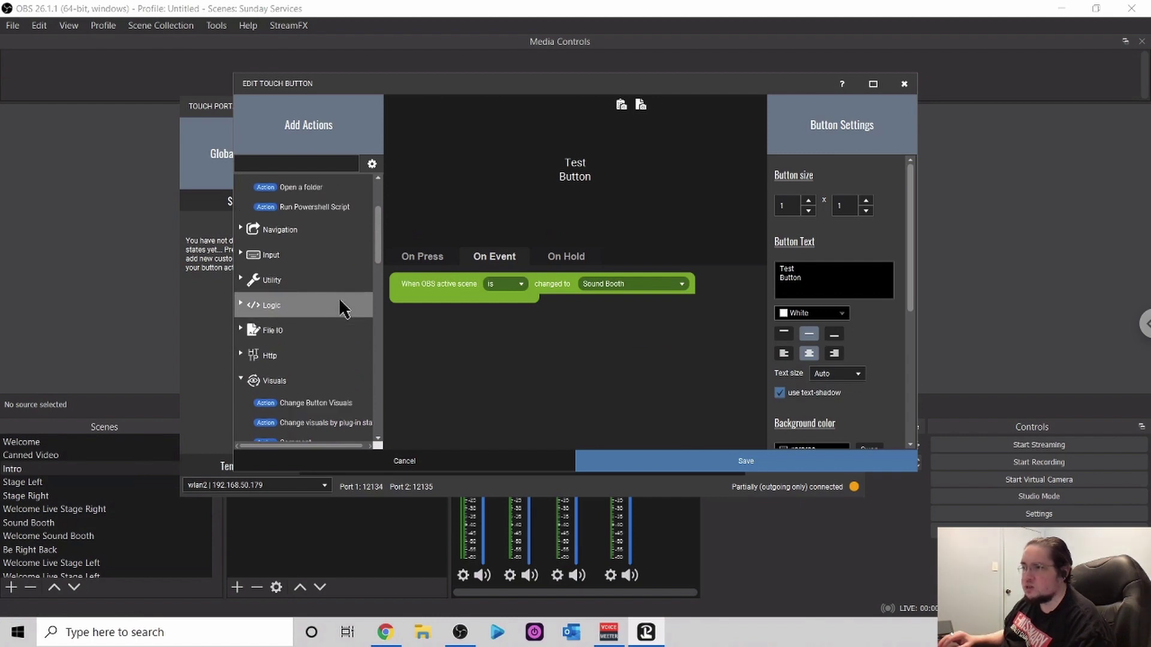
scroll(339, 297, up, 4)
scroll(340, 307, up, 1)
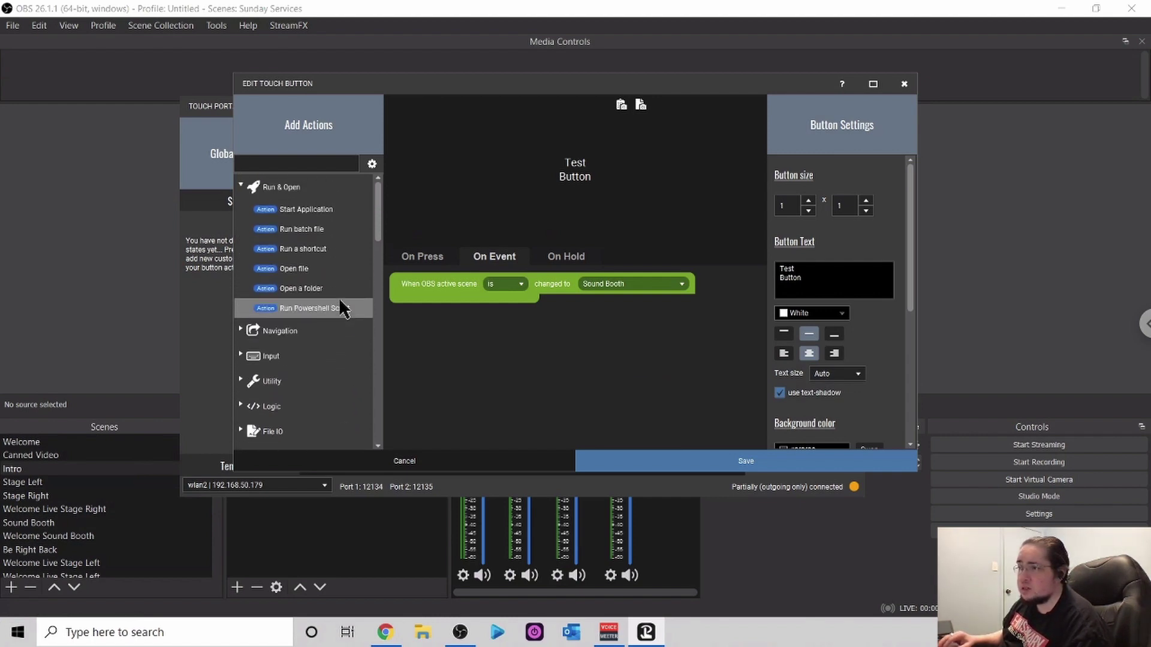
scroll(342, 307, down, 5)
scroll(345, 324, down, 3)
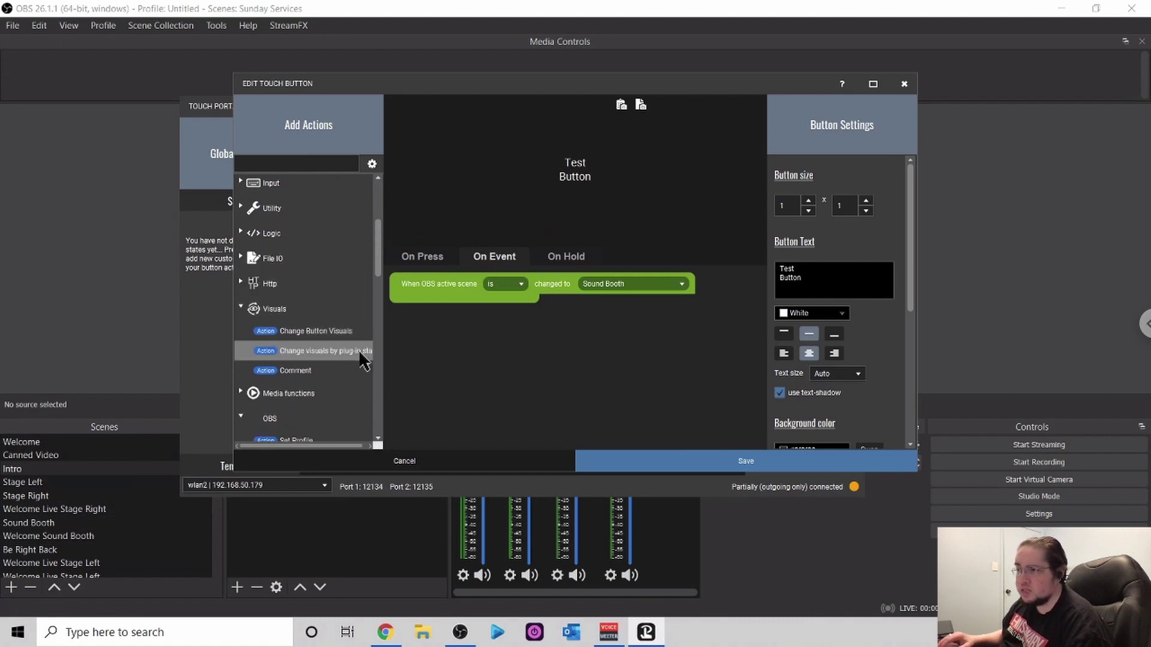
double_click(322, 331)
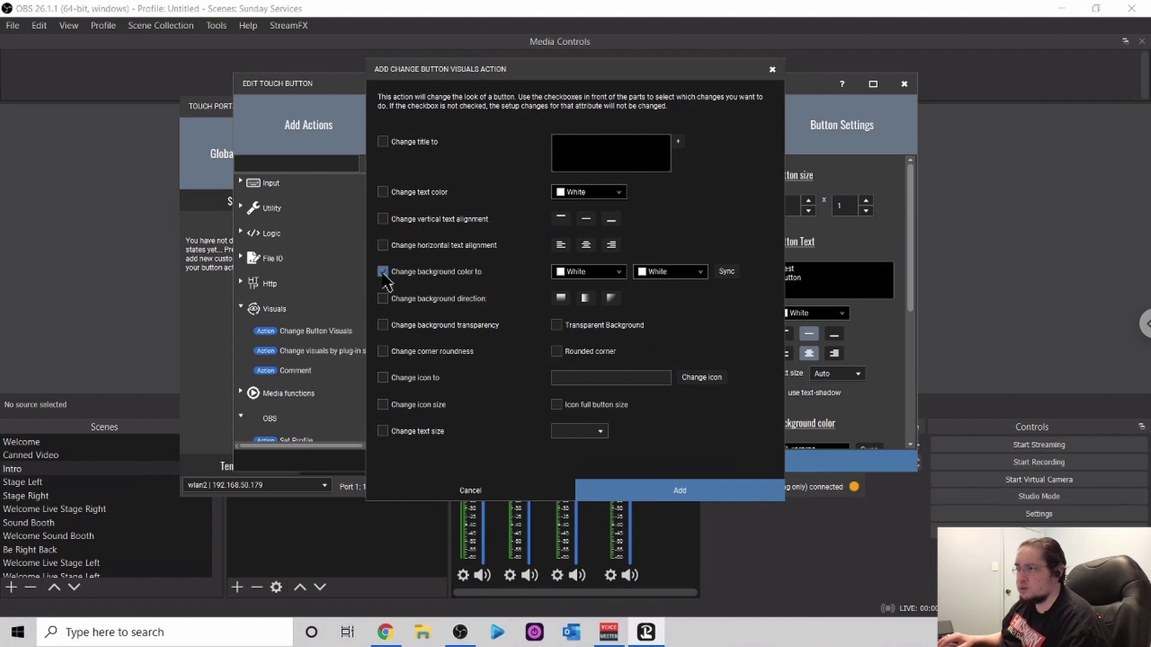
click(620, 274)
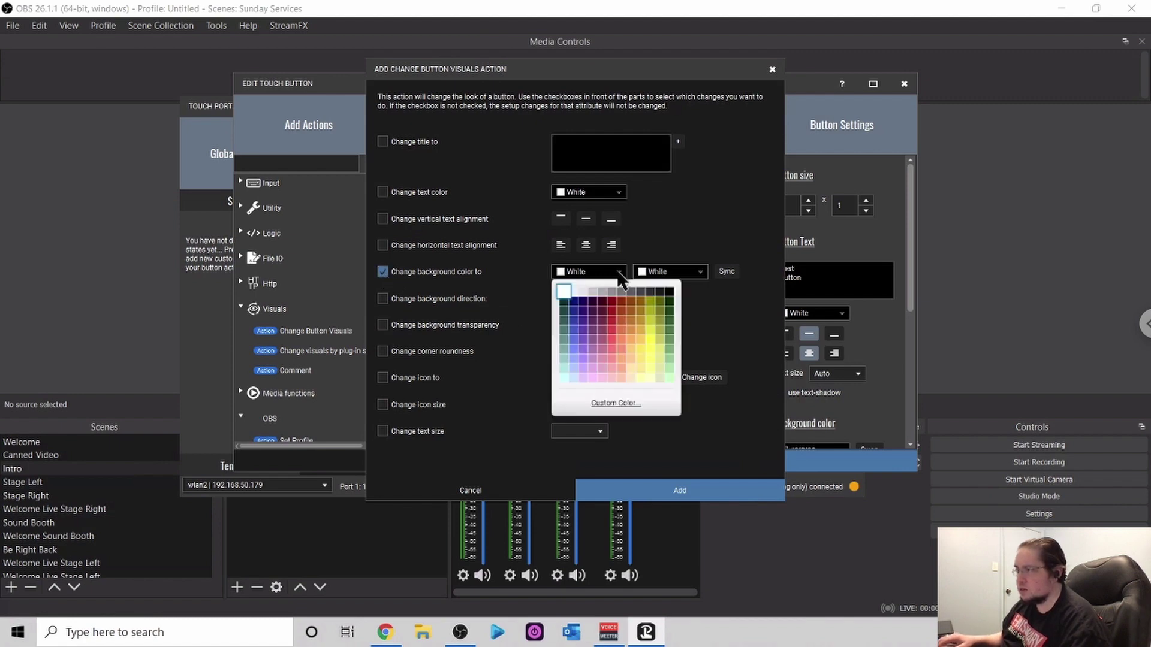
click(612, 331)
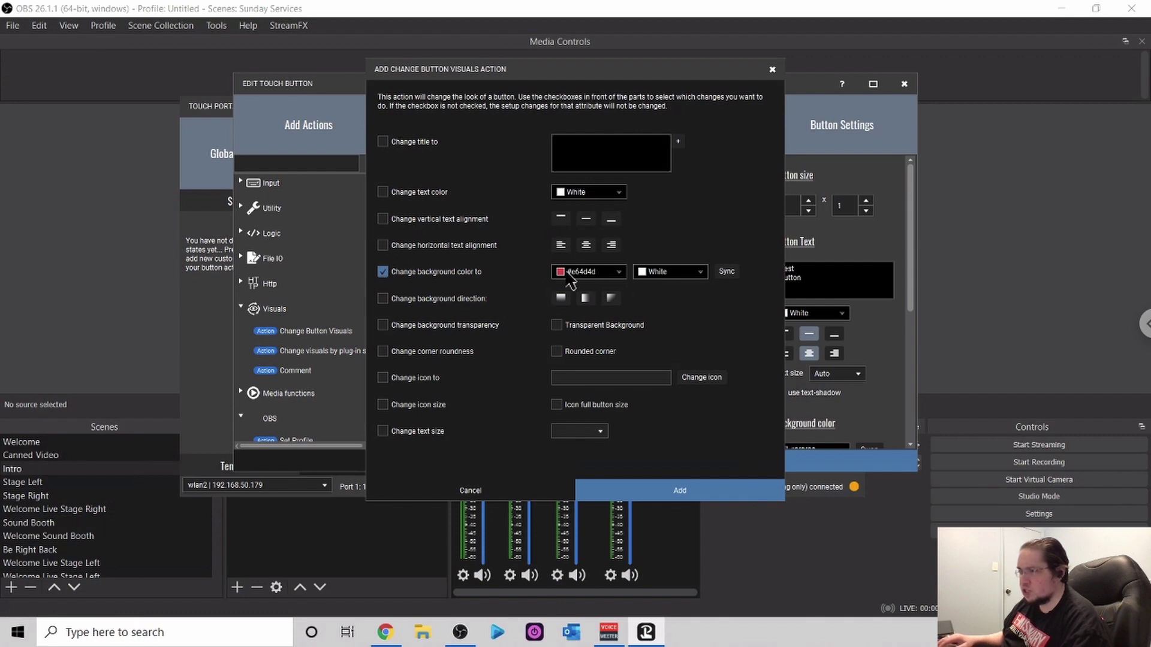
click(731, 274)
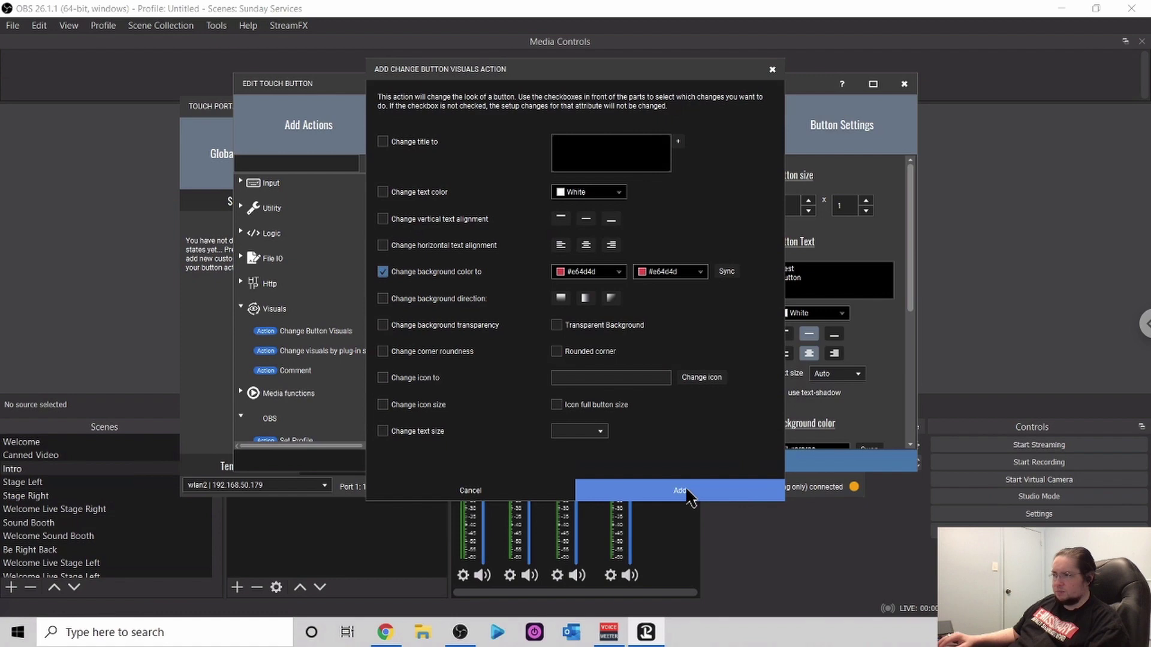
click(688, 495)
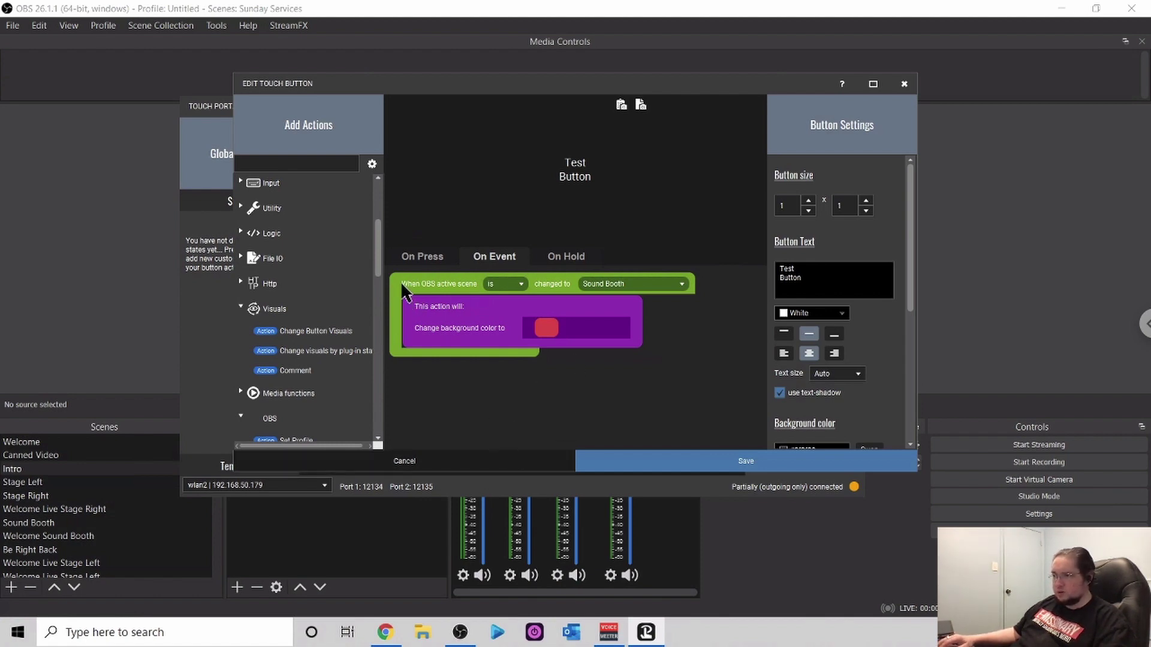
- Duplicate the Sound Booth scene event together with its background color action, and set the copy's condition to "is not"
click(506, 315)
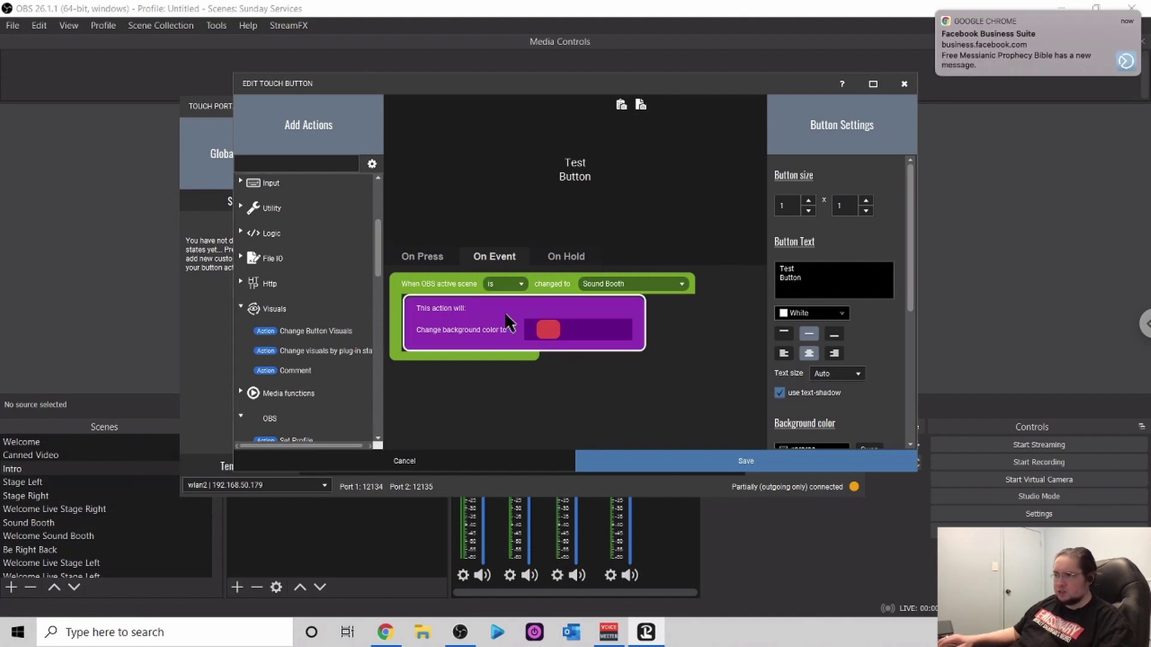
click(459, 279)
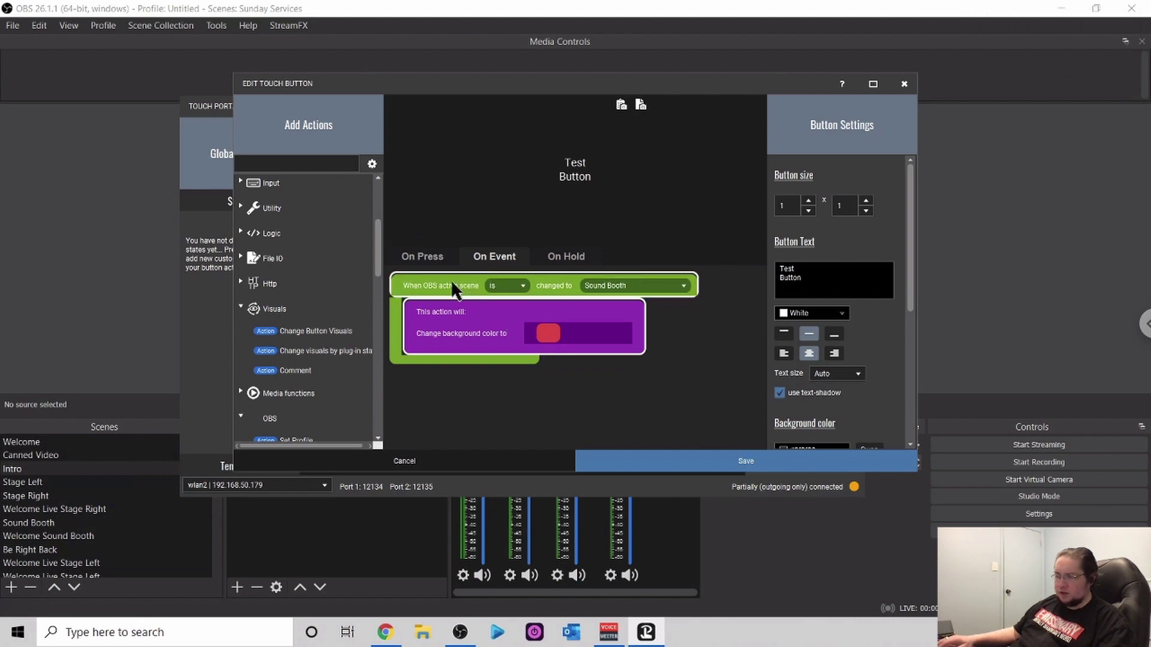
right_click(451, 279)
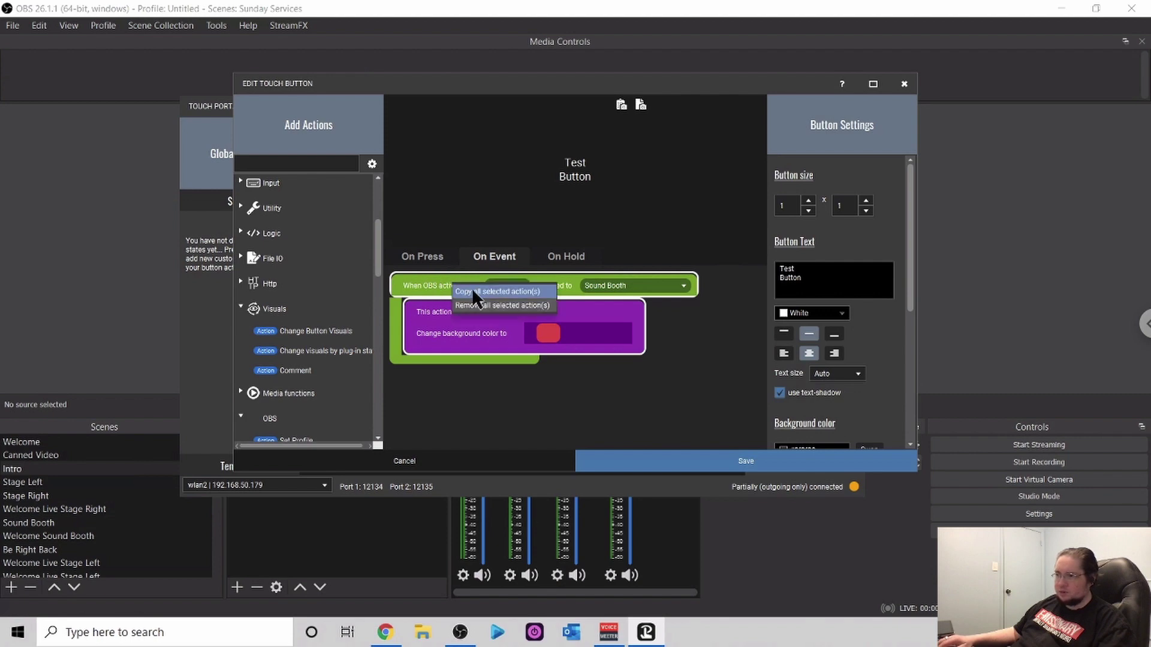
click(472, 290)
right_click(477, 396)
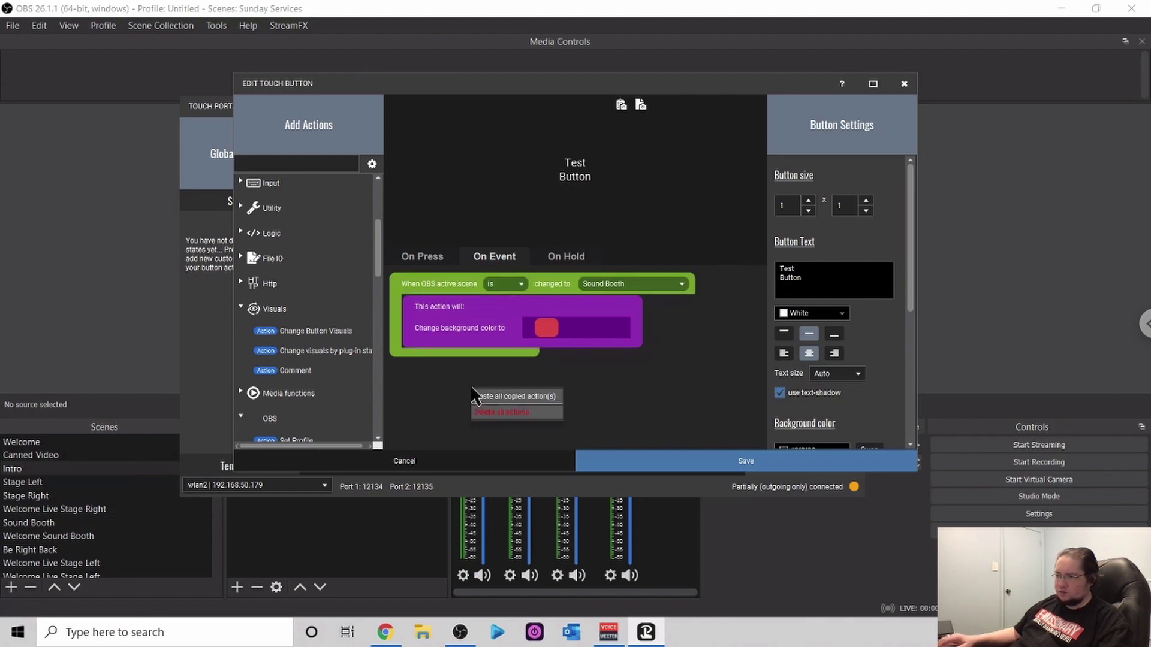
click(499, 399)
drag(473, 374, 469, 418)
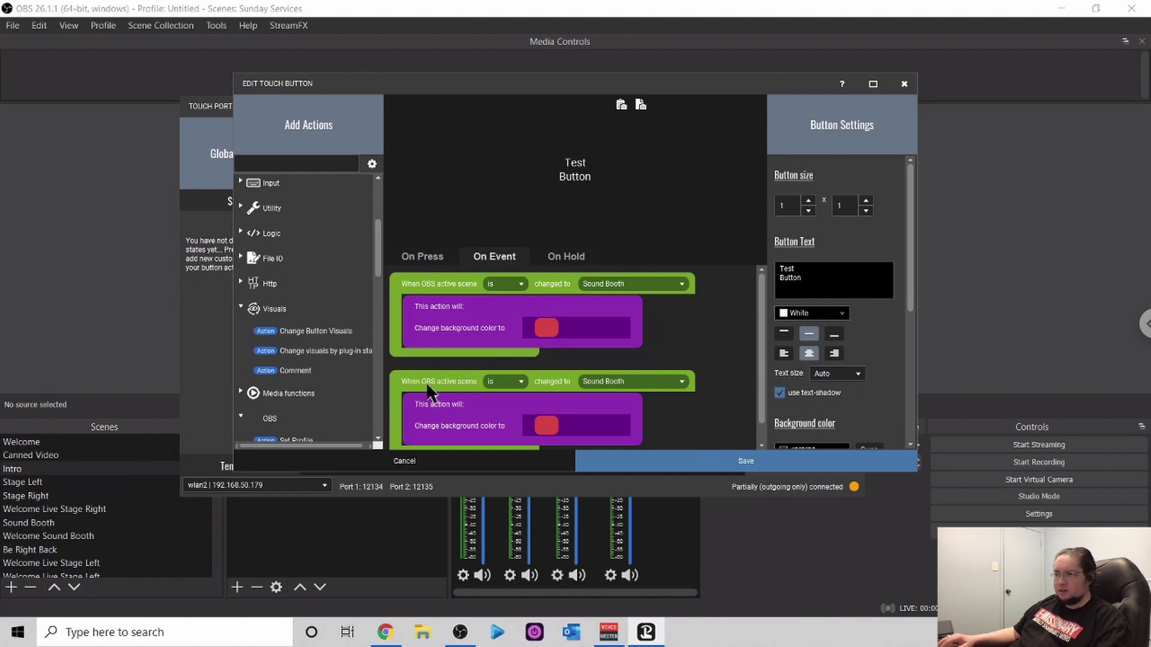
click(520, 378)
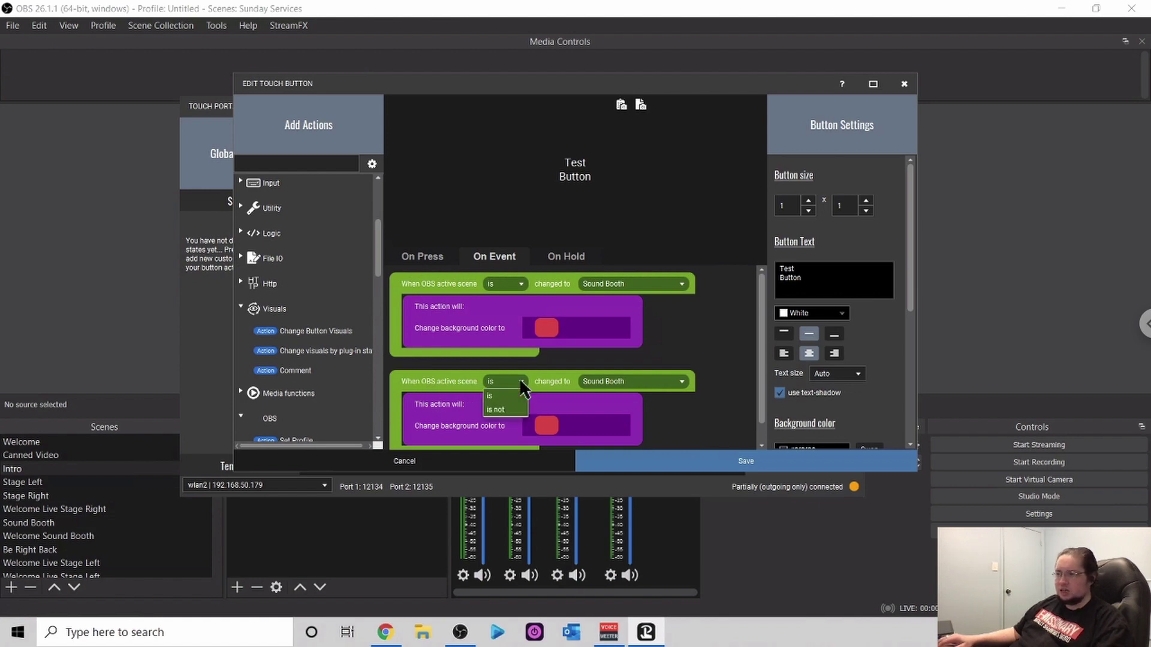
click(500, 410)
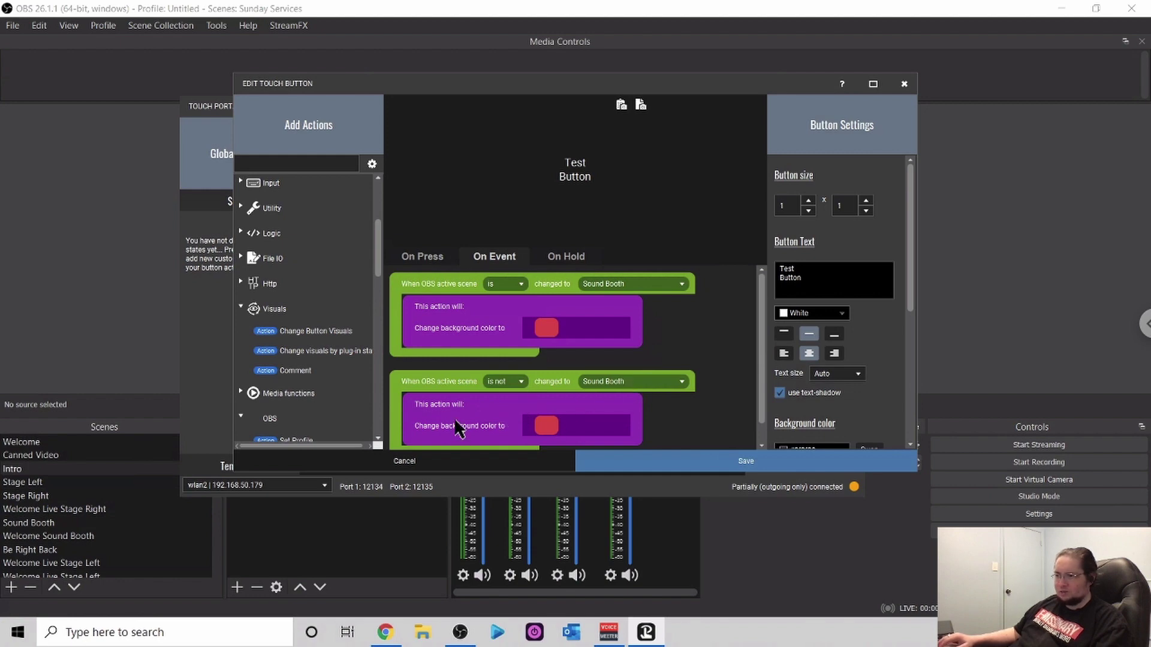
- Edit the visuals action in the "is not" event to set Transparent Background instead of a background color, and save the button
right_click(486, 418)
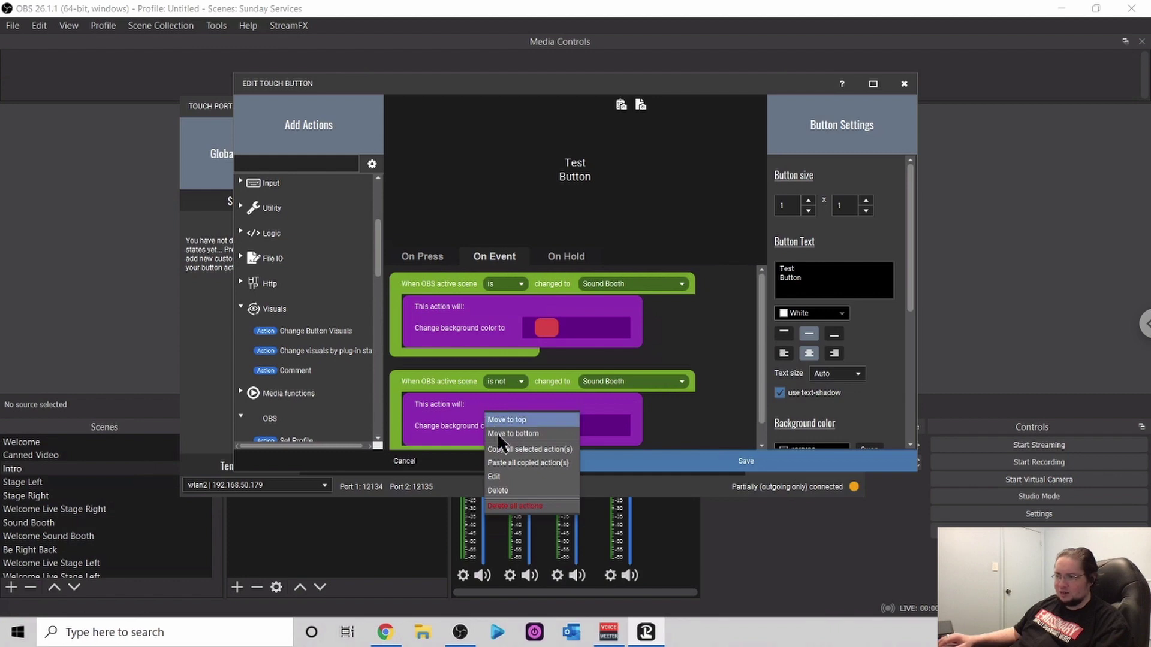
click(499, 476)
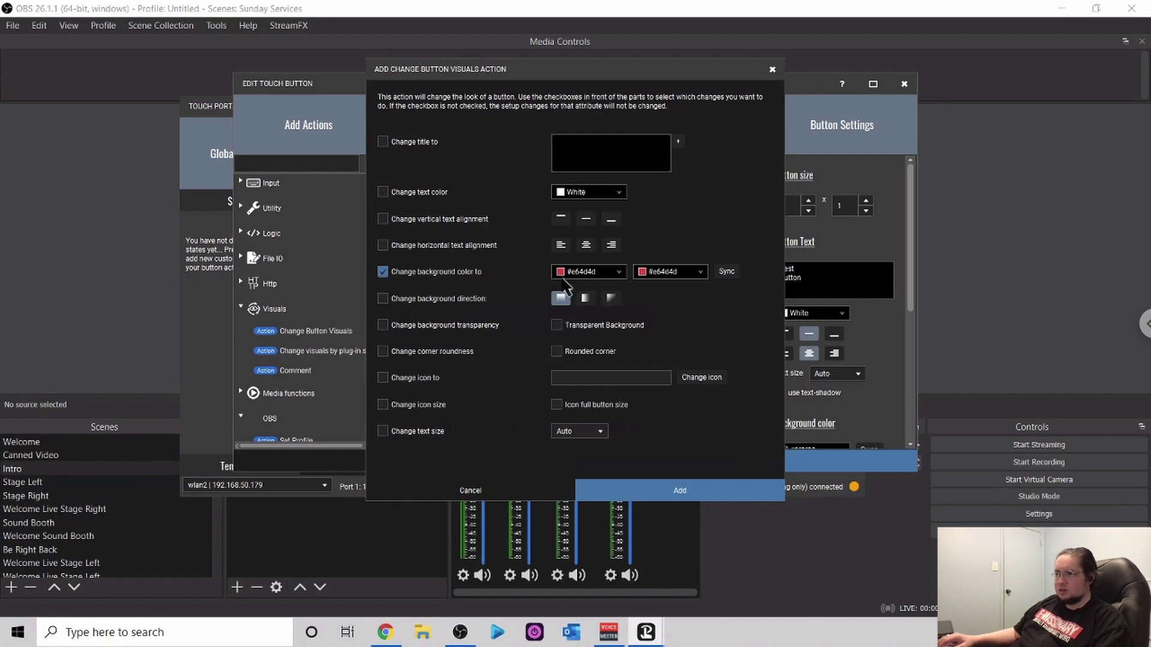
click(383, 272)
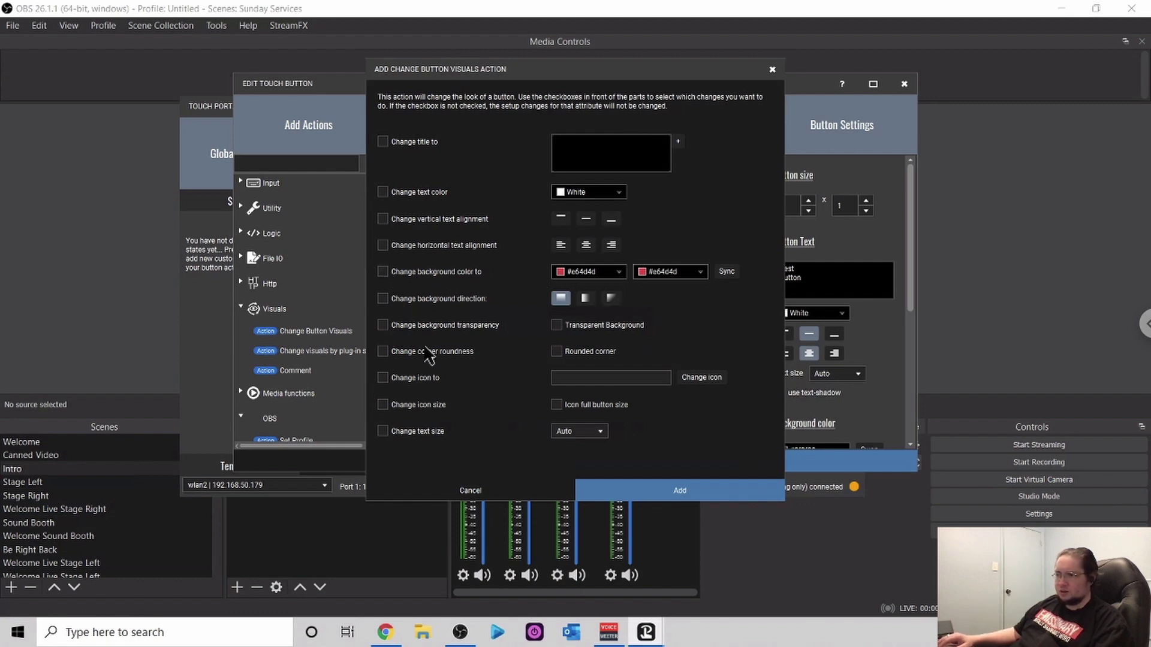
click(383, 325)
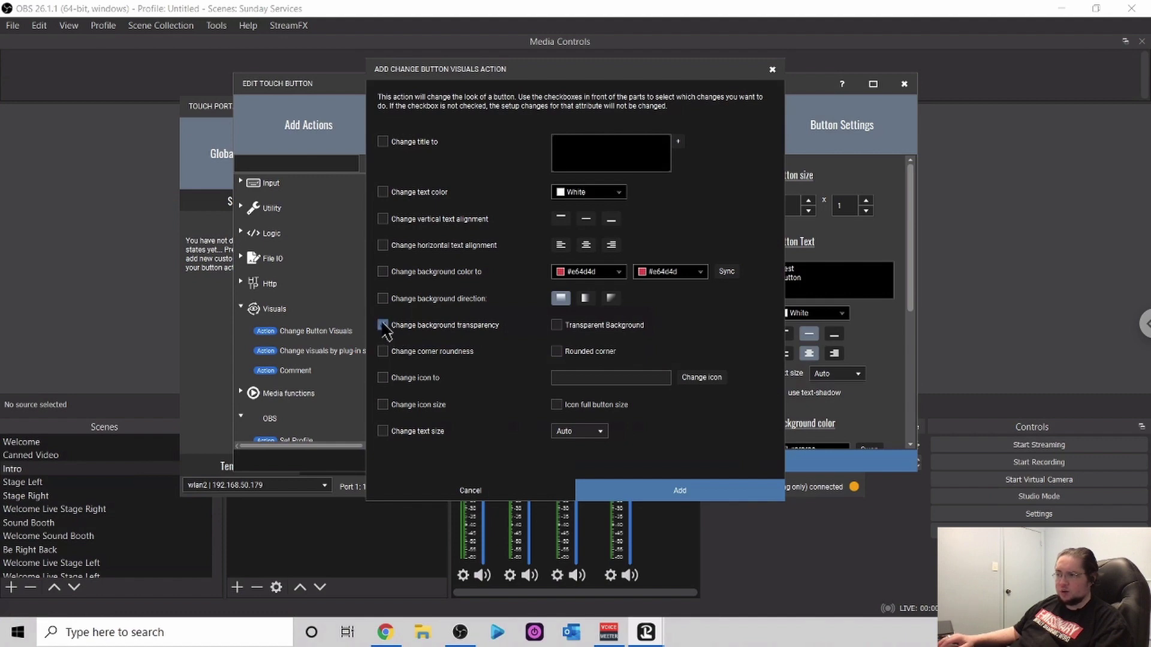
click(557, 325)
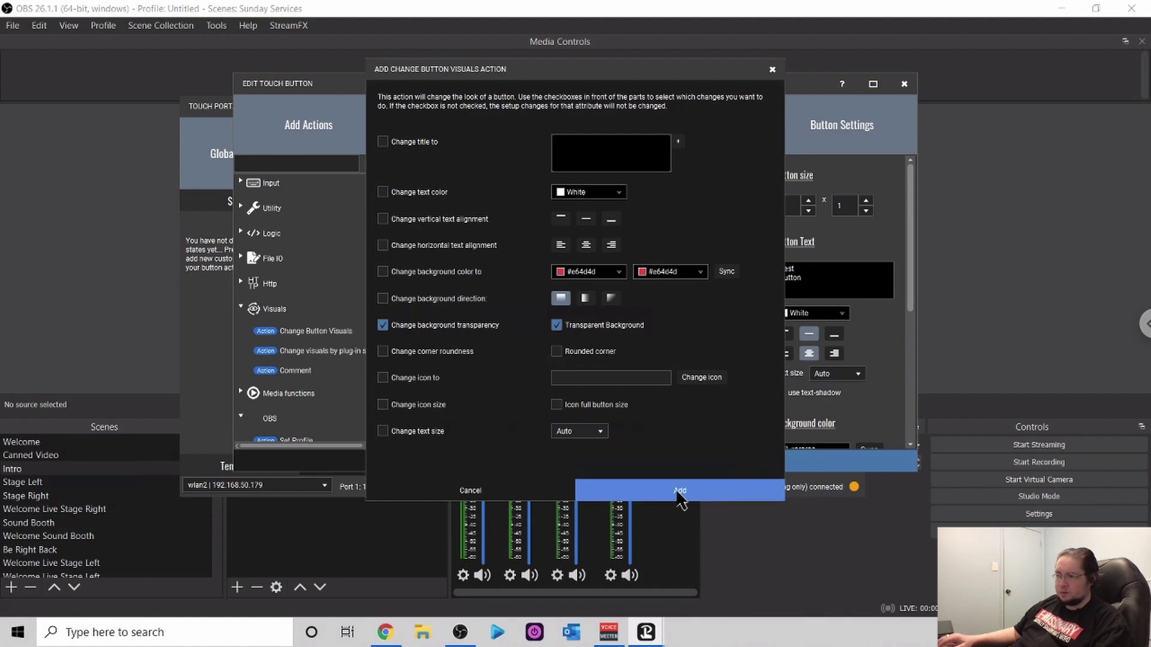
click(680, 493)
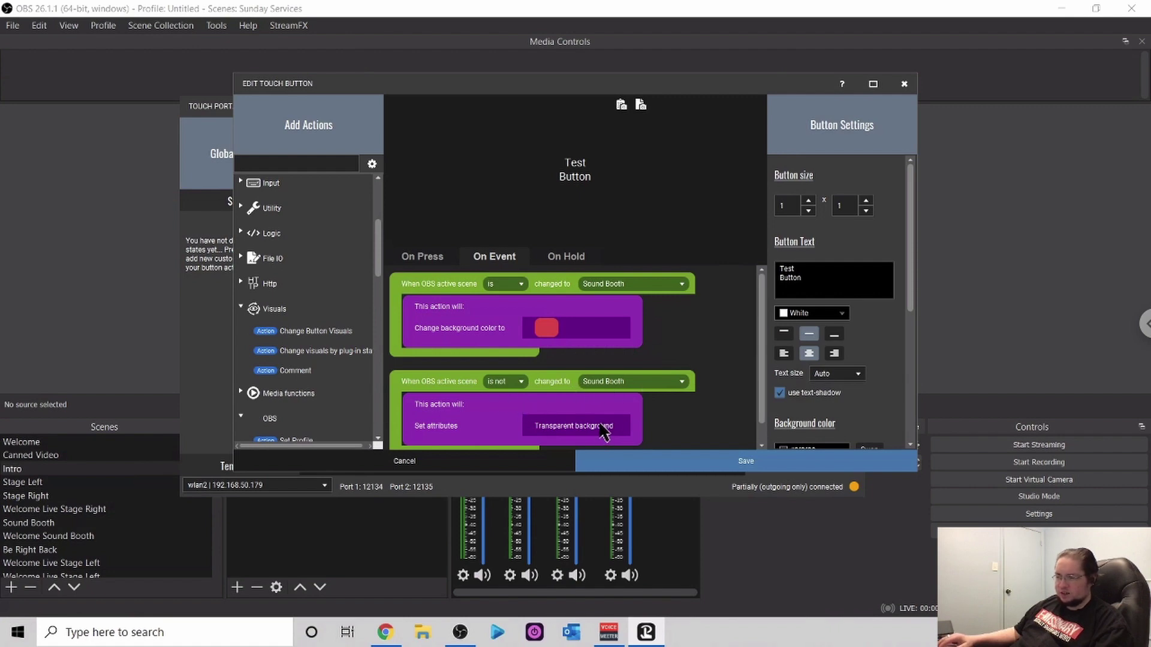
click(746, 465)
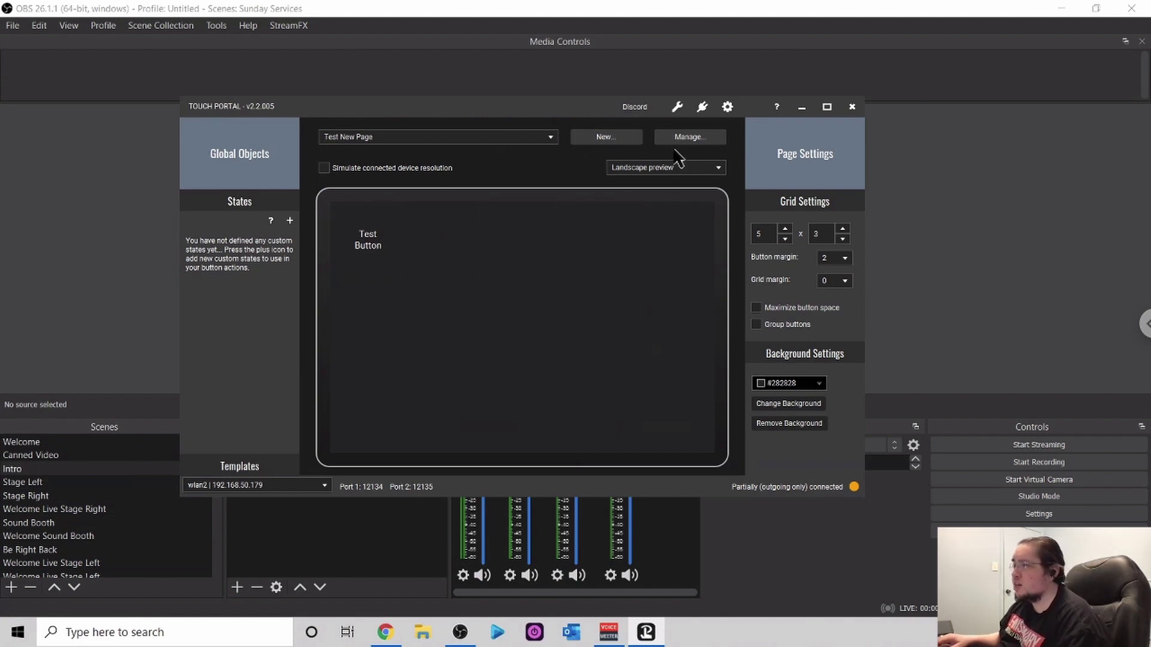
- Delete the page Test New Page
click(689, 138)
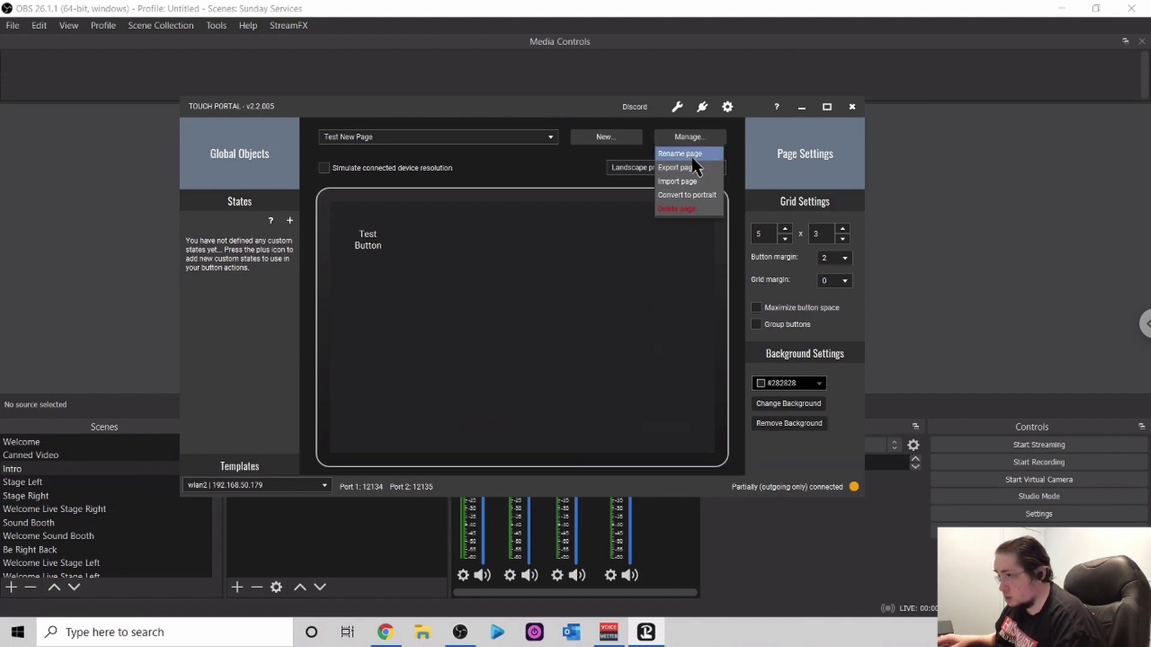
click(682, 210)
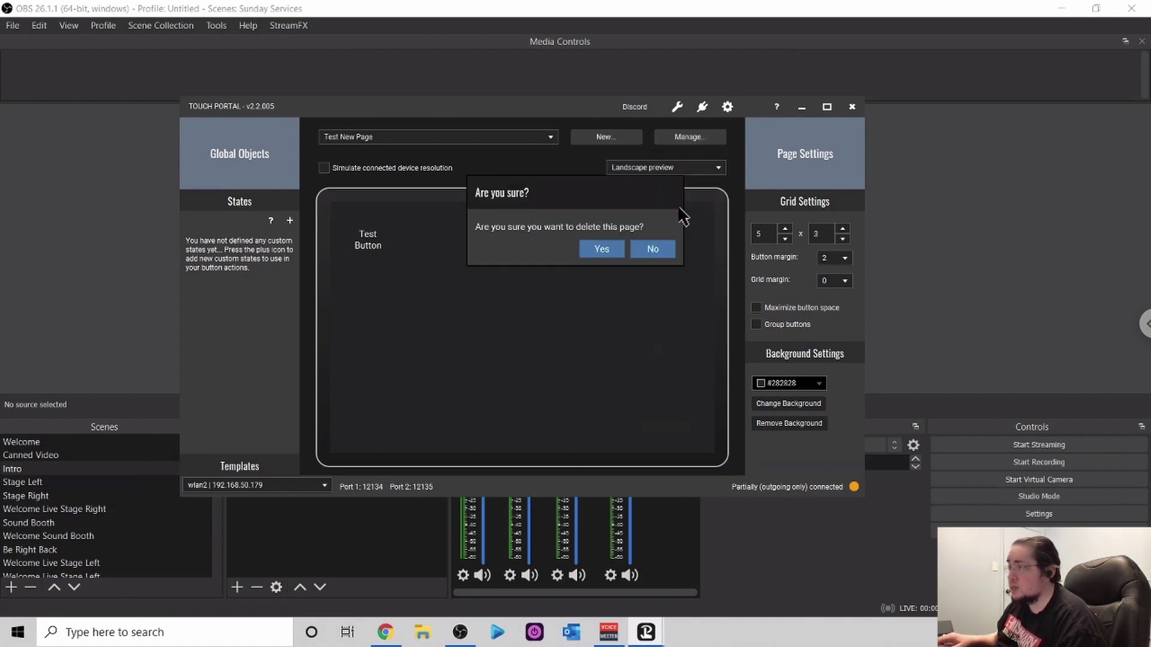
click(604, 248)
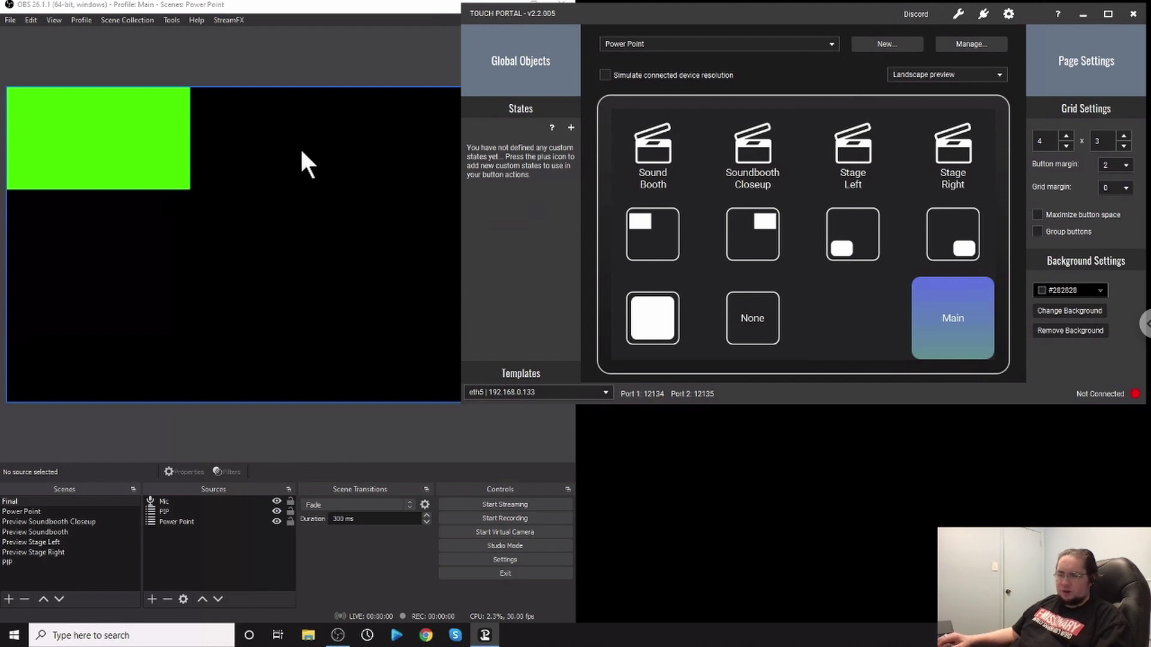
- Preview the Final scene's Bottom Left, Bottom Right, Full Screen and Top Left move filters in OBS, and close the filters window
click(41, 501)
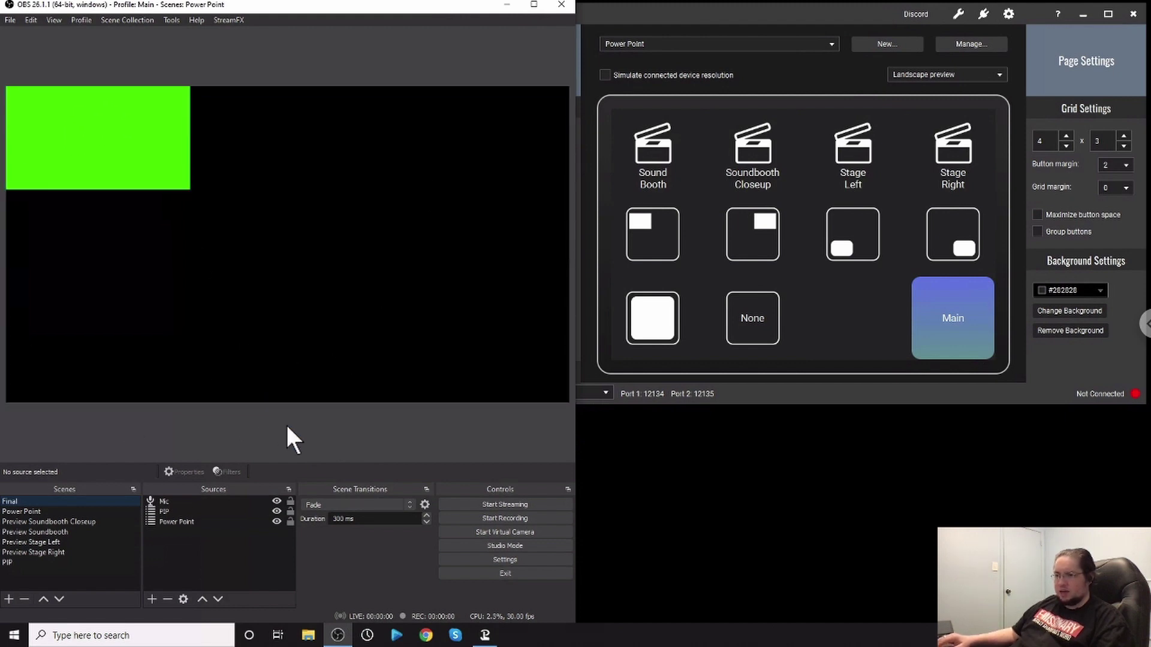
right_click(48, 500)
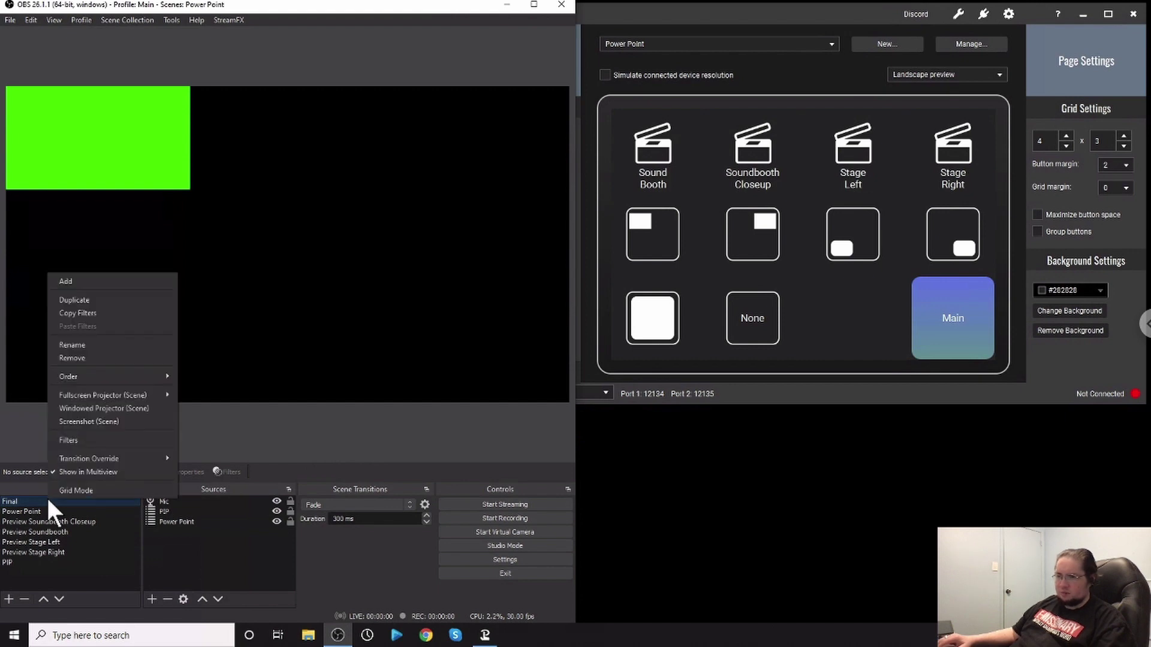
click(84, 440)
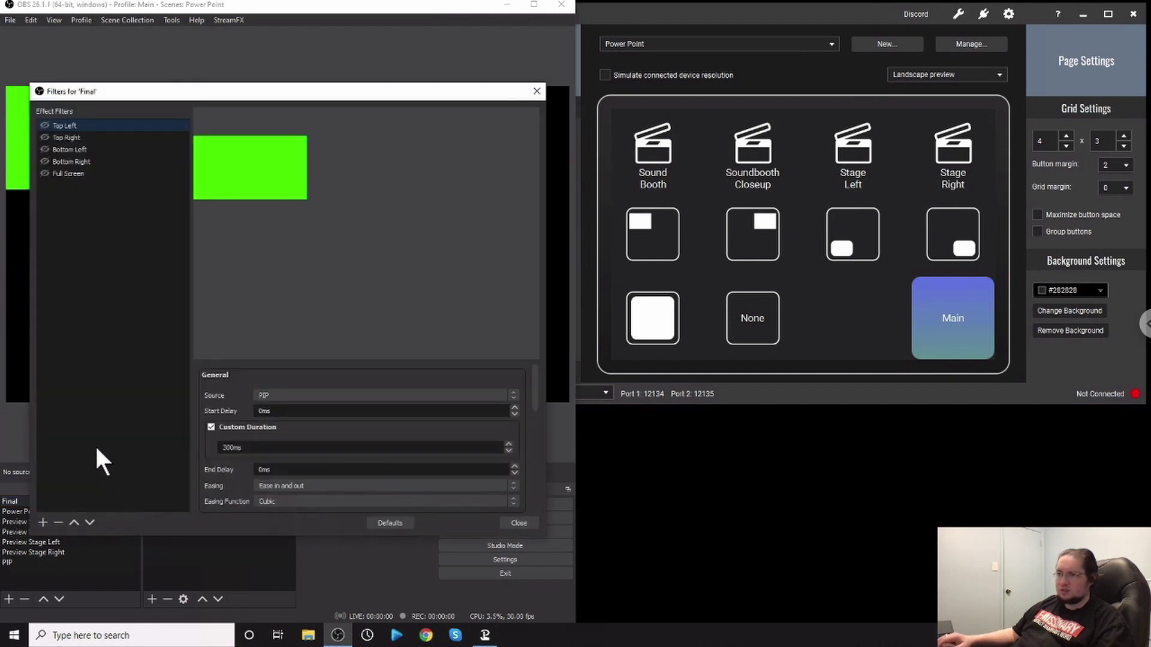
click(45, 150)
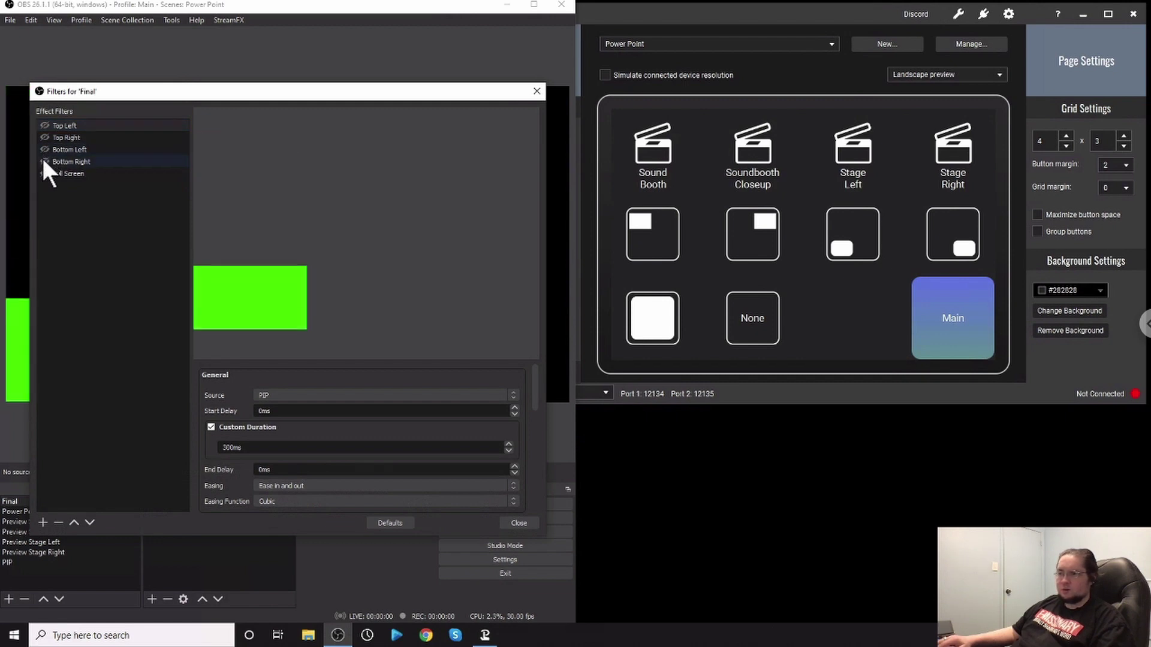
click(44, 162)
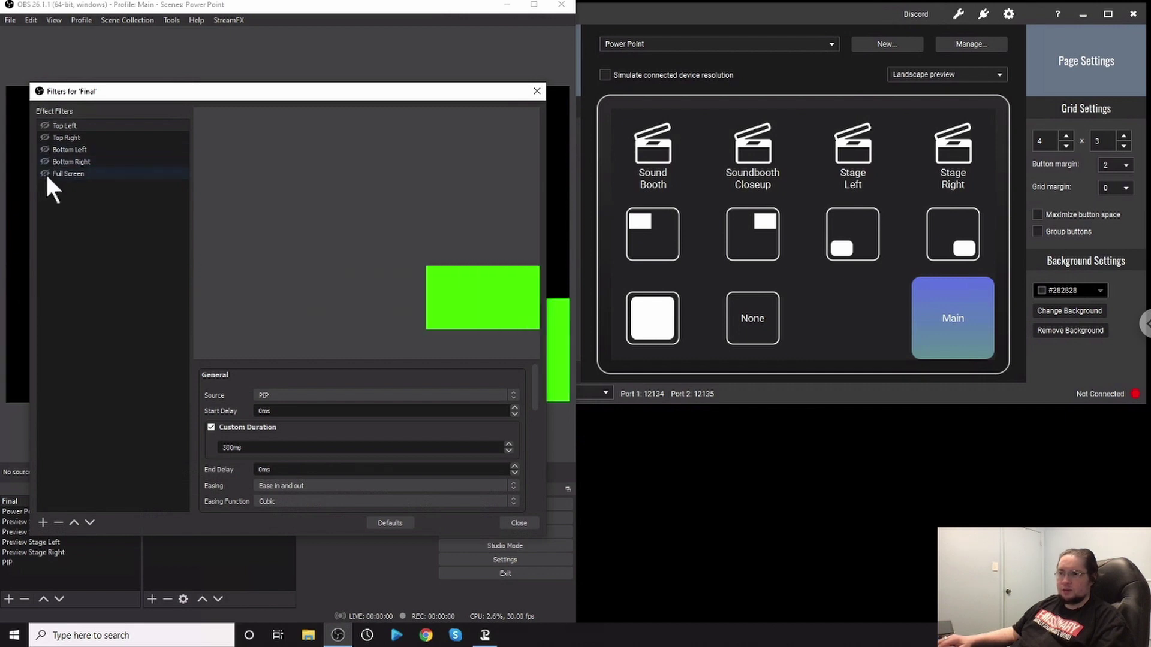
click(44, 173)
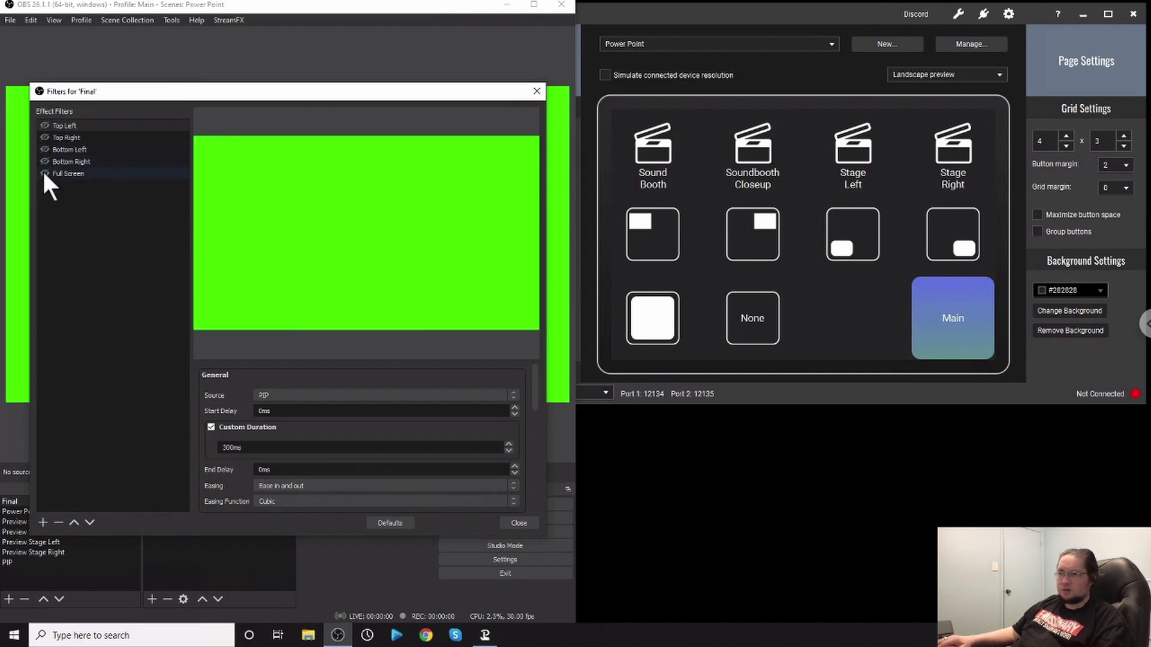
click(43, 125)
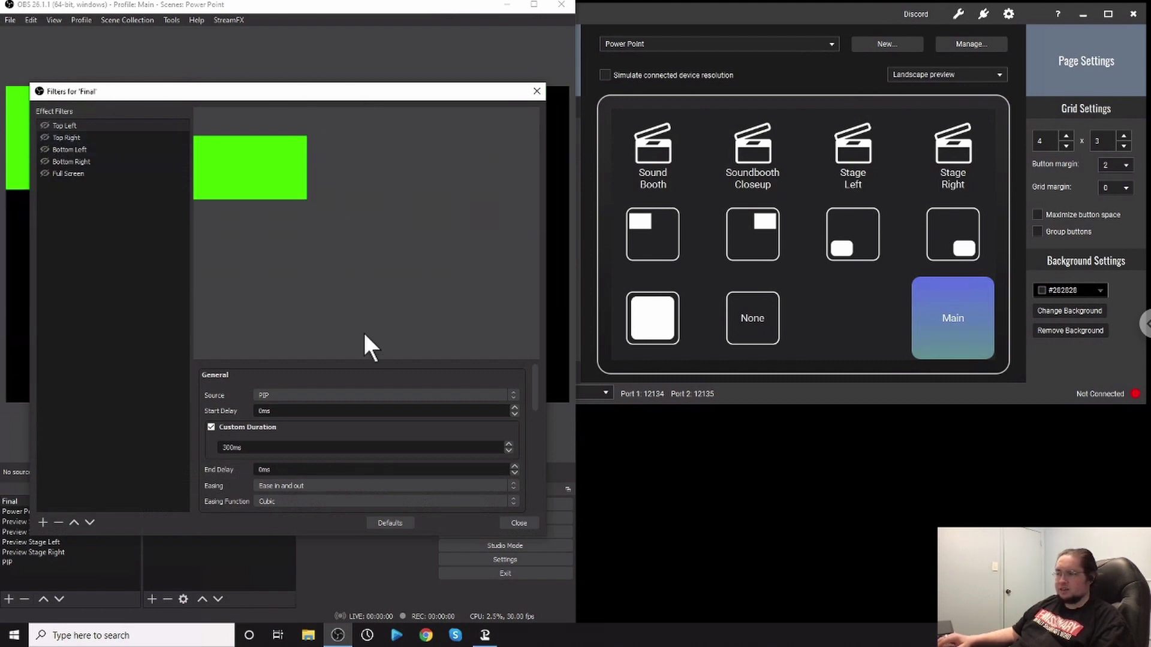
click(533, 90)
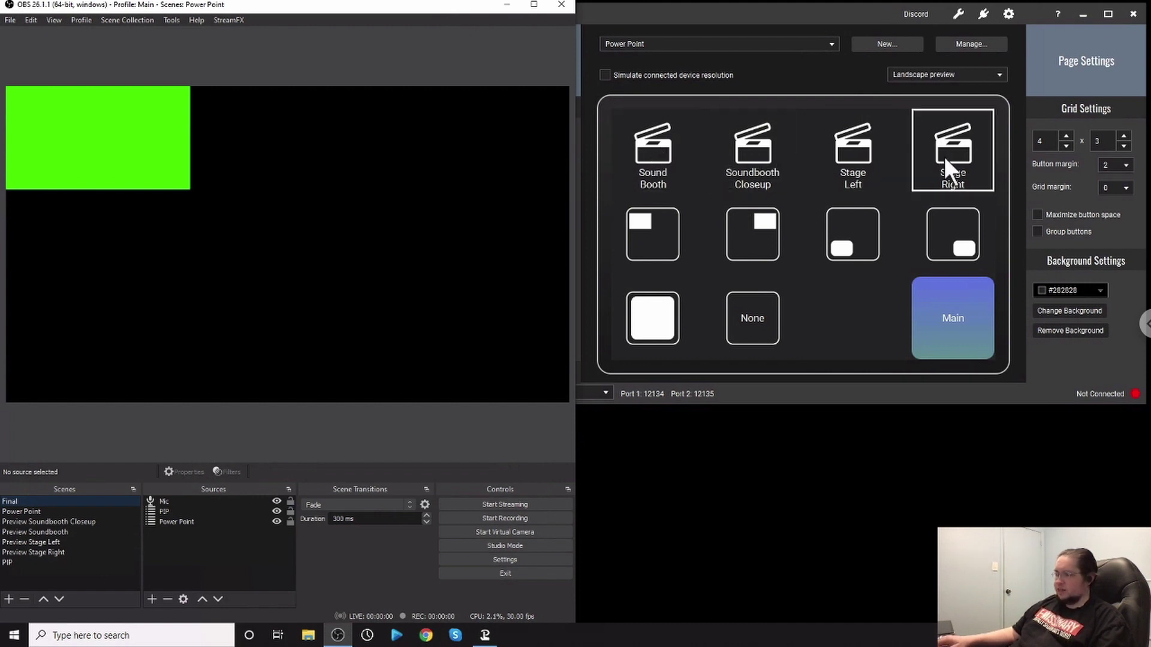
- Compare the Sound Booth button's on-press actions with the mirror sources in the PIP scene in OBS, and save the button
click(653, 156)
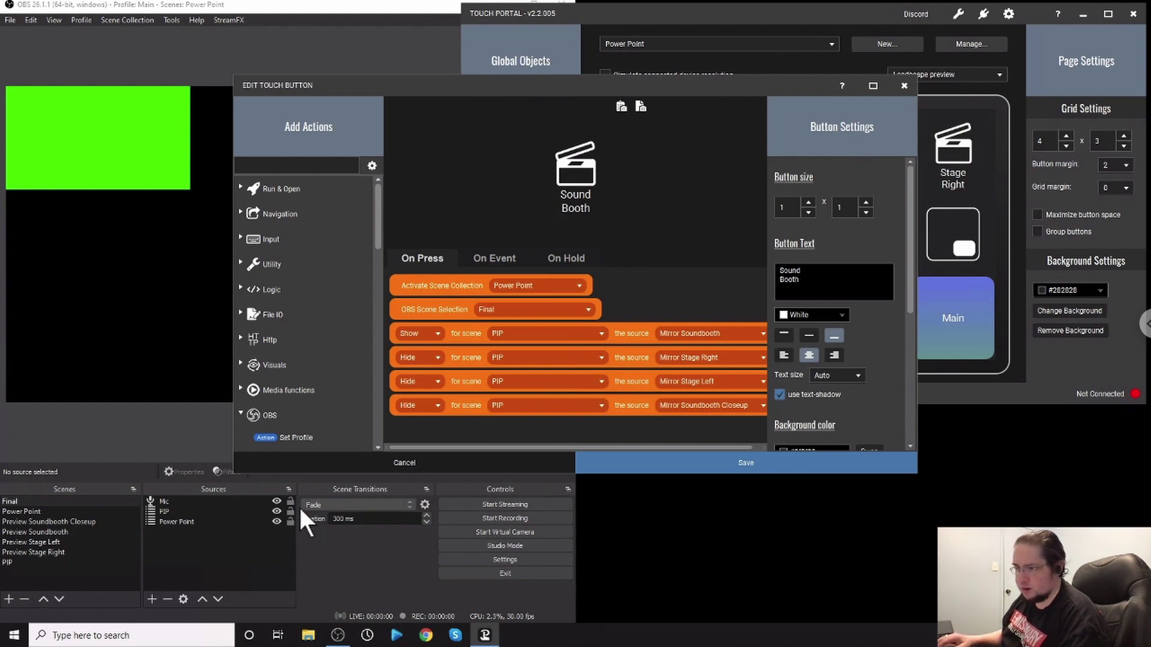
click(173, 559)
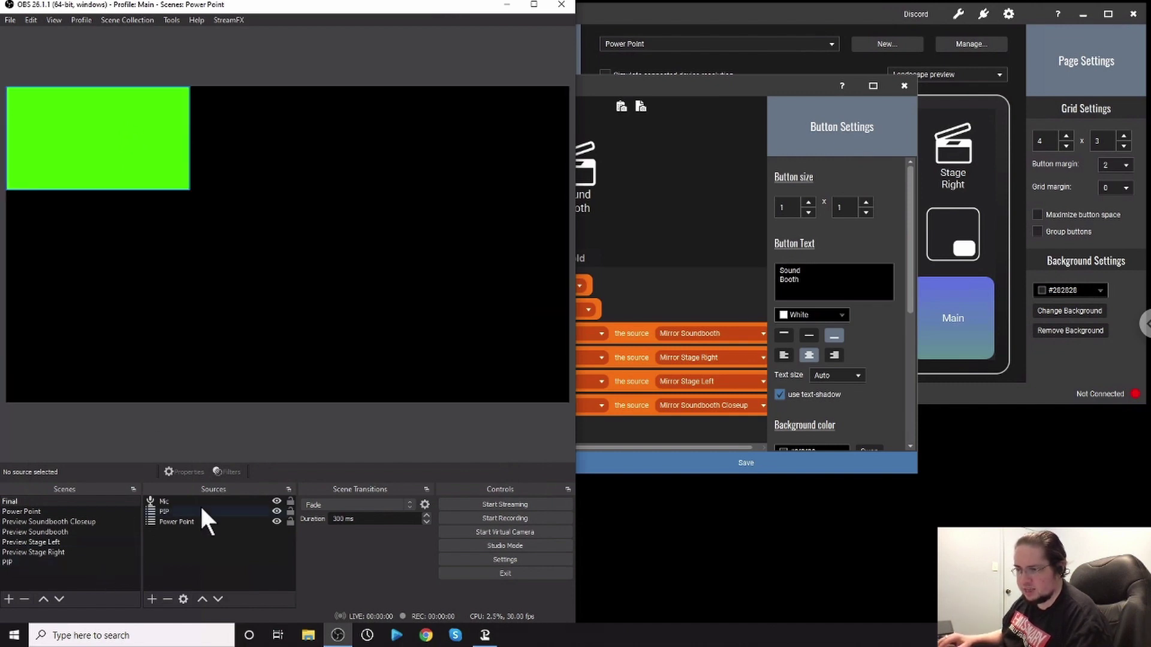
click(15, 564)
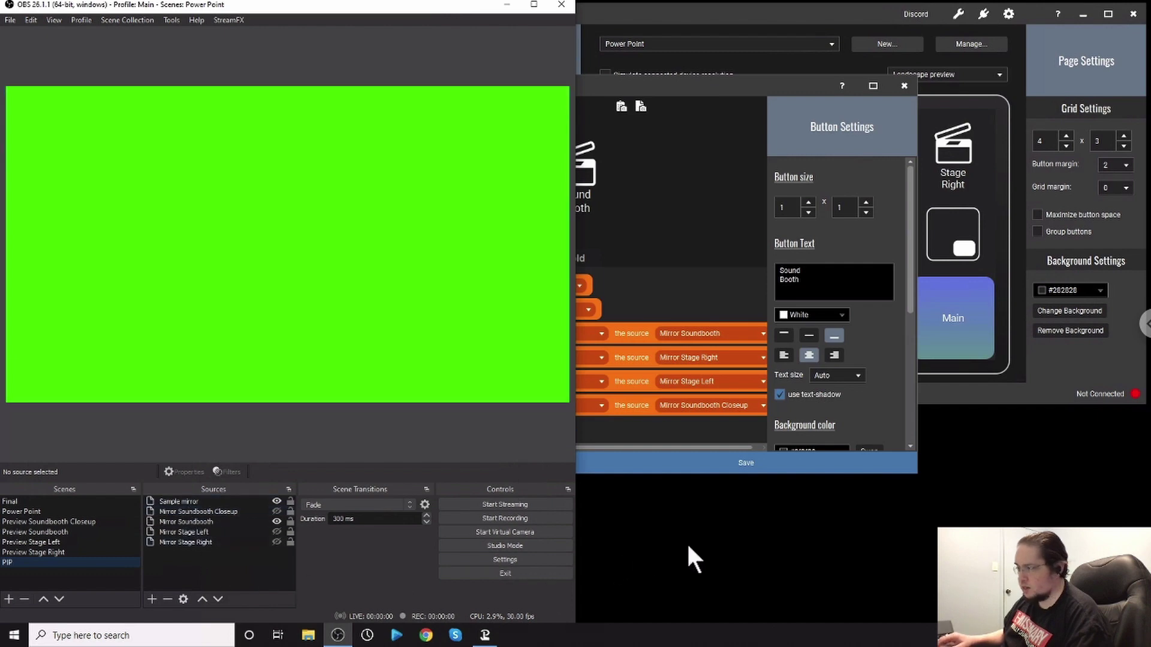
click(718, 78)
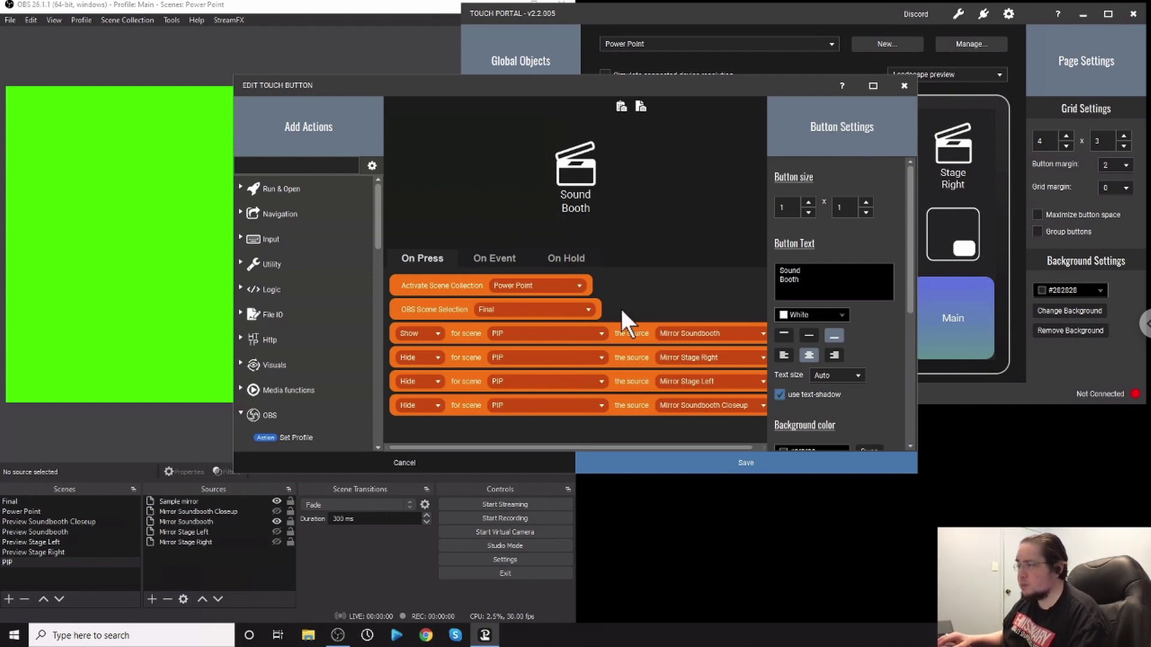
click(743, 462)
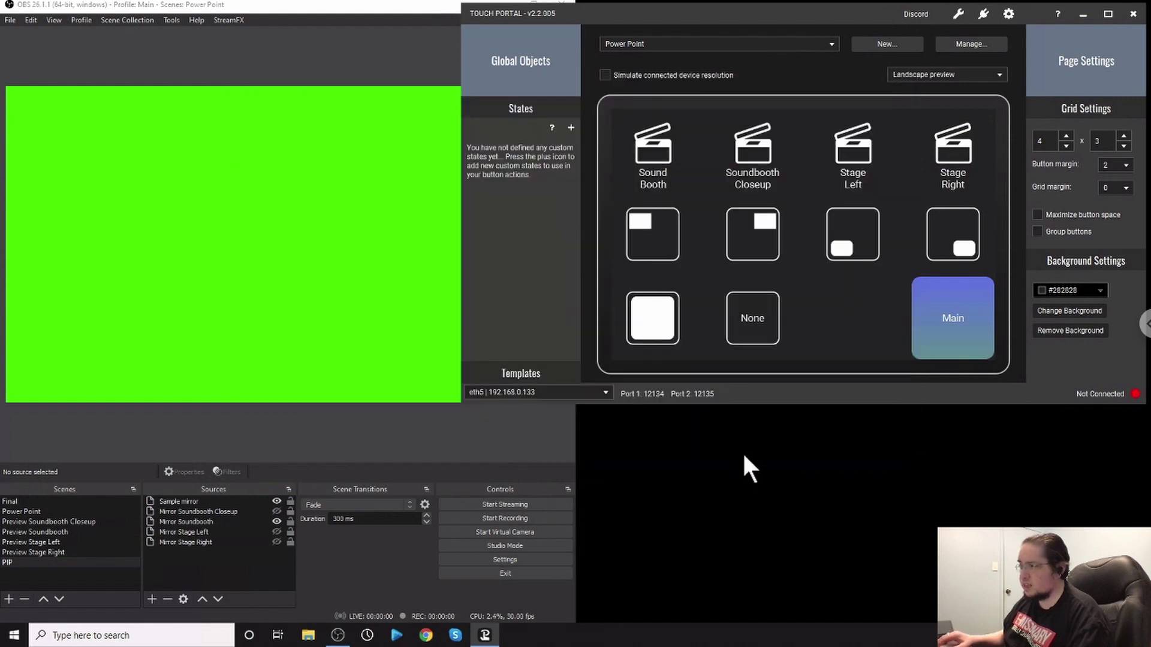
- Copy the Sound Booth button and paste it into the empty cell beside Main
right_click(657, 157)
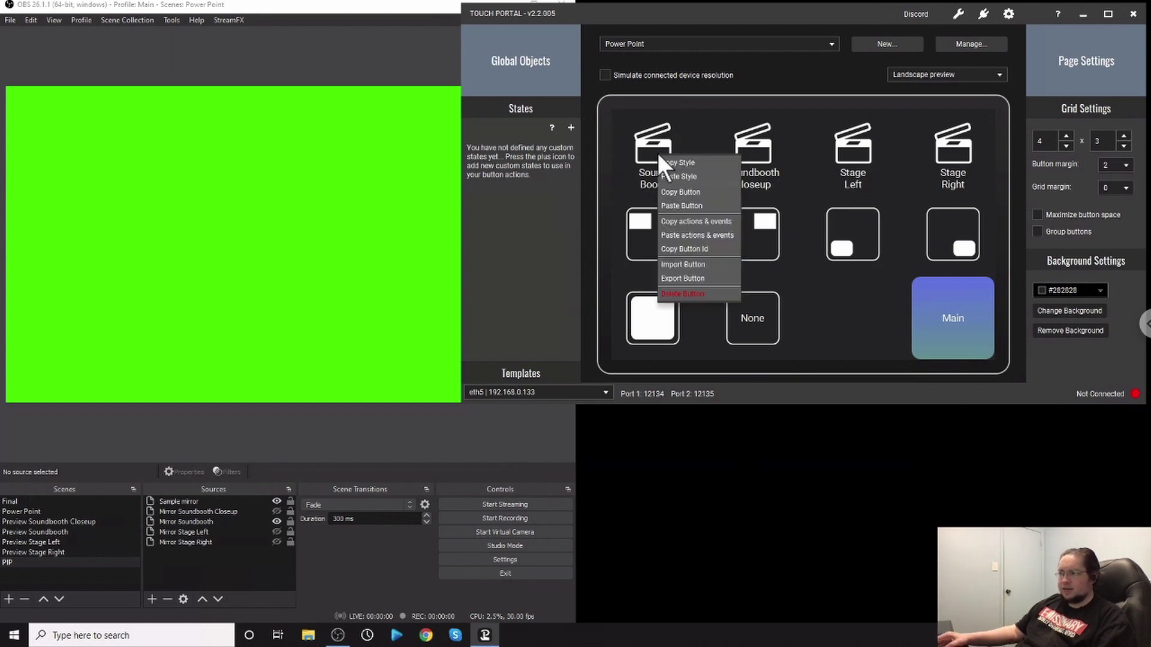
click(685, 192)
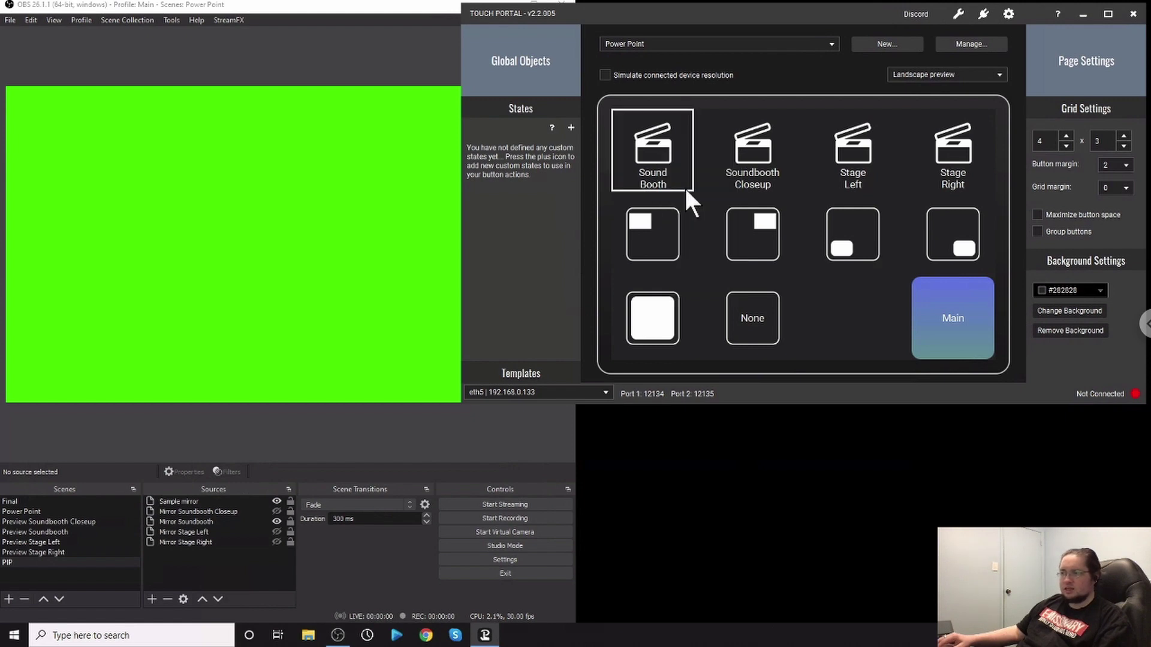
right_click(843, 307)
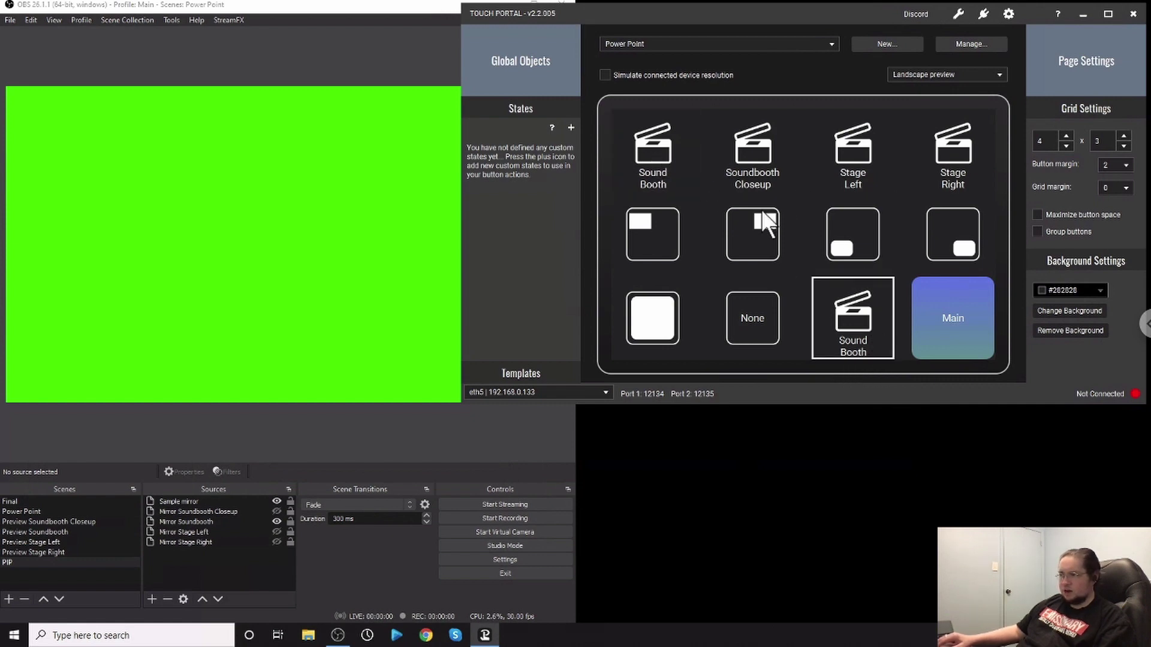
- Try relabeling the pasted Sound Booth copy as New Camera on two lines, and cancel the edit
click(856, 324)
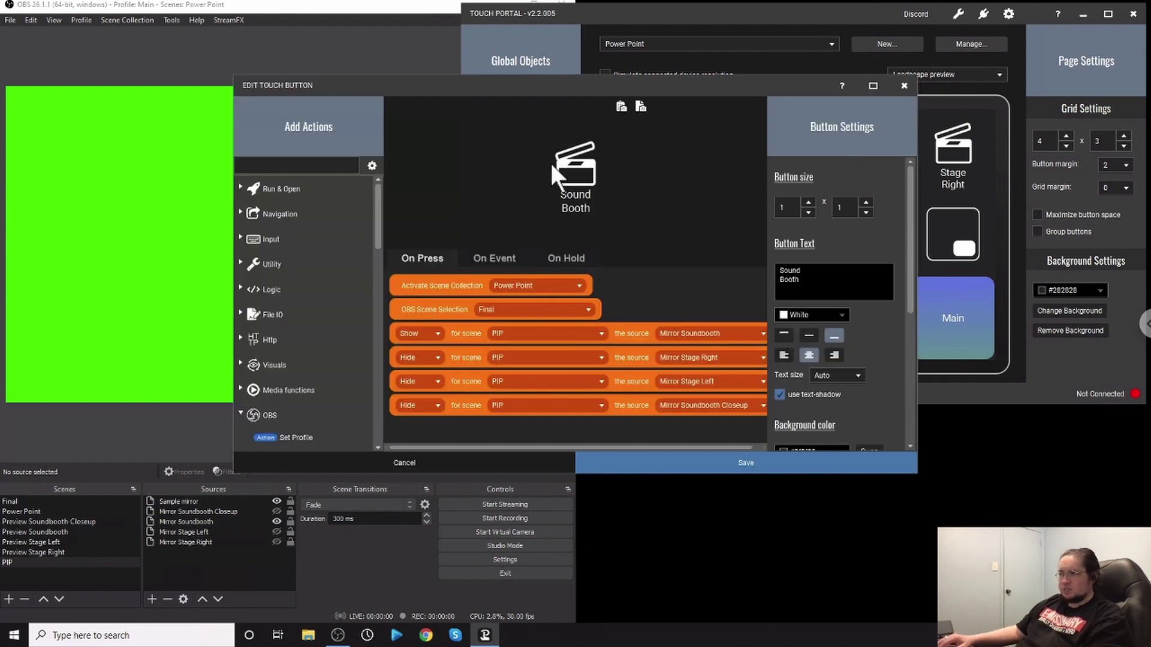
drag(817, 277, 692, 260)
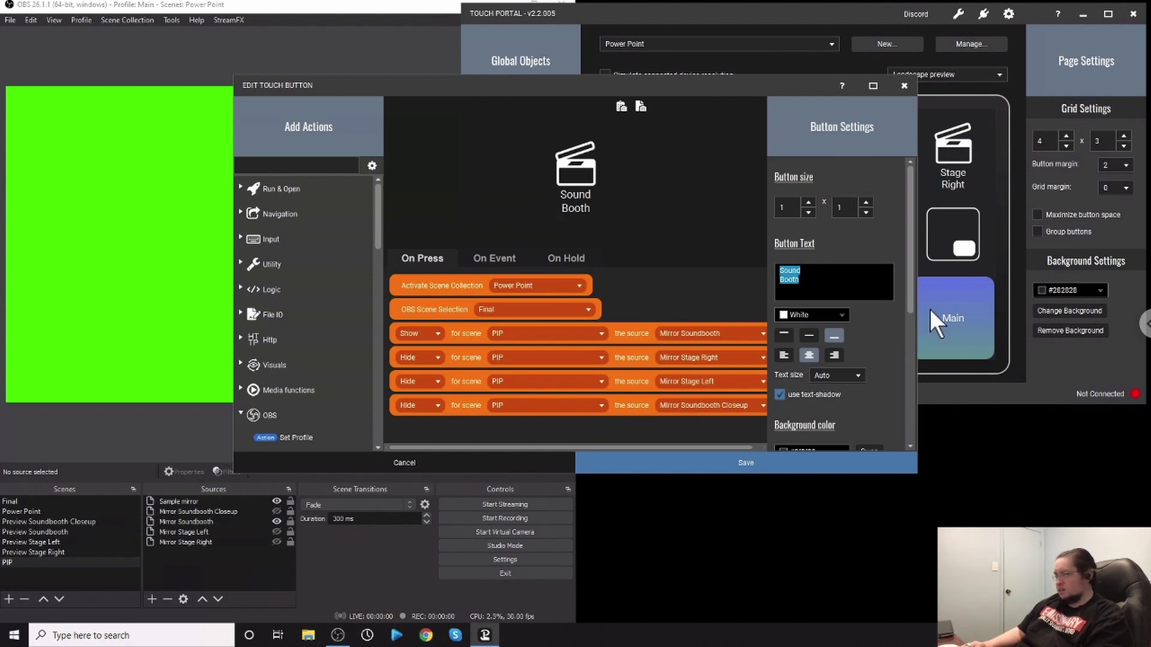
text(New )
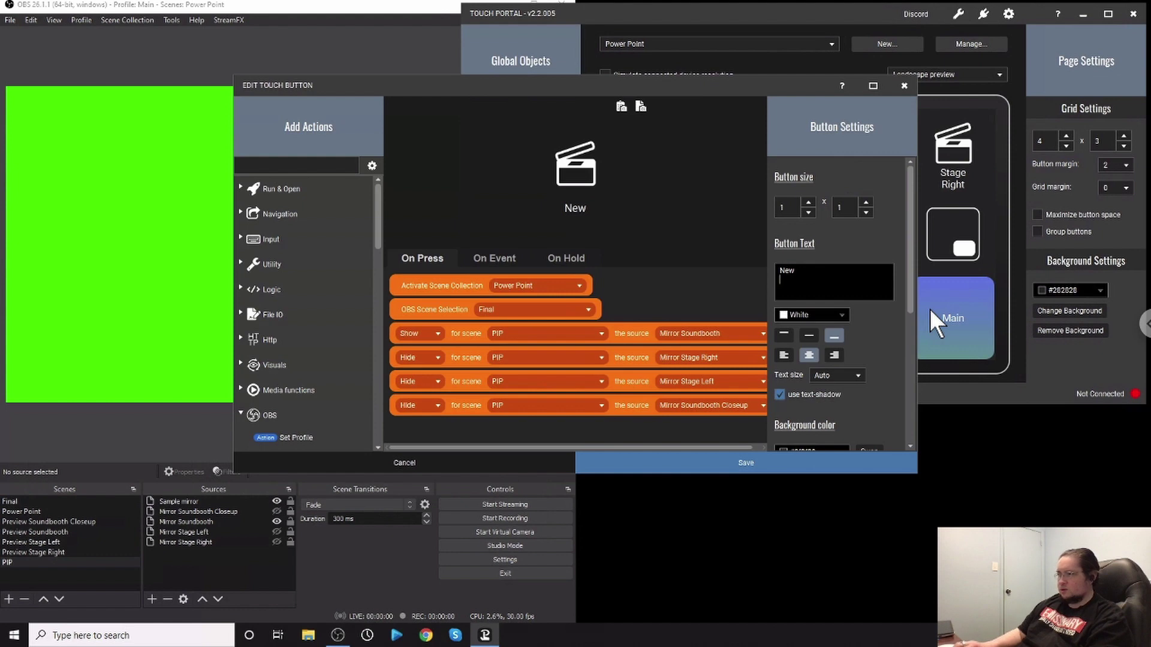
text(Button)
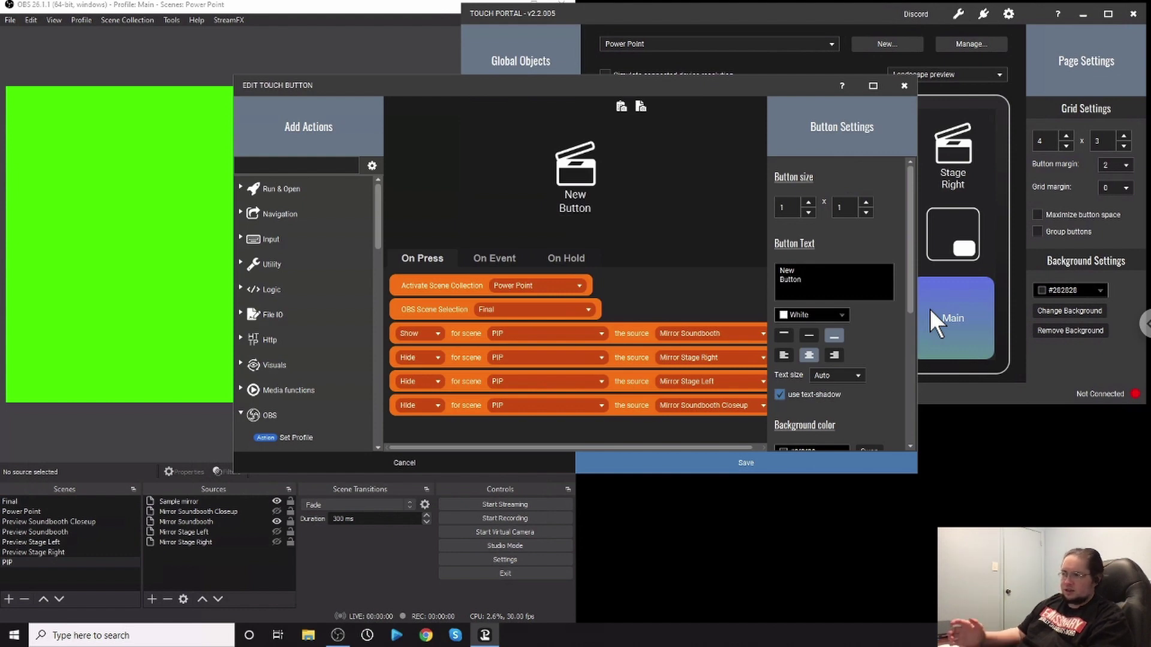
key(BackSpace)
key(BackSpace)
key(BackSpace)
key(BackSpace)
key(BackSpace)
key(BackSpace)
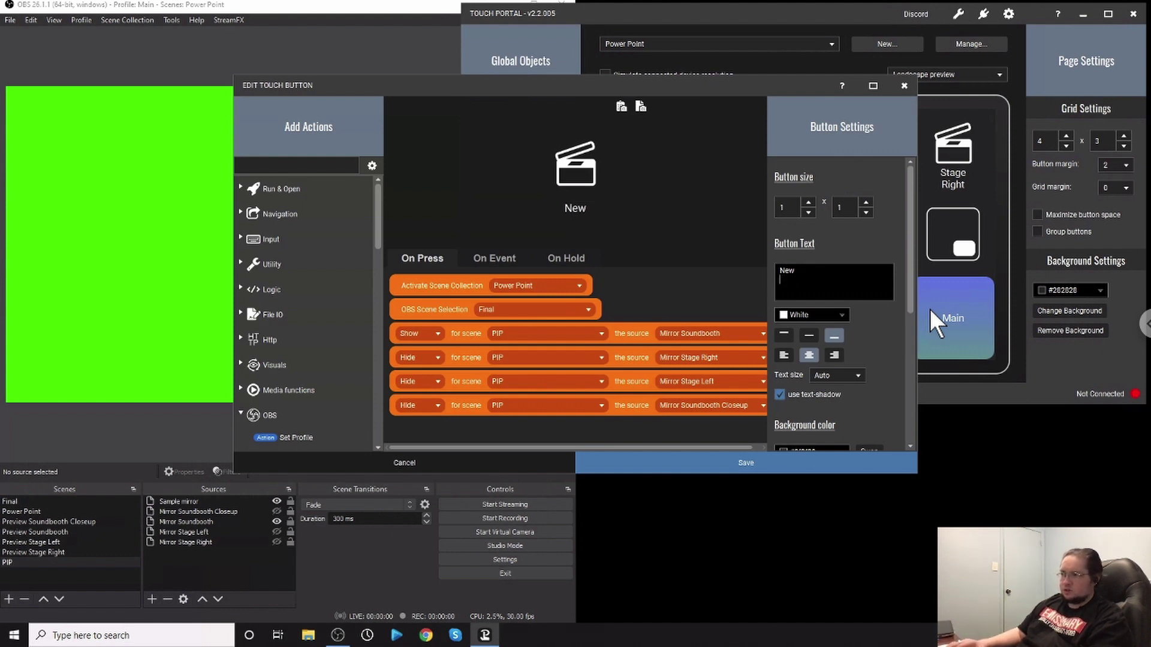
text(Camera)
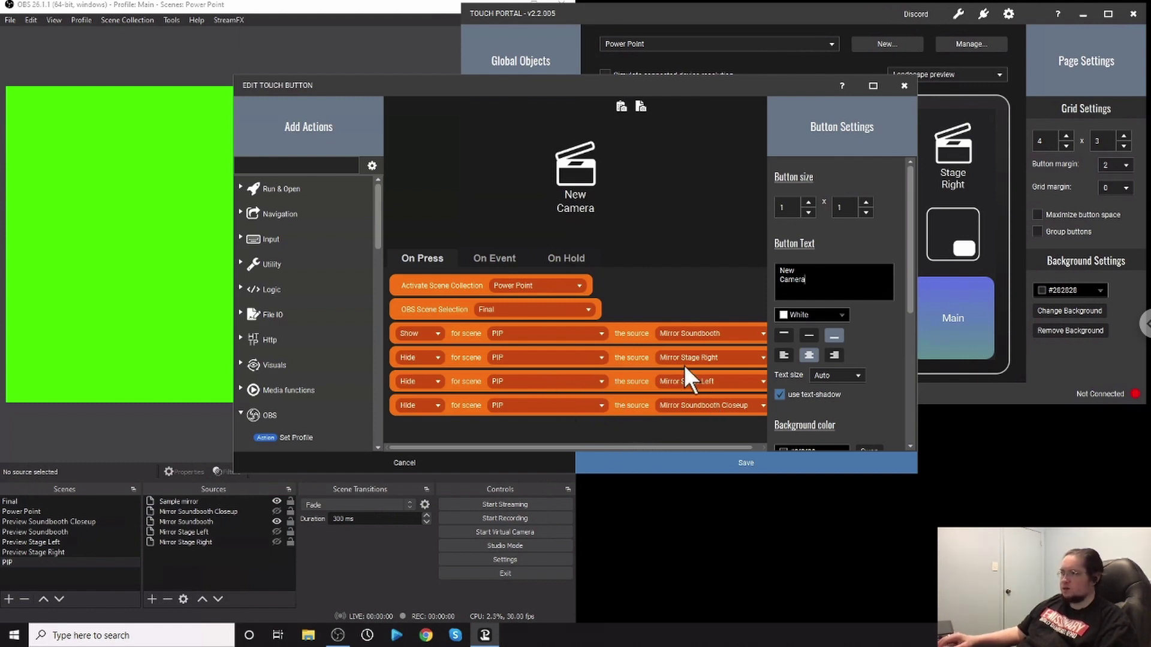
click(414, 465)
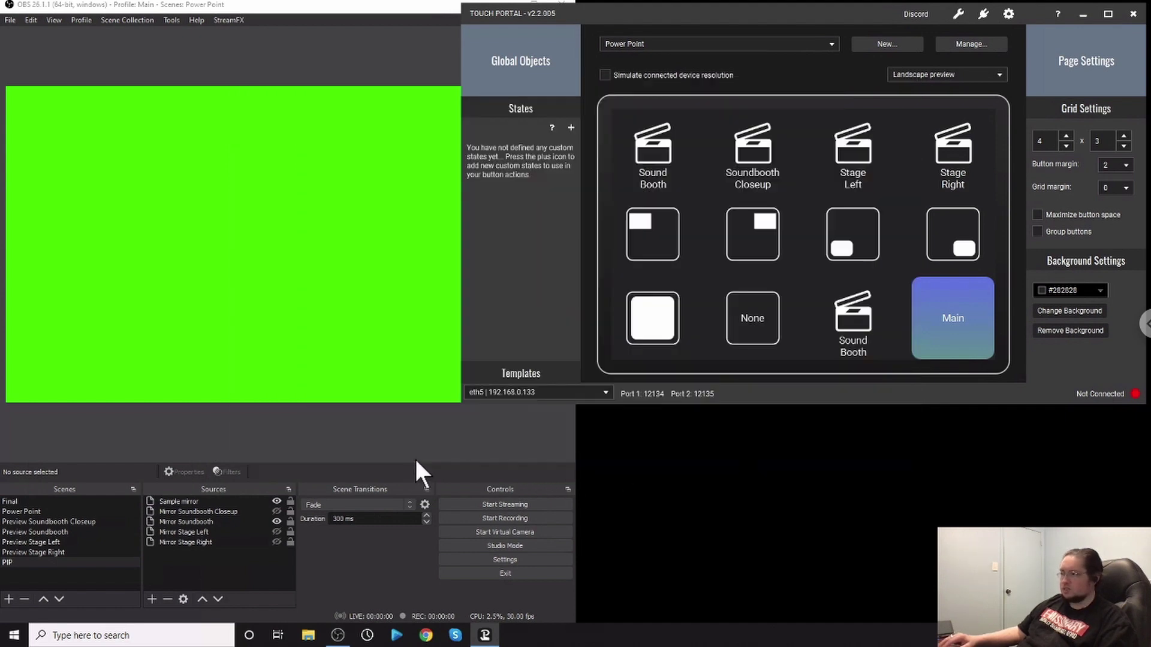
- Delete the pasted Sound Booth copy beside Main and confirm the reset
right_click(854, 323)
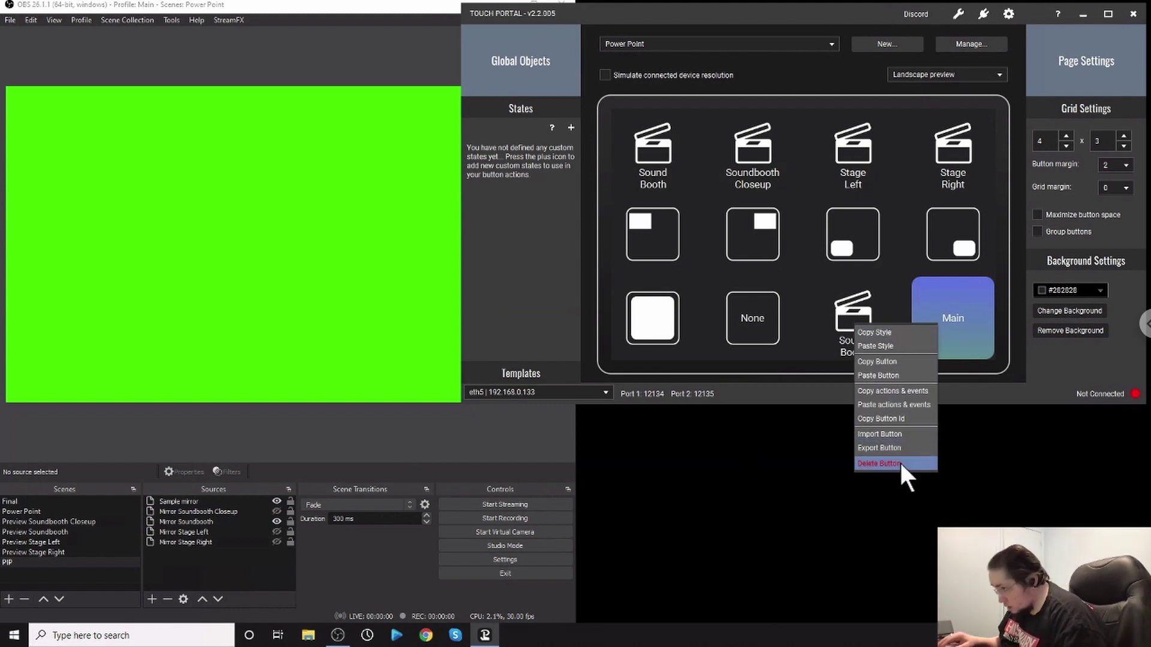
click(881, 462)
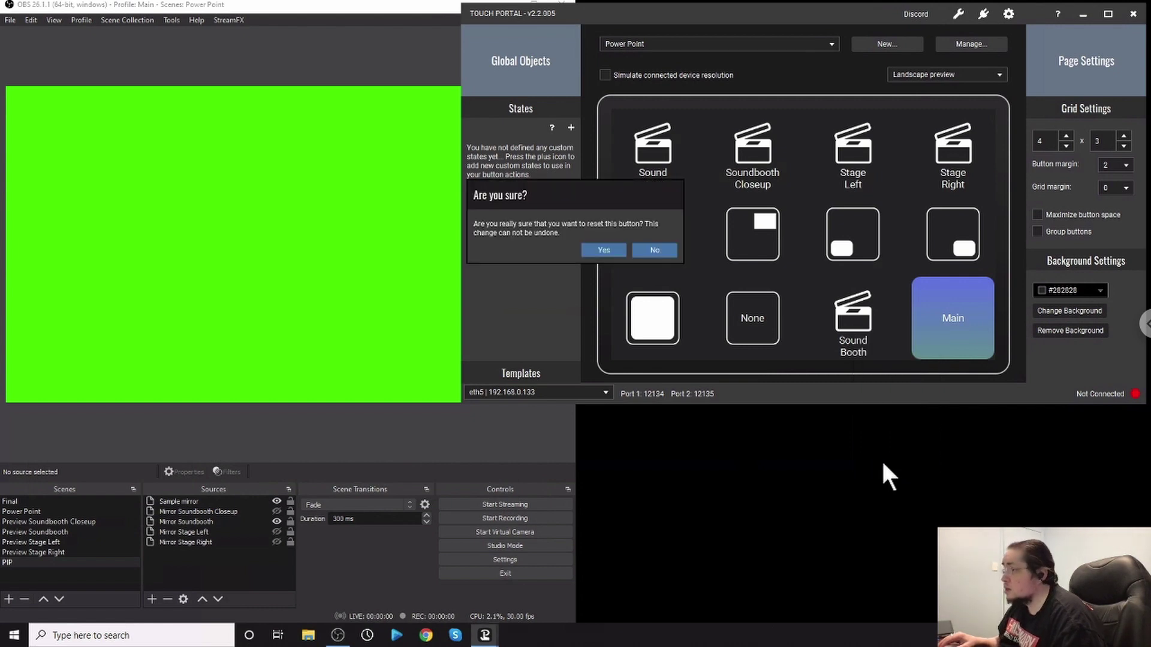
click(603, 246)
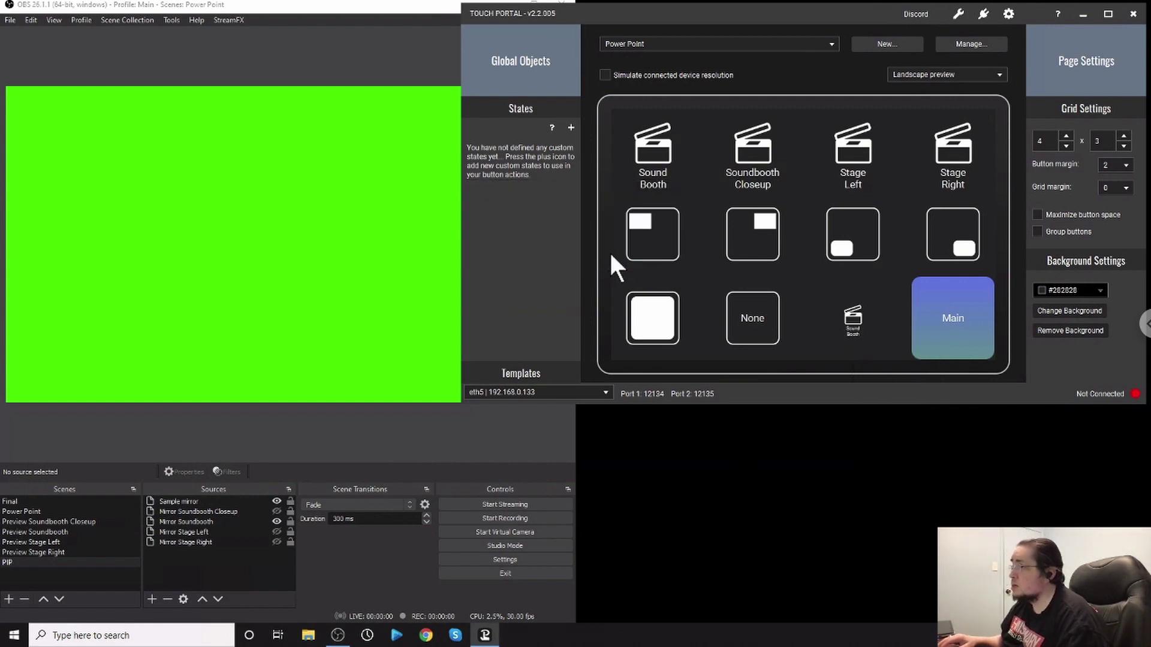
- Review which PIP mirror sources the Soundbooth Closeup, Stage Left and Stage Right buttons show and hide on press, saving each button
click(751, 144)
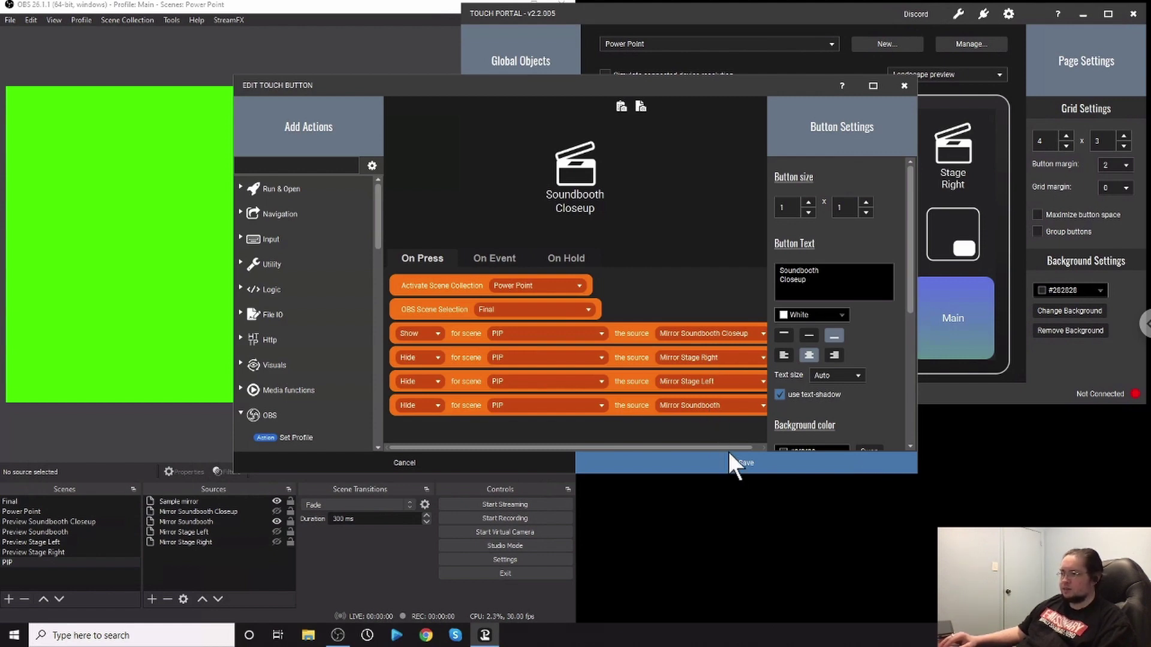
click(756, 458)
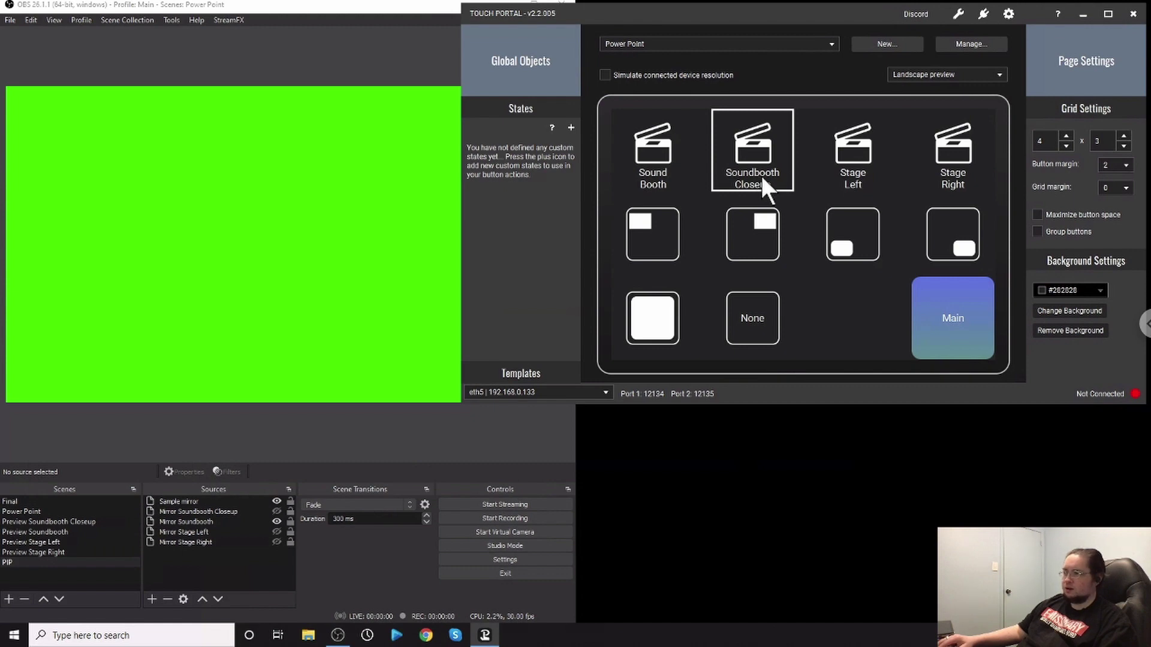
click(858, 150)
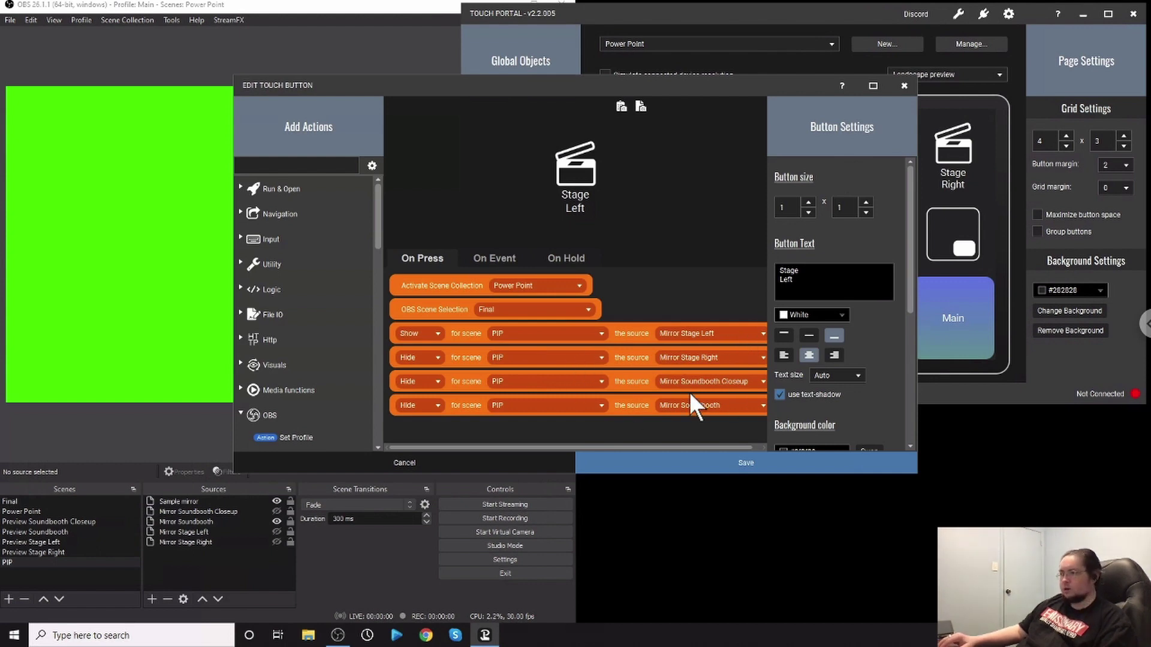
click(738, 460)
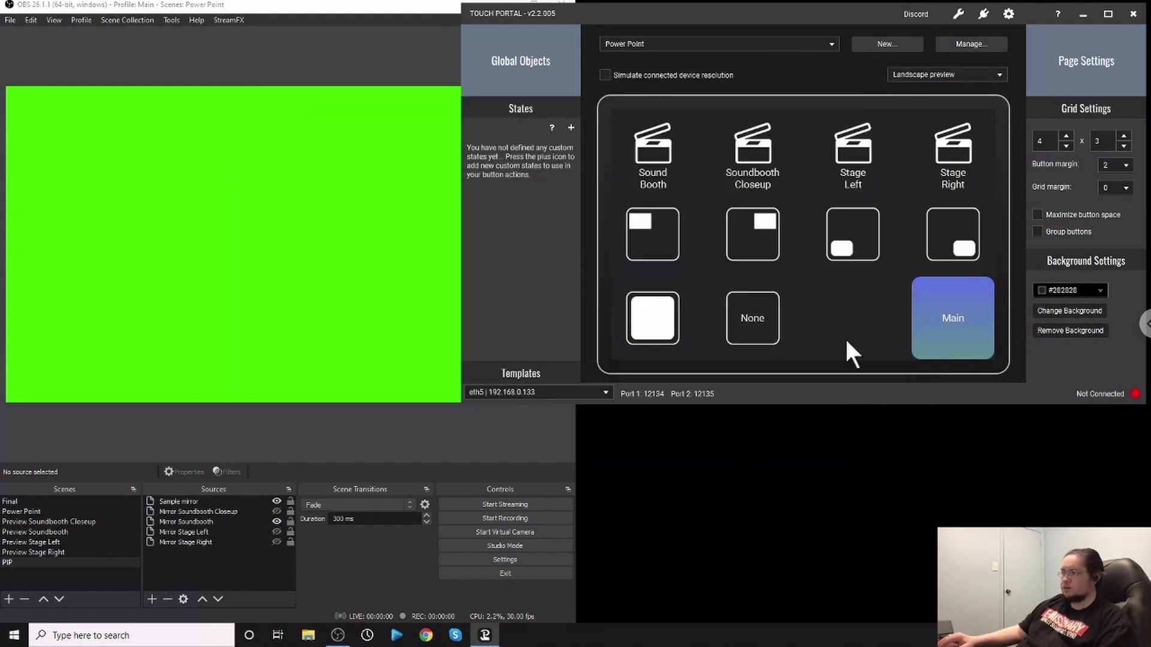
click(956, 151)
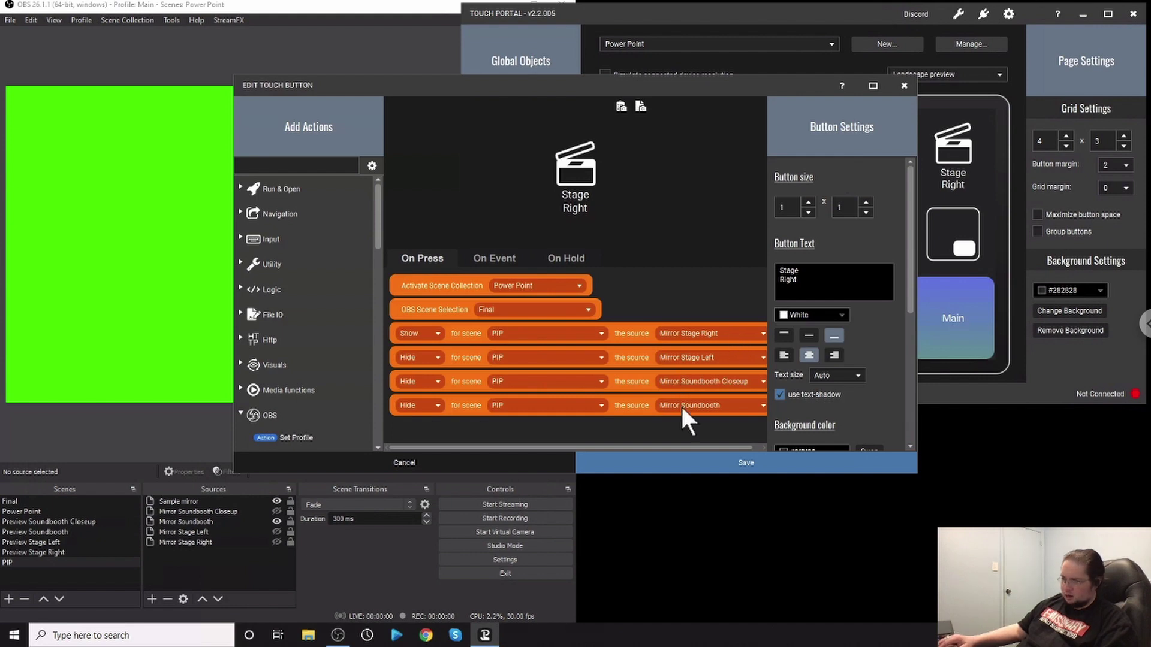
click(746, 463)
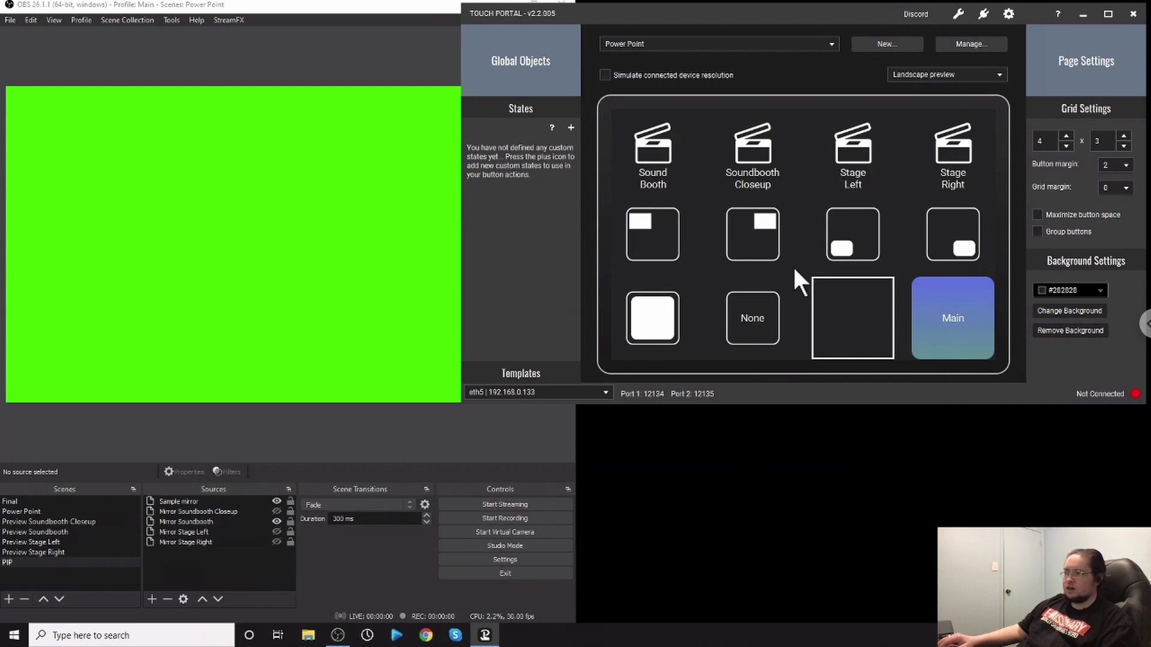
- Compare the Sound Booth button's on-press actions with its Mirror Soundbooth visibility events, and save the button
click(666, 160)
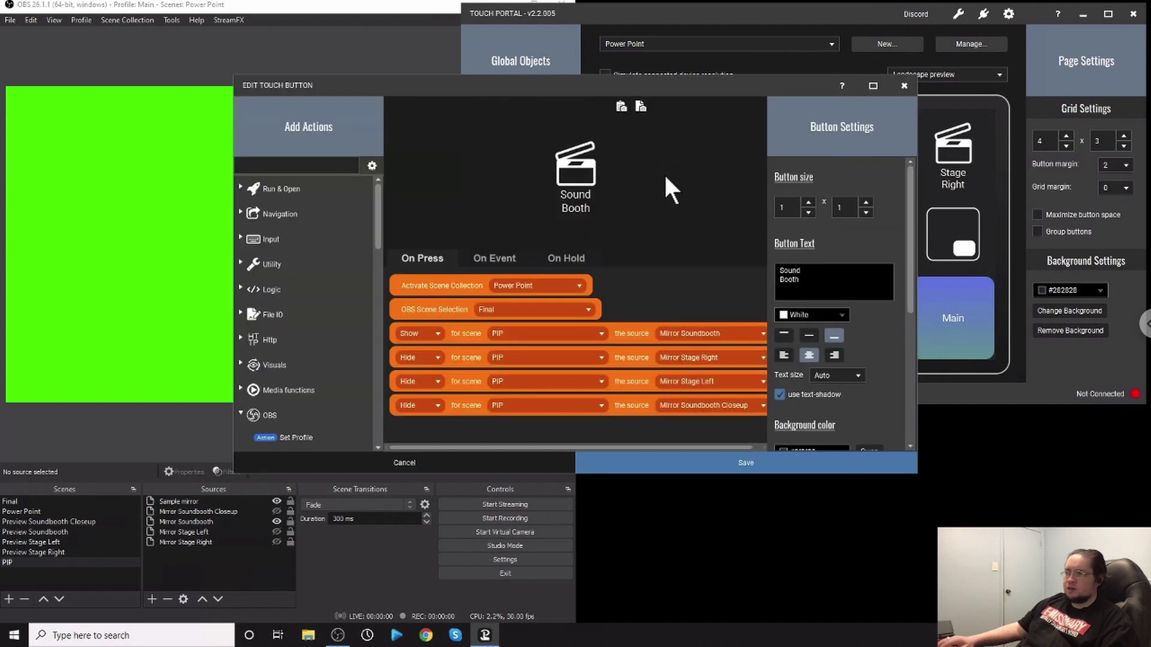
click(499, 255)
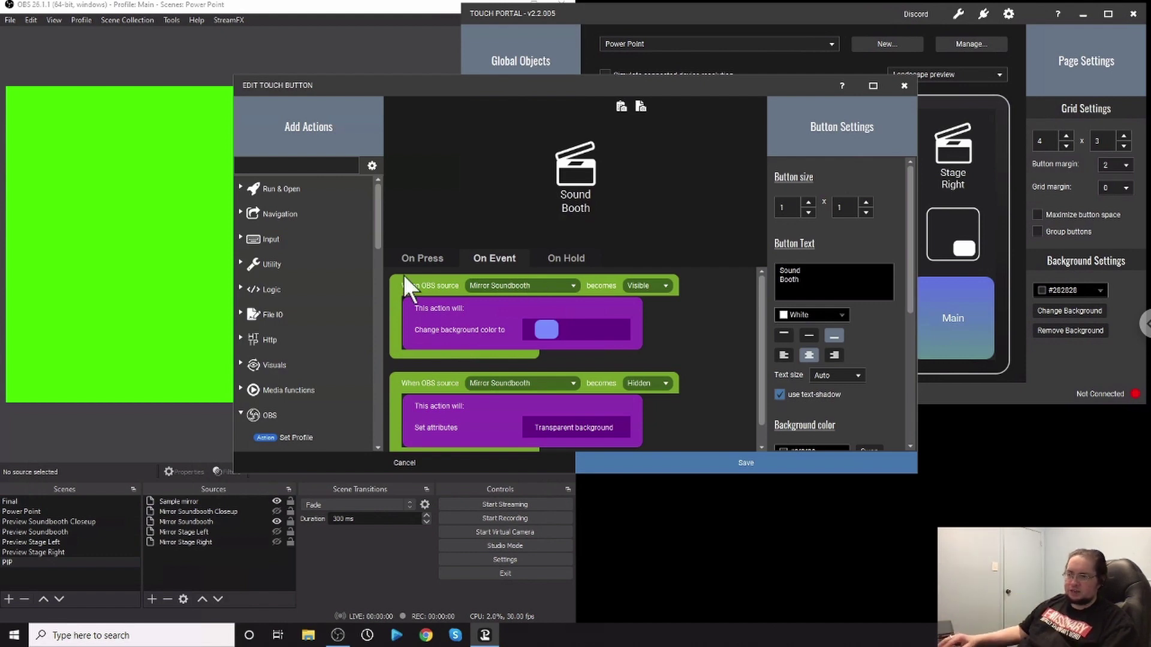
click(420, 259)
click(494, 259)
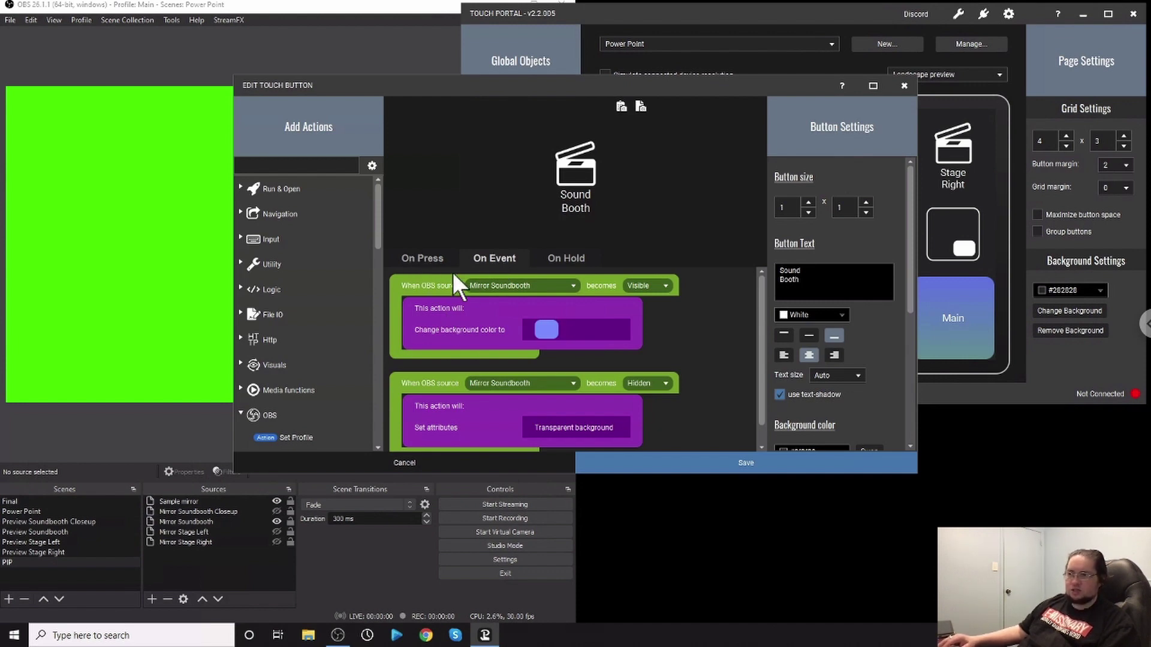
click(423, 254)
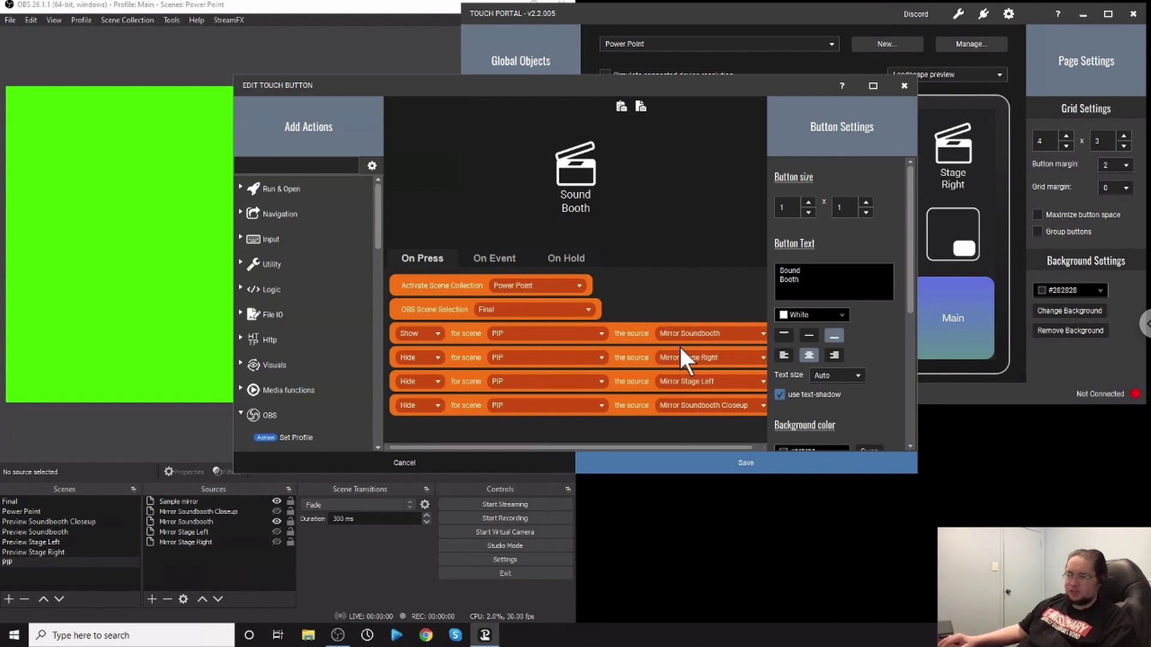
click(486, 258)
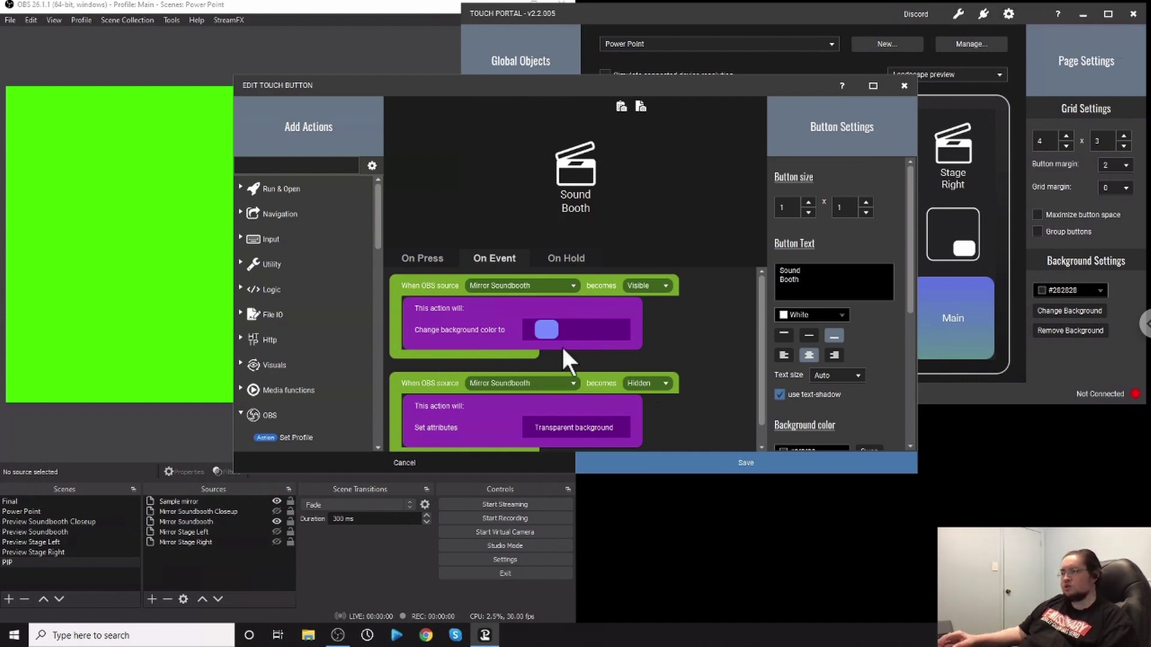
click(739, 463)
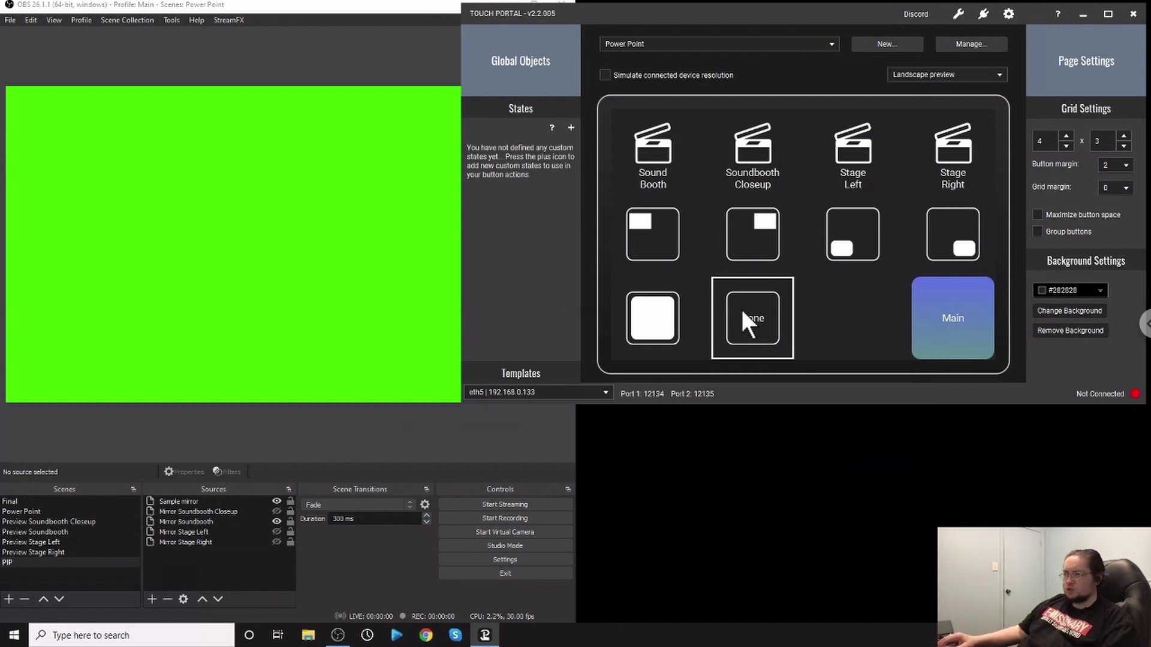
- Check the events and press action of the button for the Top Left picture-in-picture filter, and delete all its on-press actions
click(656, 232)
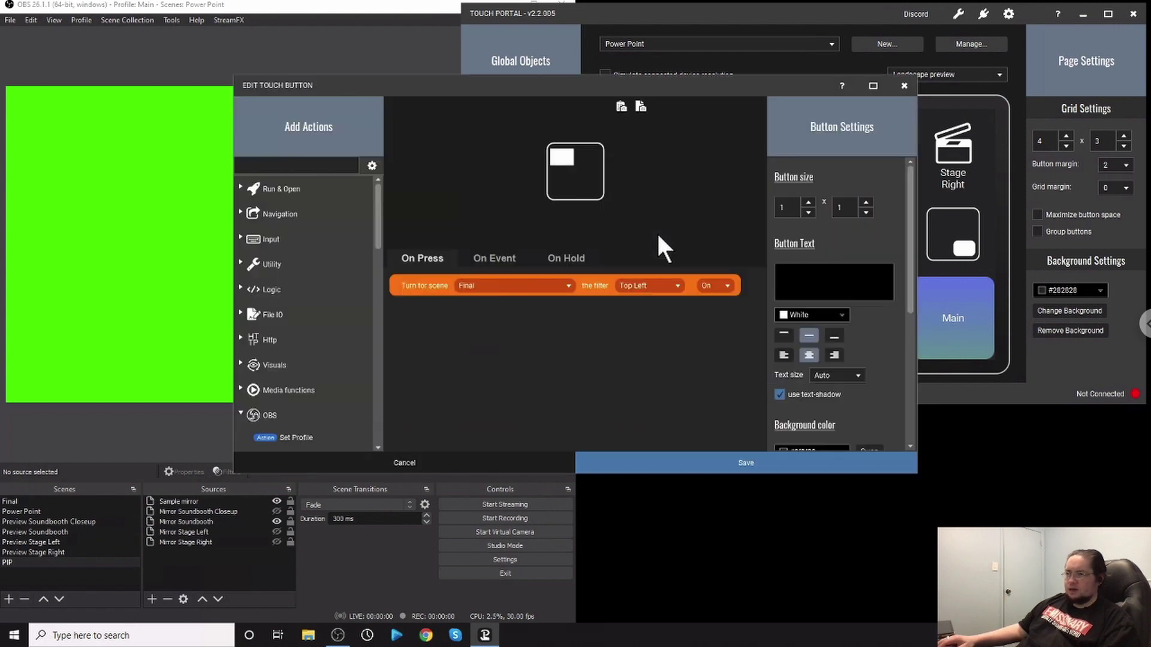
click(496, 257)
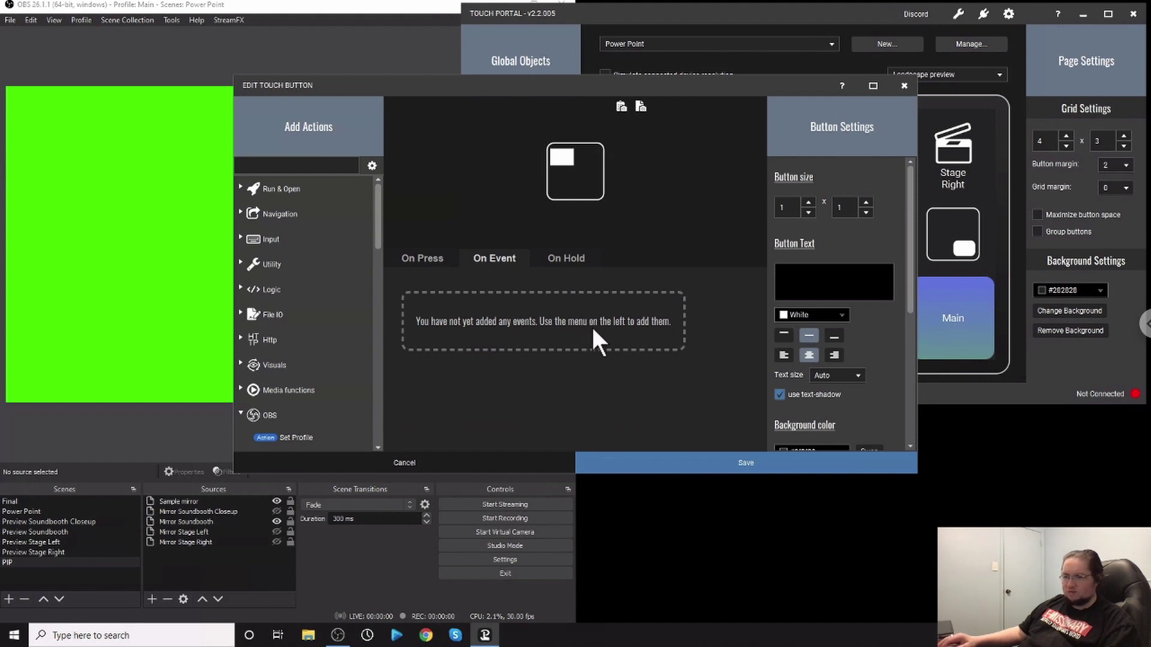
click(423, 257)
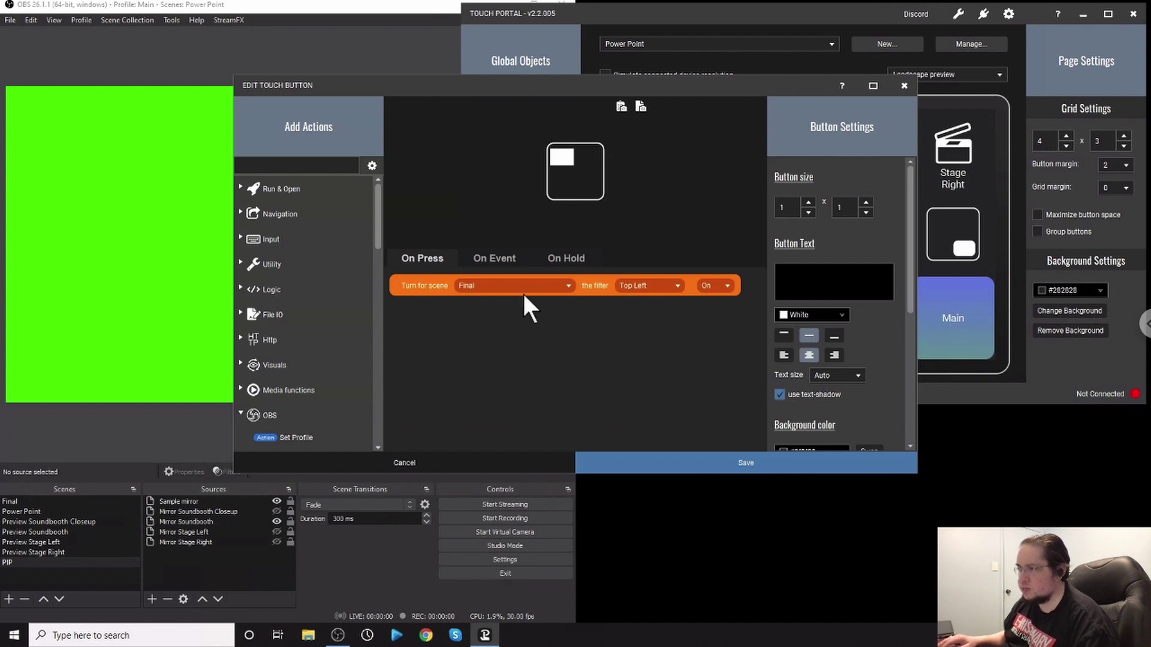
right_click(419, 282)
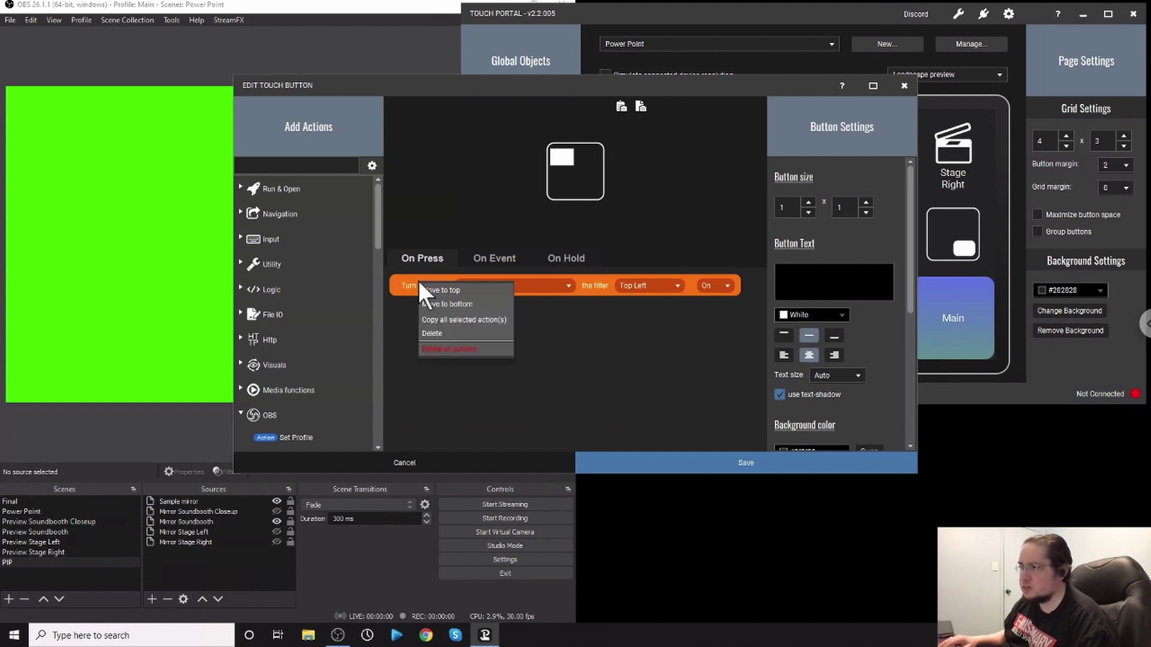
click(451, 347)
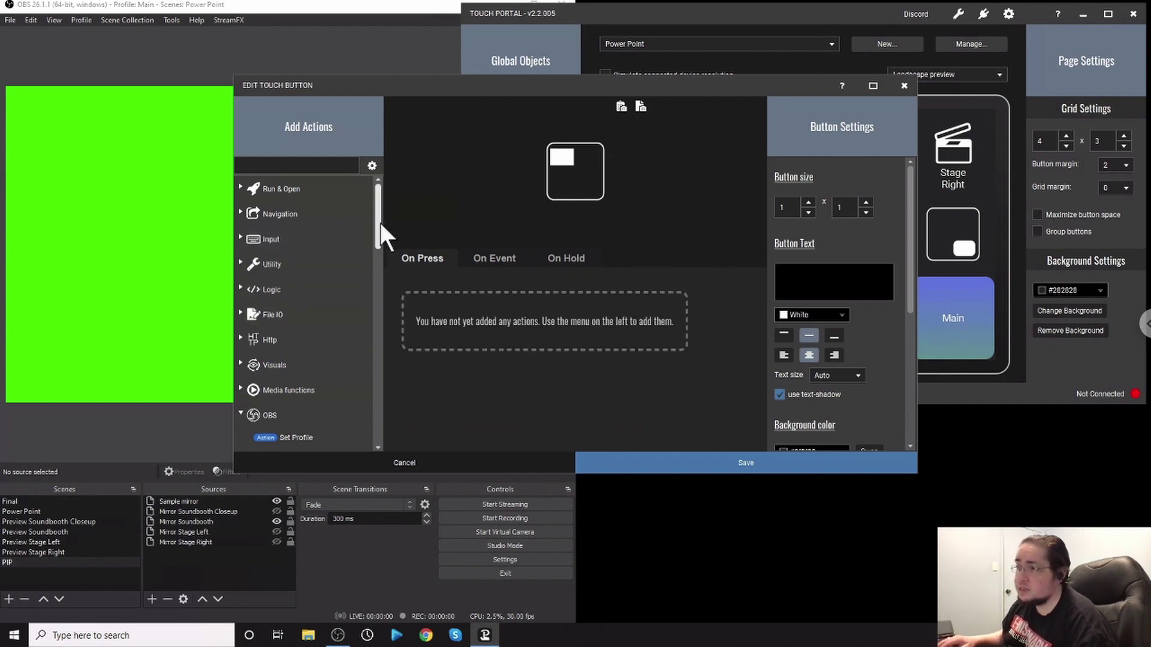
scroll(365, 276, down, 3)
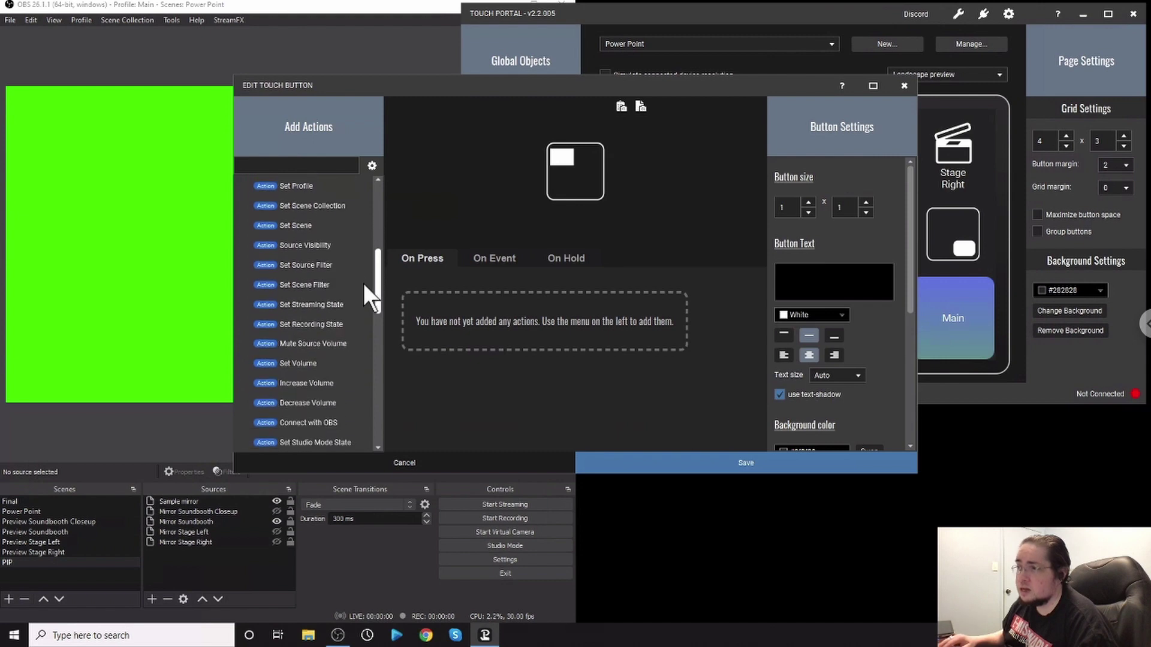
drag(365, 275, 367, 274)
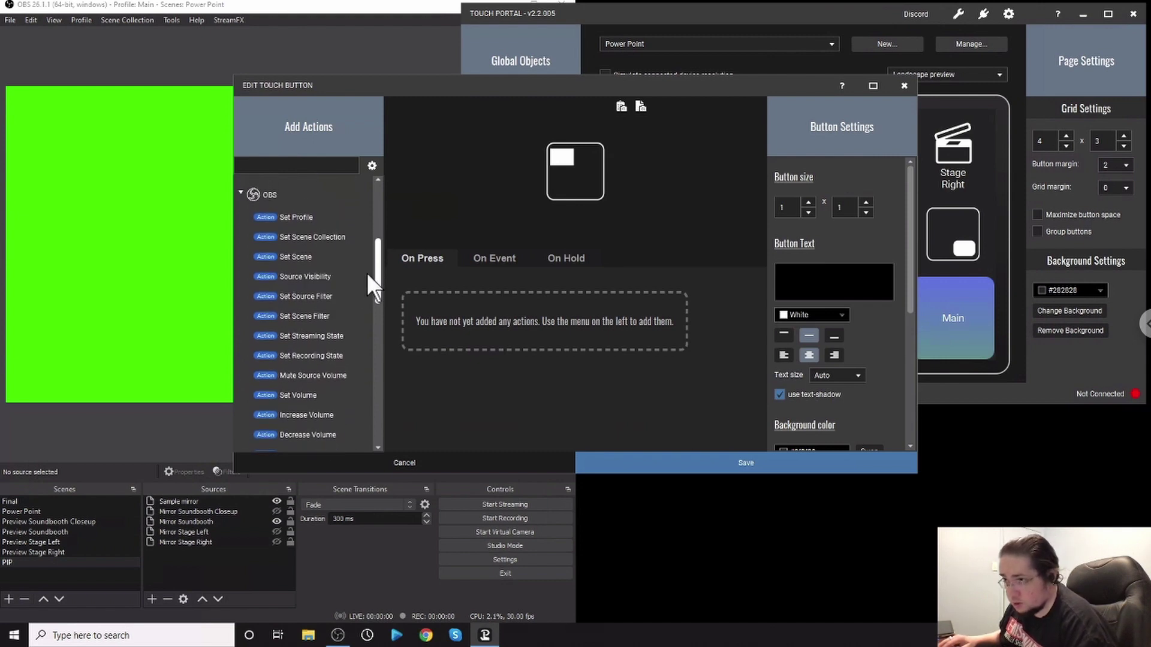
double_click(329, 297)
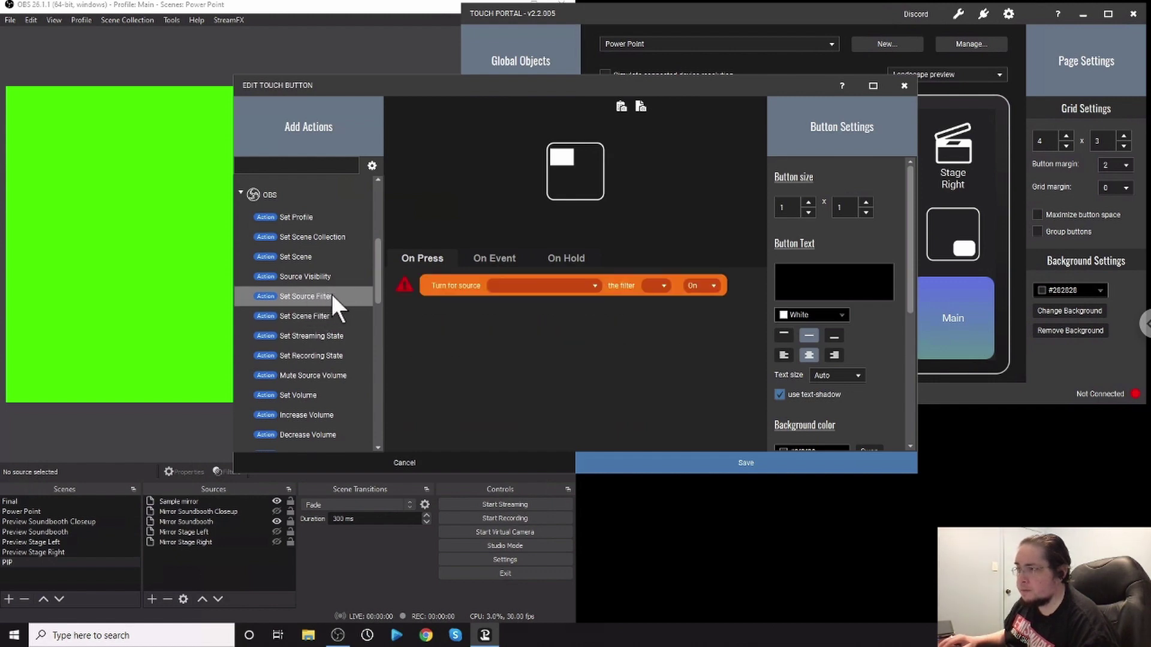
click(594, 287)
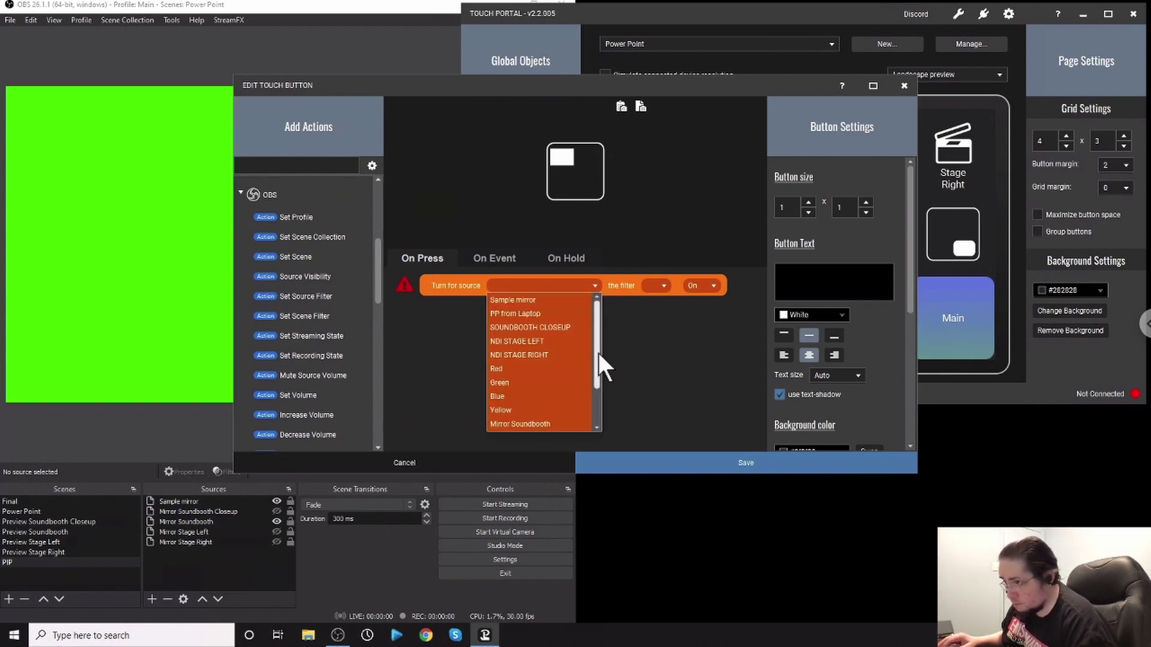
mouse_move(596, 343)
mouse_down()
mouse_move(589, 385)
mouse_move(595, 338)
mouse_move(610, 330)
mouse_up()
click(637, 331)
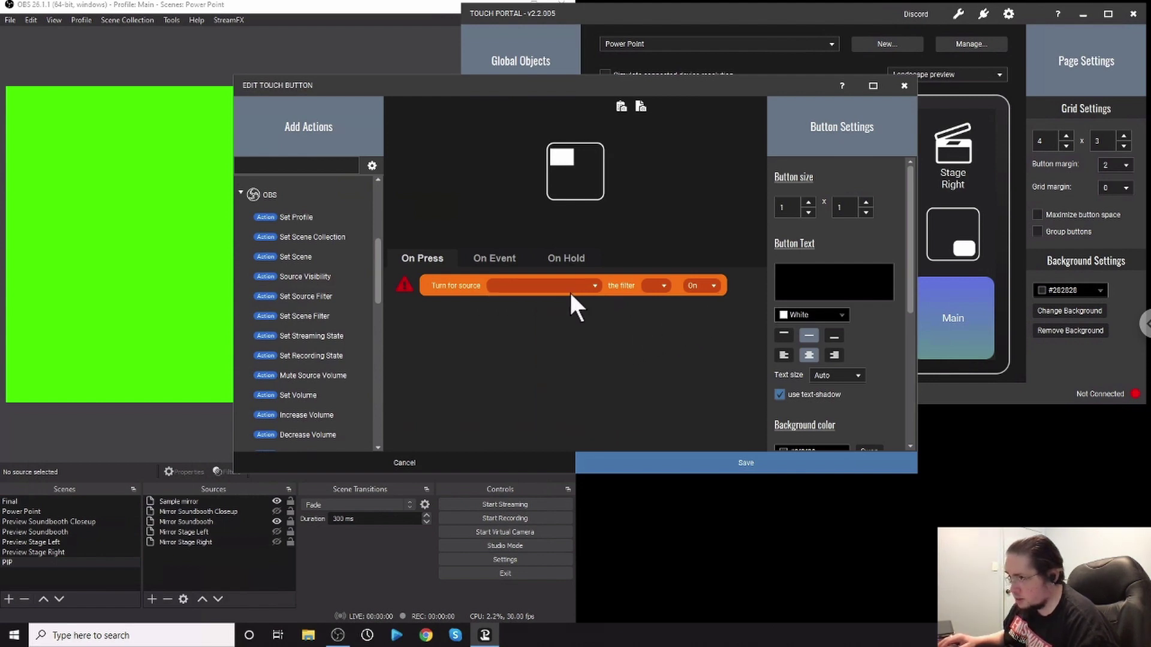
right_click(458, 284)
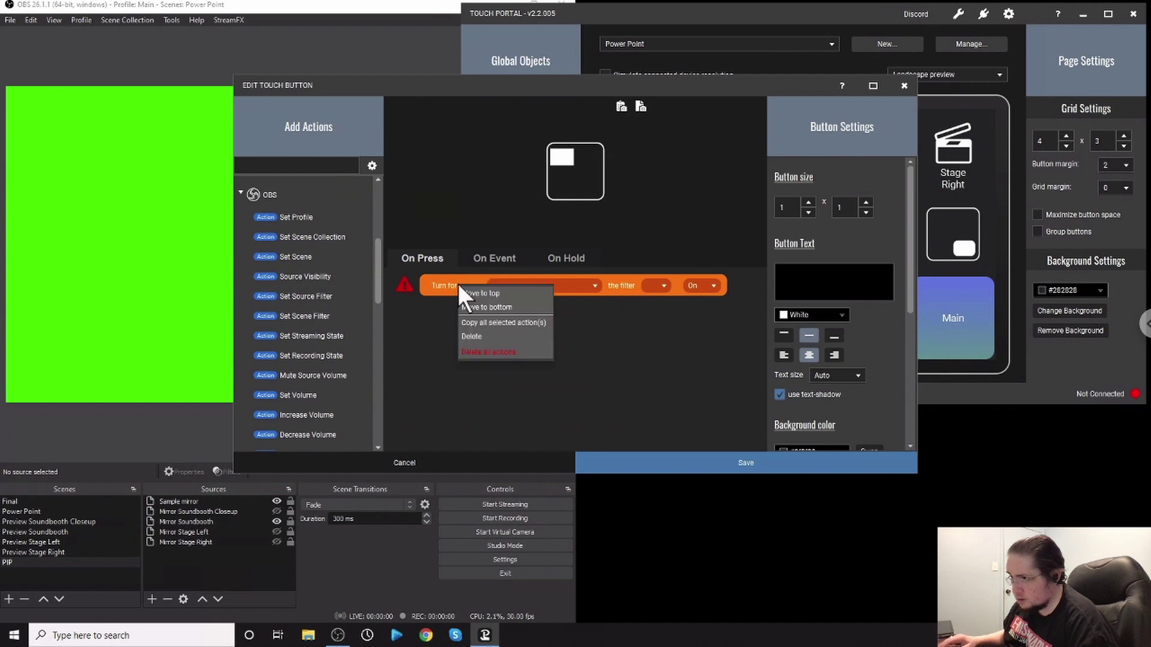
click(484, 336)
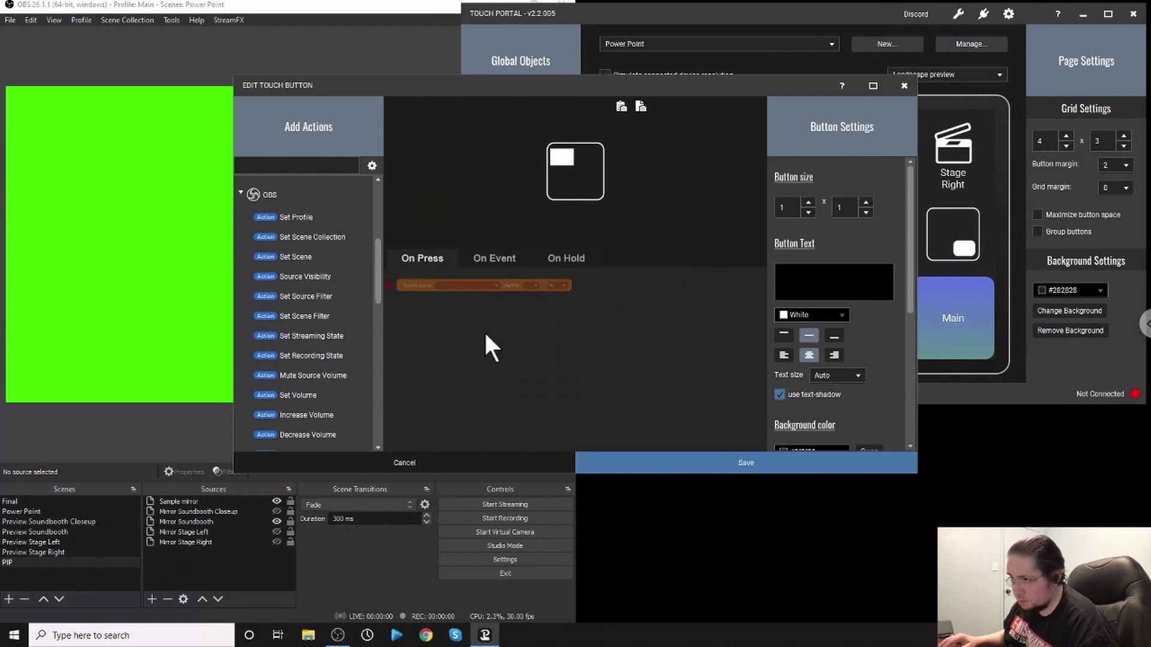
- Switch to OBS and check which filters are set up on the Final scene, closing the filter window
click(13, 502)
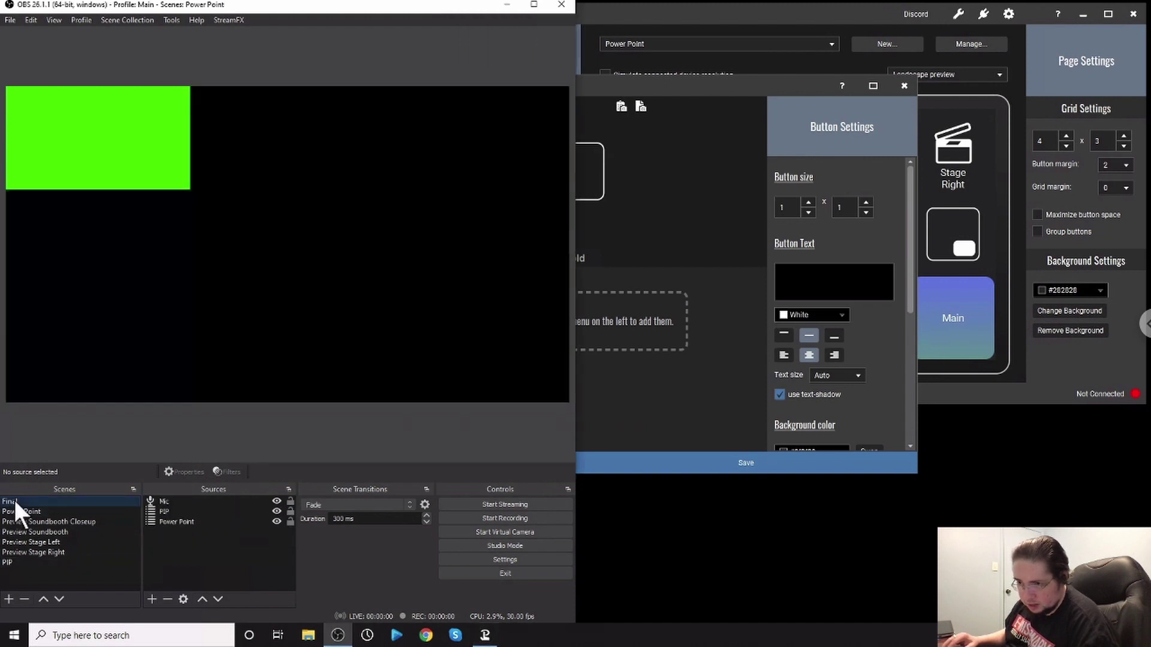
right_click(16, 497)
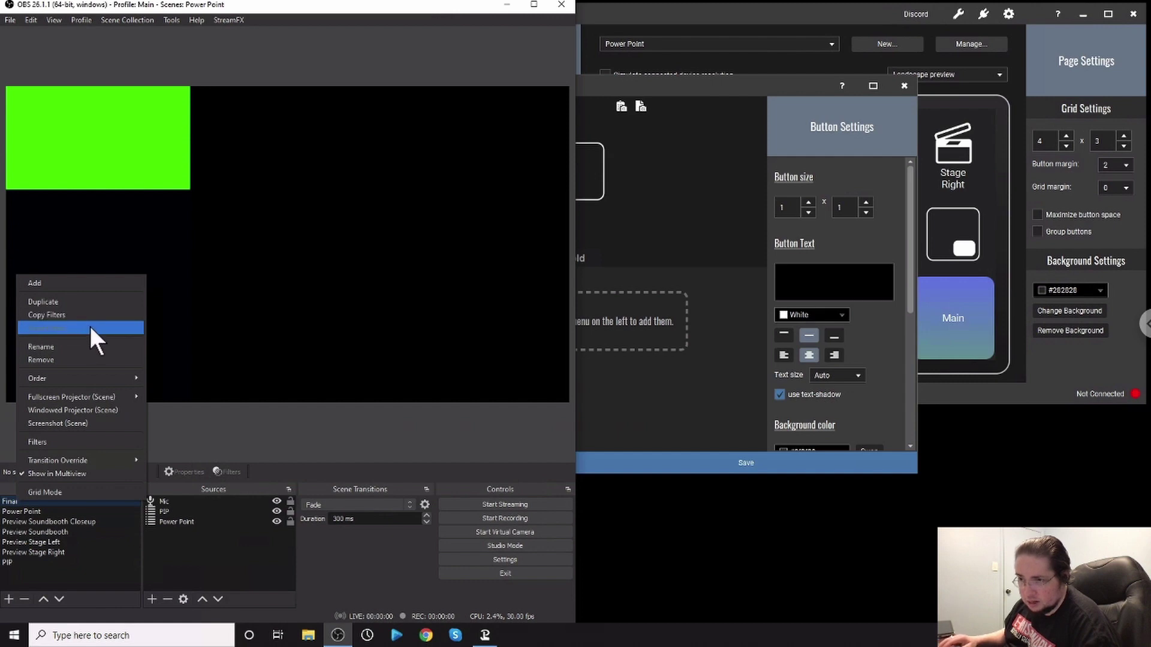
click(88, 439)
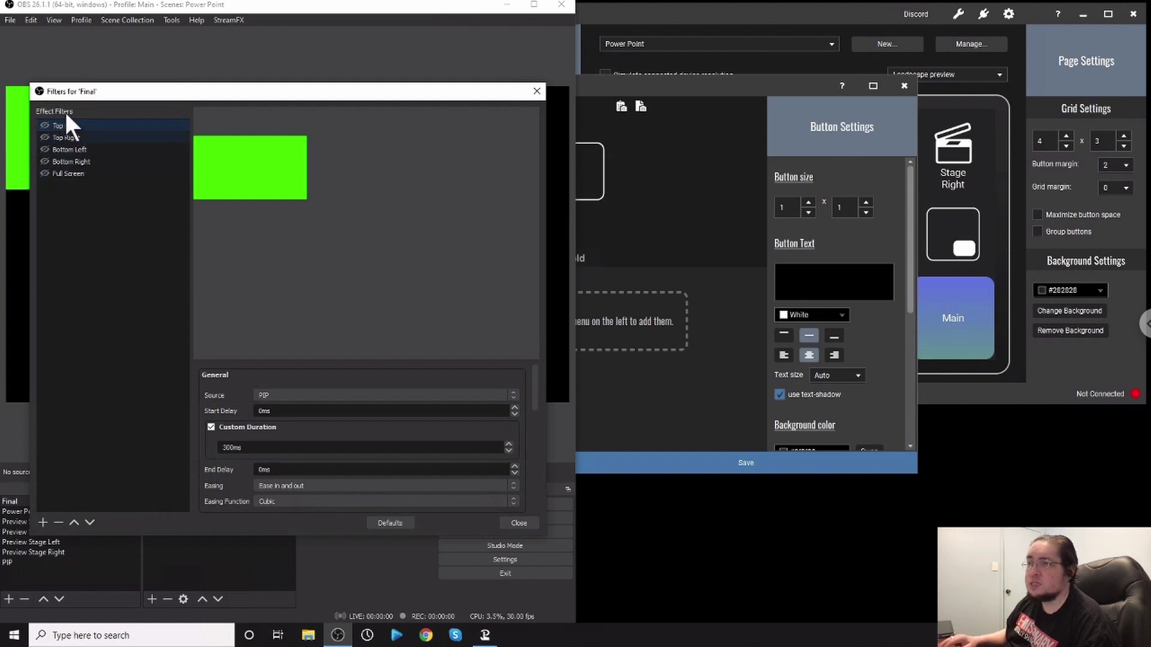
click(536, 91)
- Switch to Touch Portal, add a Set Scene Filter on-press action turning on the Top Left filter for scene Final, and save the button
click(718, 84)
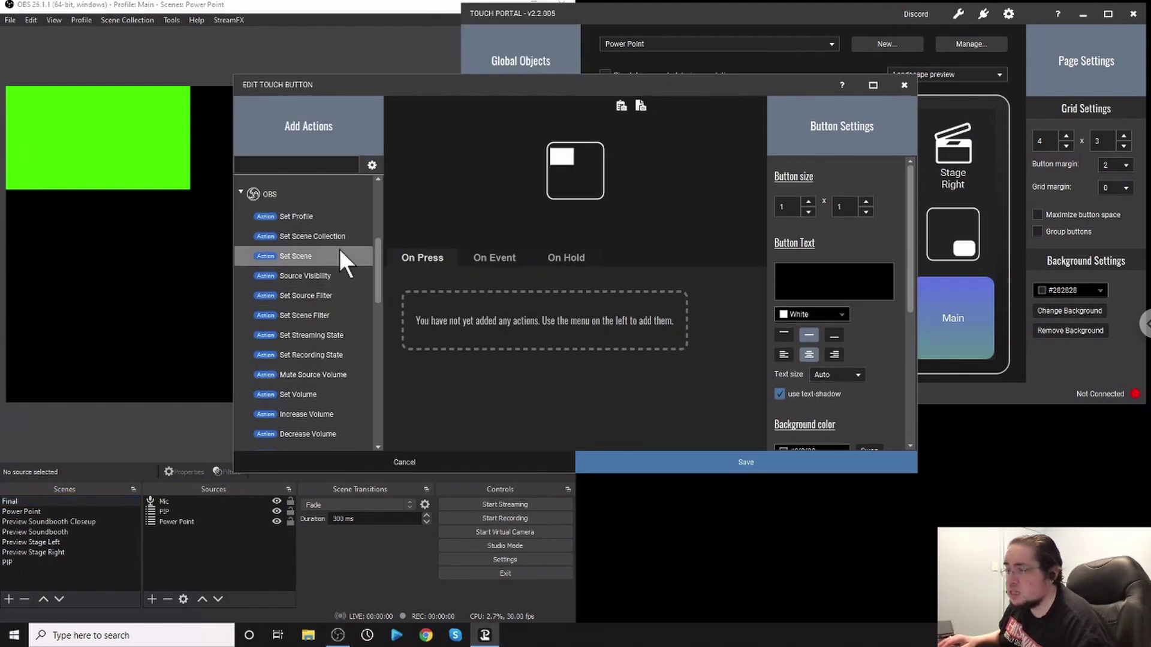
double_click(334, 312)
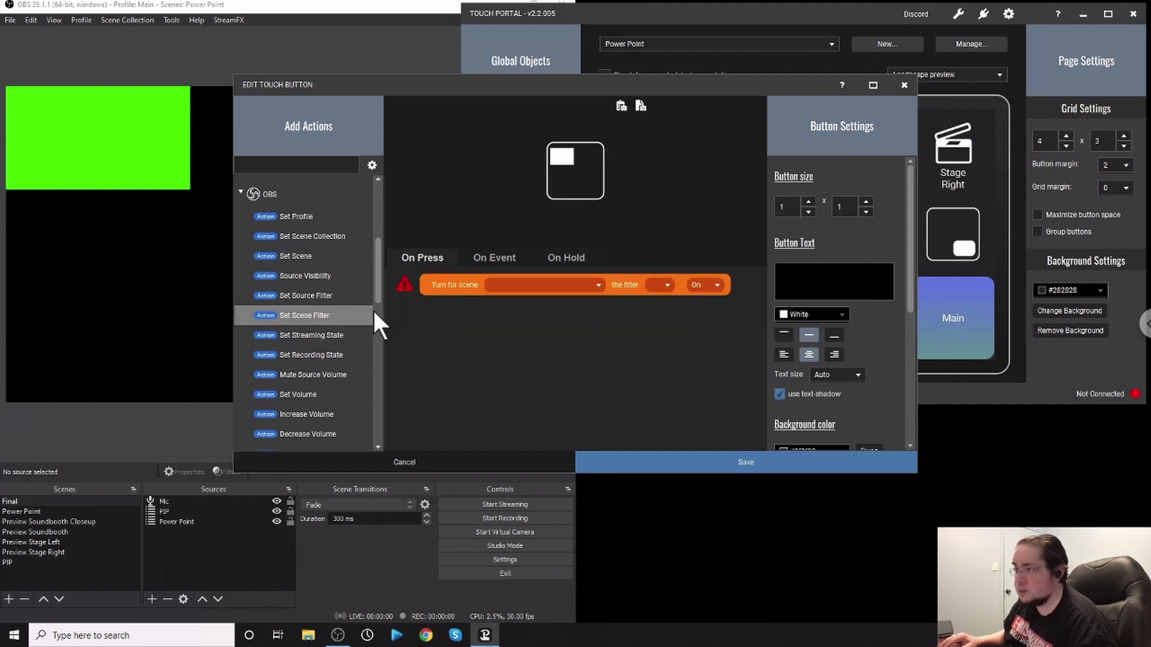
click(575, 286)
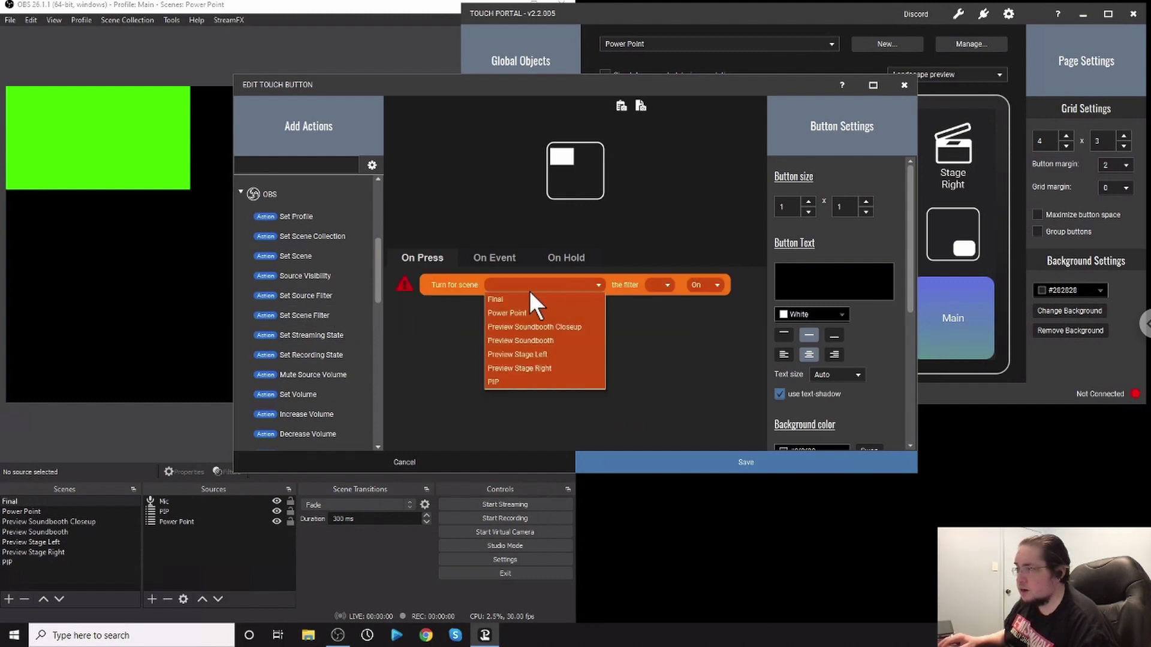
click(493, 298)
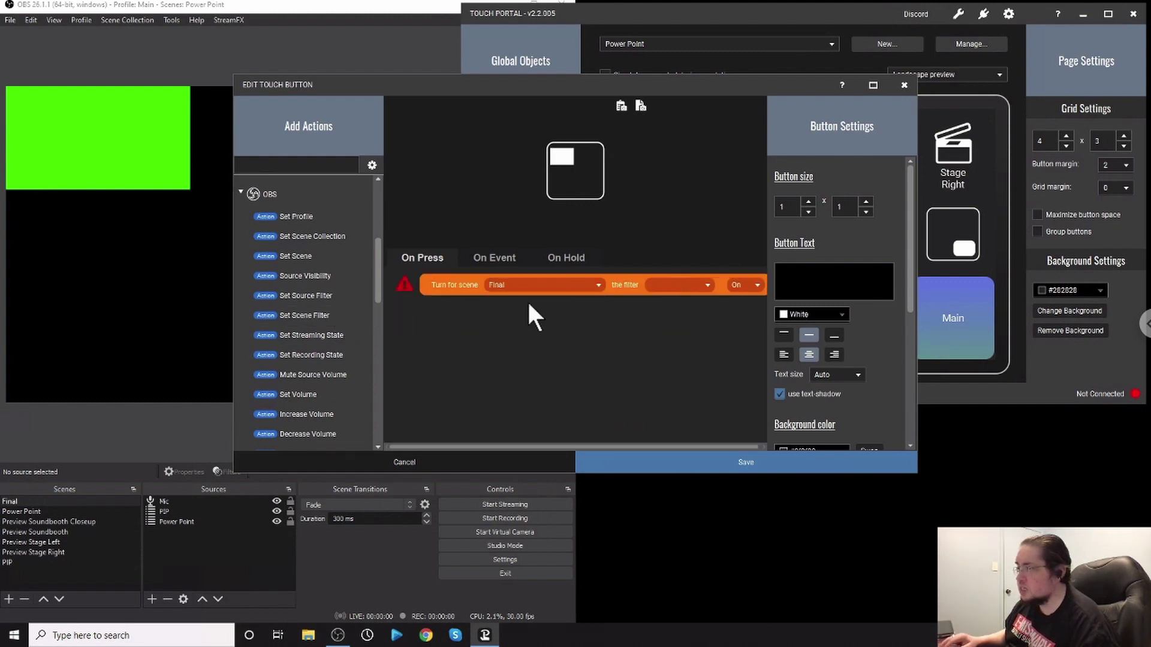
click(703, 287)
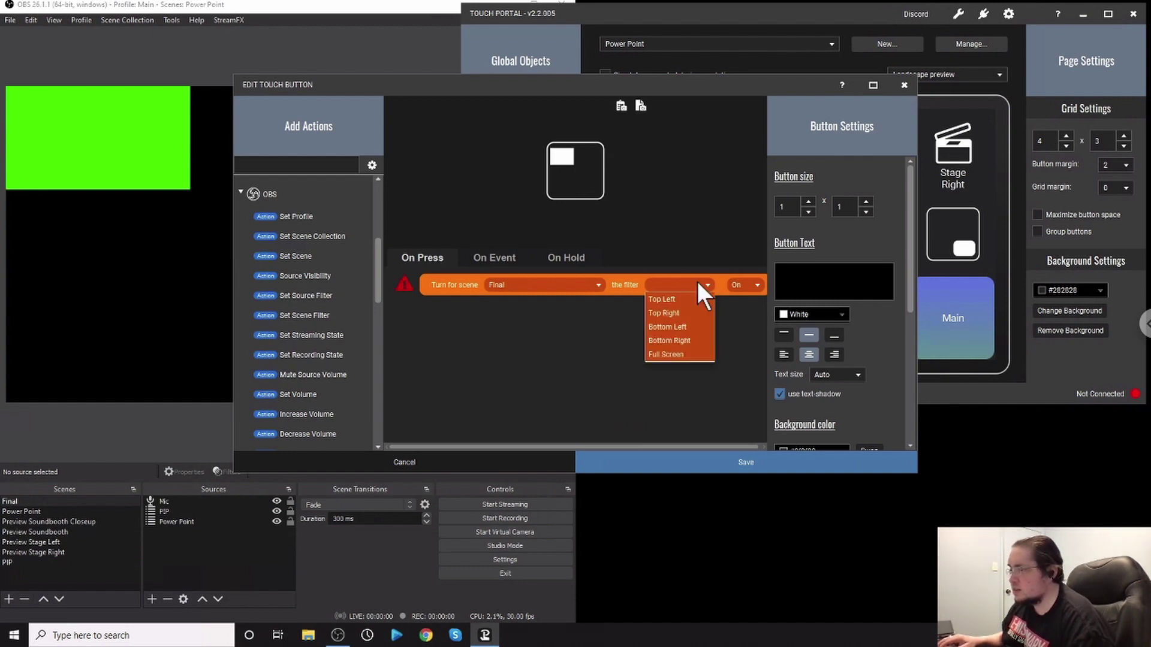
click(670, 300)
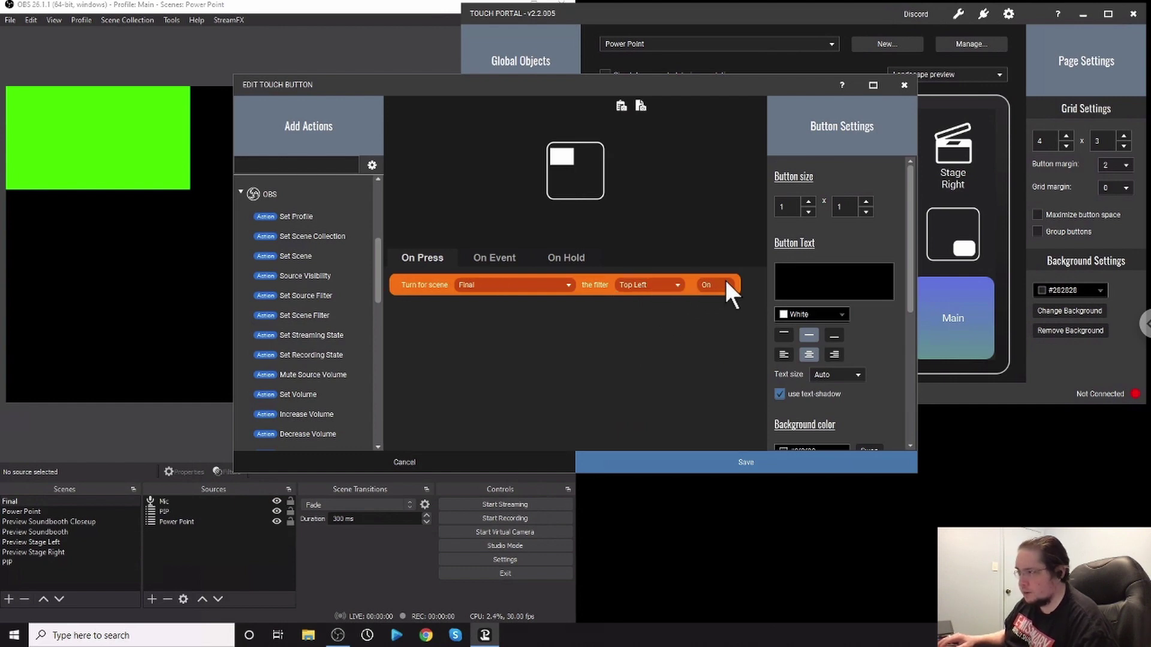
click(746, 459)
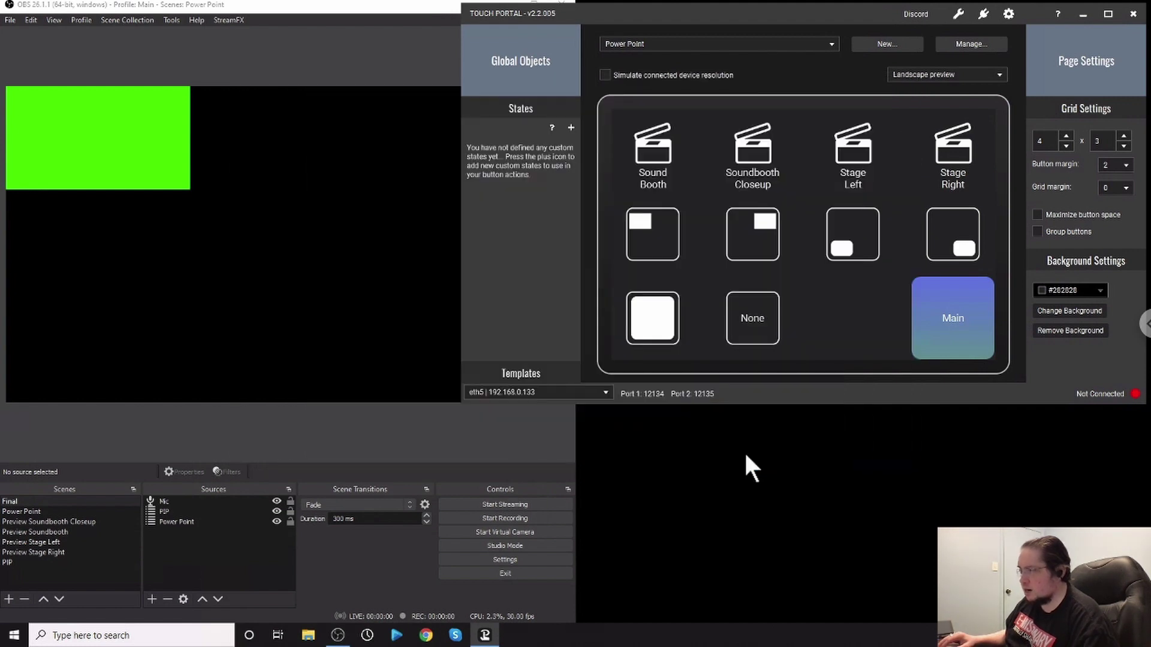
- Set the Top Left button's icon to the matching top-left position icon from the Cam-Positions icon pack and save the button
click(659, 232)
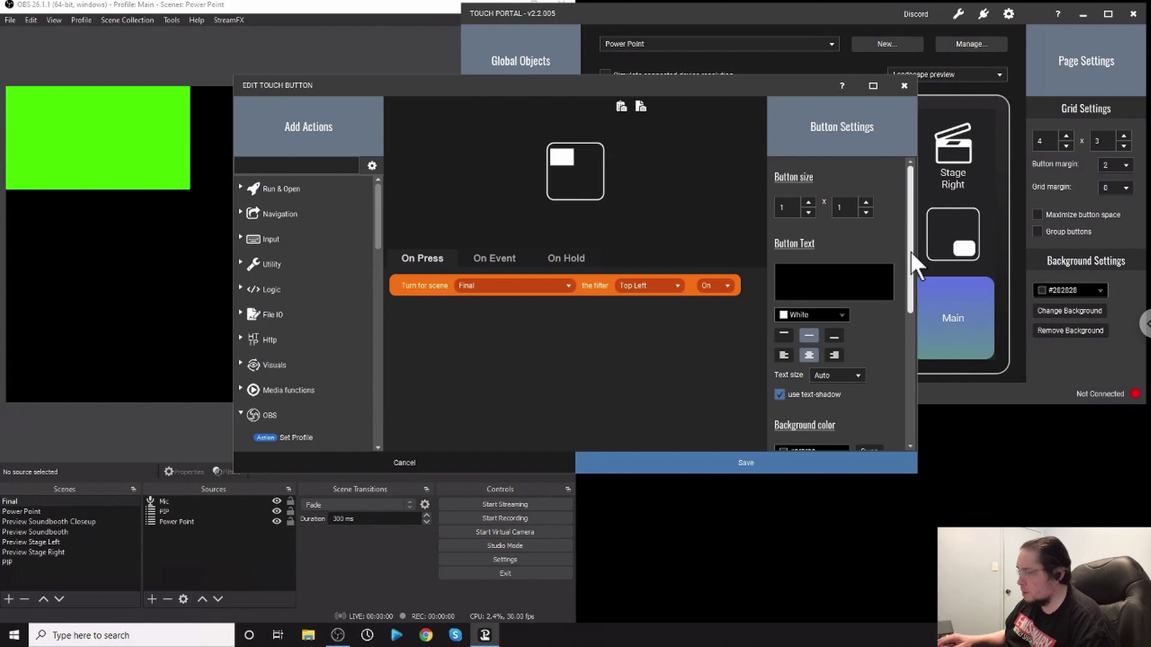
drag(911, 250, 921, 396)
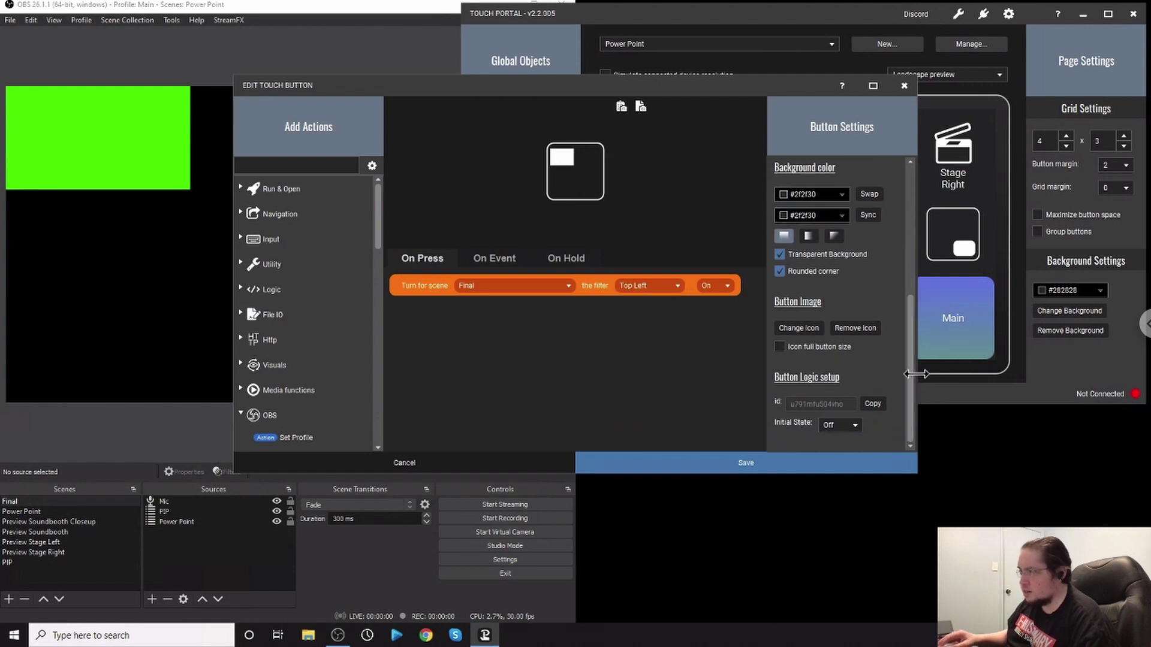
drag(911, 369, 912, 237)
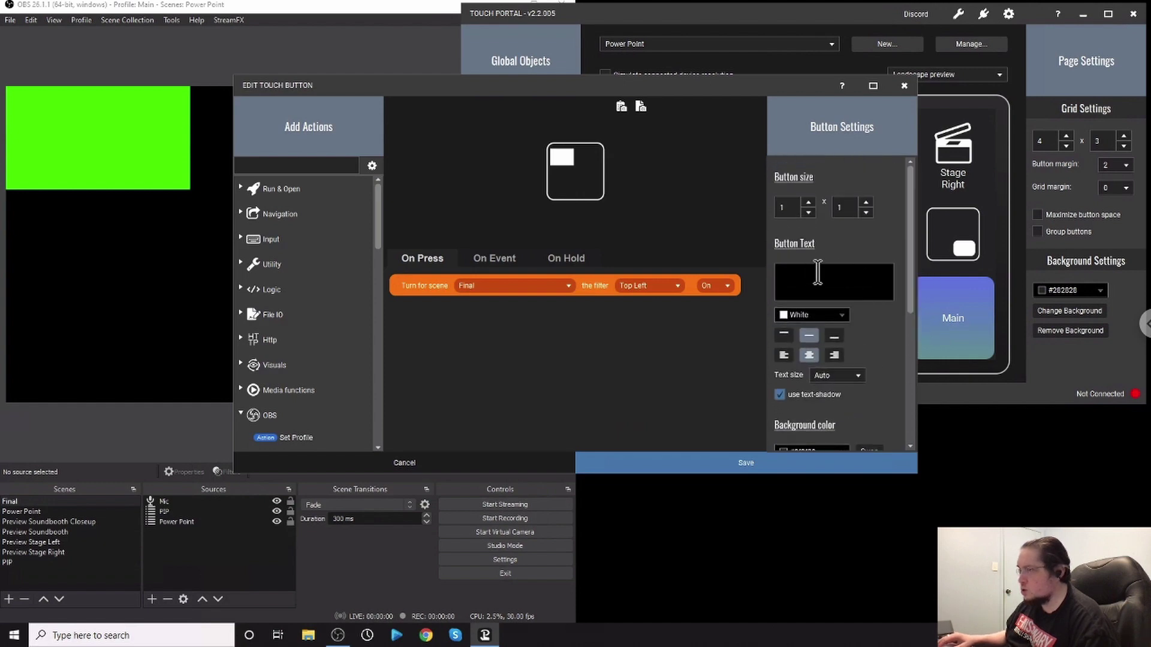
drag(908, 261, 906, 396)
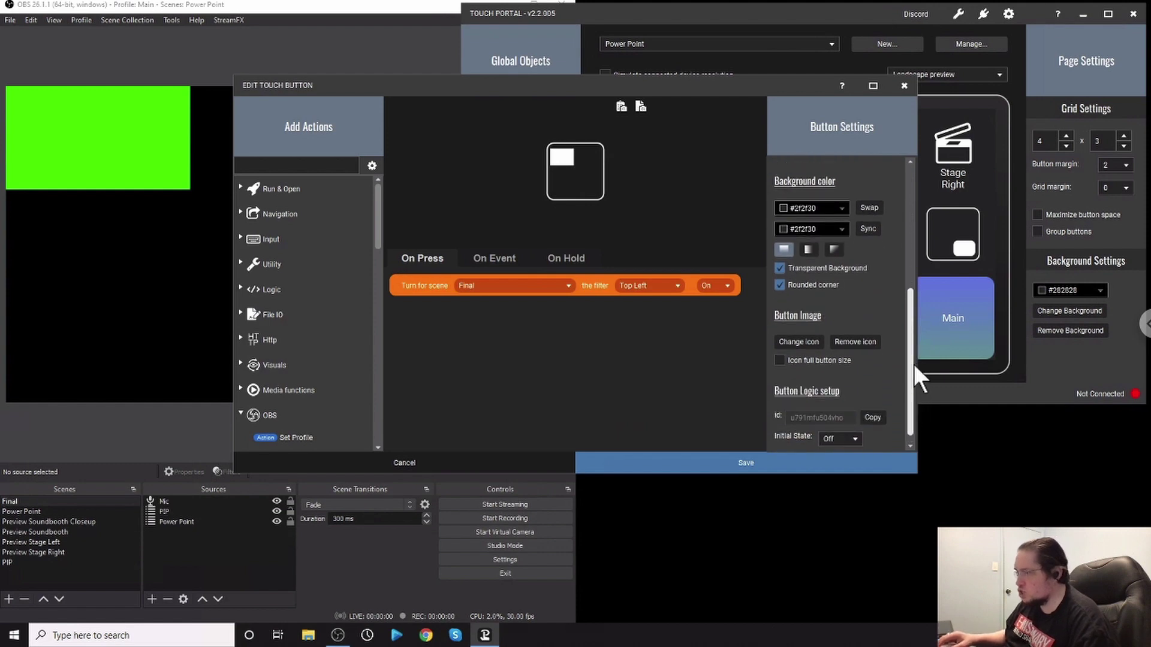
click(801, 342)
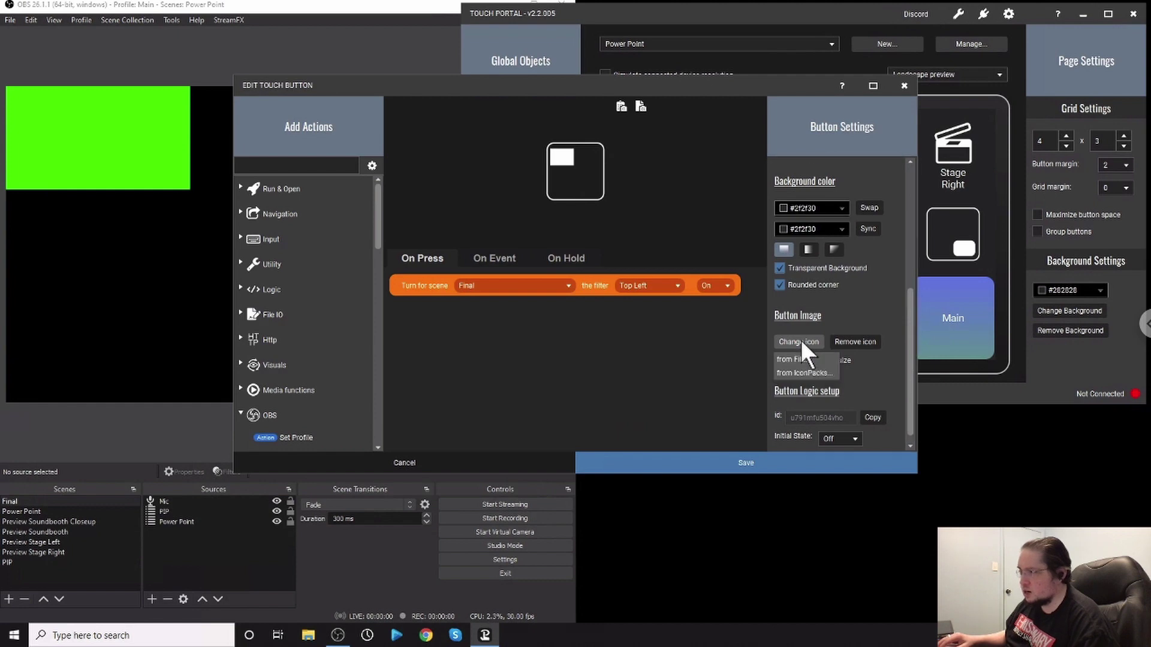
click(811, 373)
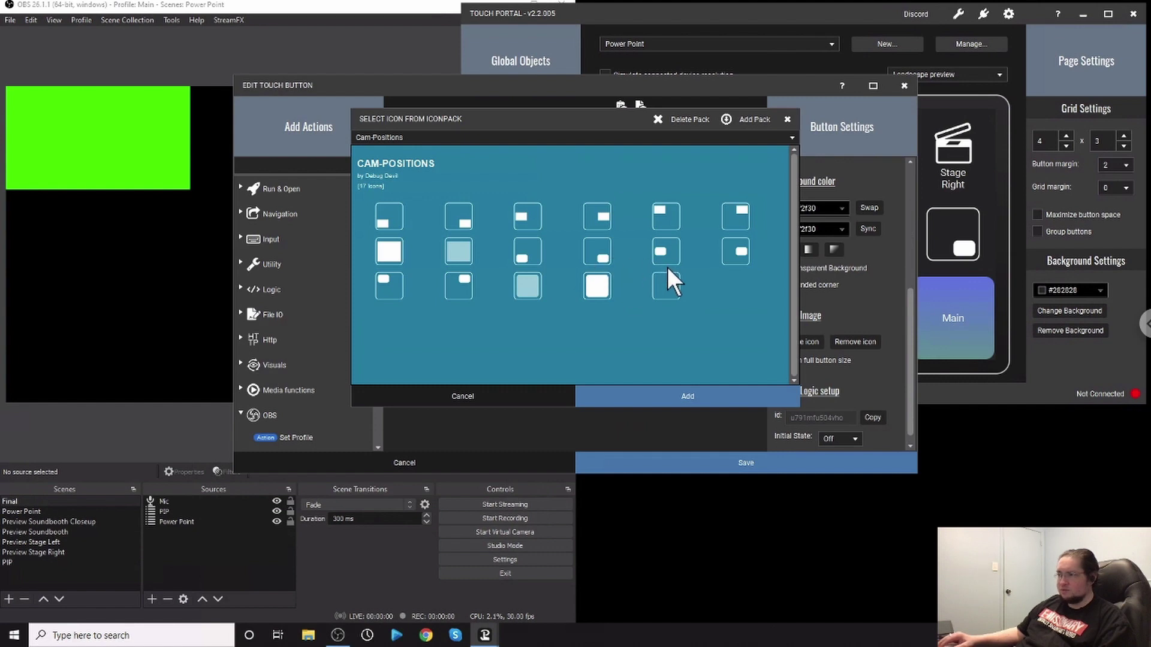
click(667, 214)
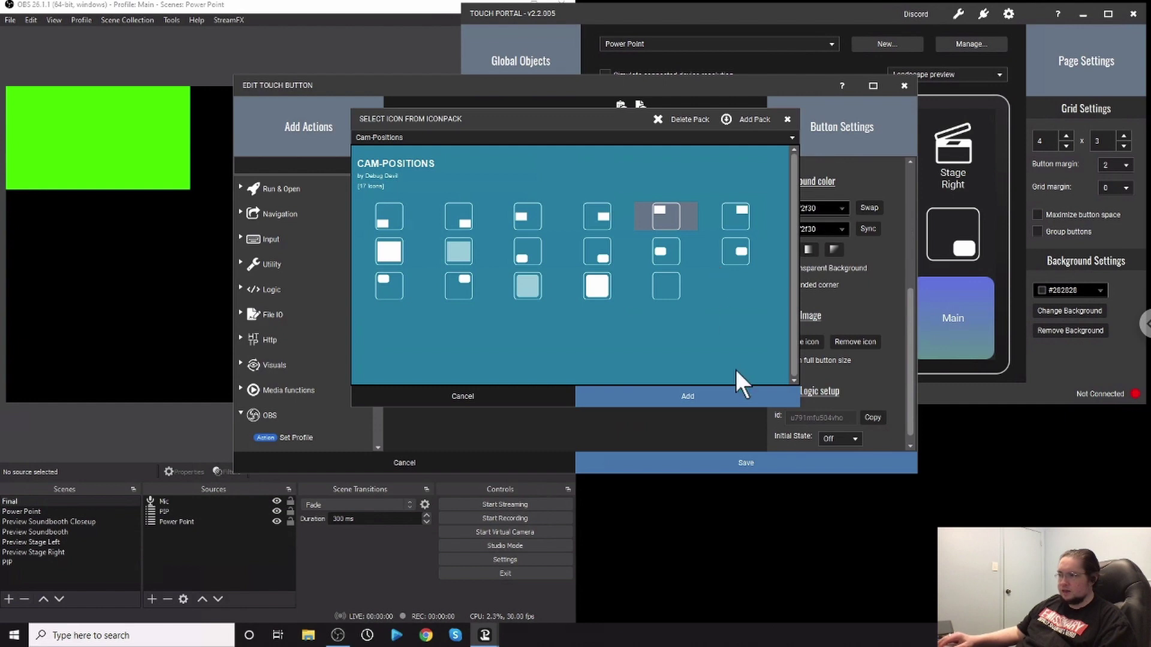
click(697, 397)
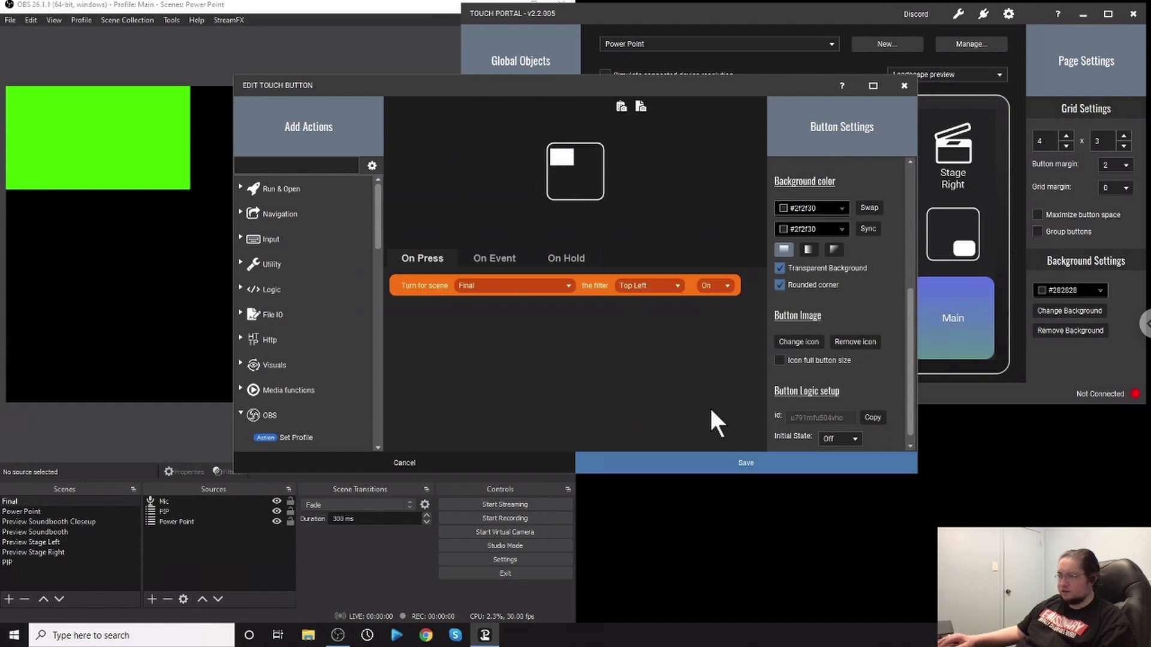
click(752, 463)
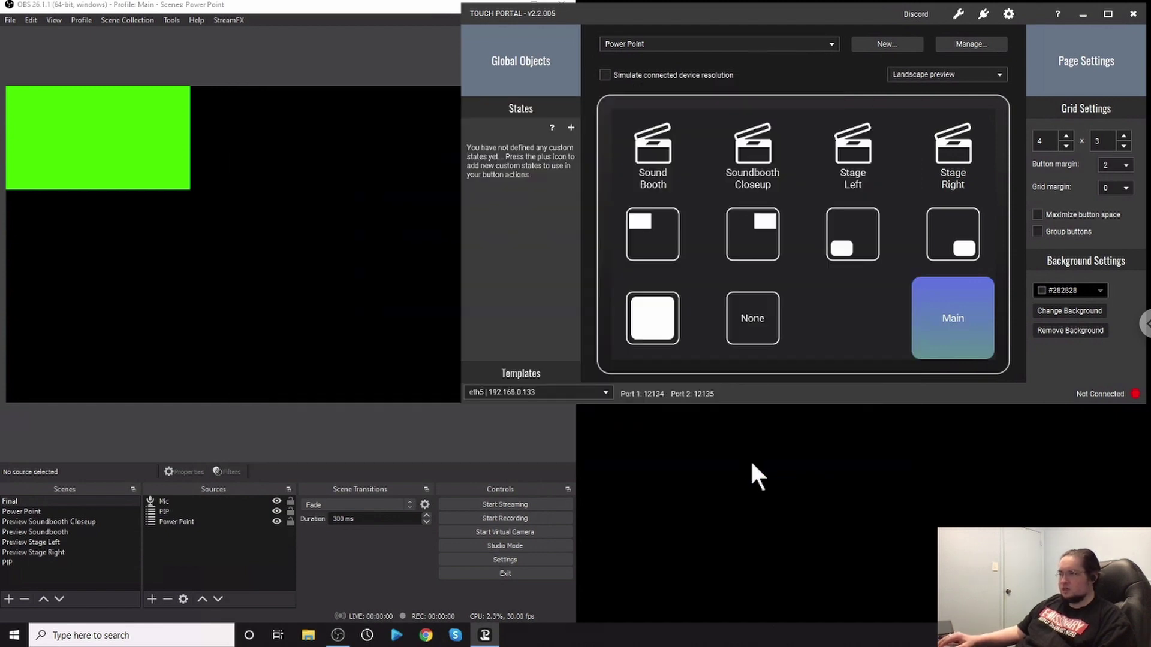
- Review which Final scene filter the top-right, bottom-left, bottom-right and full-screen buttons turn on when pressed, saving each button
click(756, 247)
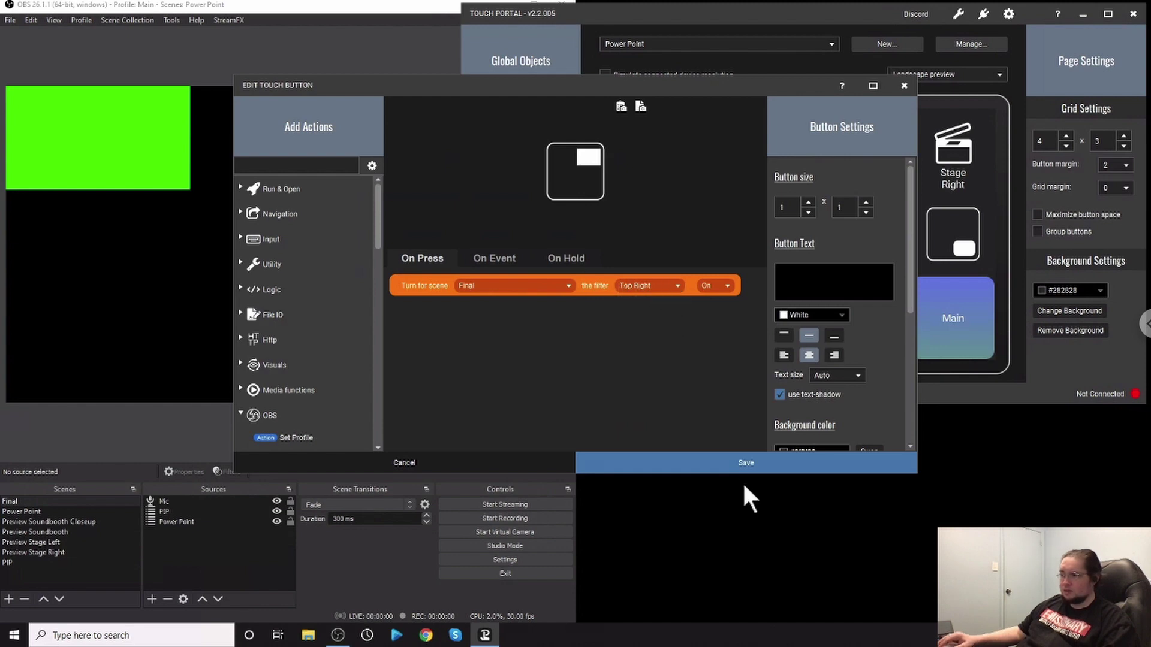
click(745, 462)
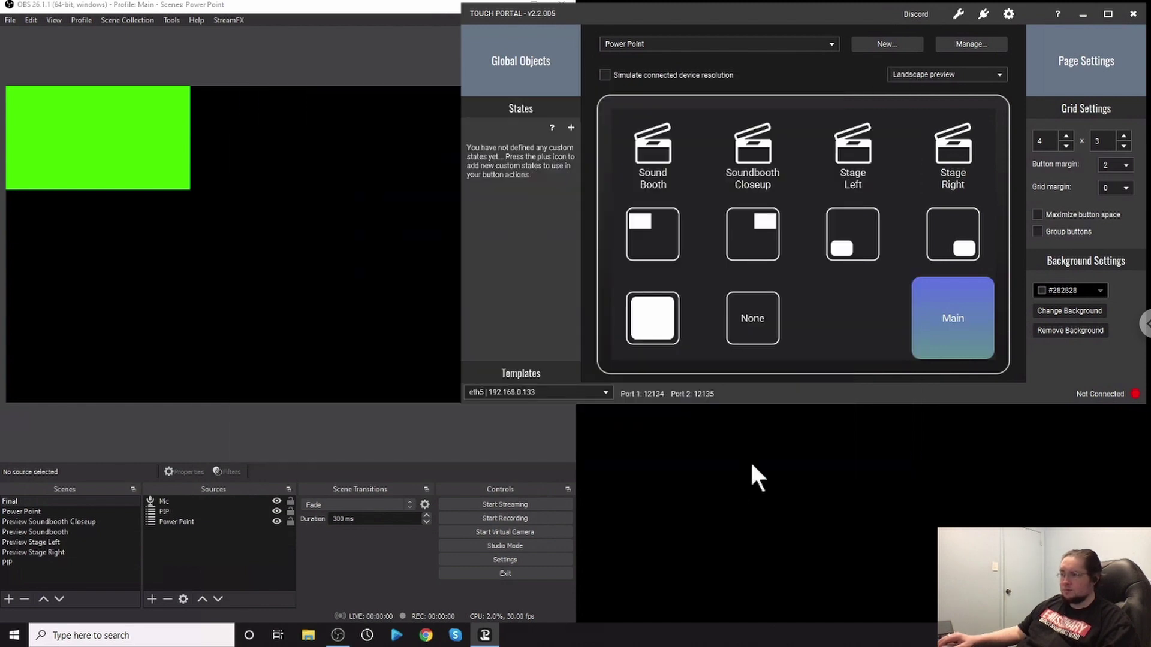
click(862, 234)
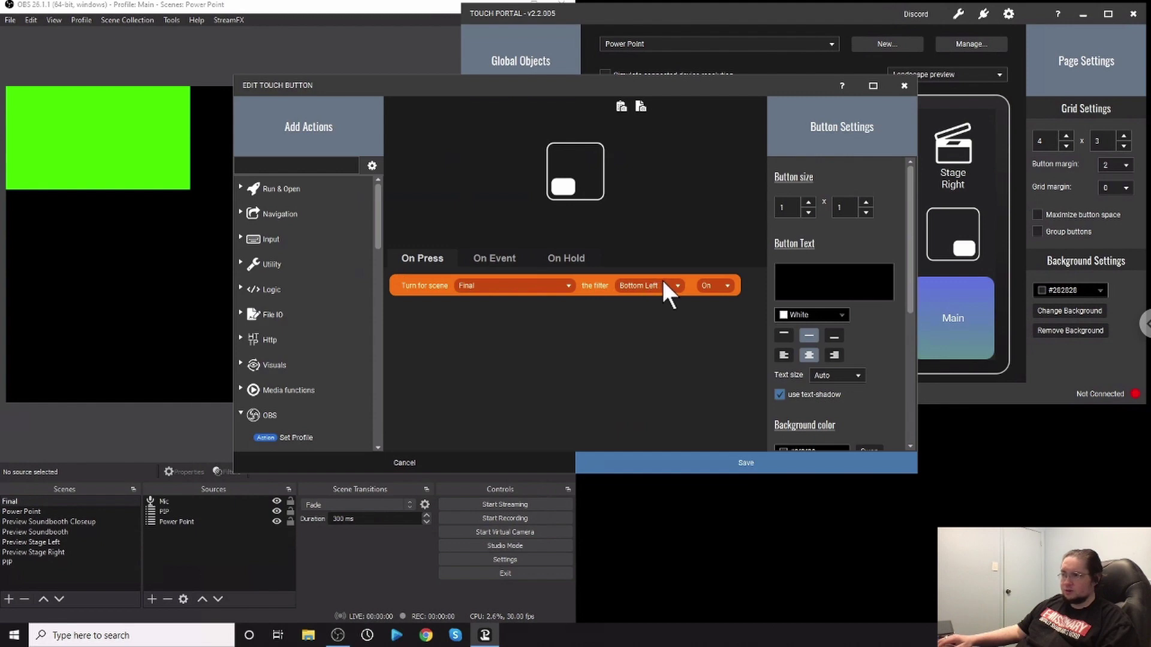
click(753, 462)
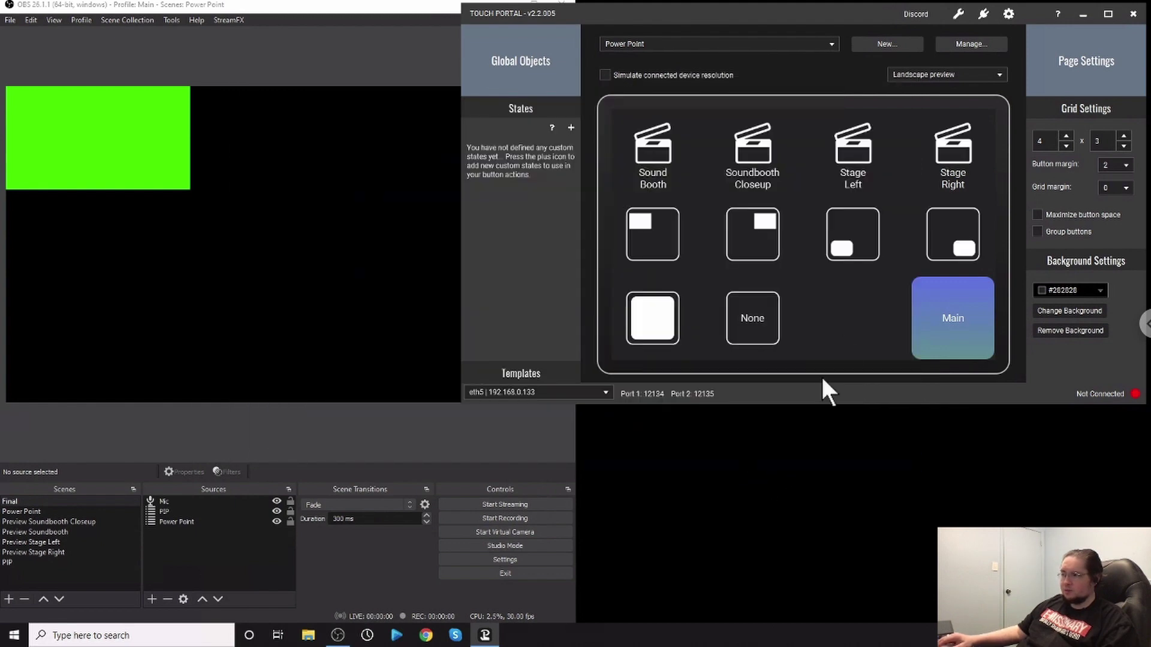
click(947, 248)
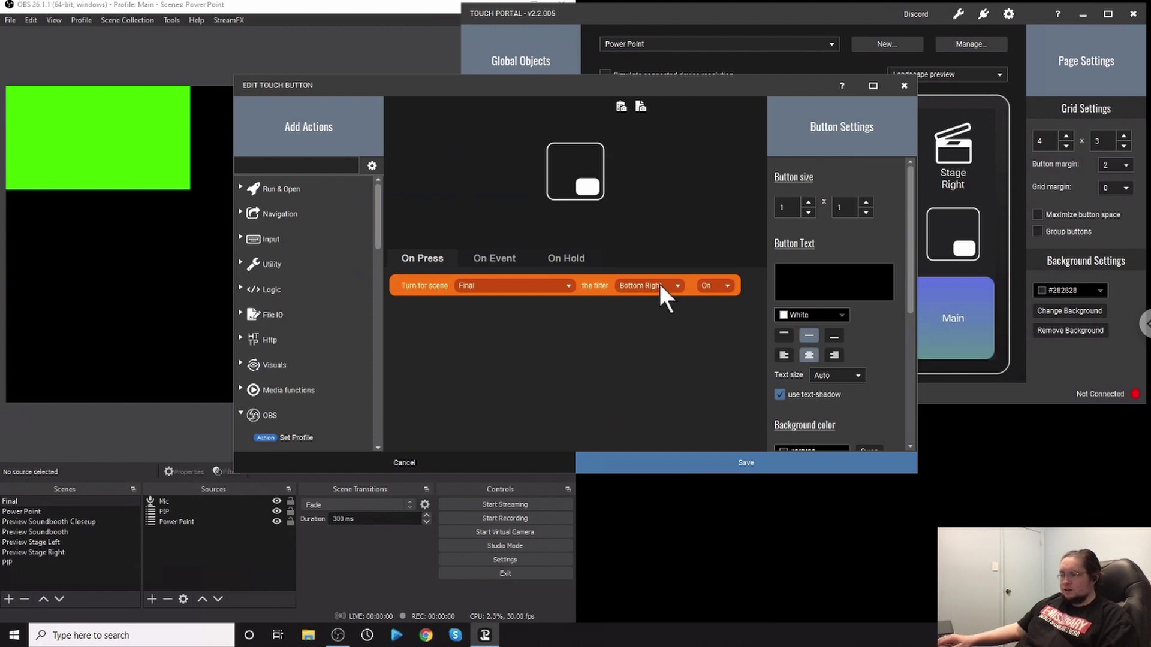
click(725, 455)
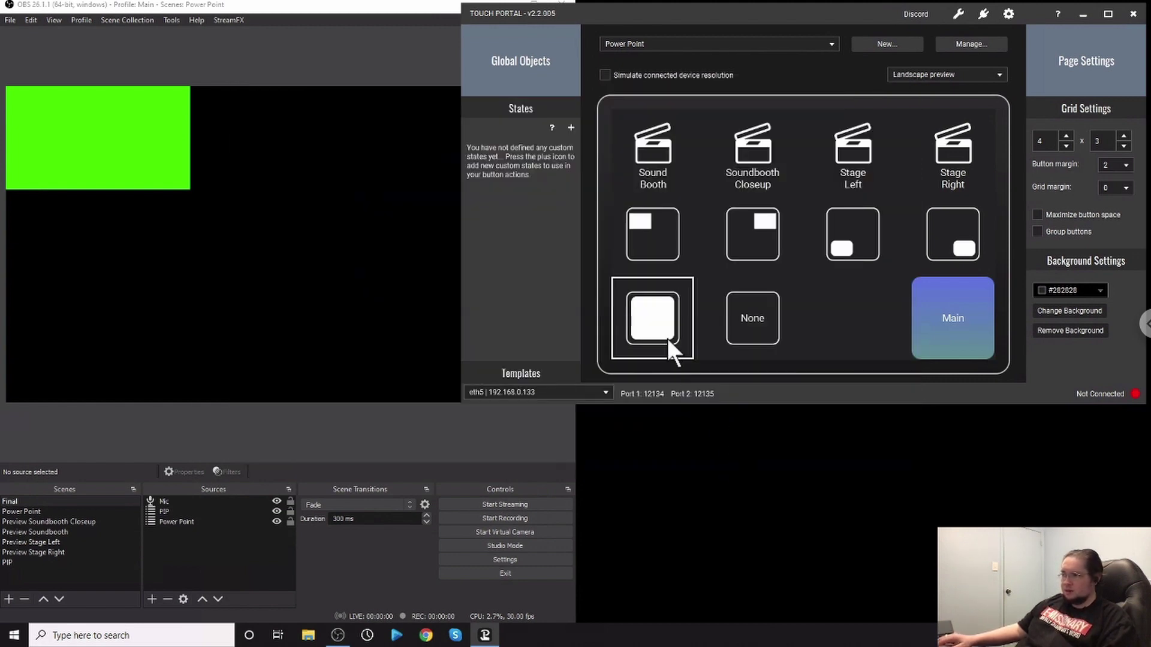
click(659, 326)
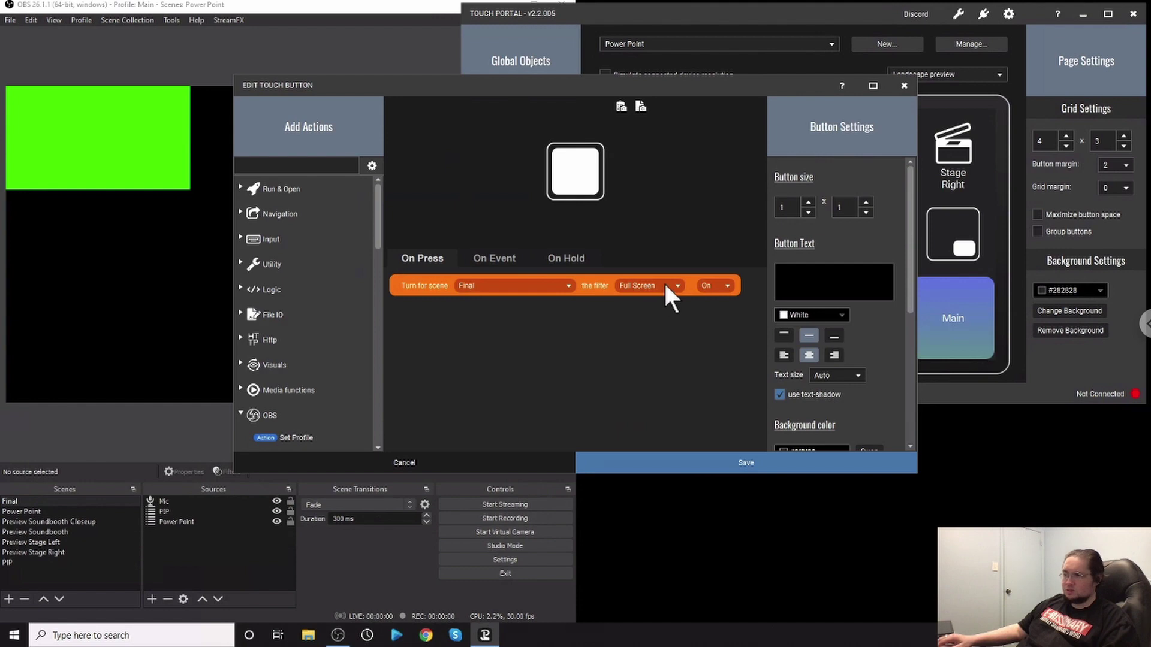
click(726, 460)
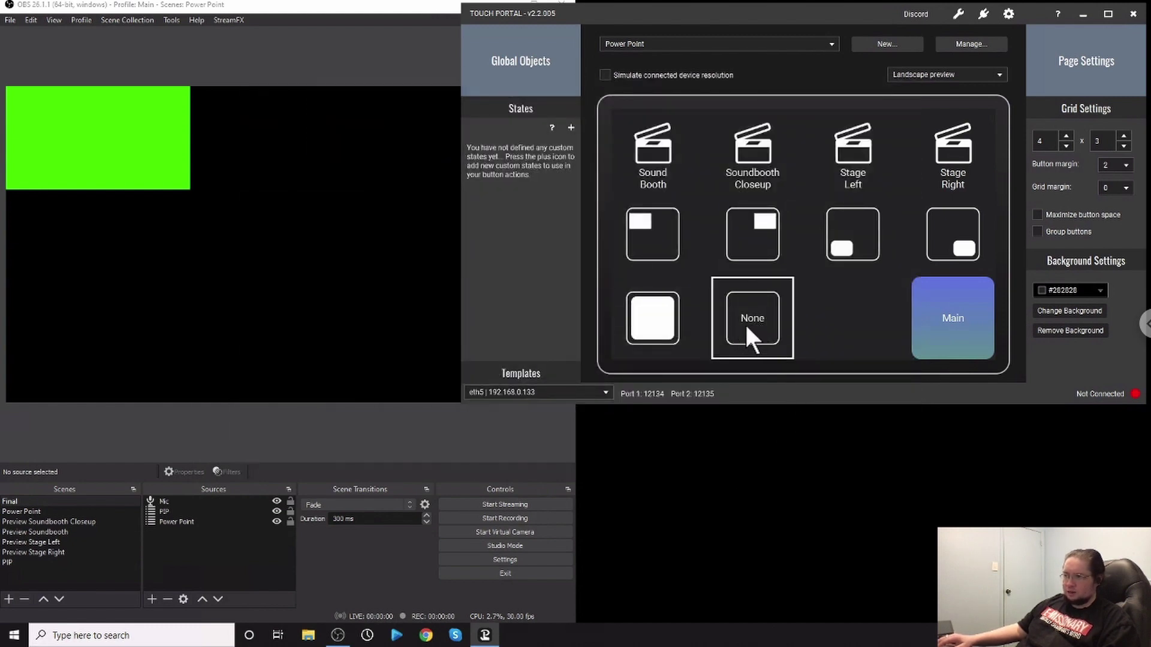
- Set the None button's four on-press actions to Hide for the Mirror Stage Right, Stage Left, Soundbooth Closeup and Soundbooth sources of scene PIP, and save
click(753, 320)
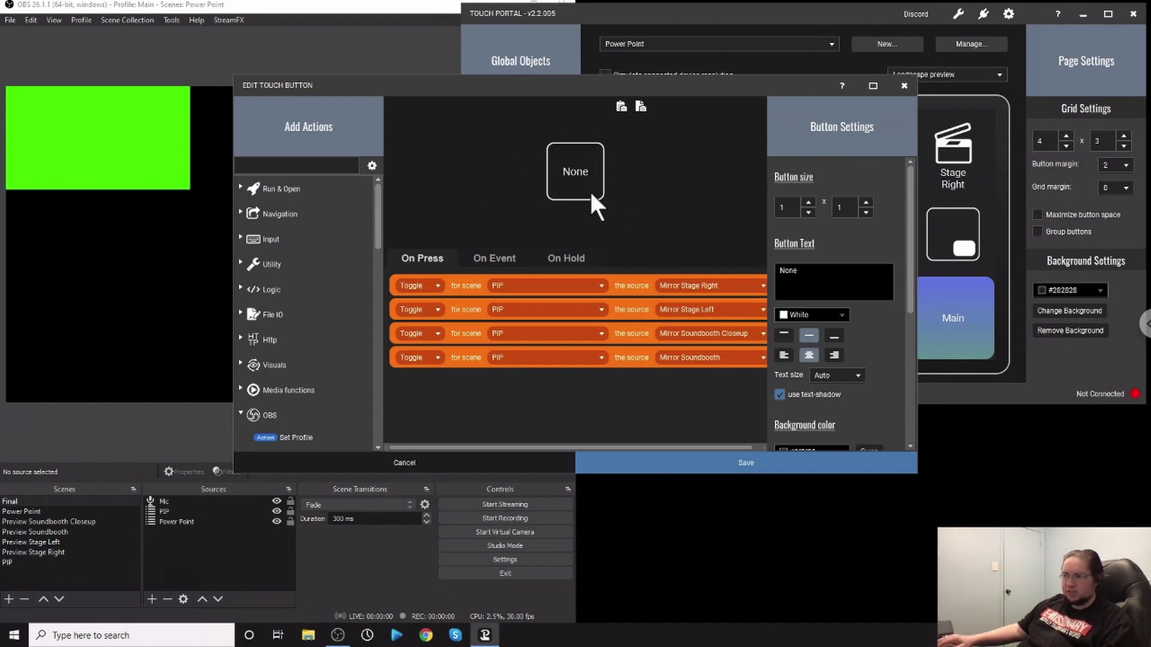
double_click(807, 267)
drag(699, 264, 701, 264)
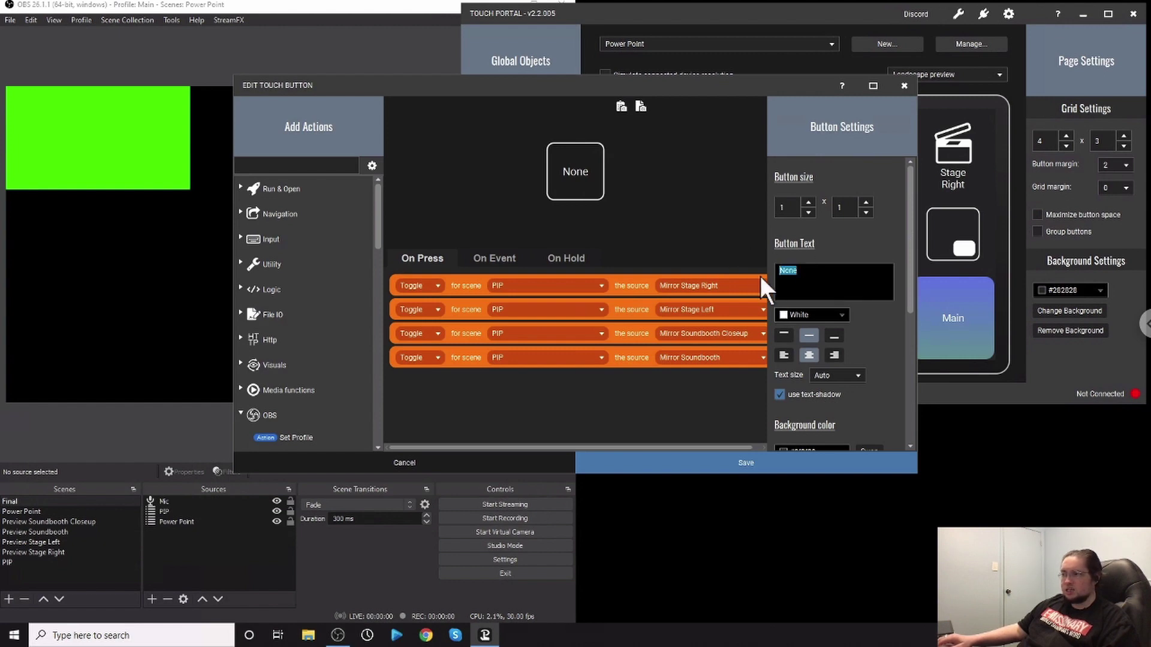
click(803, 276)
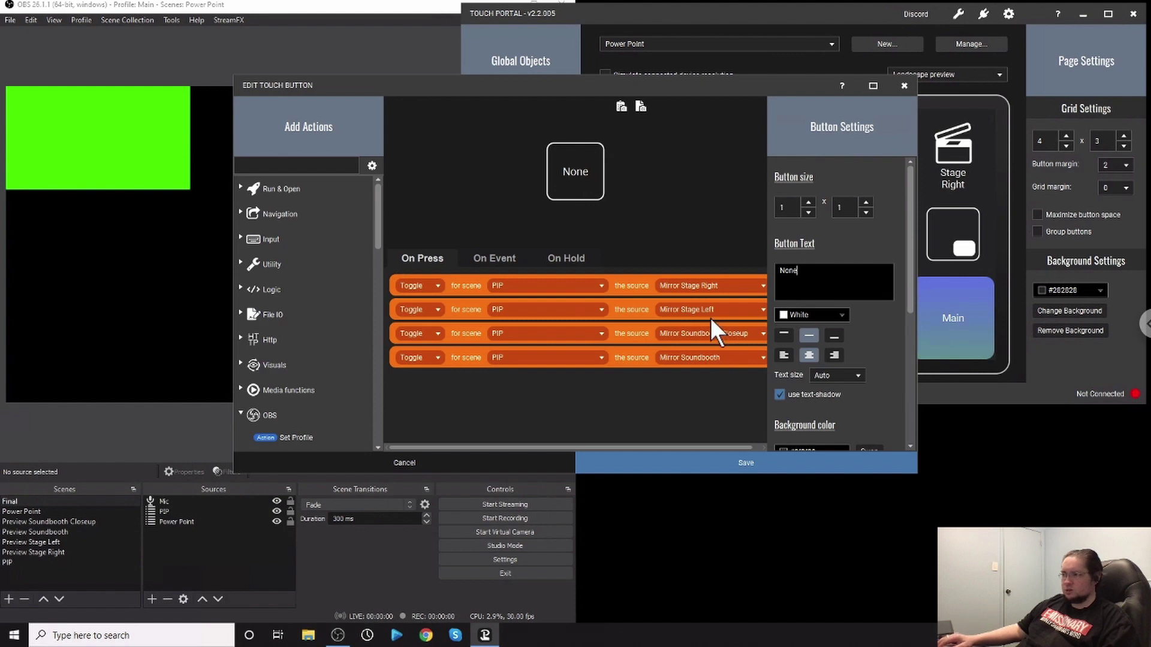
click(438, 285)
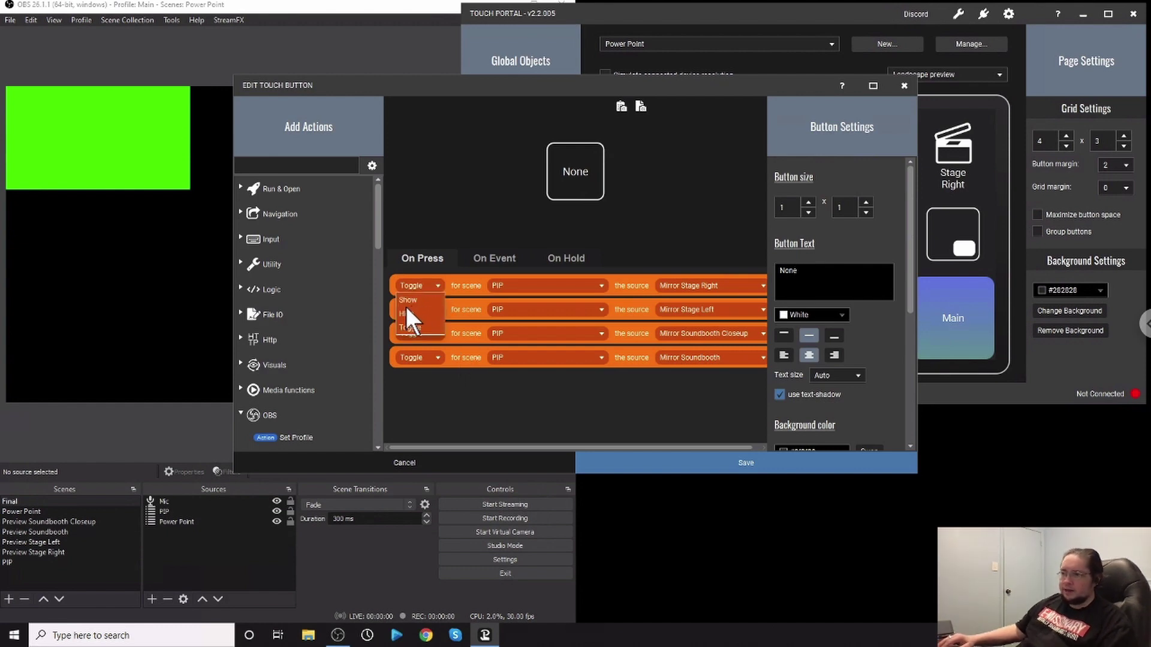
click(423, 307)
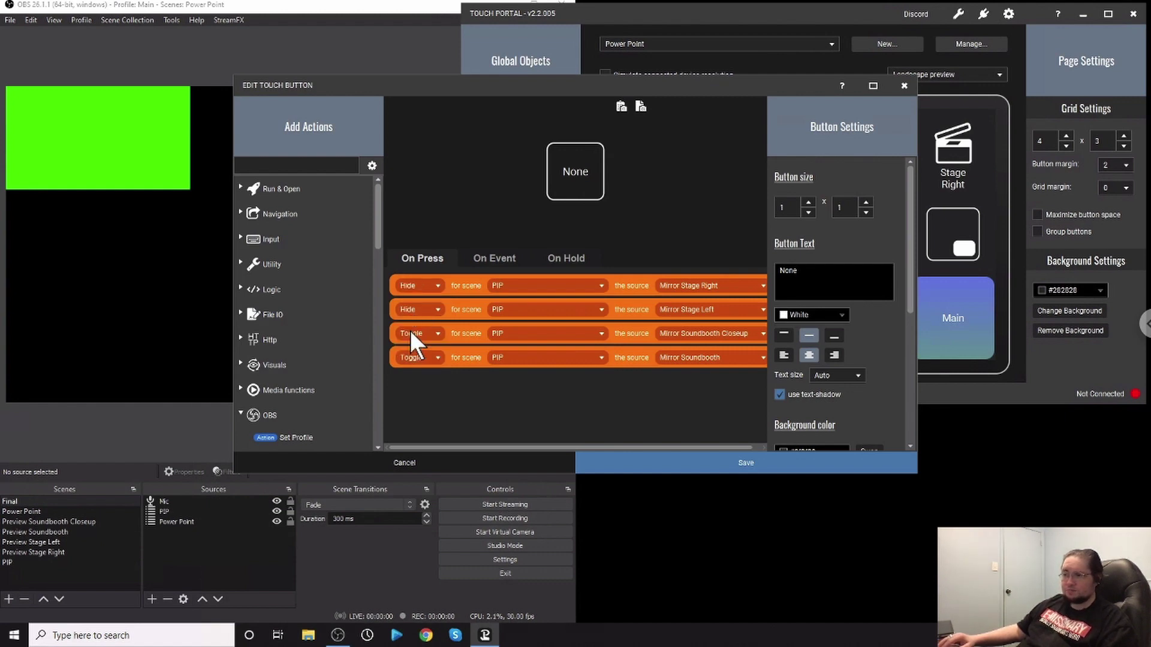
click(434, 332)
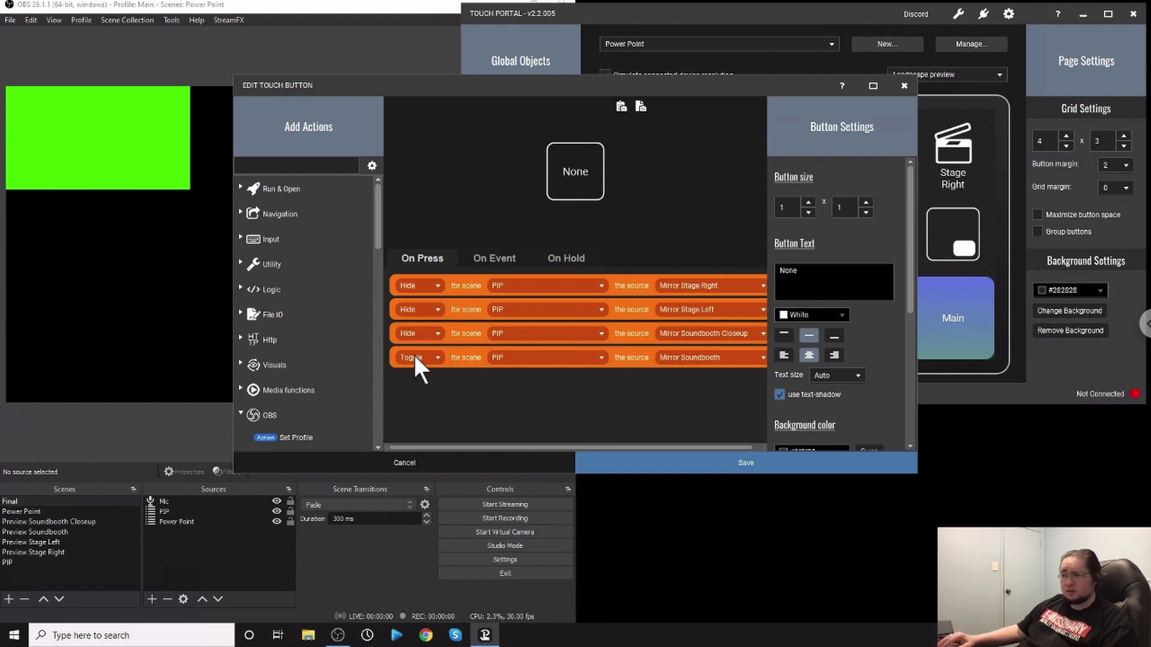
click(417, 363)
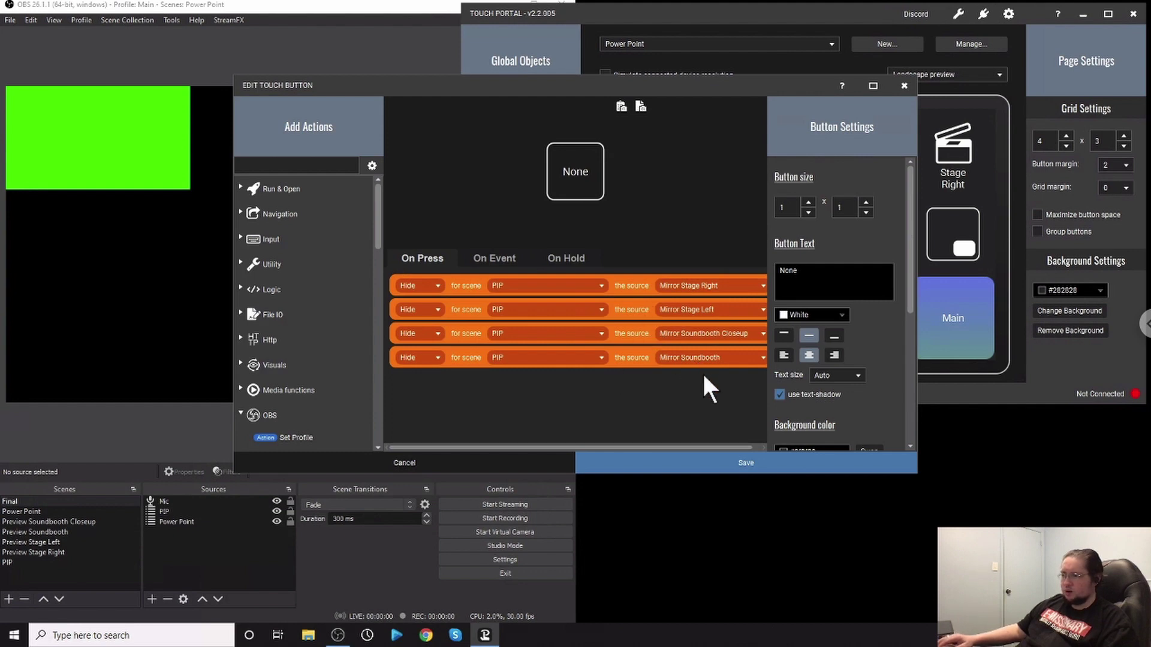
click(746, 461)
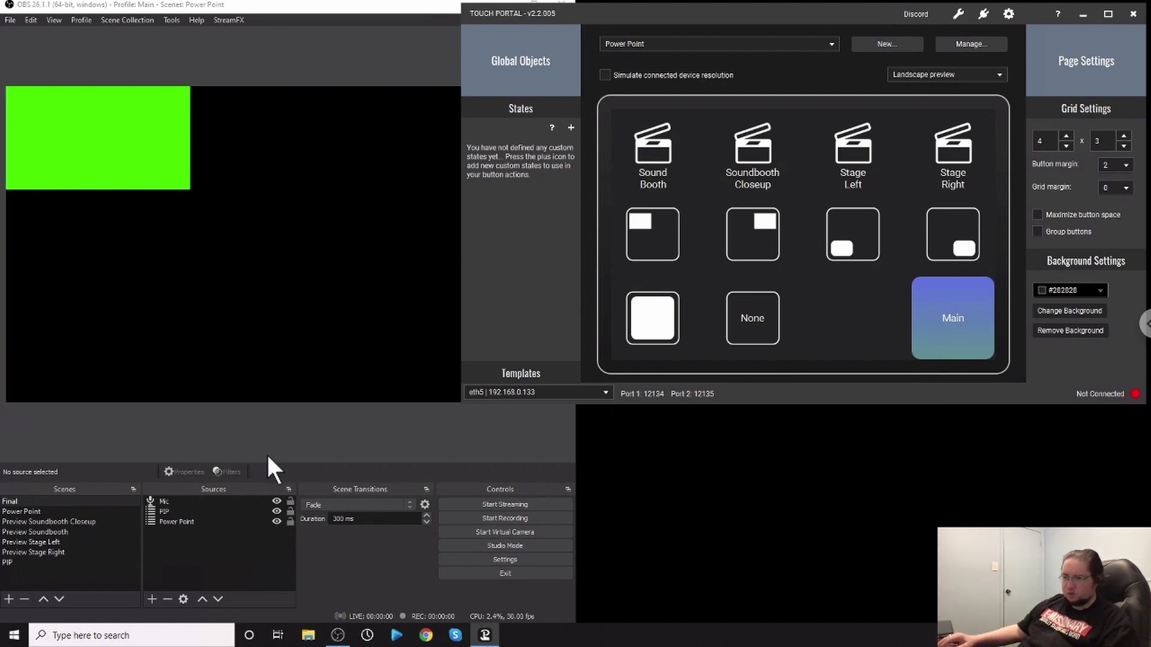
- Switch to OBS and hide the PIP source in the Final scene
click(276, 511)
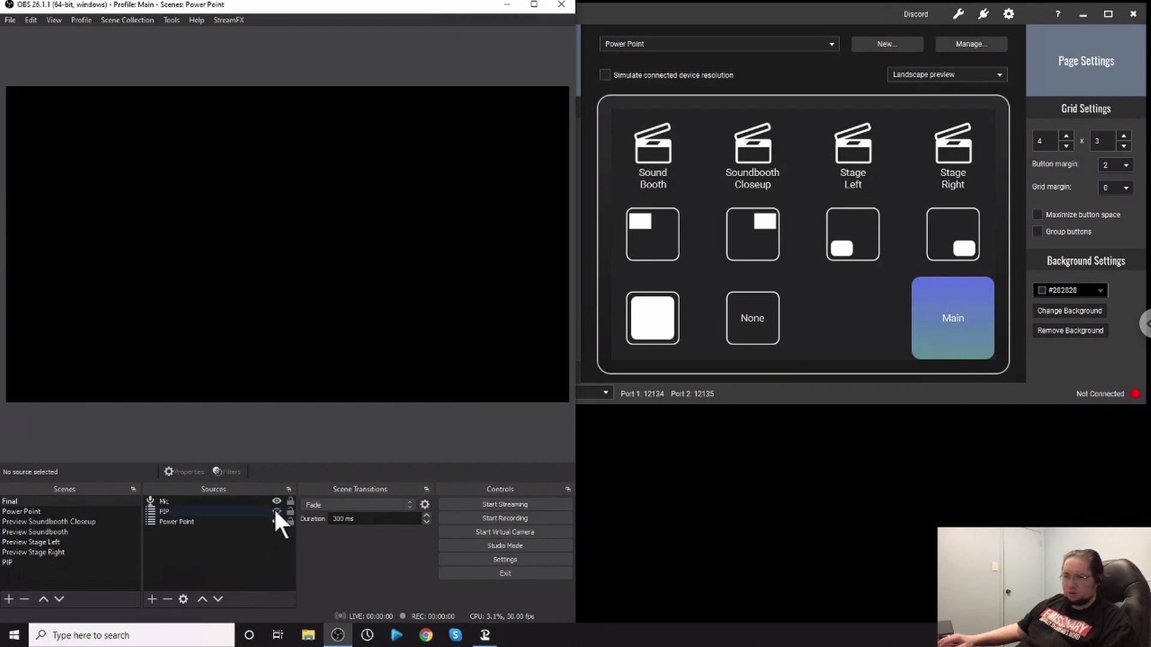